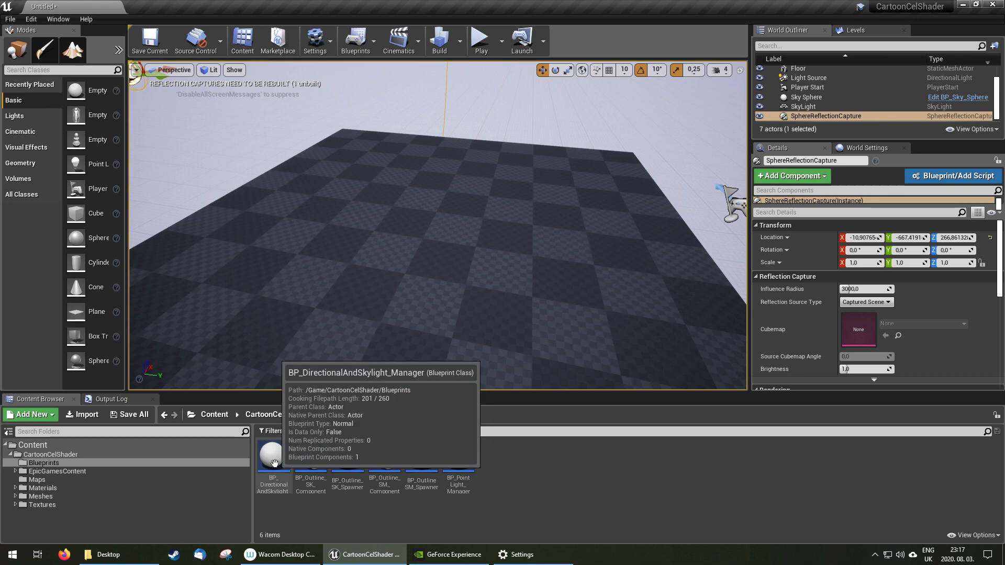
# Place BP_DirectionalAndSkylight_Manager in the level and assign Light Source as its Directional Light and SkyLight as its Skylight.
pyautogui.click(281, 459)
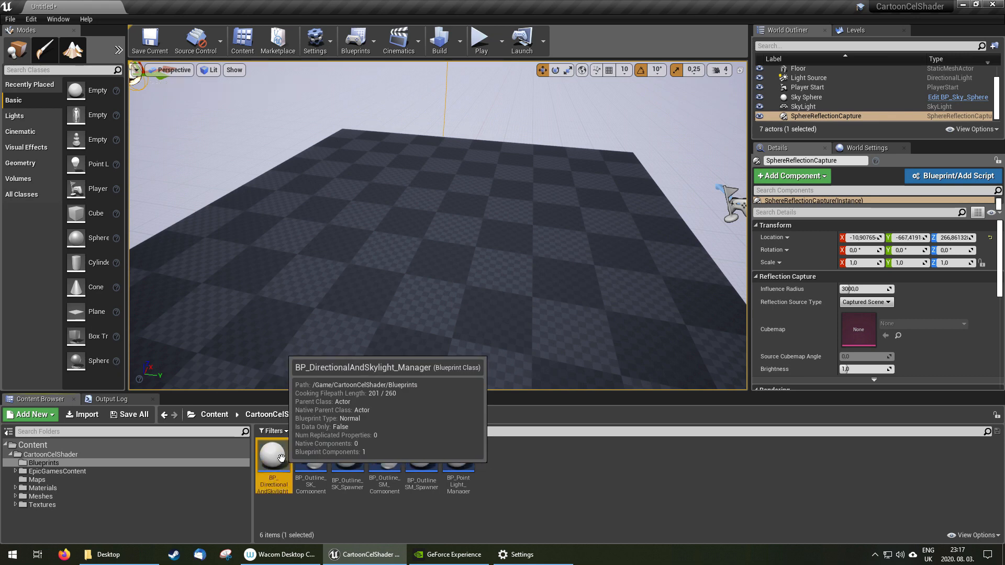
pyautogui.moveTo(276, 461); pyautogui.dragTo(575, 210)
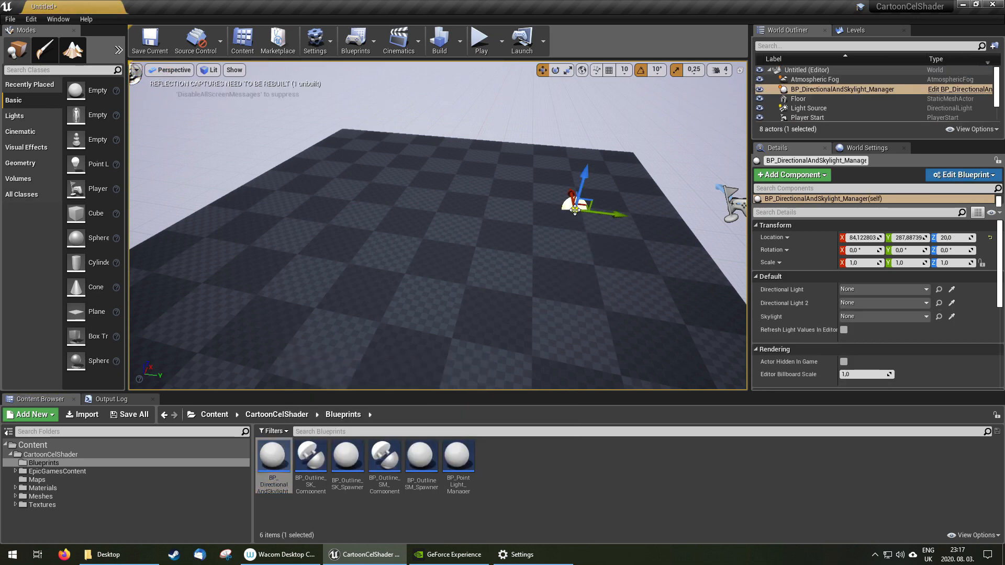
pyautogui.click(872, 290)
pyautogui.click(864, 402)
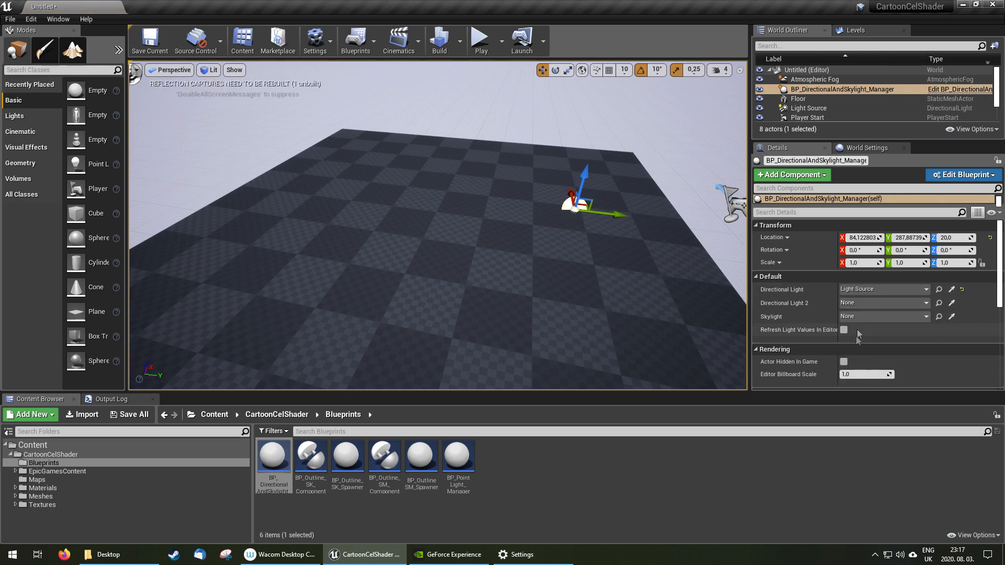
pyautogui.click(858, 319)
pyautogui.click(860, 190)
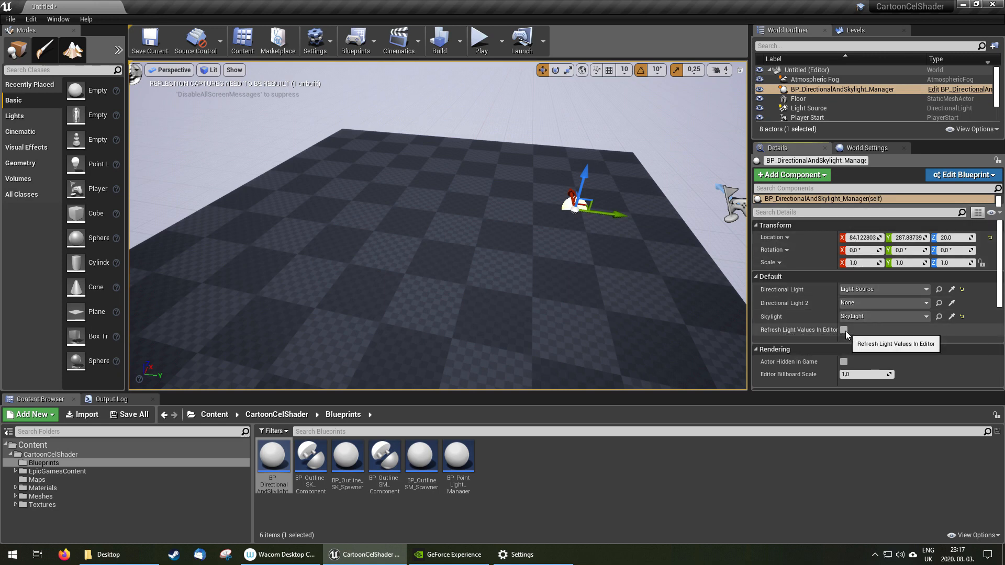
# Add a basic sphere to the level at scale 2 and raise it above the floor.
pyautogui.moveTo(491, 256); pyautogui.dragTo(406, 242, button='right')
pyautogui.moveTo(94, 235); pyautogui.dragTo(438, 195)
pyautogui.moveTo(431, 234); pyautogui.dragTo(429, 192)
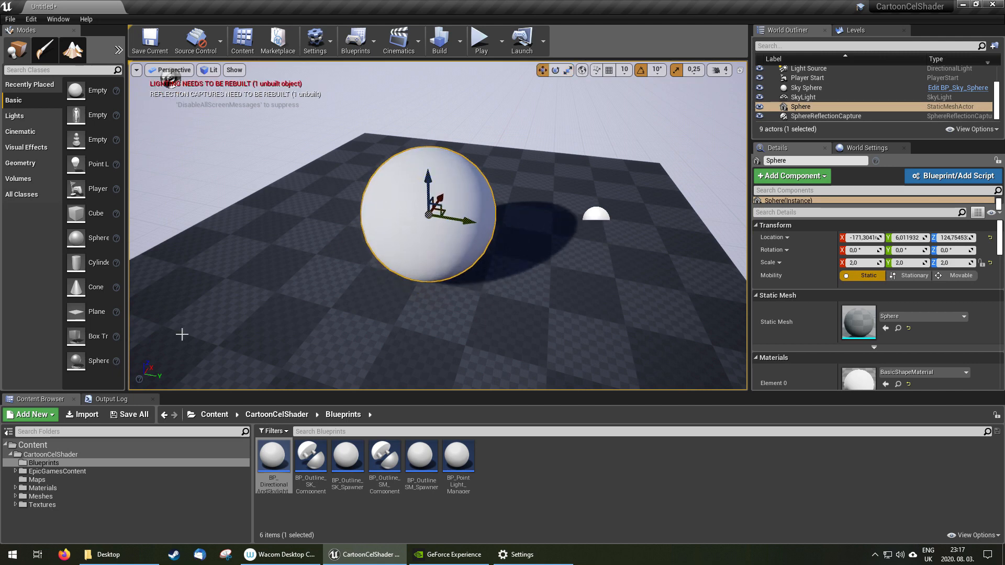
# Create a material instance of M_CelShader in the Materials/CelShader folder and open it for editing.
pyautogui.click(36, 488)
pyautogui.click(15, 488)
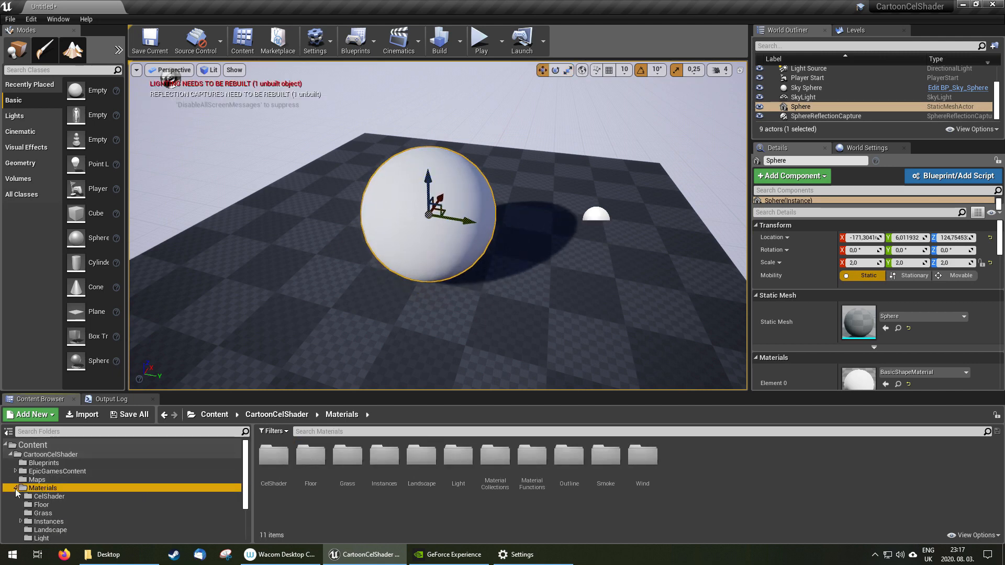
pyautogui.click(48, 497)
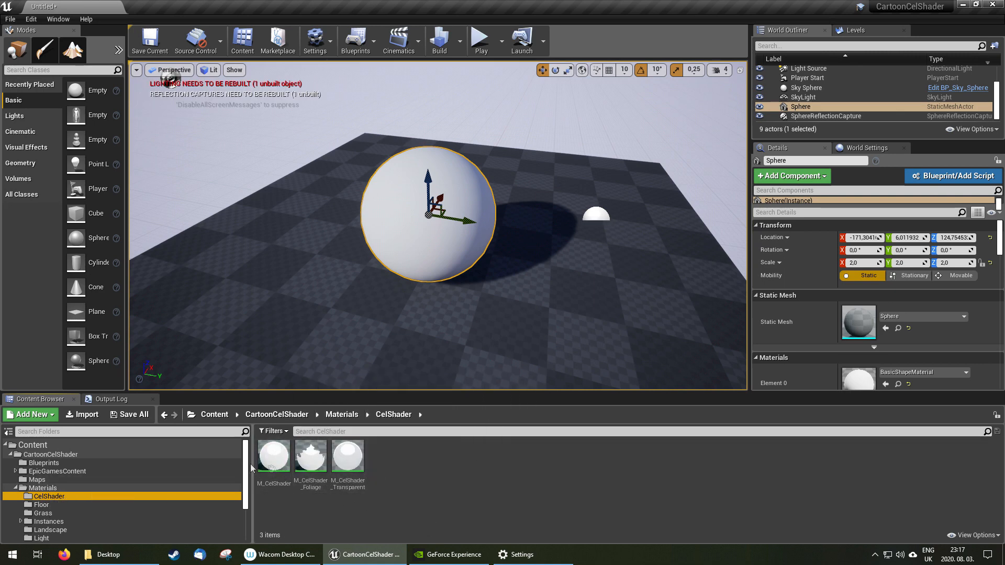
pyautogui.click(280, 460)
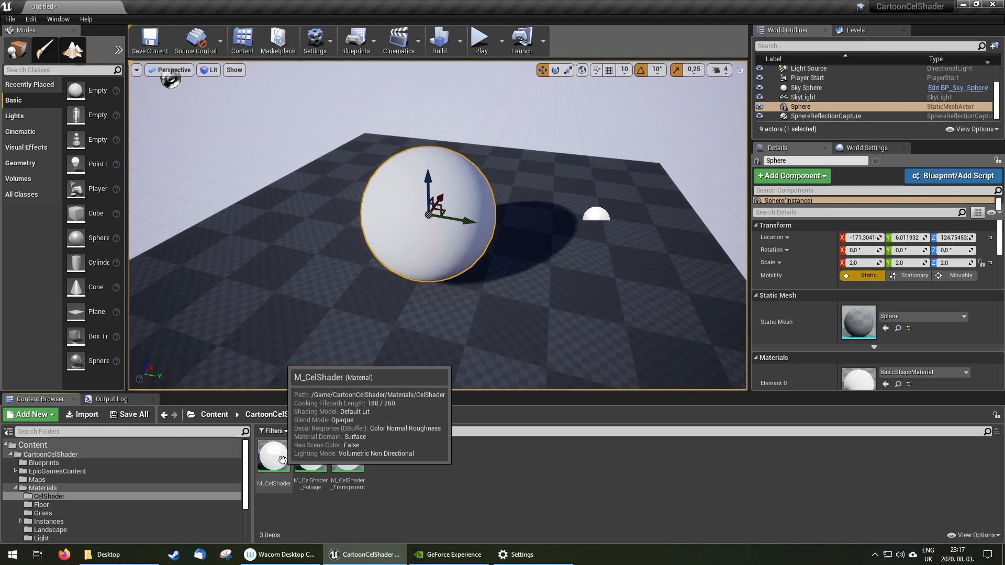
pyautogui.rightClick(282, 460)
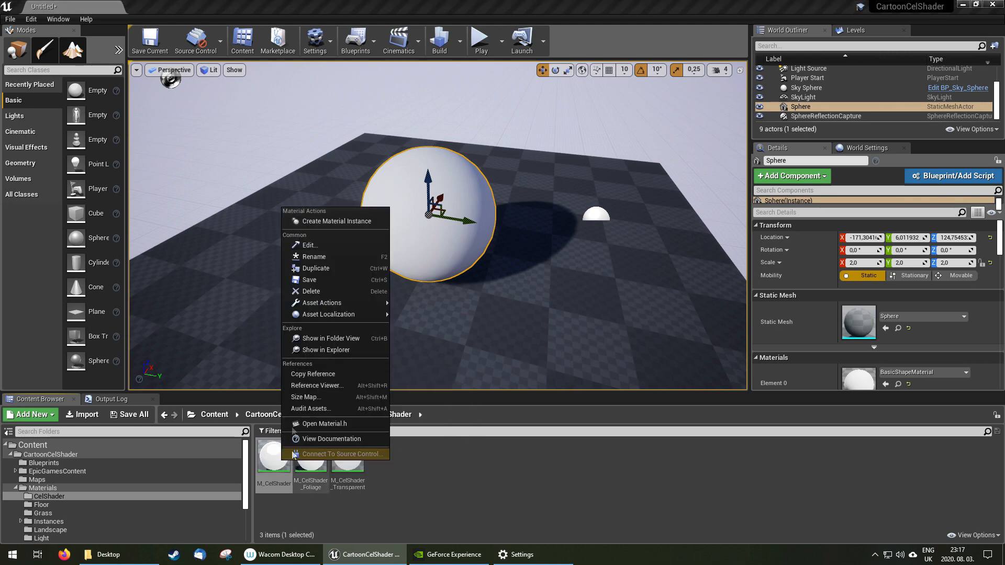
pyautogui.click(342, 222)
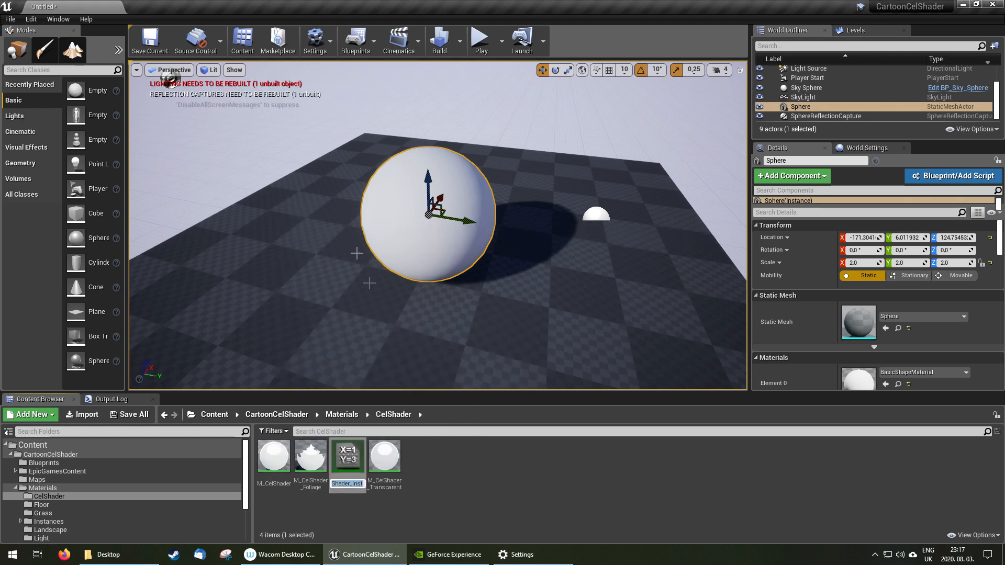
pyautogui.doubleClick(347, 457)
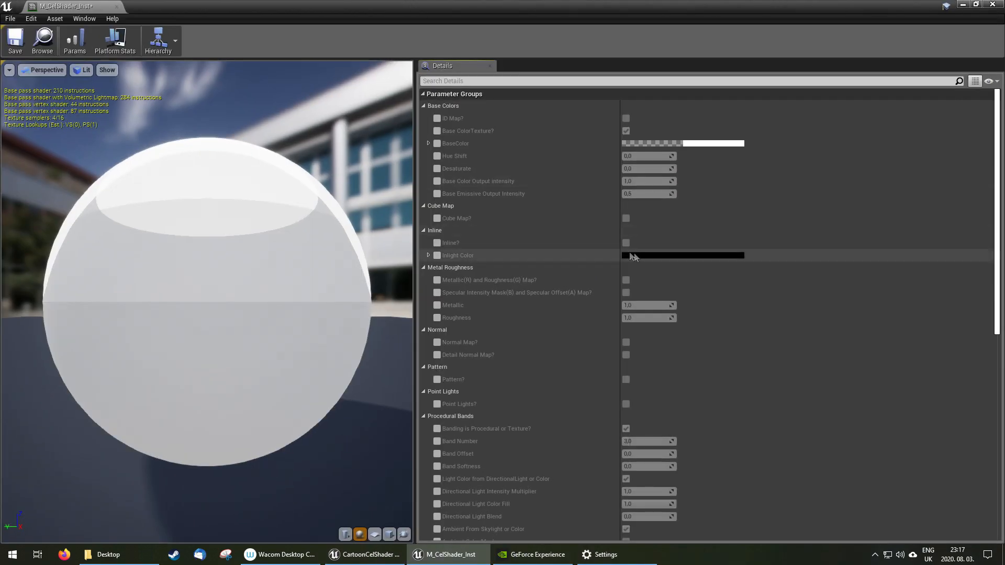
# Move the material instance editor beside the viewport, apply M_CelShader_Inst to the sphere, and frame the sphere.
pyautogui.scroll(-5, 604, 277)
pyautogui.scroll(2, 576, 262)
pyautogui.moveTo(491, 7); pyautogui.dragTo(799, 45)
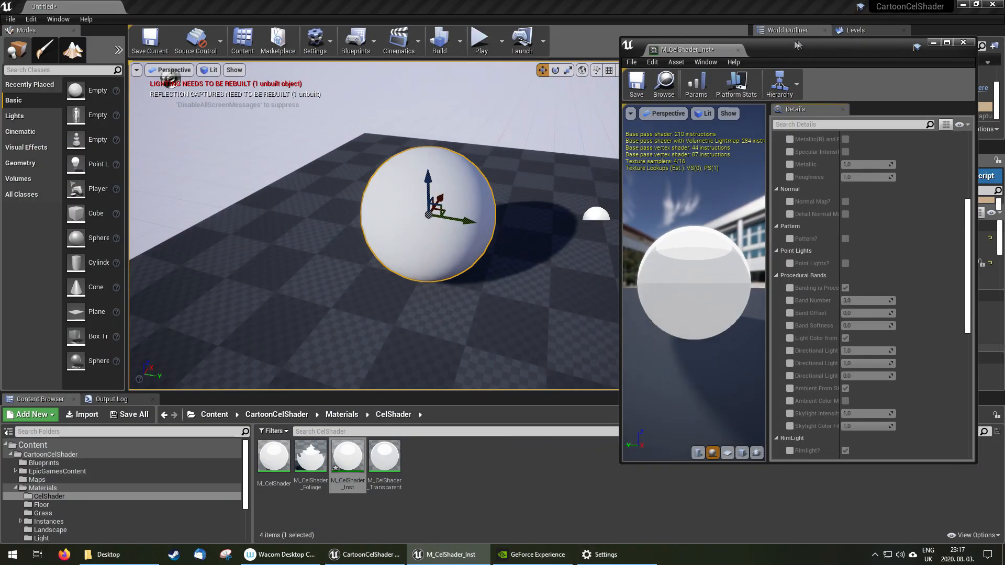
pyautogui.moveTo(346, 454)
pyautogui.mouseDown()
pyautogui.moveTo(456, 295)
pyautogui.moveTo(451, 210)
pyautogui.mouseUp()
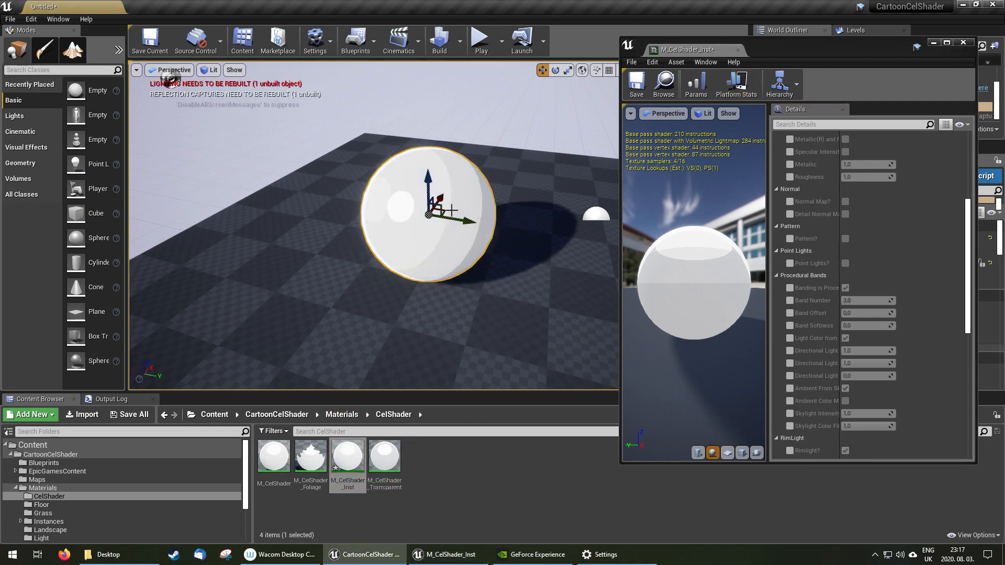
pyautogui.press('f')
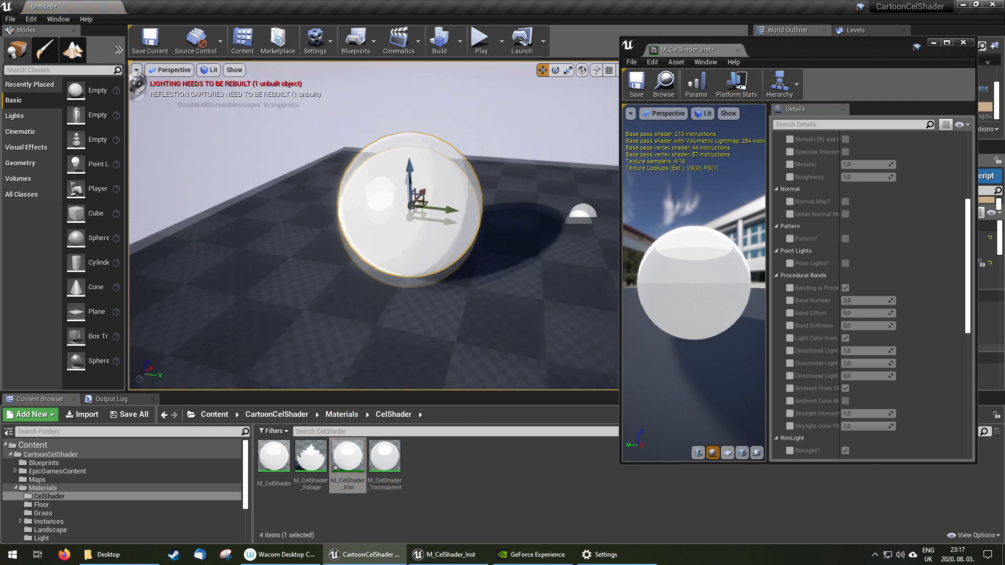
# In the material instance, turn off Base ColorTexture and override Rim Intensity and Specular Intensity with 0.
pyautogui.scroll(5, 822, 287)
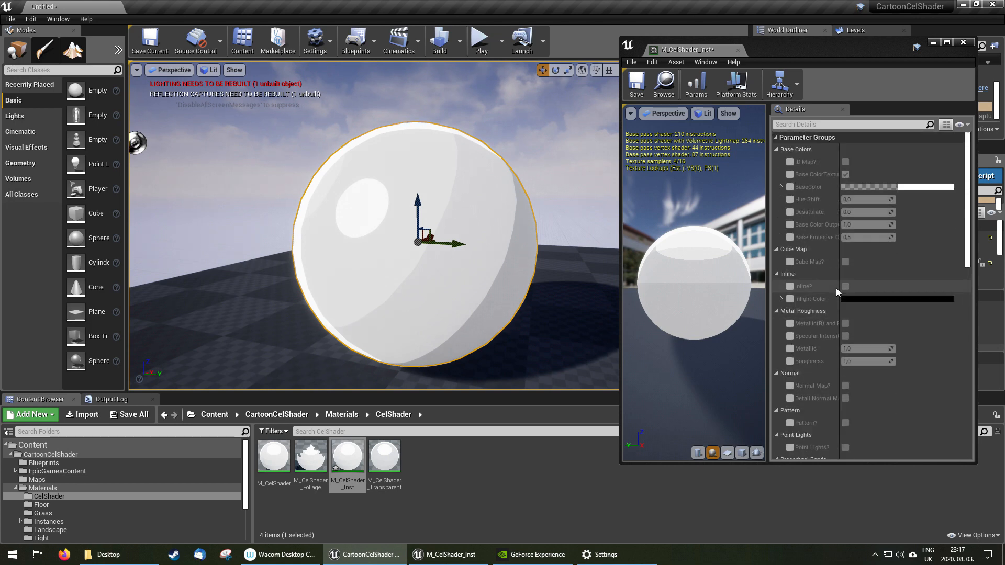
pyautogui.click(846, 175)
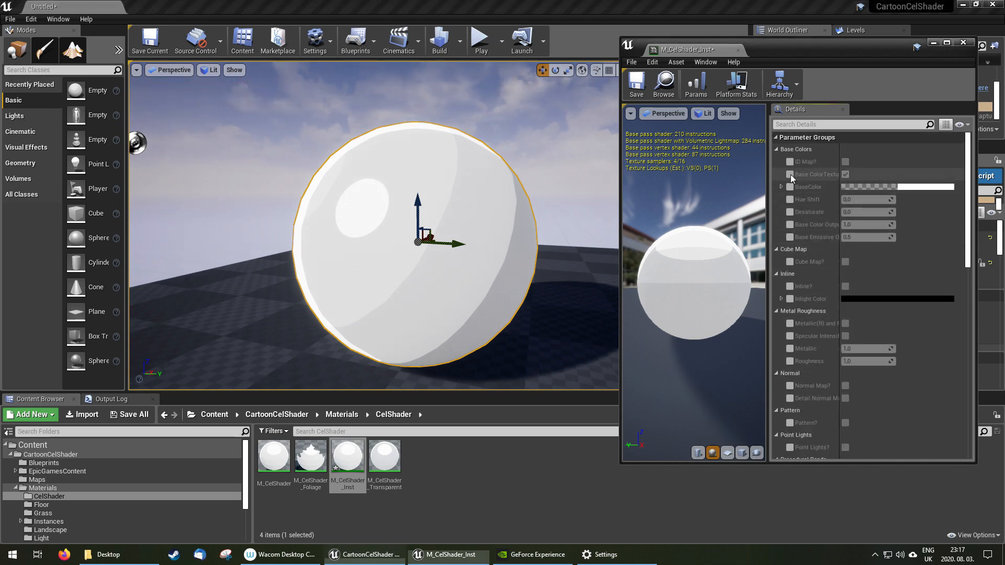
pyautogui.scroll(-4, 851, 275)
pyautogui.scroll(-6, 843, 278)
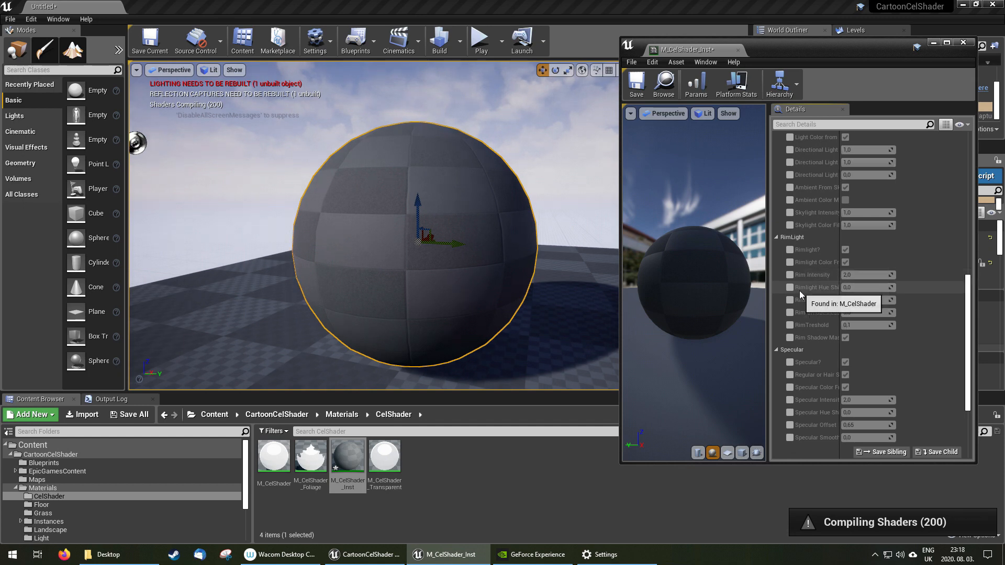
pyautogui.click(790, 275)
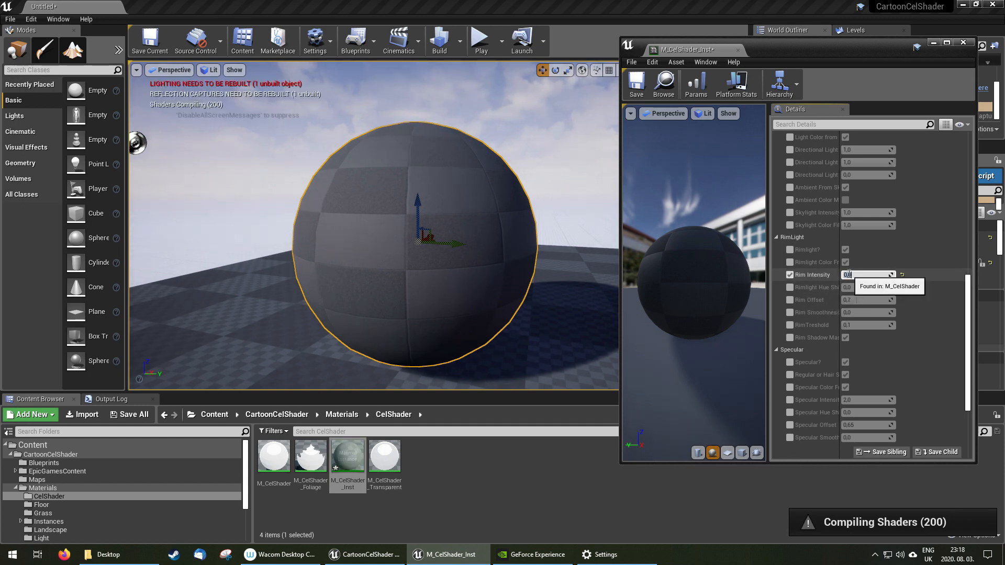
pyautogui.click(790, 362)
pyautogui.click(790, 400)
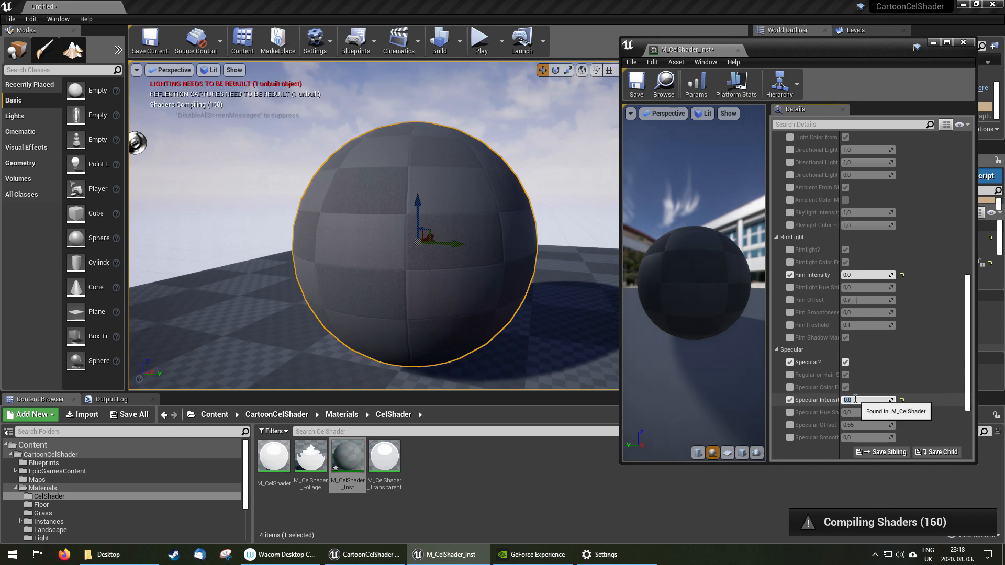
# Set the material instance's BaseColor to a bright pink.
pyautogui.scroll(5, 856, 393)
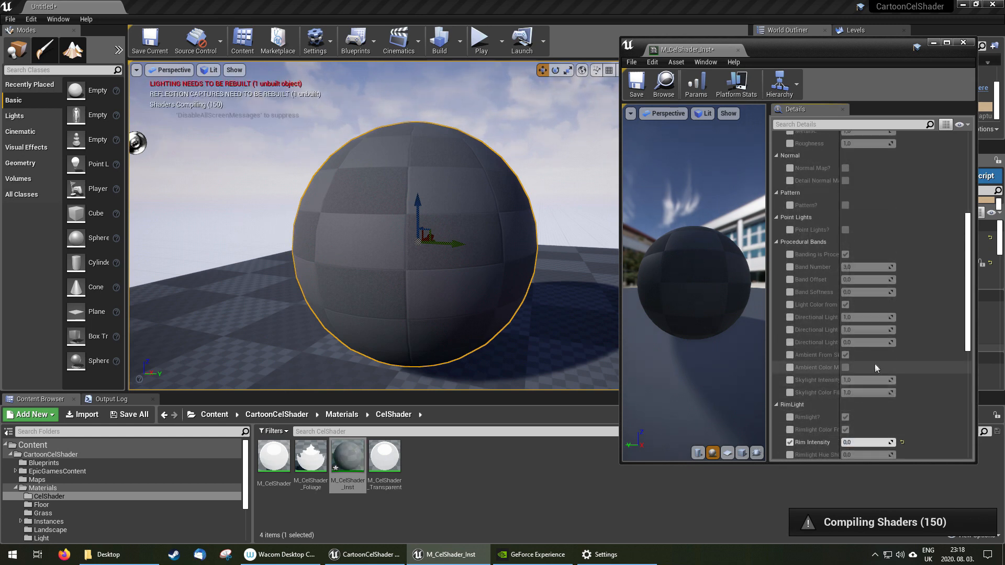
pyautogui.scroll(3, 876, 368)
pyautogui.scroll(4, 874, 360)
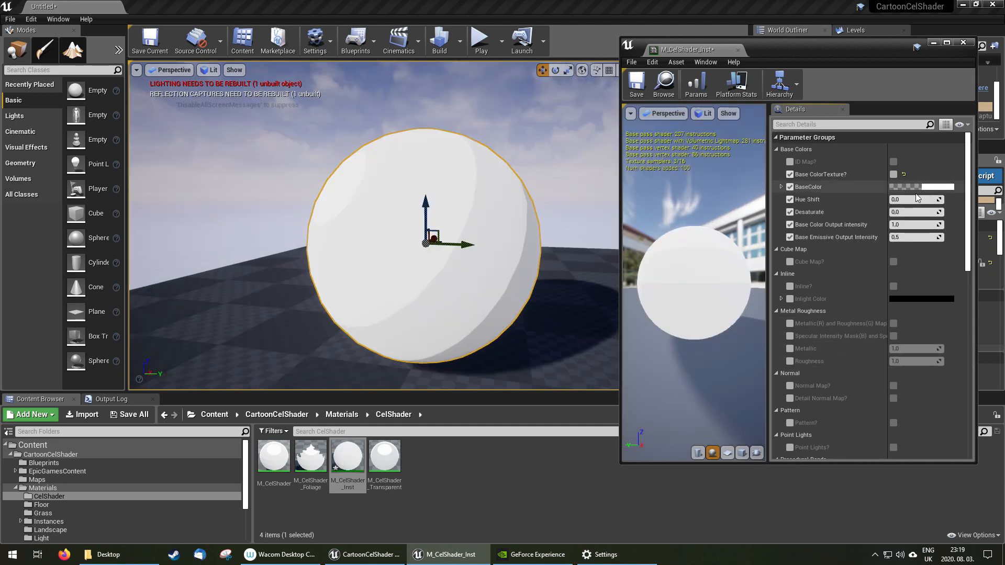
pyautogui.click(925, 189)
pyautogui.moveTo(796, 253); pyautogui.dragTo(788, 240)
pyautogui.click(856, 441)
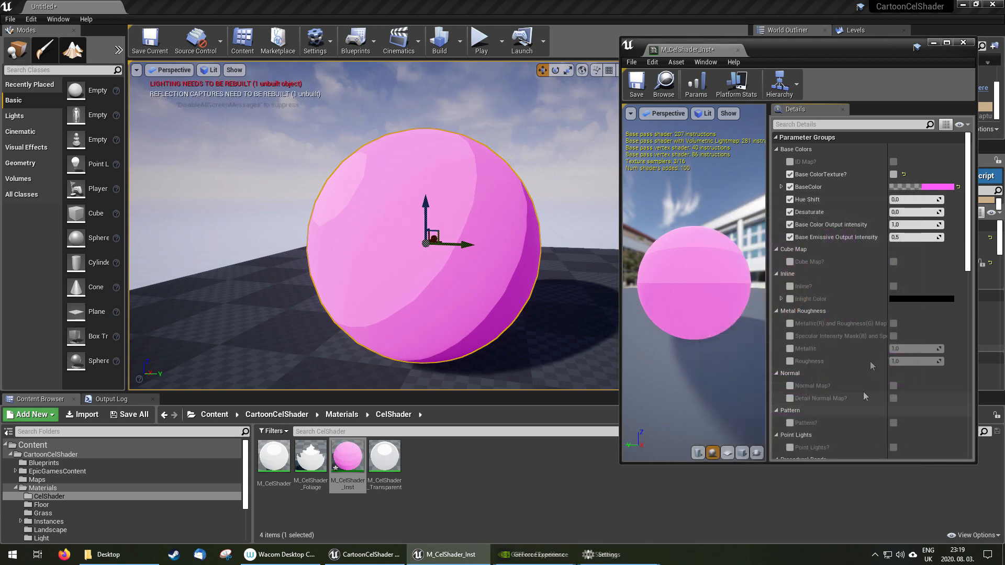
# Try a Hue Shift of about -0.12 and a Desaturate value of 1, resetting each to its default.
pyautogui.moveTo(896, 199)
pyautogui.mouseDown()
pyautogui.moveTo(879, 199)
pyautogui.moveTo(902, 200)
pyautogui.mouseUp()
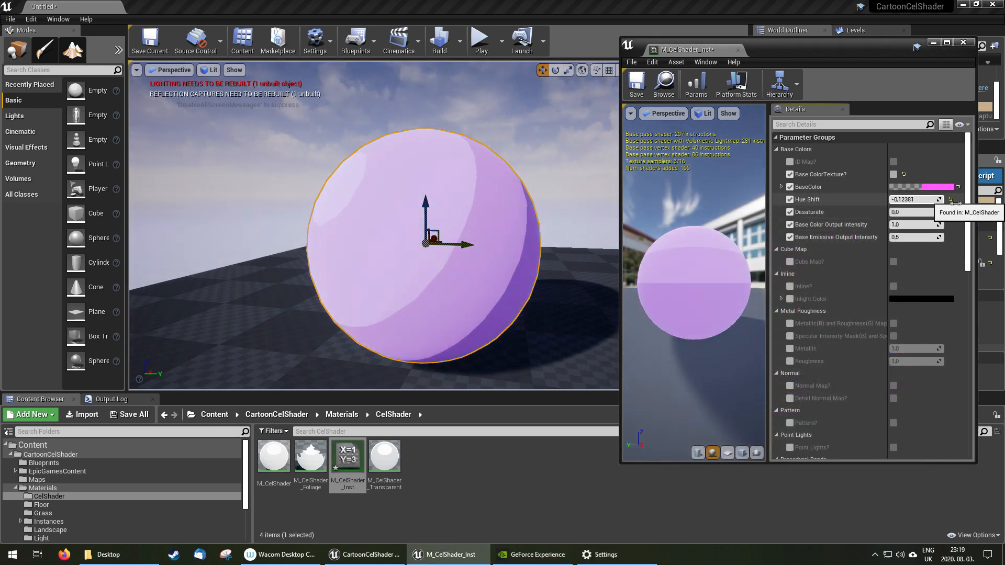
pyautogui.click(951, 200)
pyautogui.click(915, 212)
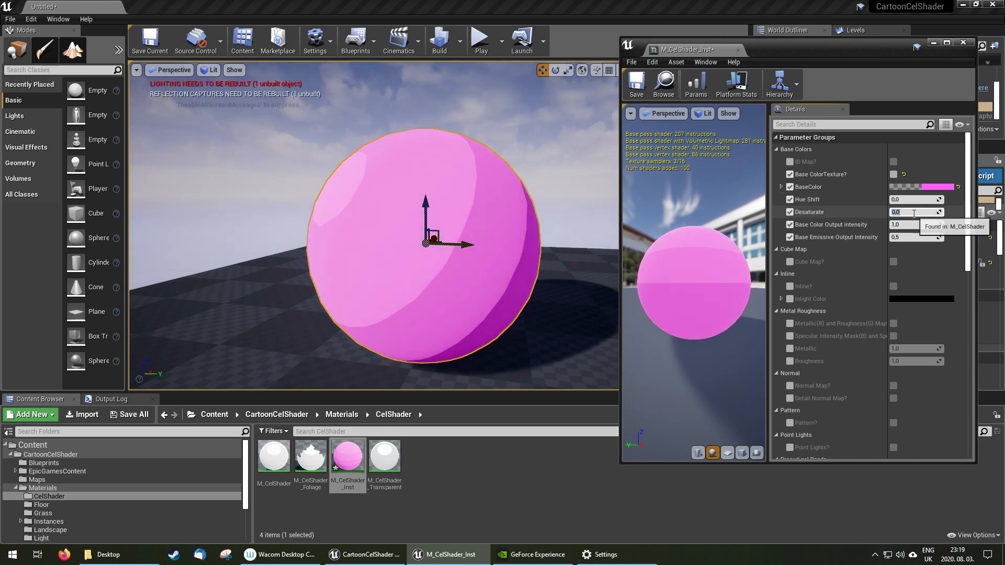
pyautogui.write('1')
pyautogui.press('Return')
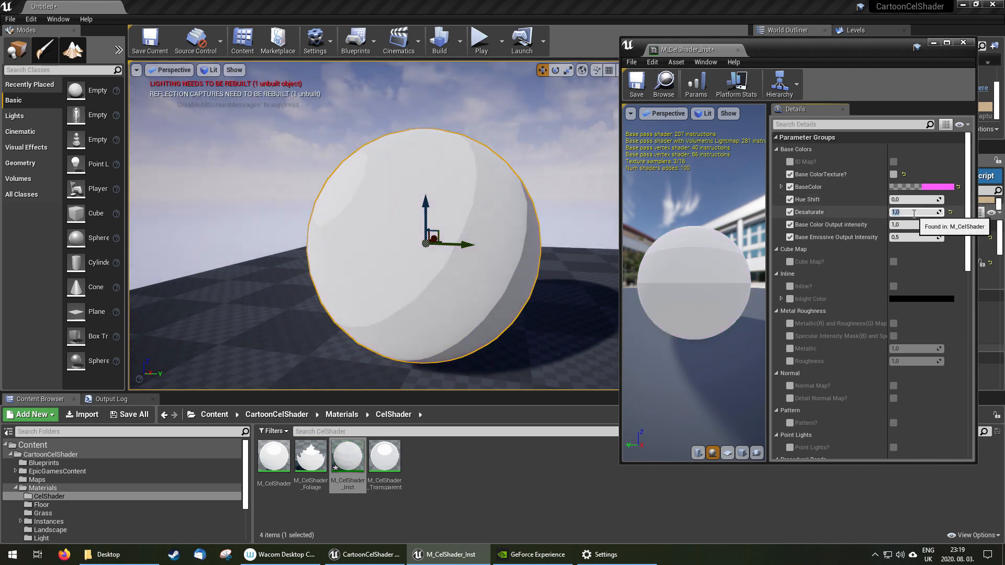
pyautogui.click(951, 213)
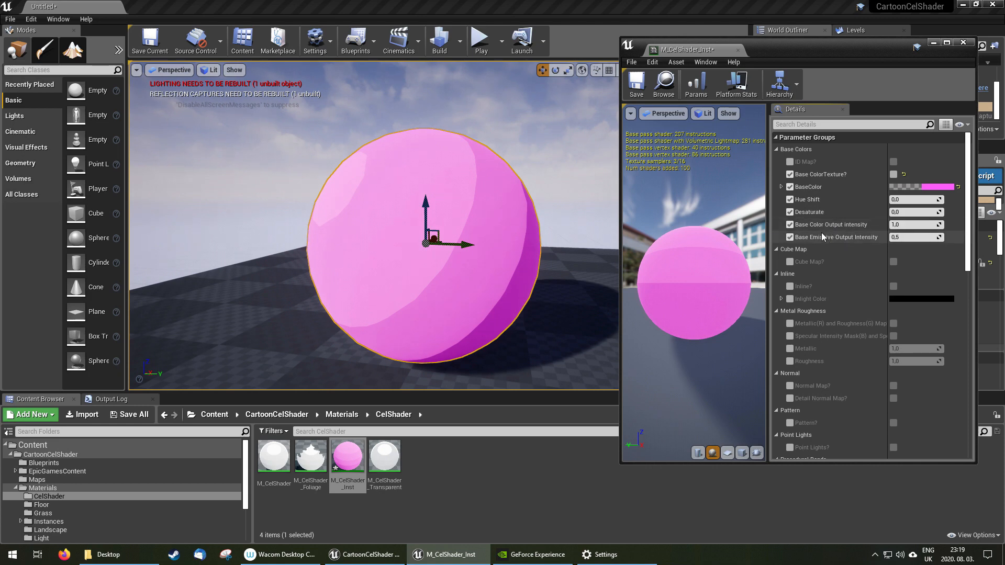
# Enable the overrides for all Procedural Bands parameters, from Banding is Procedural or Texture through Skylight Color Fill.
pyautogui.scroll(-5, 836, 237)
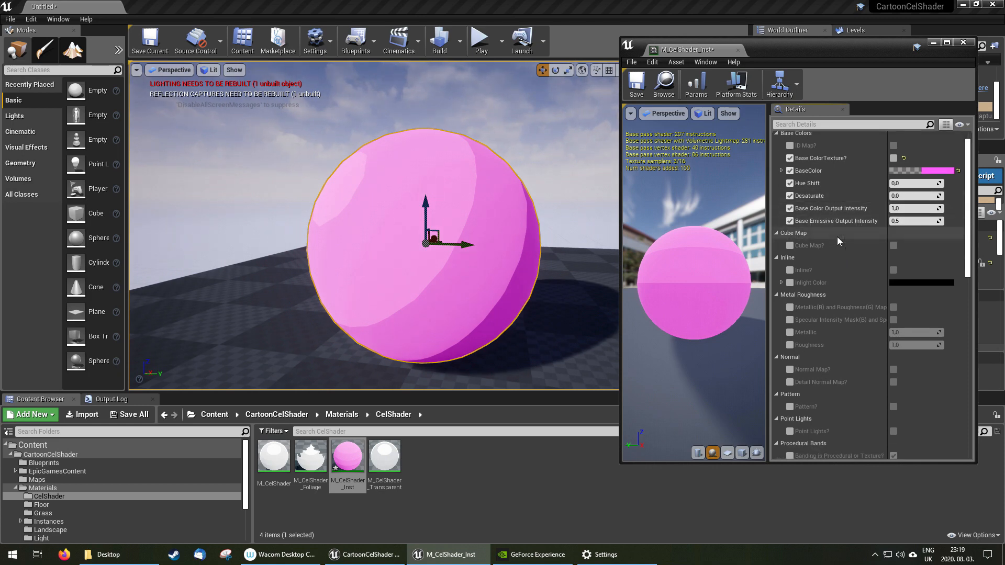
pyautogui.scroll(-5, 838, 240)
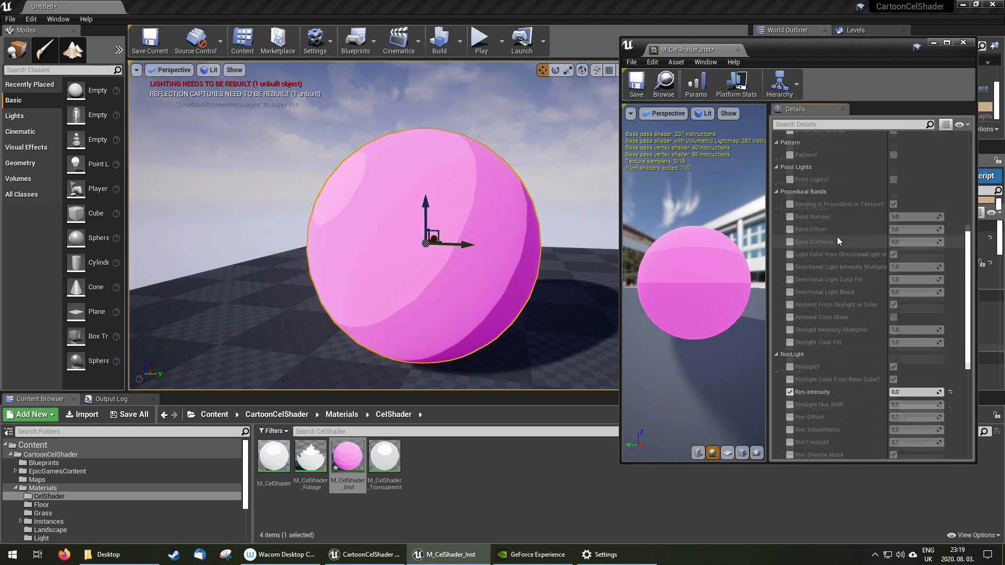
pyautogui.click(790, 221)
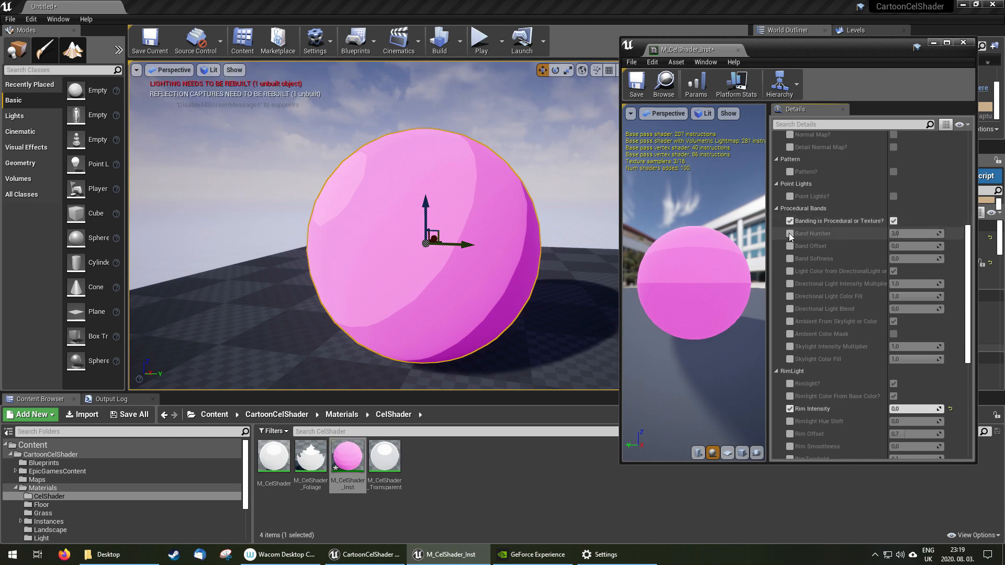
pyautogui.click(790, 234)
pyautogui.click(790, 246)
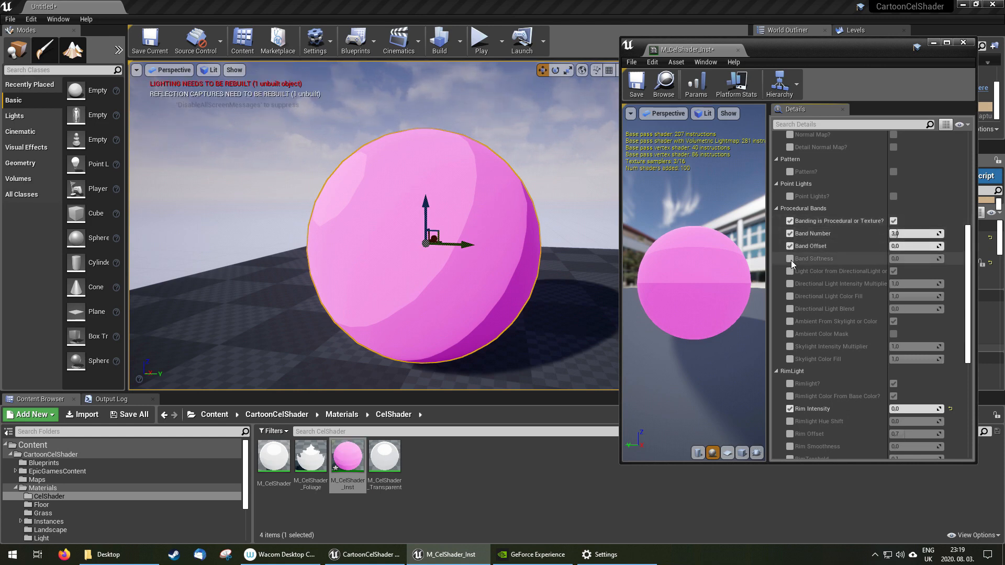
pyautogui.click(790, 259)
pyautogui.click(791, 271)
pyautogui.click(790, 284)
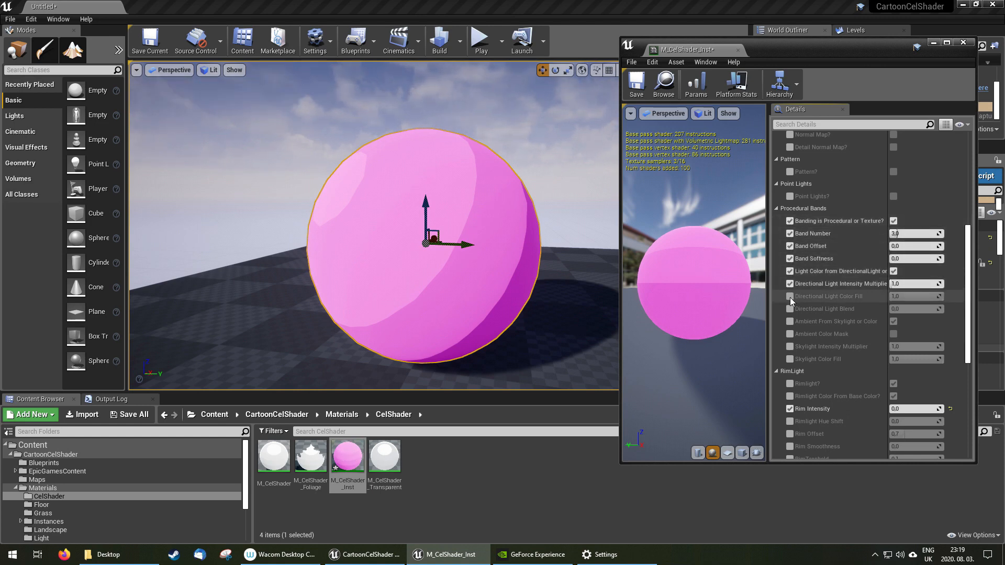
pyautogui.click(790, 296)
pyautogui.click(790, 309)
pyautogui.click(790, 321)
pyautogui.click(790, 334)
pyautogui.click(790, 347)
pyautogui.click(790, 360)
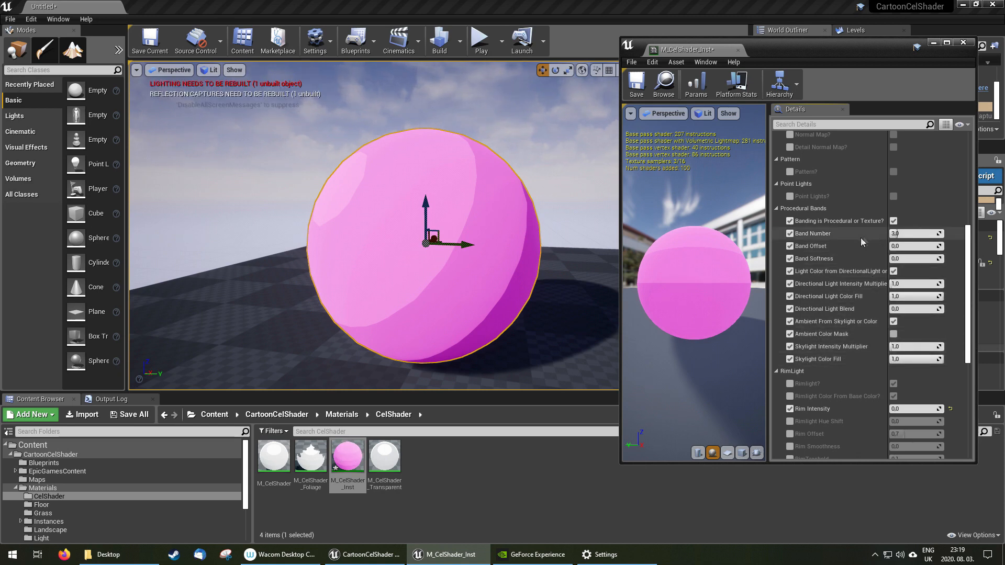
# Set the Band Number to about 6.67 and, after trying a negative offset, the Band Offset to 0.
pyautogui.moveTo(899, 234); pyautogui.dragTo(907, 246)
pyautogui.click(902, 247)
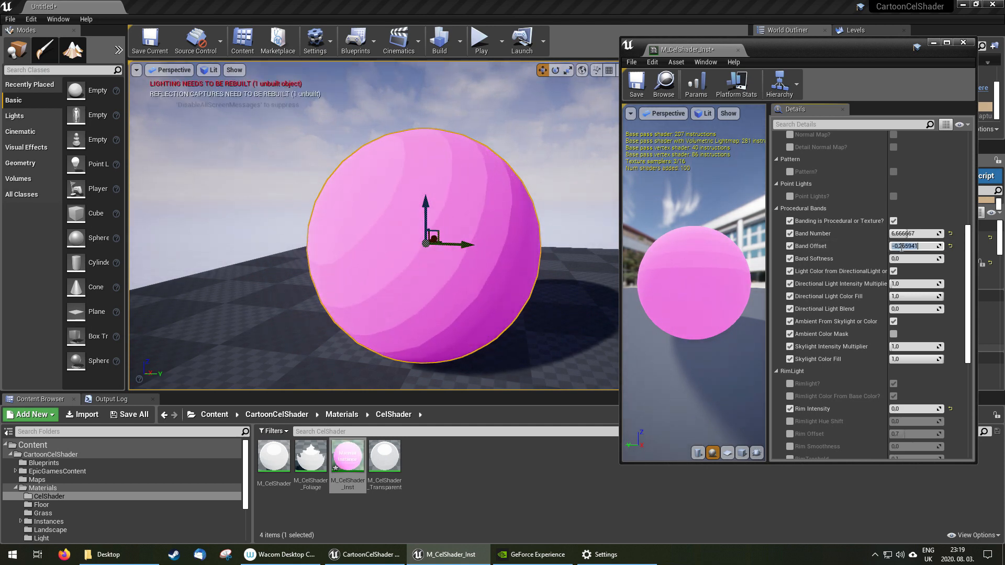
pyautogui.write('0')
pyautogui.press('Return')
# Try a Band Softness of about 0.79, inspect the sphere up close, and reduce the softness to about 0.095.
pyautogui.moveTo(902, 259); pyautogui.dragTo(933, 259)
pyautogui.press('w')
pyautogui.moveTo(399, 237)
pyautogui.mouseDown(button='right')
pyautogui.moveTo(445, 233)
pyautogui.moveTo(411, 236)
pyautogui.mouseUp(button='right')
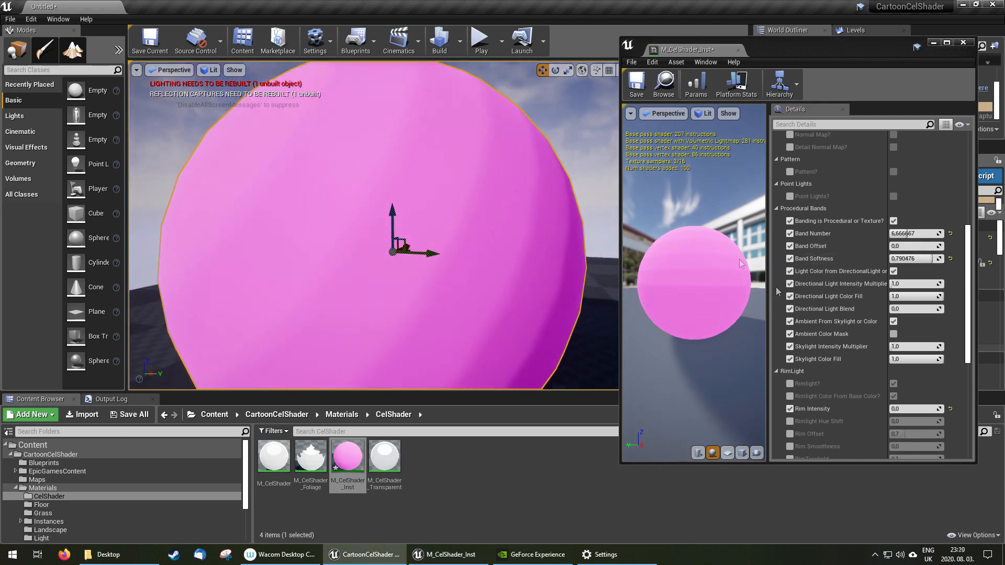
pyautogui.moveTo(913, 260); pyautogui.dragTo(893, 259)
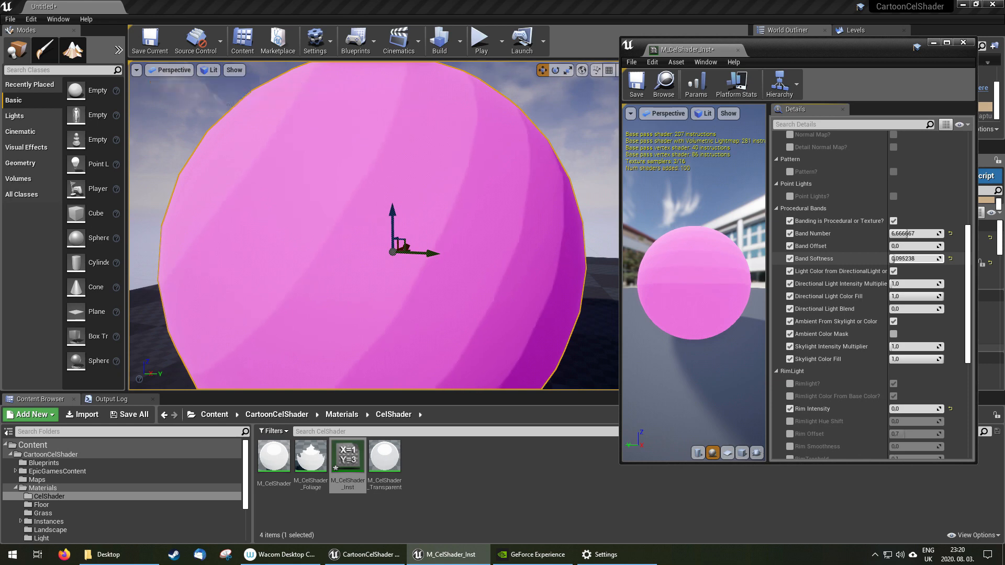
# Set the Band Softness to 0 and back the level view away to show the whole sphere.
pyautogui.click(910, 260)
pyautogui.write('0')
pyautogui.press('Return')
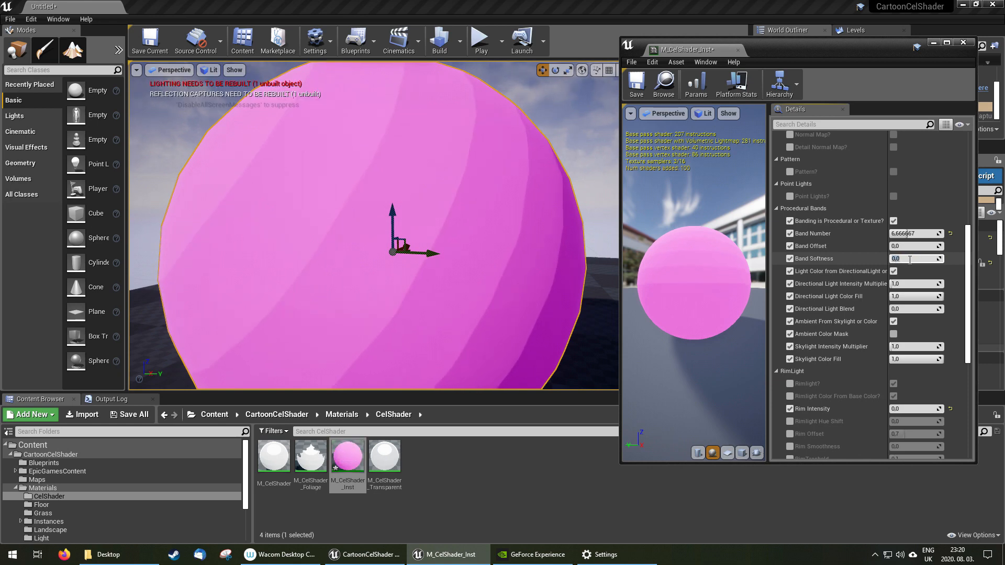
pyautogui.press('s')
pyautogui.moveTo(501, 203); pyautogui.dragTo(484, 194, button='right')
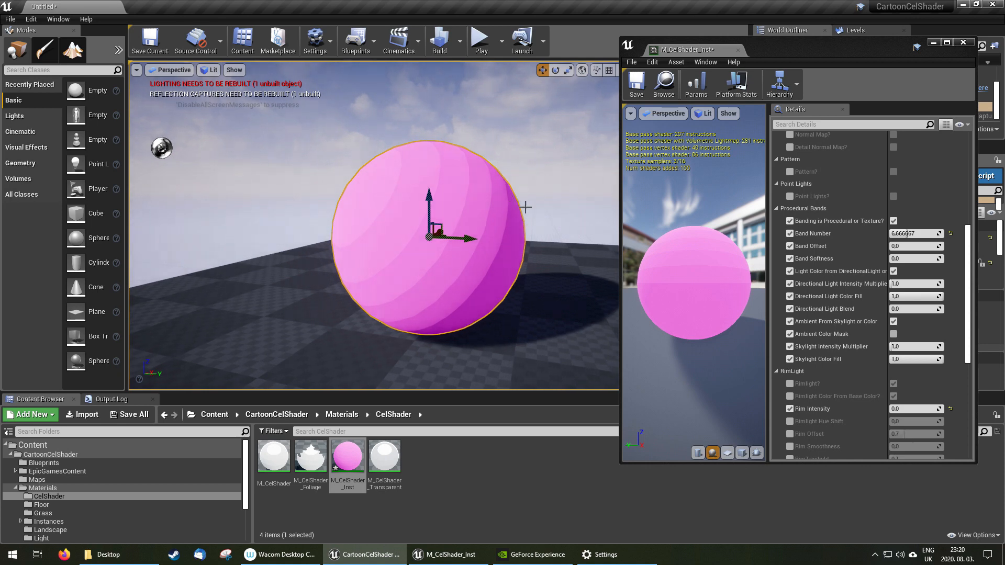
# Change the Light Source's light color to a saturated pinkish red, hex sRGB FF0067.
pyautogui.moveTo(817, 50); pyautogui.dragTo(817, 138)
pyautogui.click(805, 70)
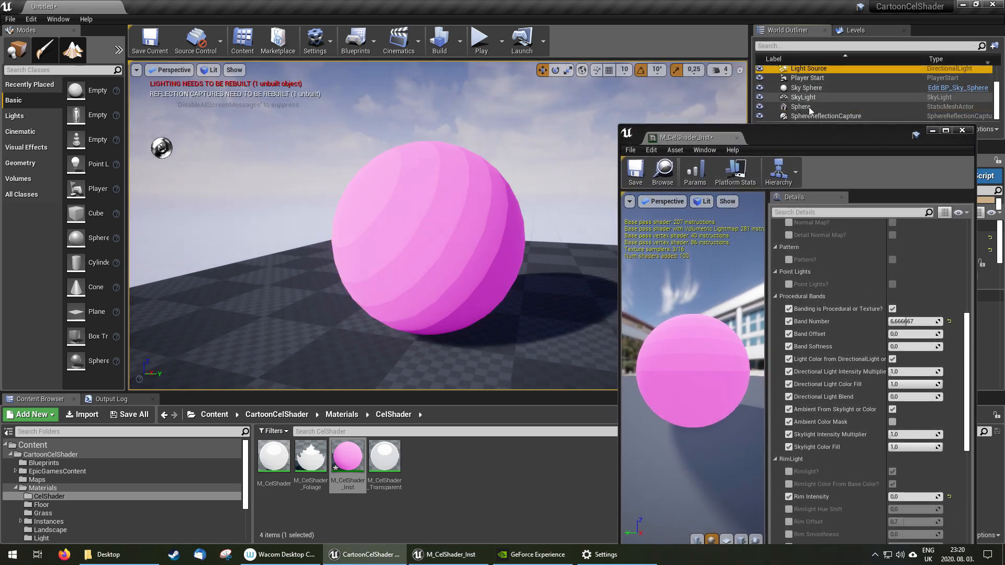
pyautogui.moveTo(818, 137); pyautogui.dragTo(391, 146)
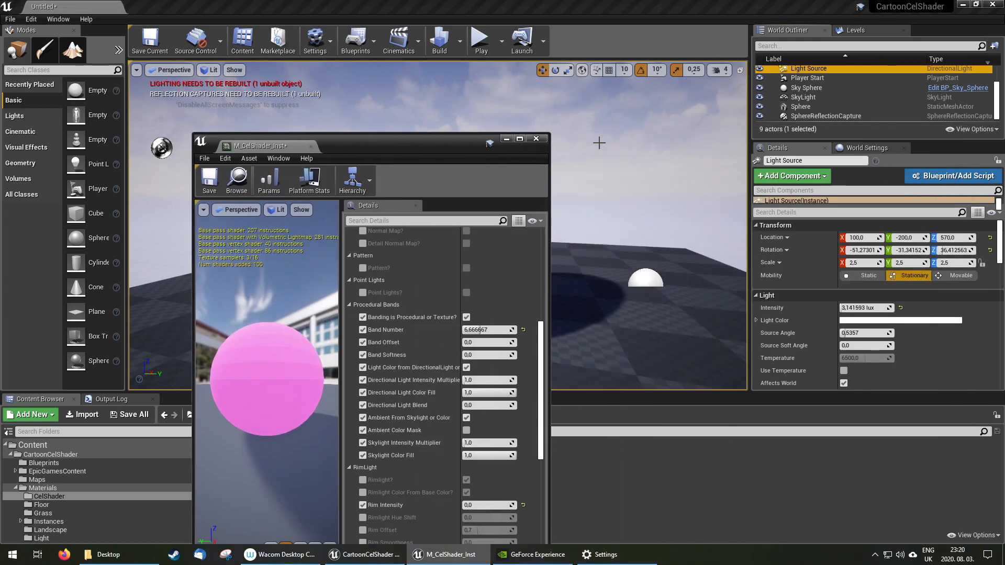
pyautogui.click(860, 322)
pyautogui.moveTo(727, 344); pyautogui.dragTo(772, 335)
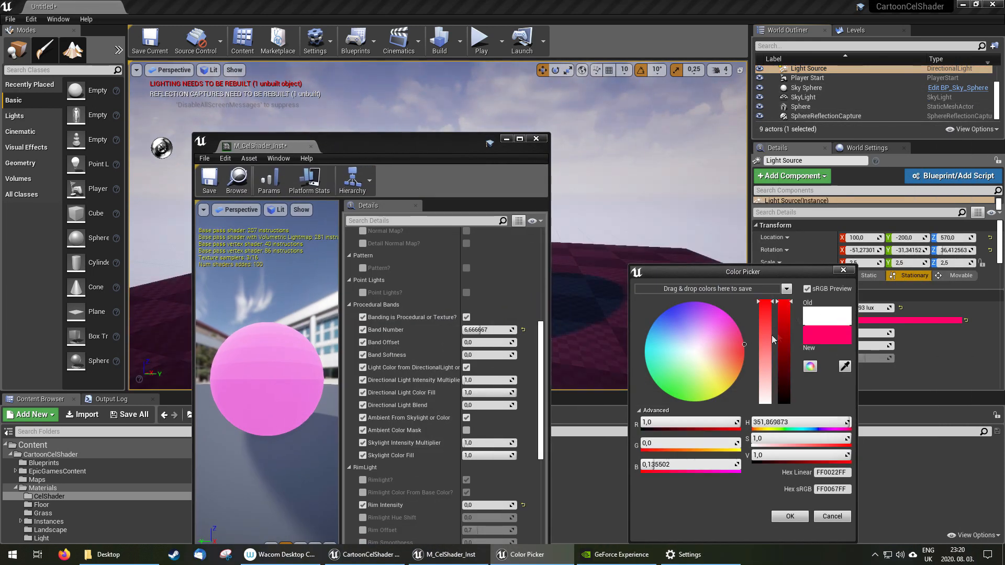
pyautogui.click(790, 517)
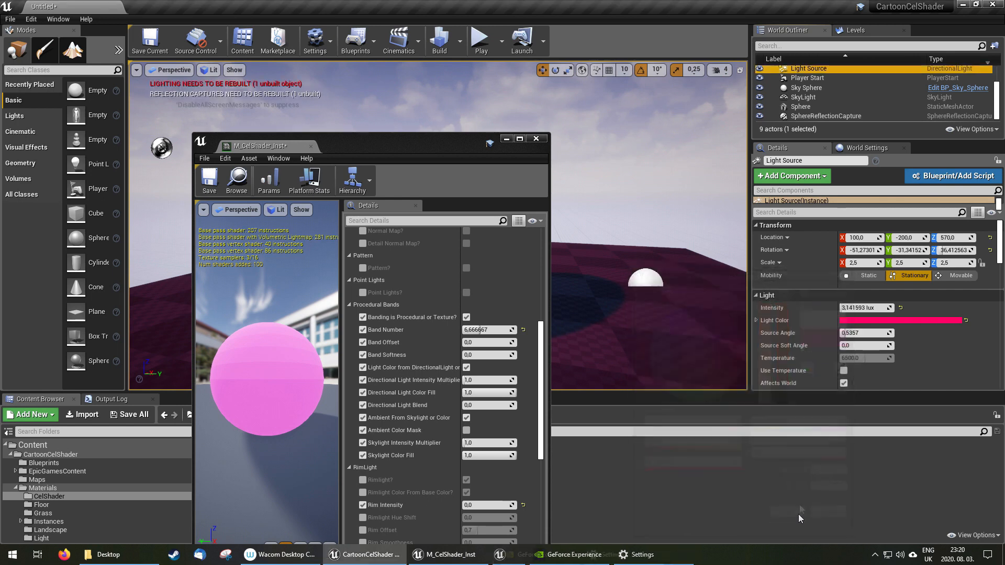
# Change the SkyLight's light color to a saturated blue, hex sRGB 0089FF, and uncover the sphere in the level view.
pyautogui.click(813, 96)
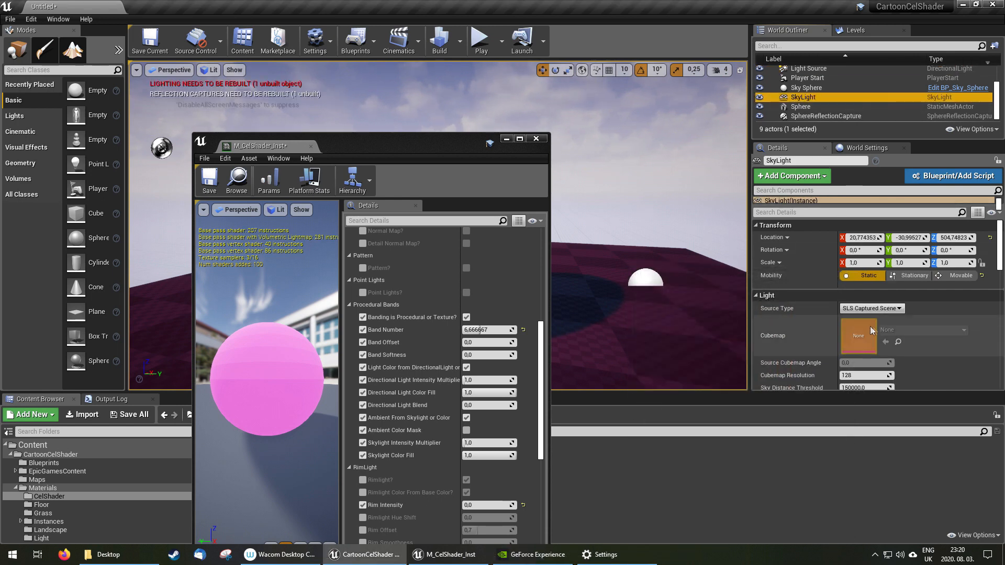
pyautogui.scroll(-2, 870, 326)
pyautogui.click(888, 363)
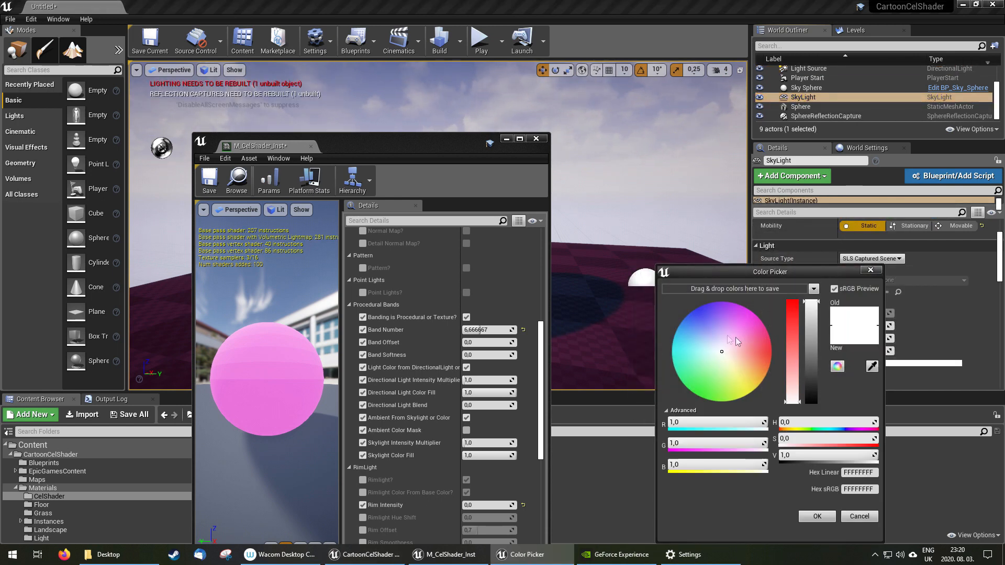
pyautogui.moveTo(736, 337); pyautogui.dragTo(682, 310)
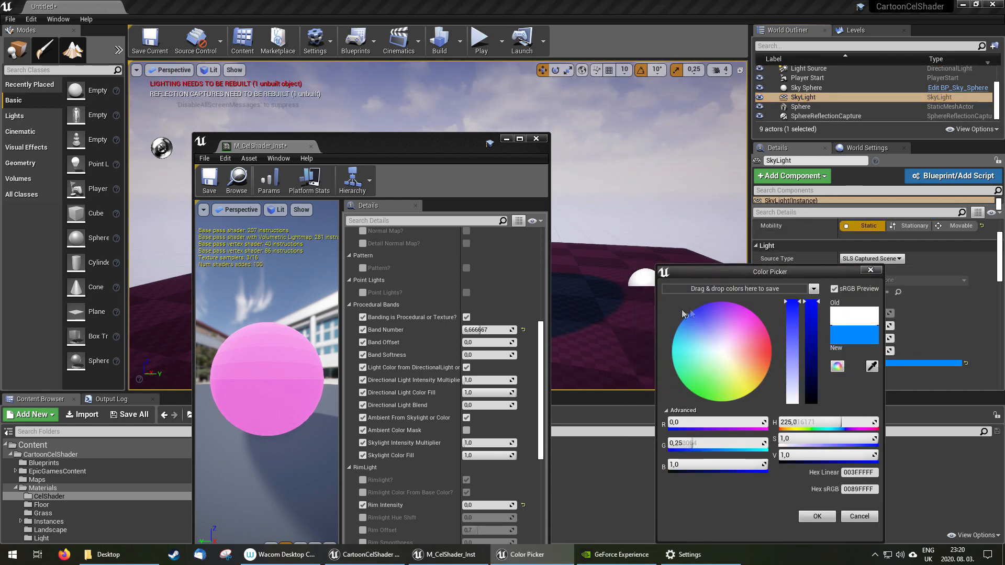
pyautogui.click(812, 520)
pyautogui.moveTo(473, 146); pyautogui.dragTo(820, 123)
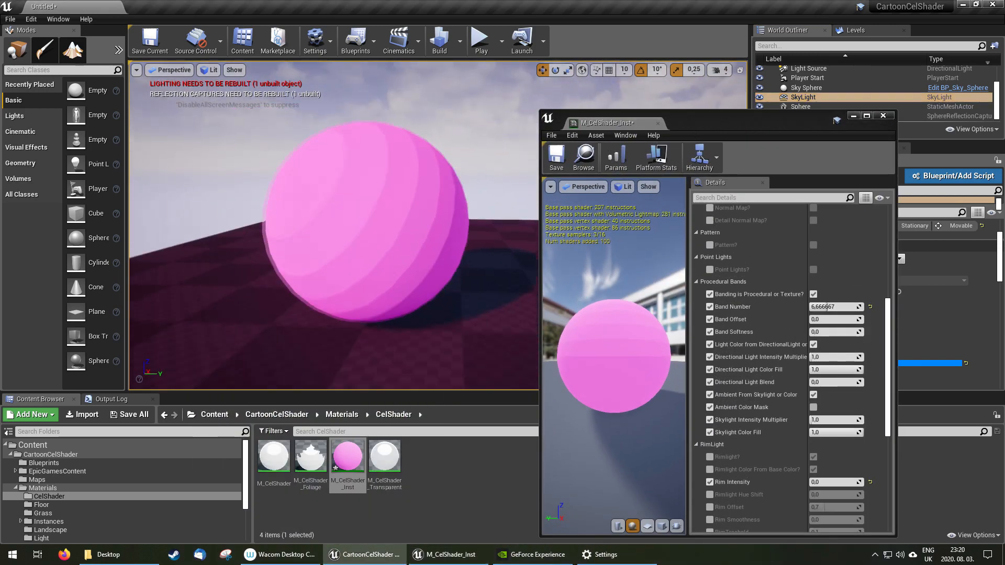
pyautogui.moveTo(709, 122); pyautogui.dragTo(708, 212)
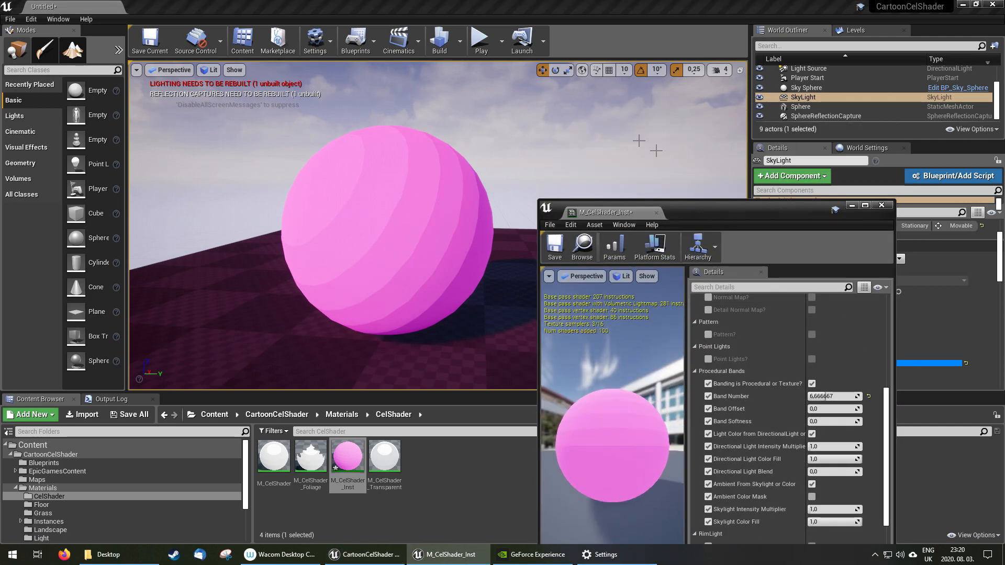
# Play the level to check the sphere under the colored lights, and return to editing with the sphere in view.
pyautogui.click(480, 38)
pyautogui.press('a')
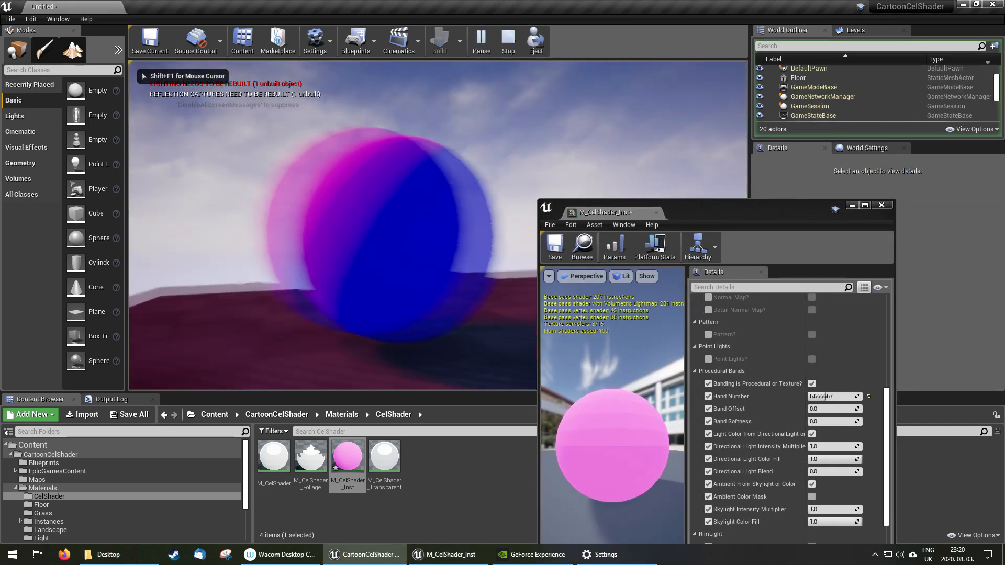
pyautogui.press('w')
pyautogui.press('Escape')
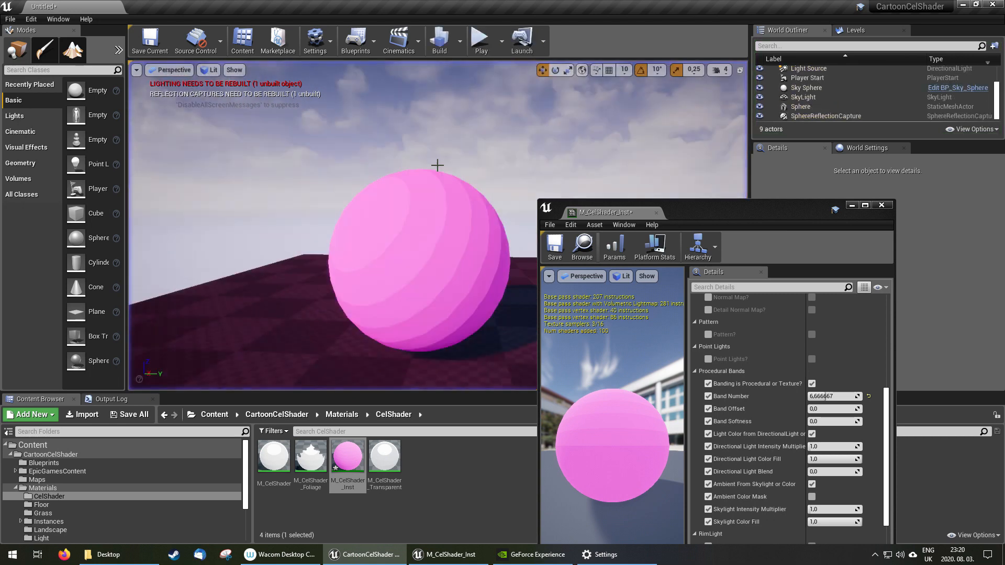
pyautogui.press('d')
pyautogui.moveTo(480, 210); pyautogui.dragTo(430, 210, button='right')
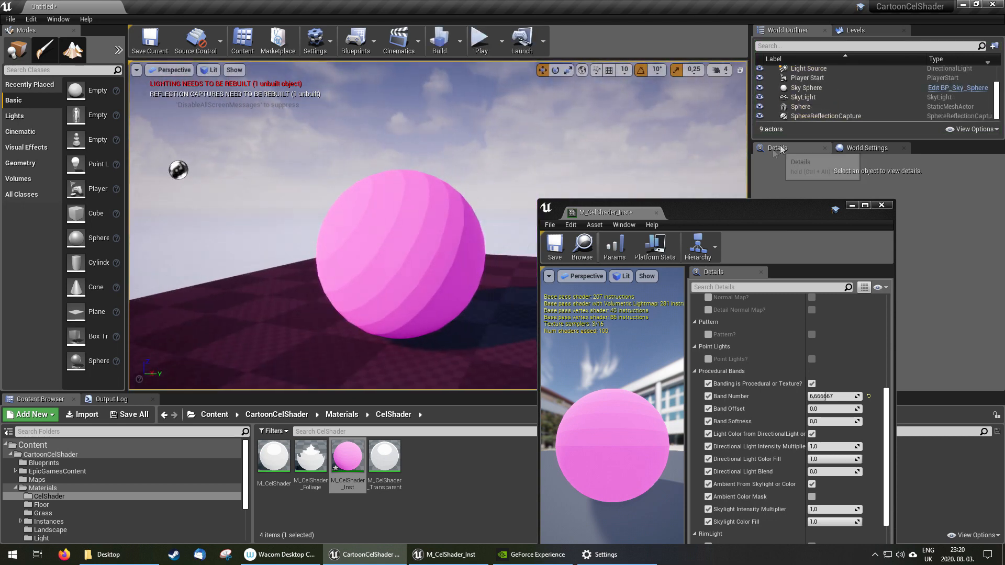
# Refresh the light values in the editor on BP_DirectionalAndSkylight_Manager.
pyautogui.scroll(3, 828, 91)
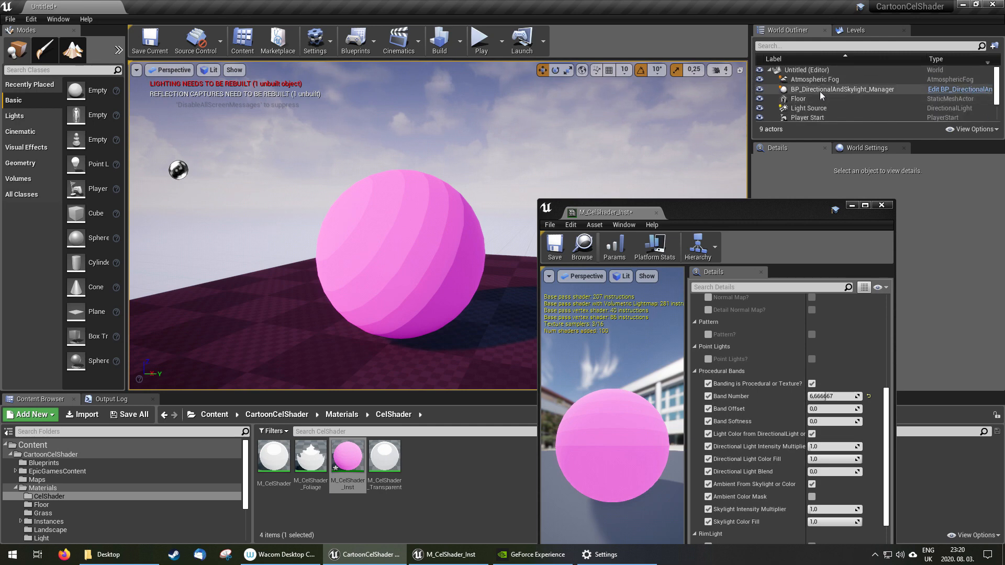
pyautogui.click(820, 90)
pyautogui.moveTo(792, 213); pyautogui.dragTo(629, 195)
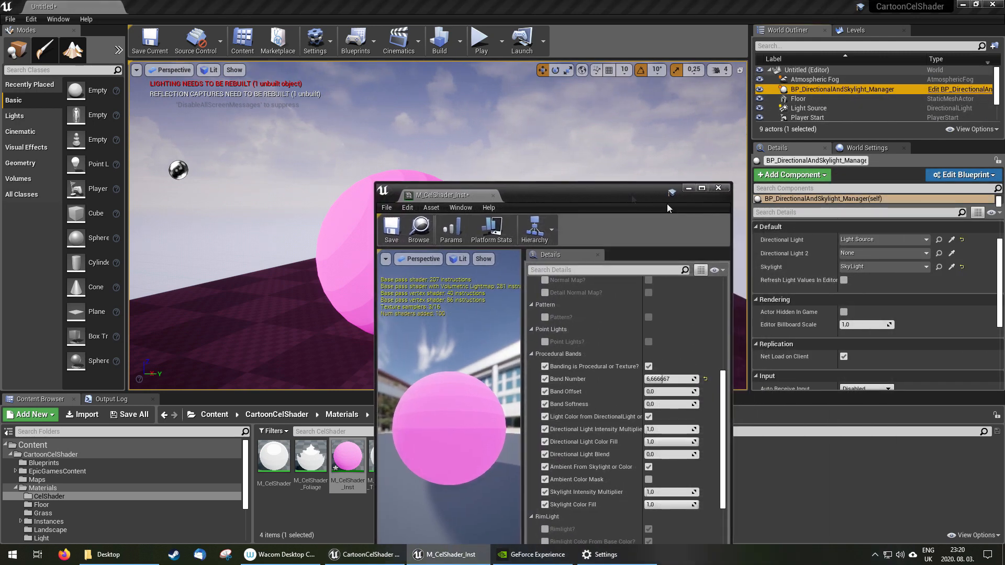
pyautogui.click(846, 283)
pyautogui.moveTo(591, 193)
pyautogui.mouseDown()
pyautogui.moveTo(797, 190)
pyautogui.moveTo(799, 158)
pyautogui.mouseUp()
# Reset the material instance's BaseColor to its default and look at the sphere more closely.
pyautogui.scroll(5, 860, 323)
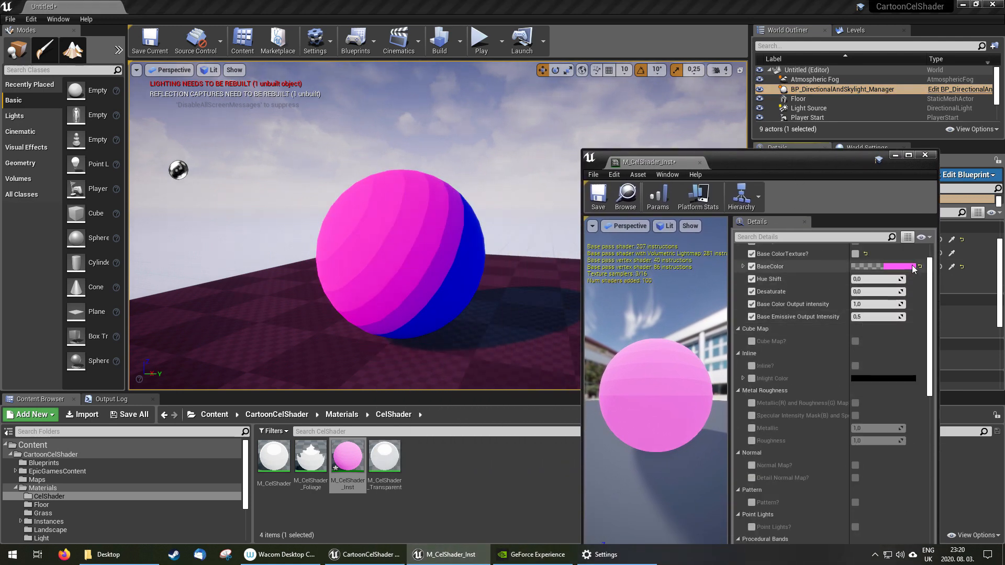
pyautogui.click(920, 266)
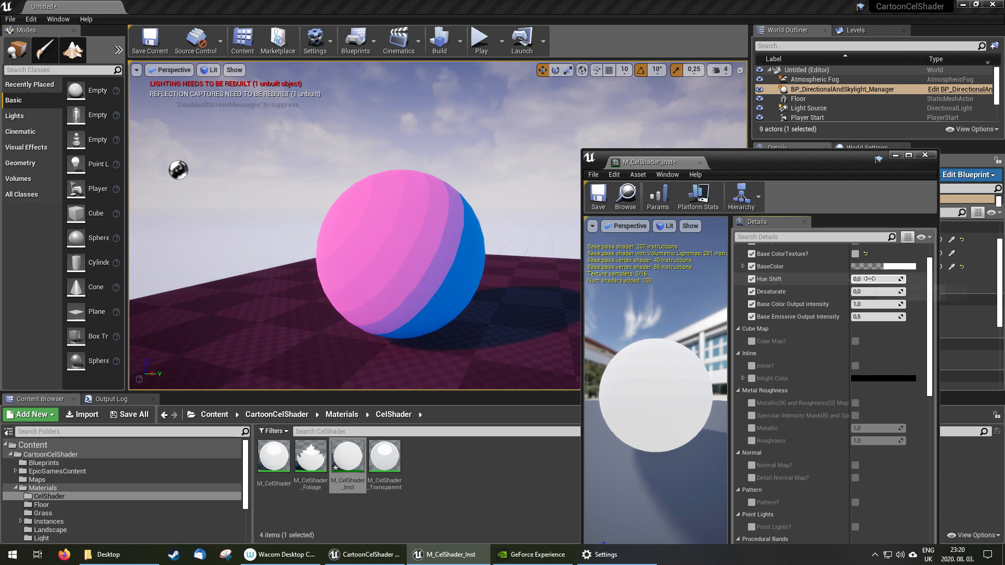
pyautogui.moveTo(431, 229)
pyautogui.mouseDown(button='right')
pyautogui.moveTo(401, 229)
pyautogui.moveTo(431, 229)
pyautogui.mouseUp(button='right')
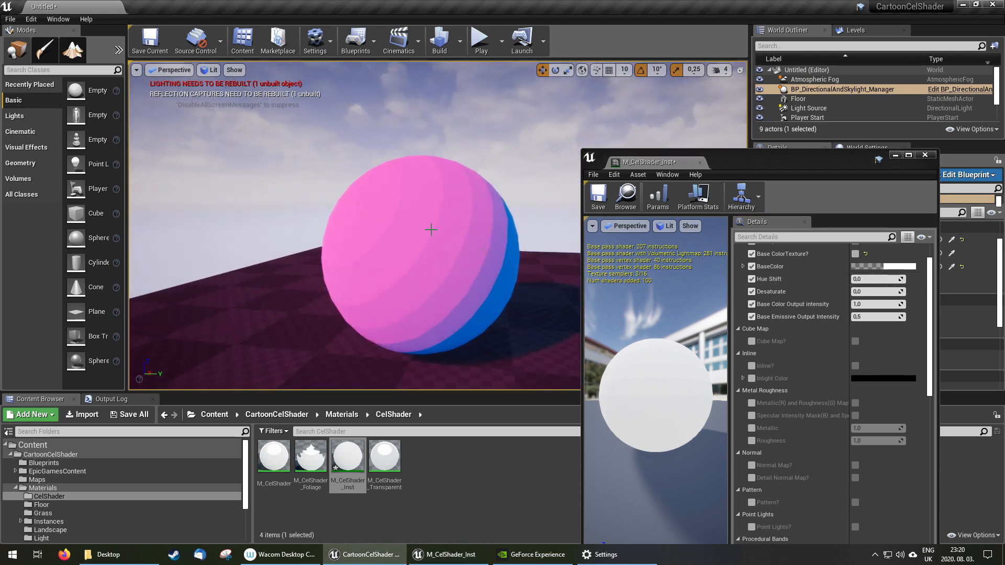
# Try Directional Light Intensity Multiplier values from 2 up to 5 and a value of 0, and return it to 1.
pyautogui.scroll(-6, 831, 371)
pyautogui.scroll(-6, 831, 371)
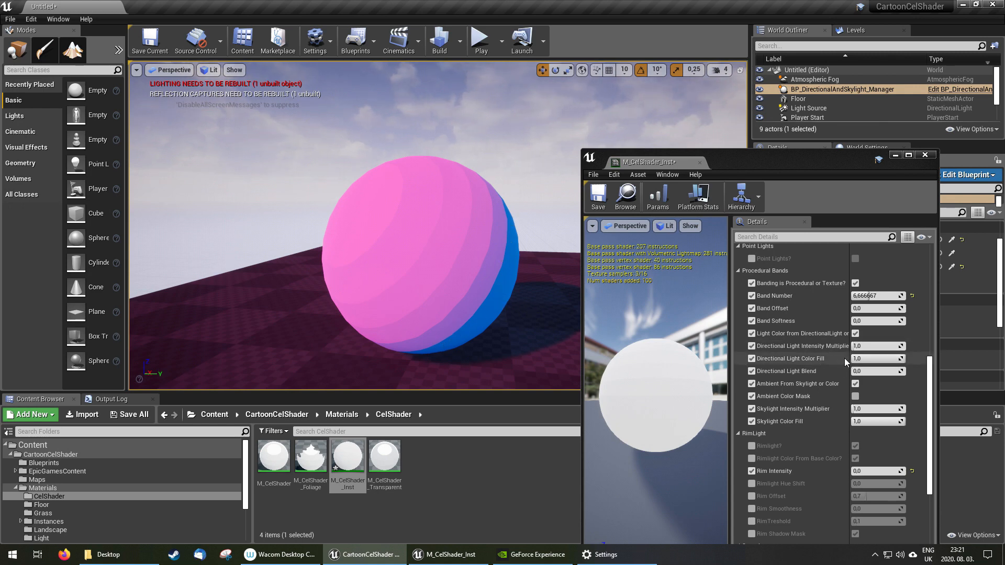
pyautogui.click(857, 346)
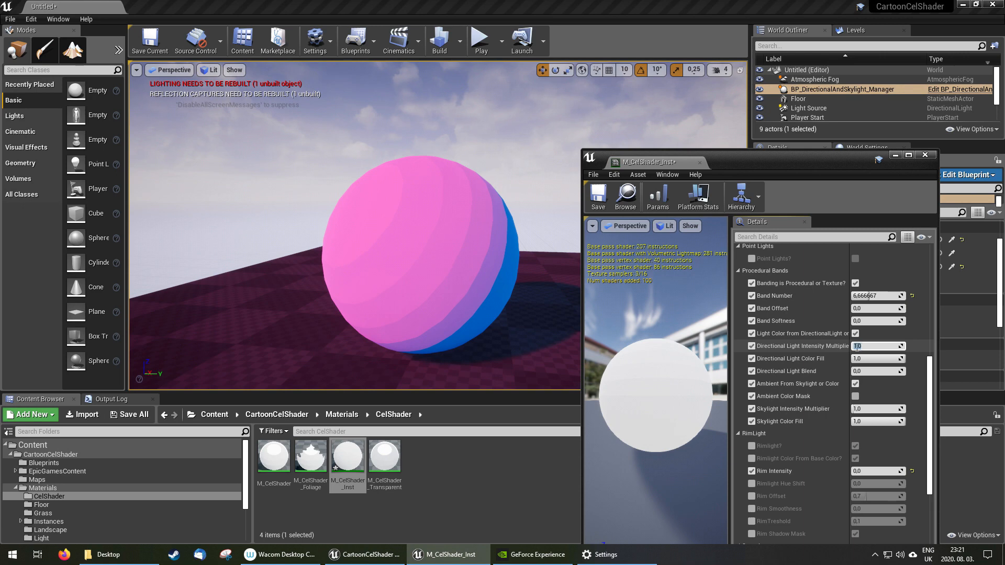
pyautogui.write('2')
pyautogui.press('Return')
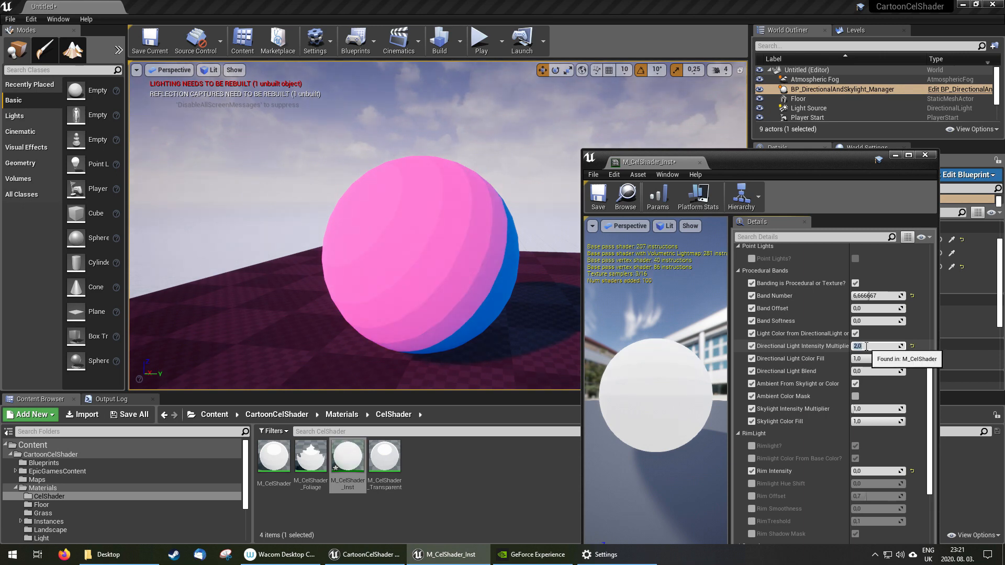
pyautogui.write('3')
pyautogui.press('Return')
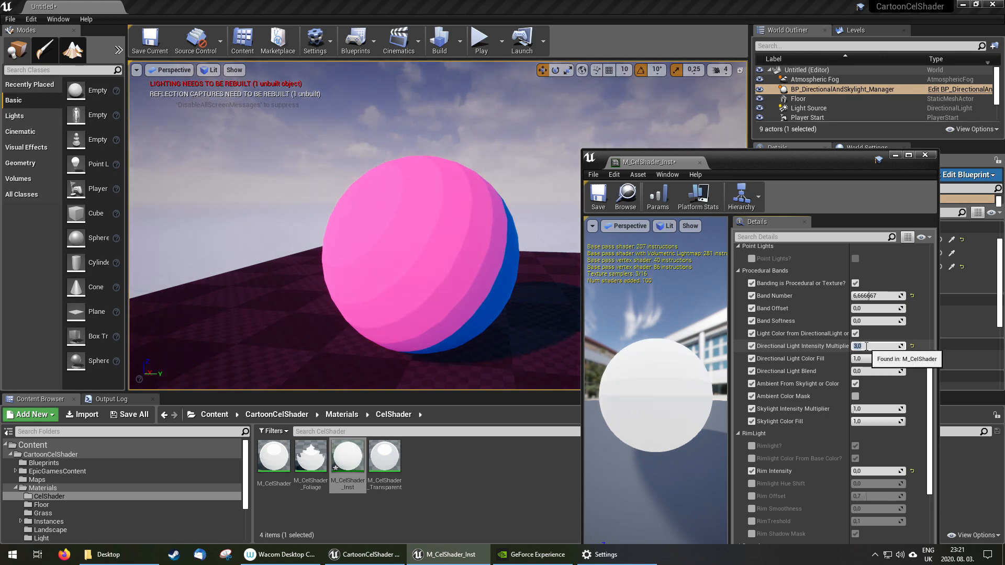
pyautogui.write('4')
pyautogui.press('Return')
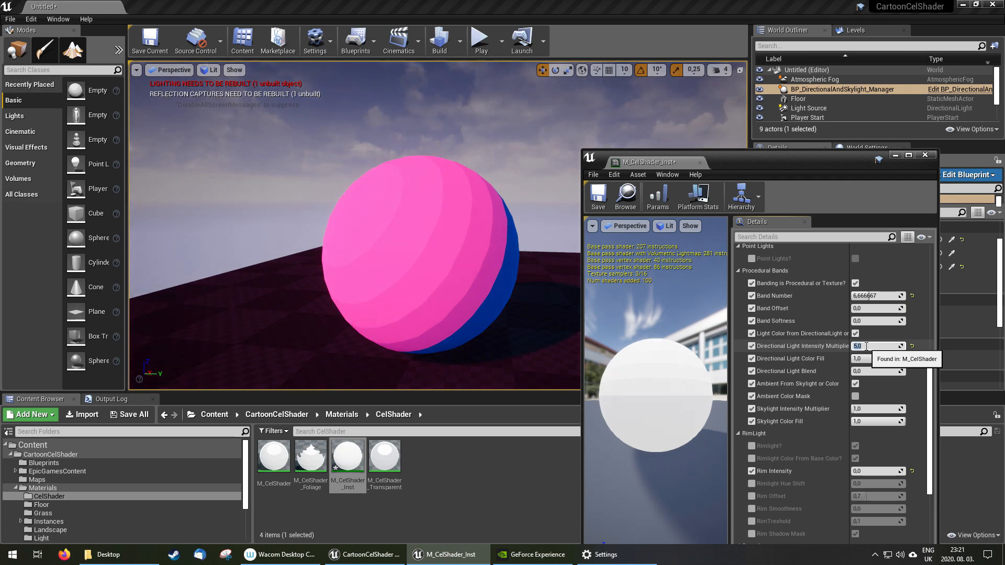
pyautogui.write('0')
pyautogui.press('Return')
pyautogui.write('1')
pyautogui.press('Return')
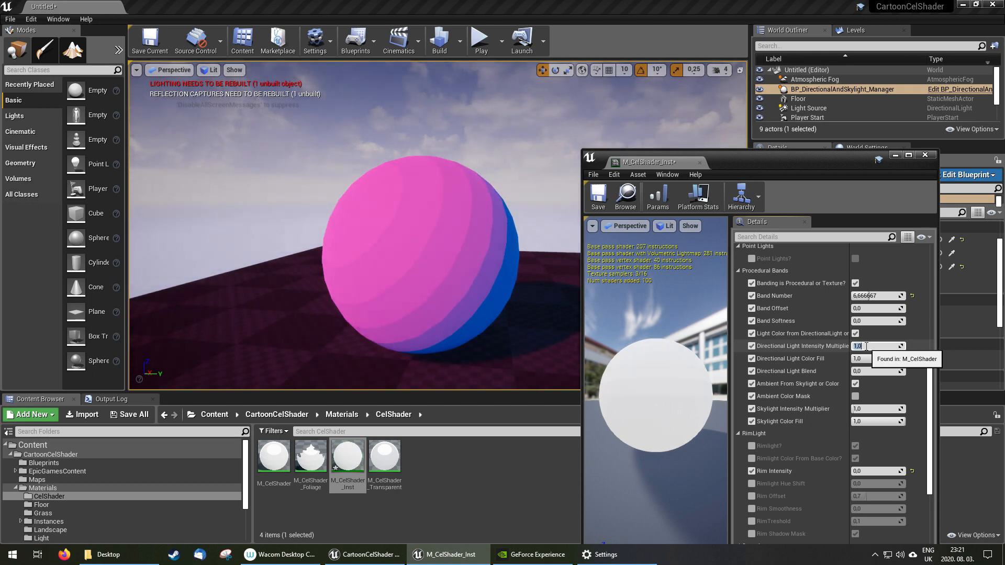
# Try Directional Light Color Fill values of about 0.33 and 0.19, and restore it to 1.
pyautogui.moveTo(875, 359); pyautogui.dragTo(853, 359)
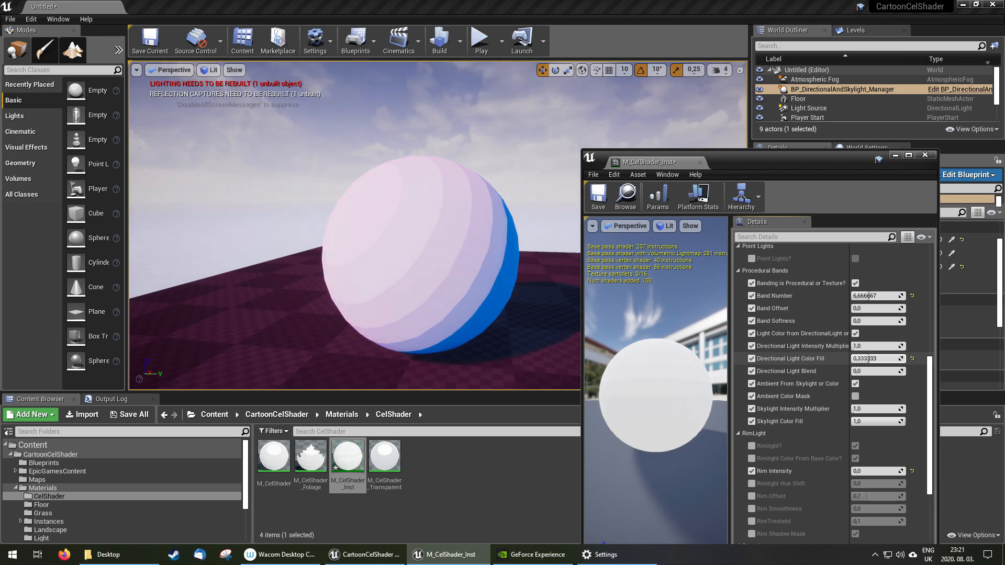
pyautogui.moveTo(866, 359); pyautogui.dragTo(861, 359)
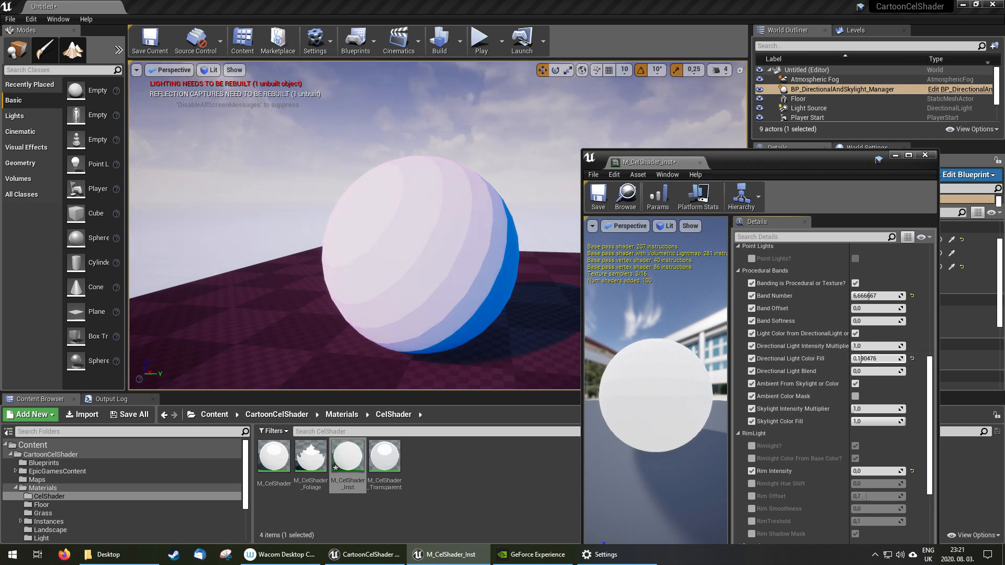
pyautogui.click(809, 108)
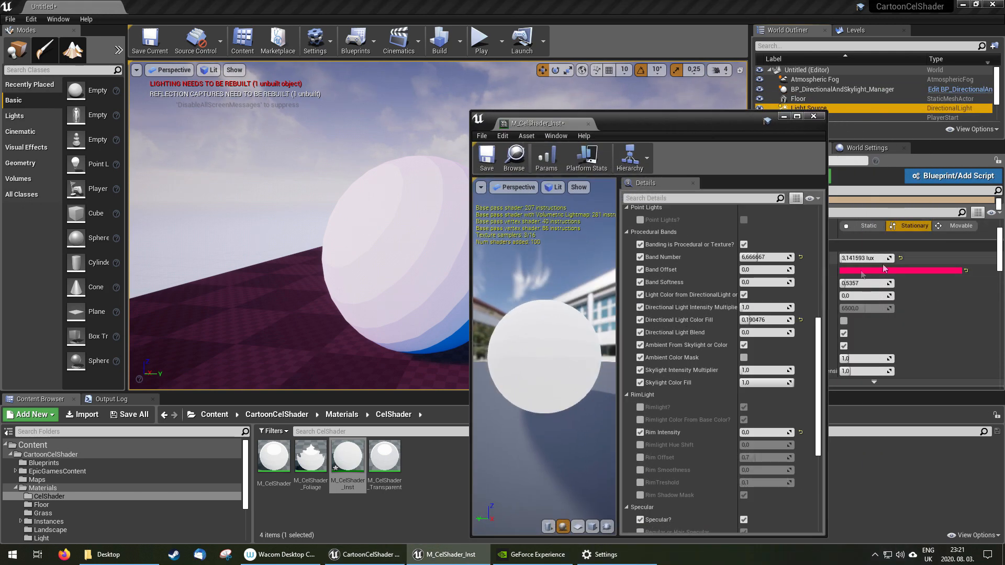
pyautogui.moveTo(754, 319); pyautogui.dragTo(794, 319)
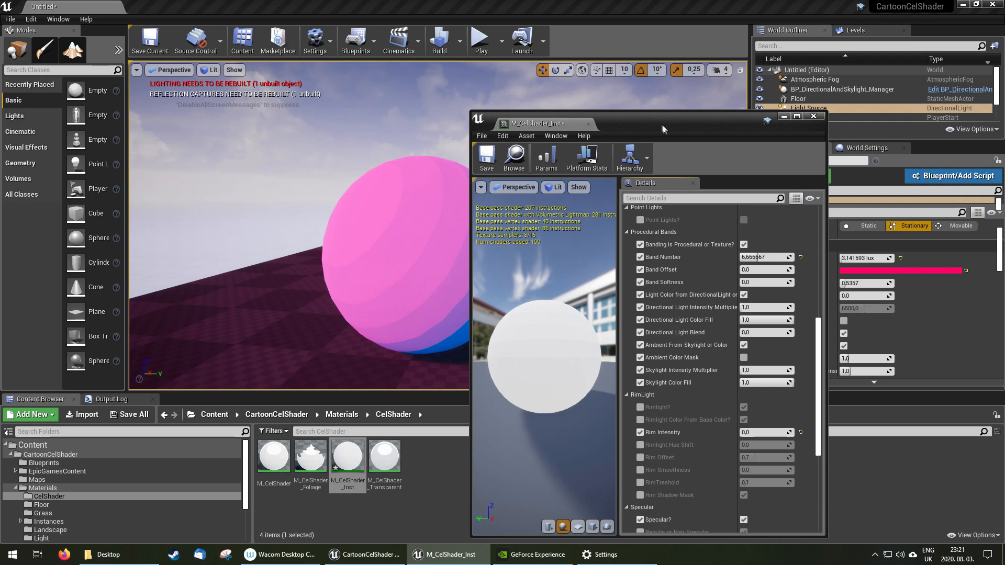
pyautogui.moveTo(652, 118); pyautogui.dragTo(710, 116)
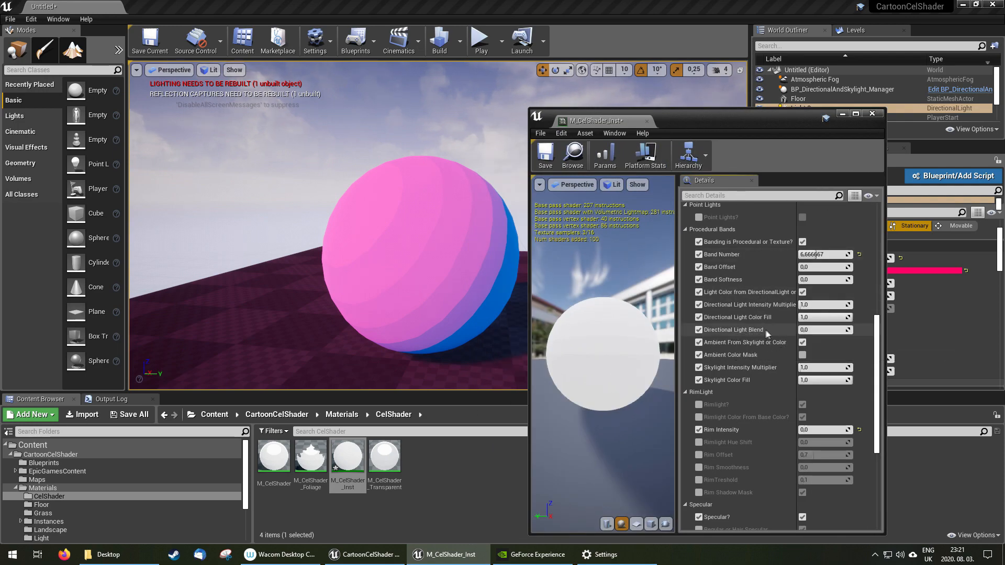
# Add a second Directional Light beside the sphere and rotate it about -110 degrees horizontally.
pyautogui.moveTo(758, 121); pyautogui.dragTo(779, 327)
pyautogui.moveTo(613, 244); pyautogui.dragTo(637, 272, button='right')
pyautogui.scroll(-5, 612, 245)
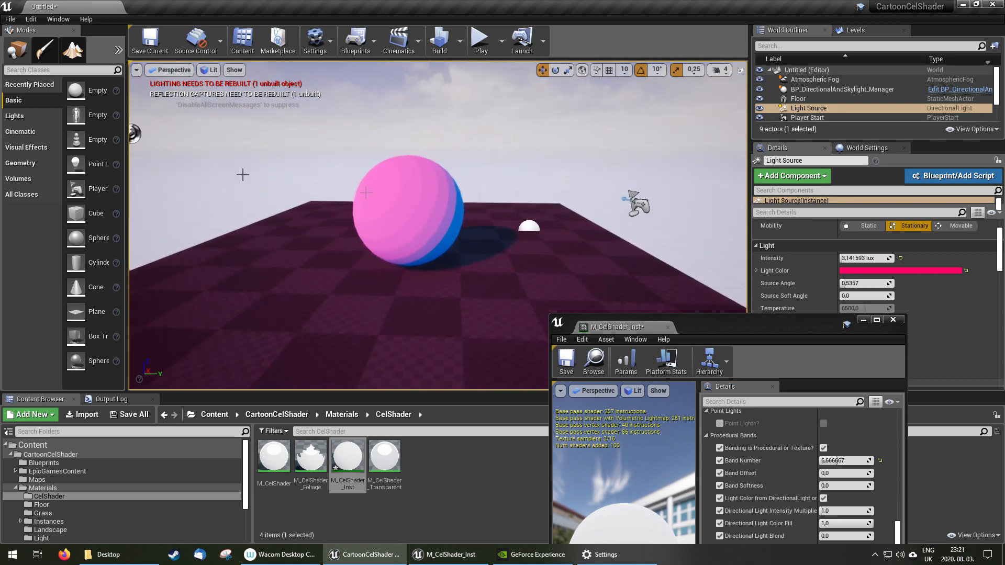
pyautogui.write('dire')
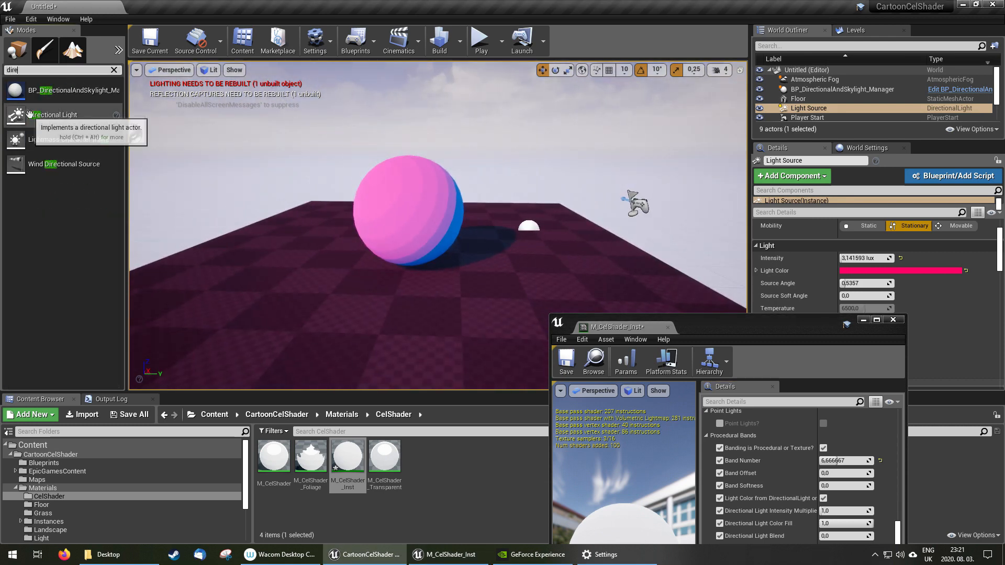
pyautogui.moveTo(23, 117); pyautogui.dragTo(291, 153)
pyautogui.press('e')
pyautogui.press('w')
pyautogui.press('e')
pyautogui.moveTo(299, 188); pyautogui.dragTo(275, 192)
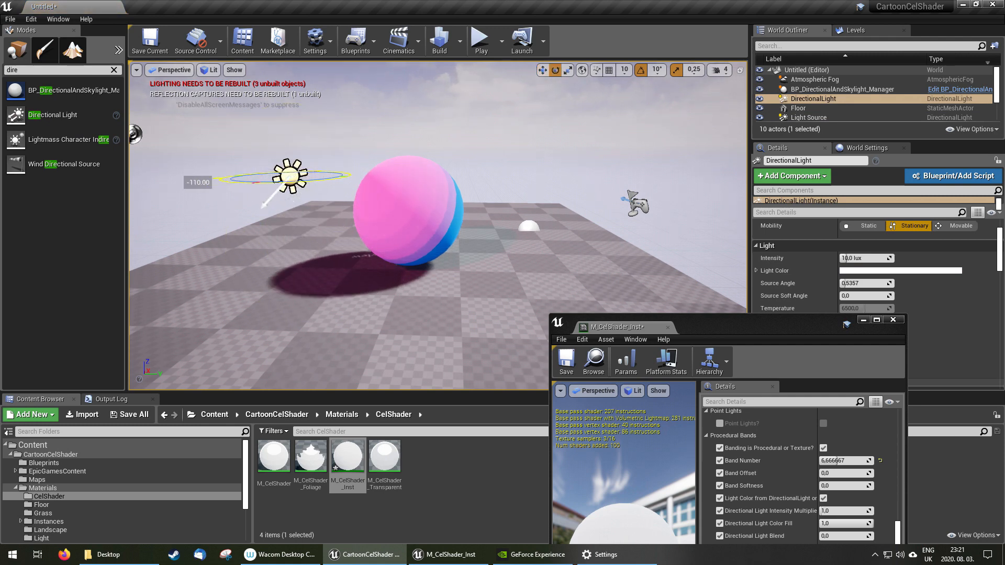
# Change the new Directional Light's color to a saturated green.
pyautogui.click(869, 272)
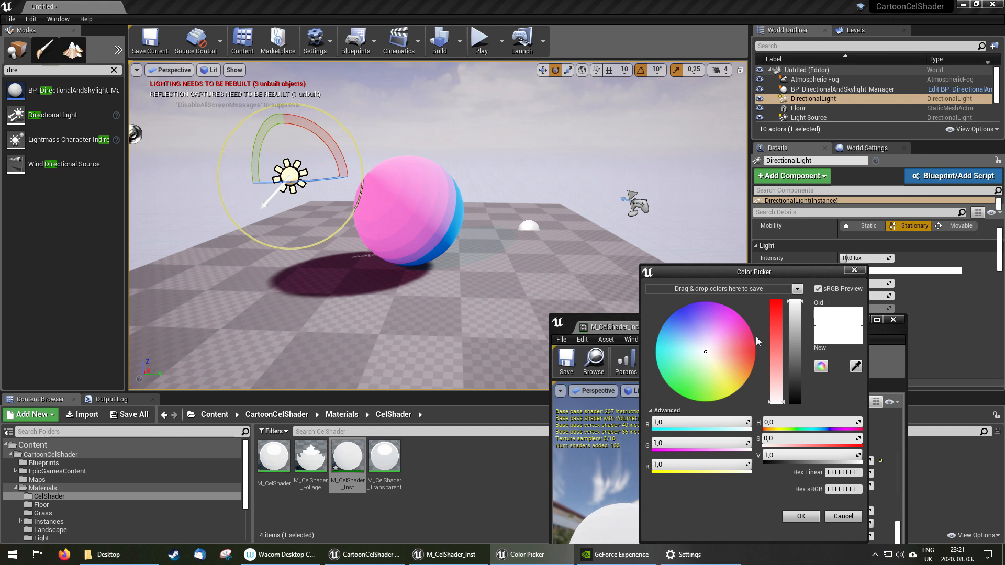
pyautogui.click(674, 391)
pyautogui.click(801, 517)
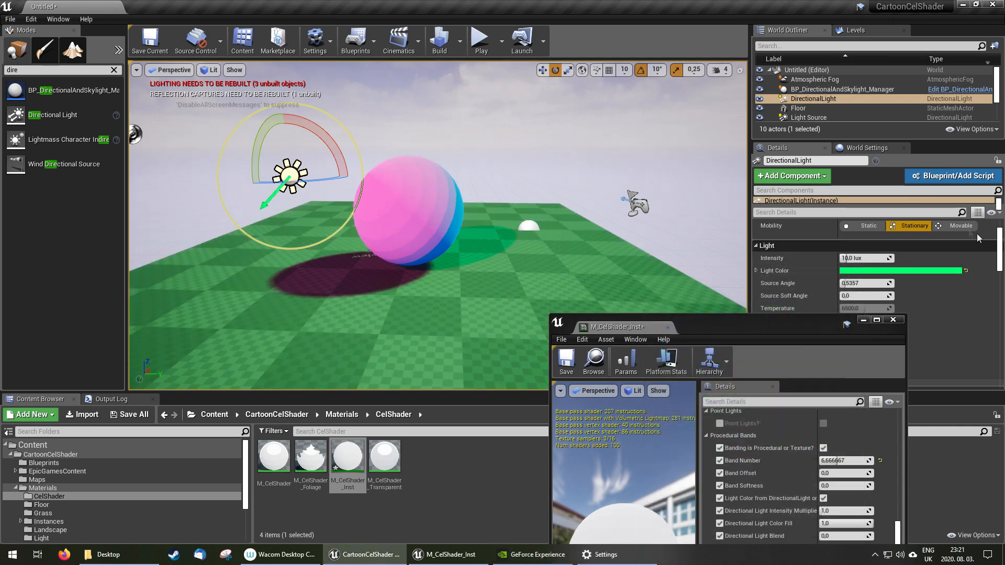
# Make the green Directional Light movable and assign it as Directional Light 2 in BP_DirectionalAndSkylight_Manager.
pyautogui.click(963, 227)
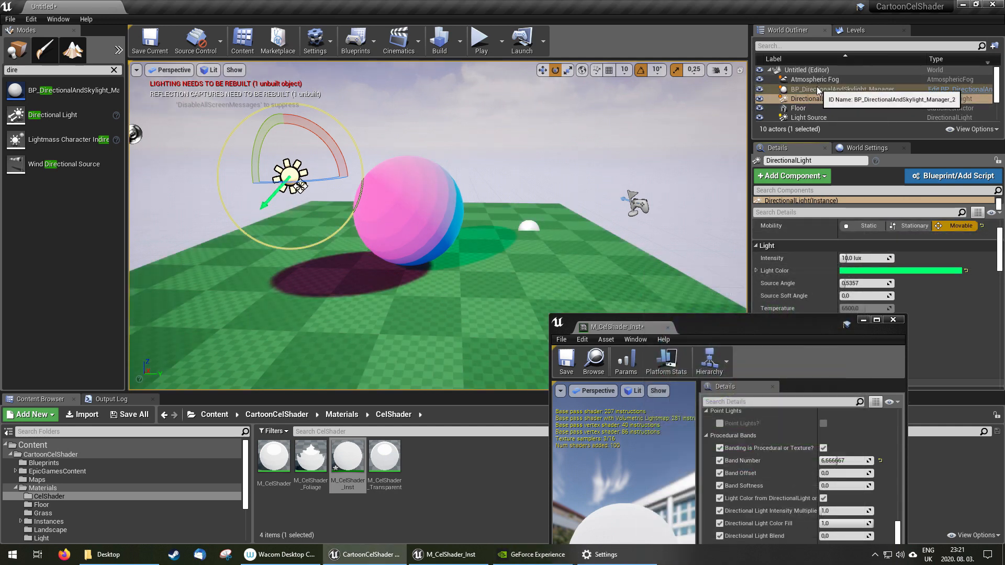
pyautogui.click(818, 87)
pyautogui.click(858, 257)
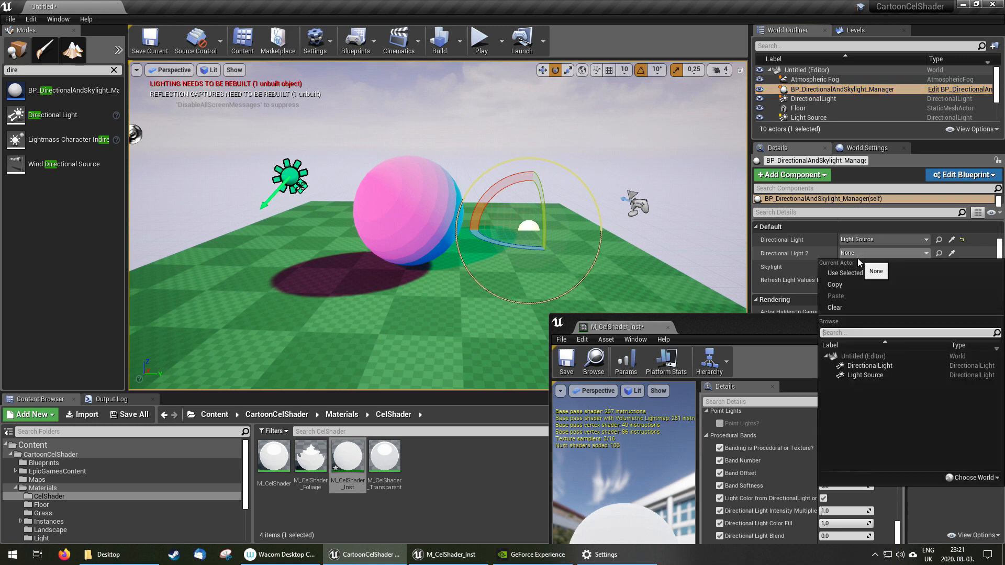
pyautogui.click(870, 366)
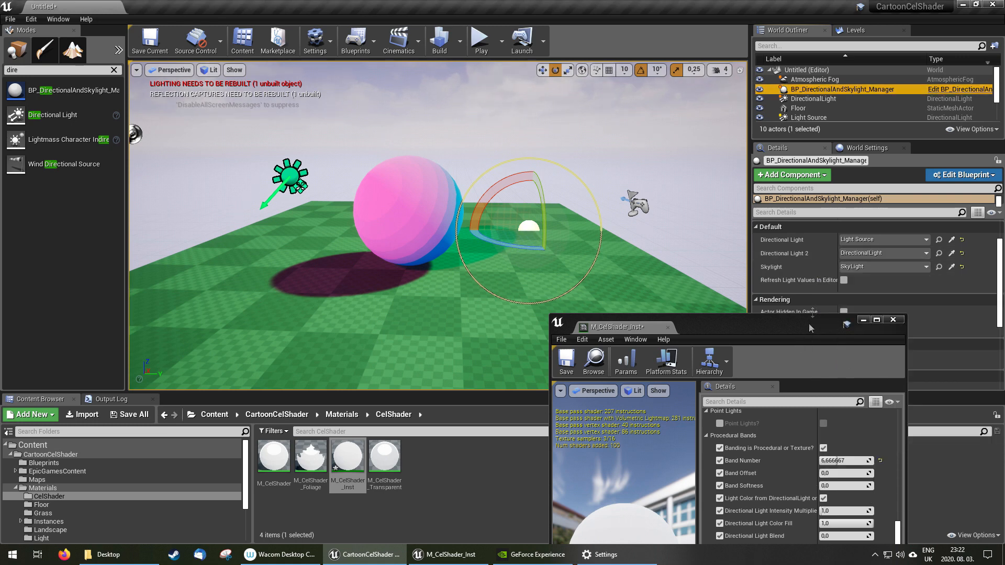
# Try adjusting the material instance's Directional Light Blend between the two lights, and return it to 0.
pyautogui.moveTo(806, 328); pyautogui.dragTo(801, 65)
pyautogui.press('w')
pyautogui.moveTo(392, 188); pyautogui.dragTo(359, 192, button='right')
pyautogui.moveTo(425, 231); pyautogui.dragTo(319, 126, button='right')
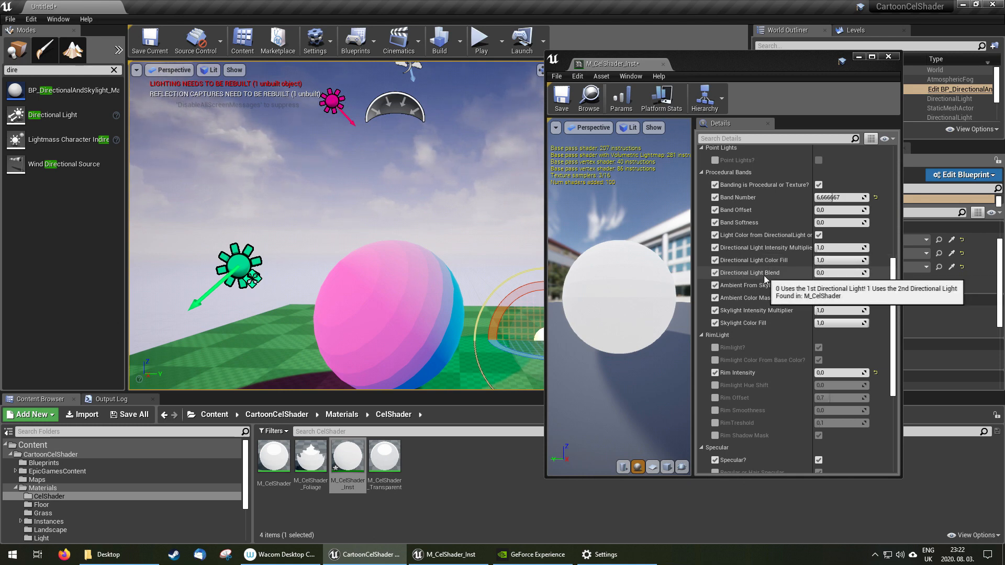
pyautogui.moveTo(824, 273)
pyautogui.mouseDown()
pyautogui.moveTo(868, 273)
pyautogui.moveTo(815, 273)
pyautogui.mouseUp()
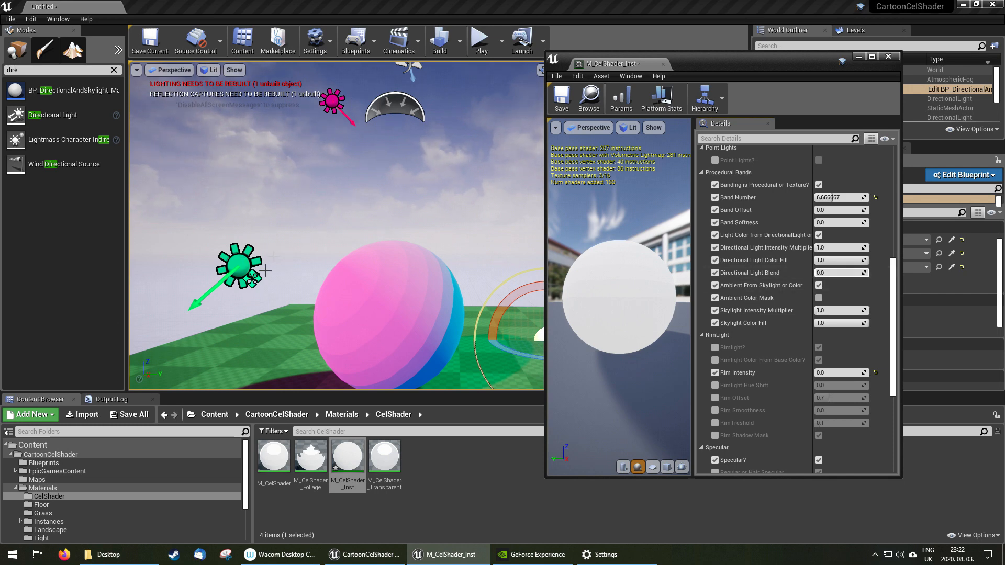
pyautogui.moveTo(817, 273)
pyautogui.mouseDown()
pyautogui.moveTo(871, 273)
pyautogui.moveTo(817, 273)
pyautogui.mouseUp()
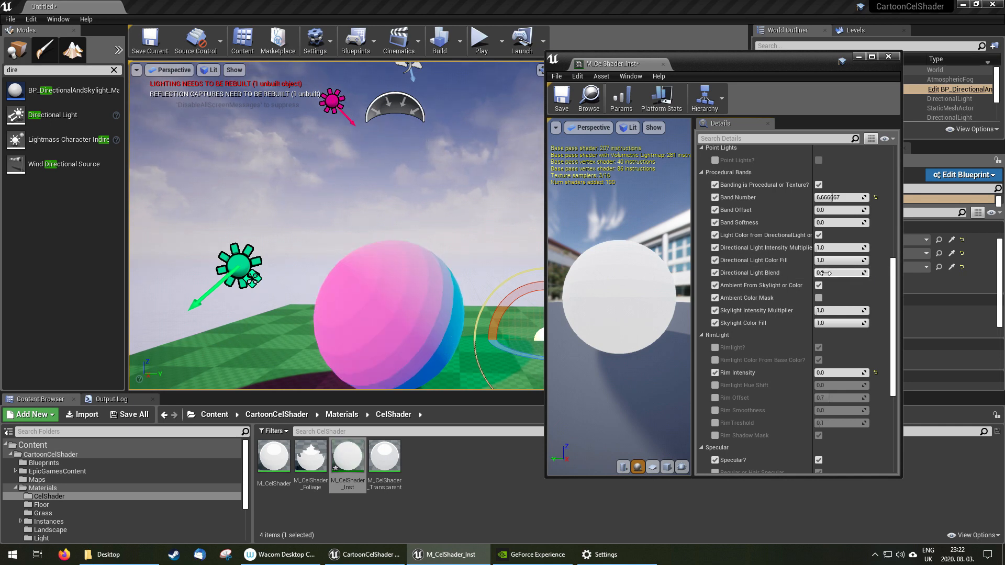
# Delete the green Directional Light from the level and select BP_DirectionalAndSkylight_Manager.
pyautogui.click(231, 254)
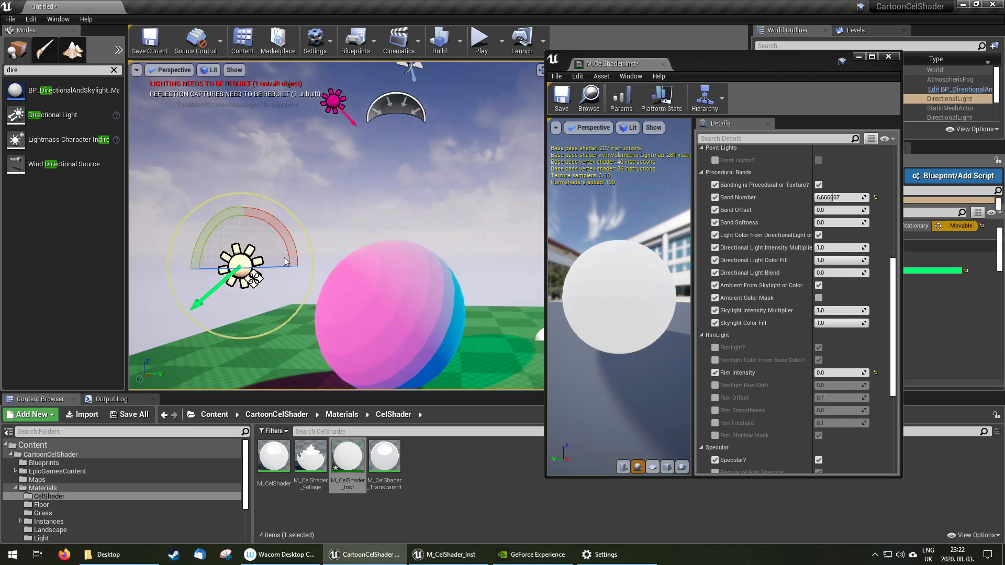
pyautogui.press('Delete')
pyautogui.click(554, 325)
pyautogui.moveTo(808, 65); pyautogui.dragTo(721, 107)
pyautogui.click(831, 89)
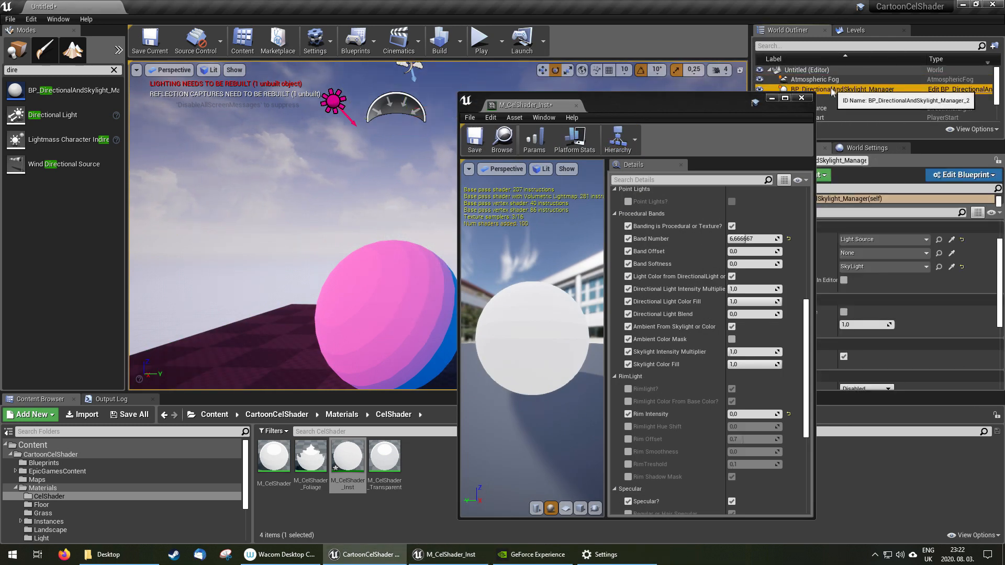
pyautogui.moveTo(691, 115); pyautogui.dragTo(758, 88)
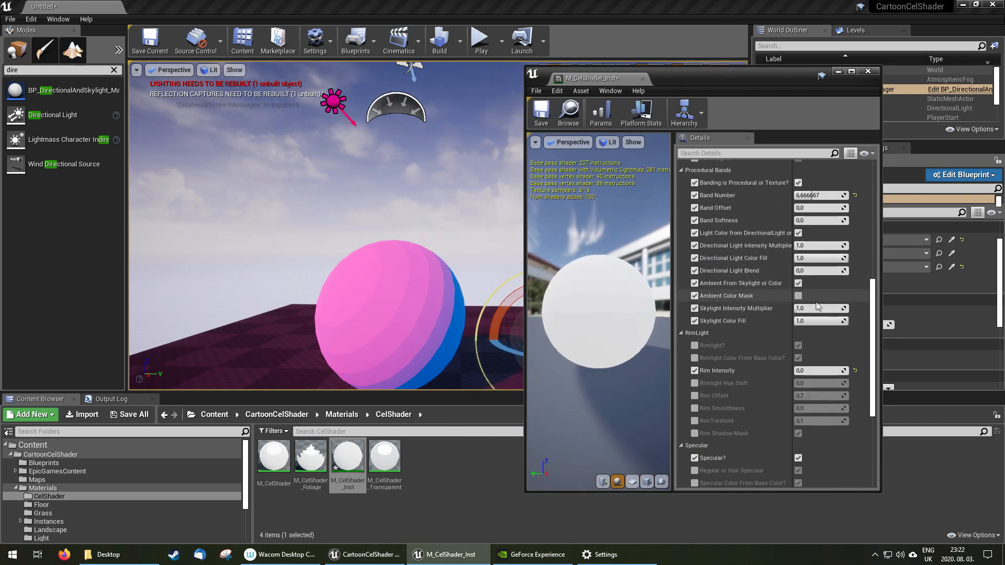
# Try Skylight Intensity Multiplier values of 0, 1, 2 and 3 on the material instance.
pyautogui.click(814, 306)
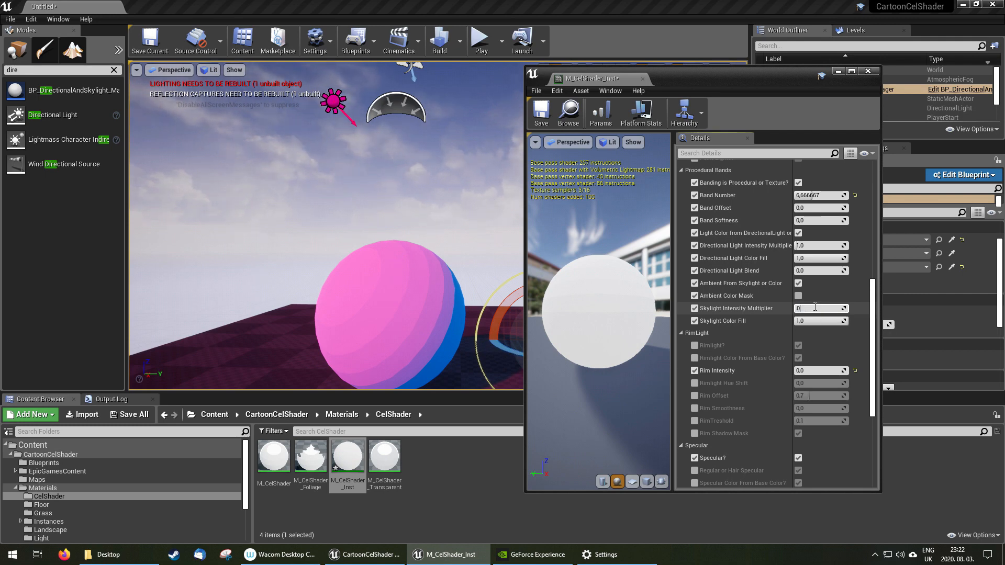
pyautogui.press('Return')
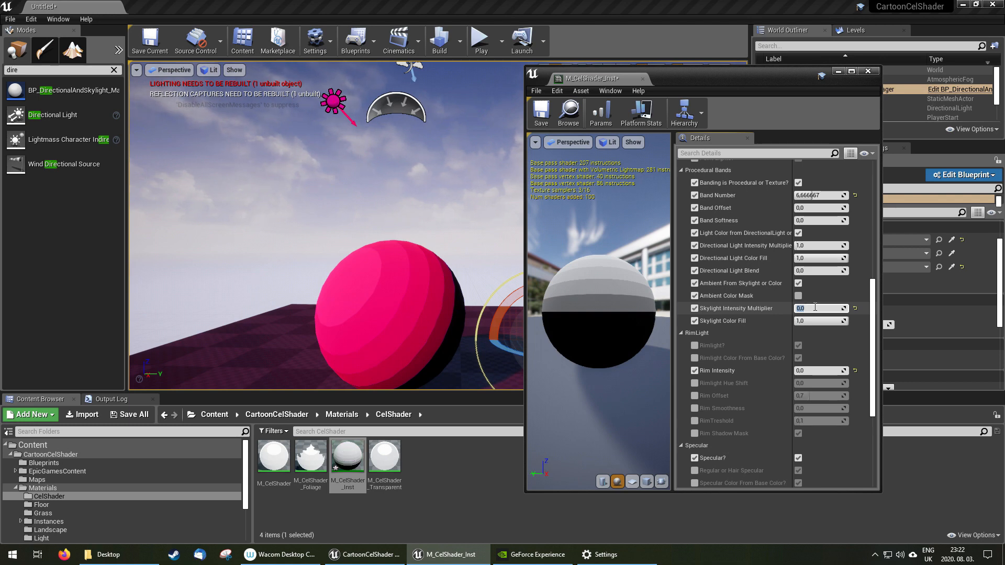
pyautogui.write('1')
pyautogui.press('Return')
pyautogui.write('2')
pyautogui.press('Return')
pyautogui.write('3')
pyautogui.press('Return')
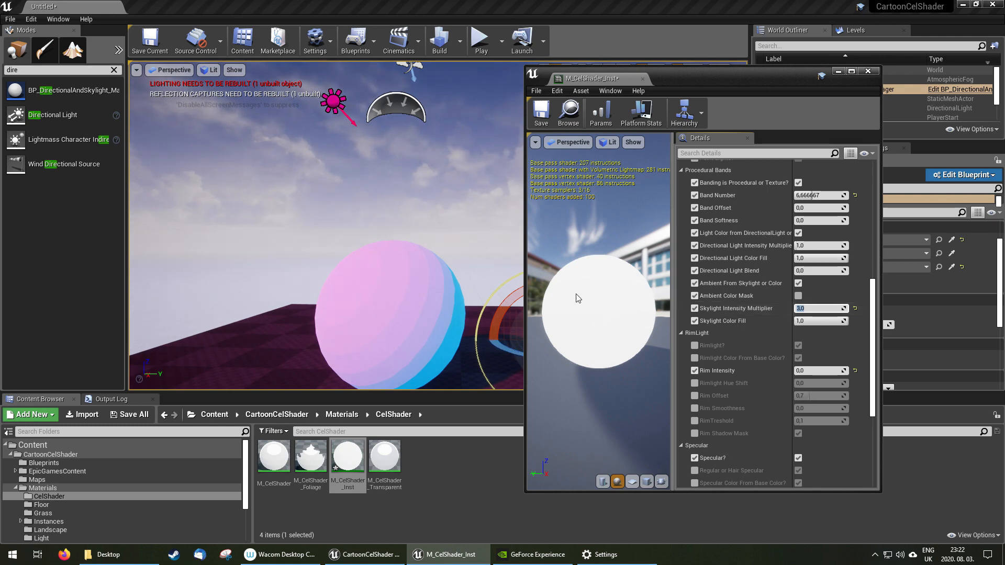
# Enable Ambient Color Mask so the ambient color applies only to the dark parts of the sphere.
pyautogui.moveTo(438, 253); pyautogui.dragTo(440, 285, button='right')
pyautogui.scroll(5, 436, 254)
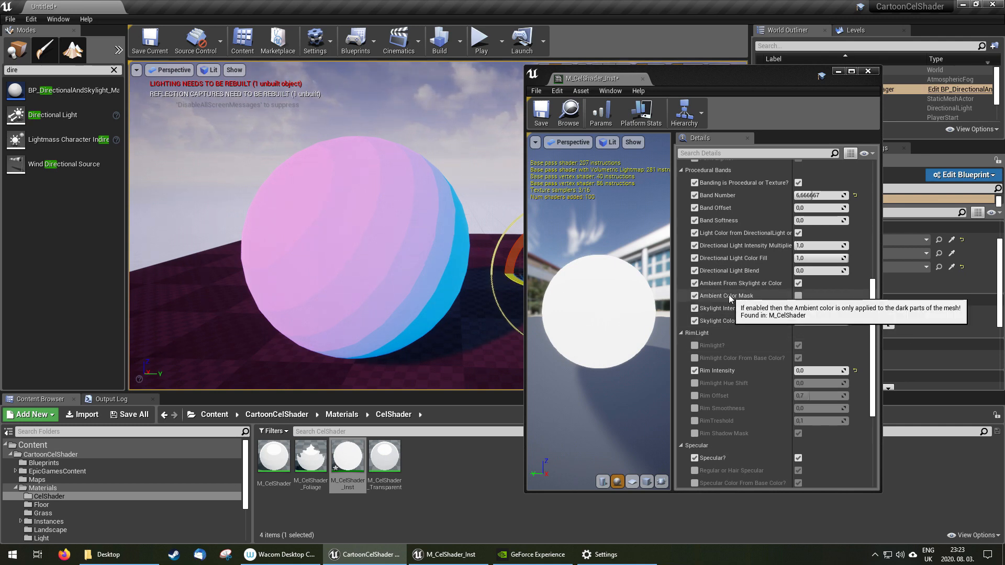
pyautogui.click(798, 296)
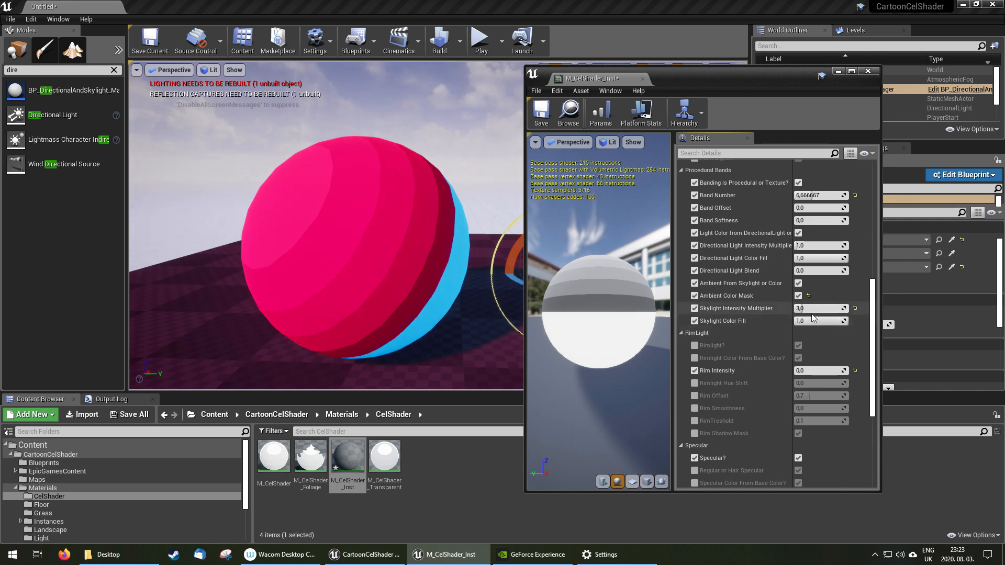
# Try Skylight Intensity Multiplier values of 1, 0, 2 and 5 with the ambient mask on, and return it to 1.
pyautogui.write('1')
pyautogui.press('Return')
pyautogui.write('0')
pyautogui.press('Return')
pyautogui.write('1')
pyautogui.press('Return')
pyautogui.write('2')
pyautogui.press('Return')
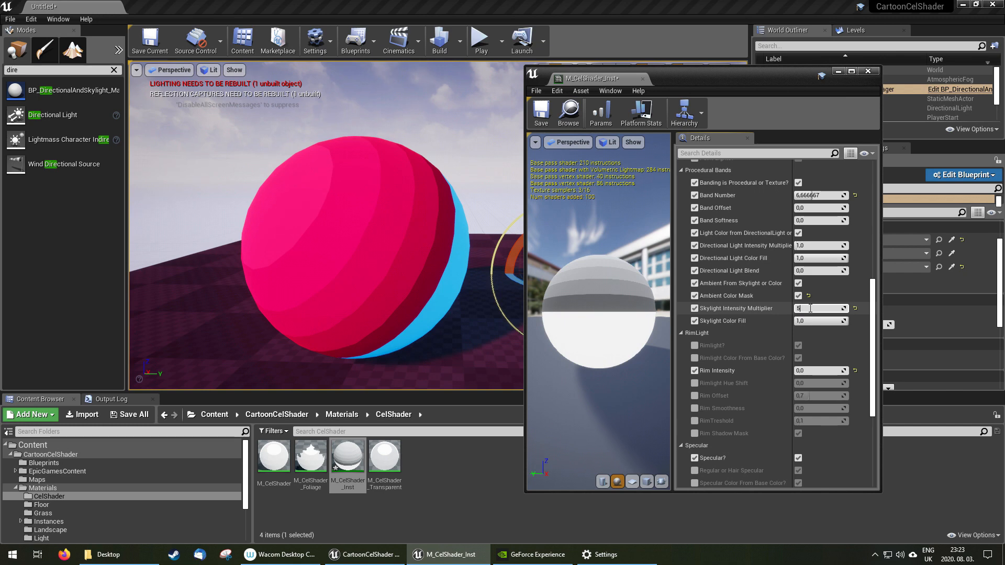
pyautogui.write('5')
pyautogui.press('Return')
pyautogui.write('1')
pyautogui.press('Return')
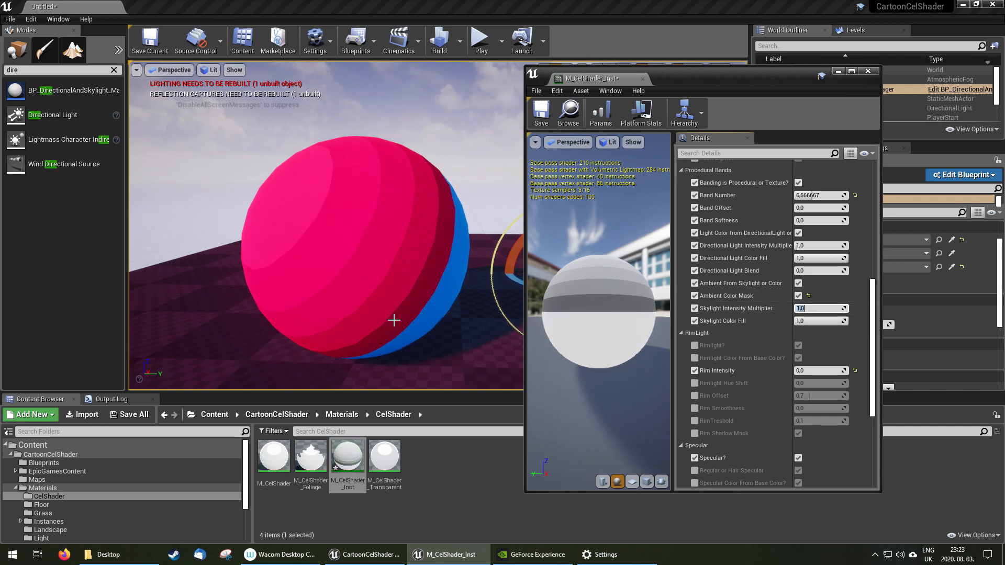
# Set the Skylight Intensity Multiplier to 0.5 and turn off Ambient Color Mask.
pyautogui.keyDown('alt'); pyautogui.moveTo(411, 269); pyautogui.dragTo(429, 225); pyautogui.keyUp('alt')
pyautogui.moveTo(430, 225); pyautogui.dragTo(398, 188, button='right')
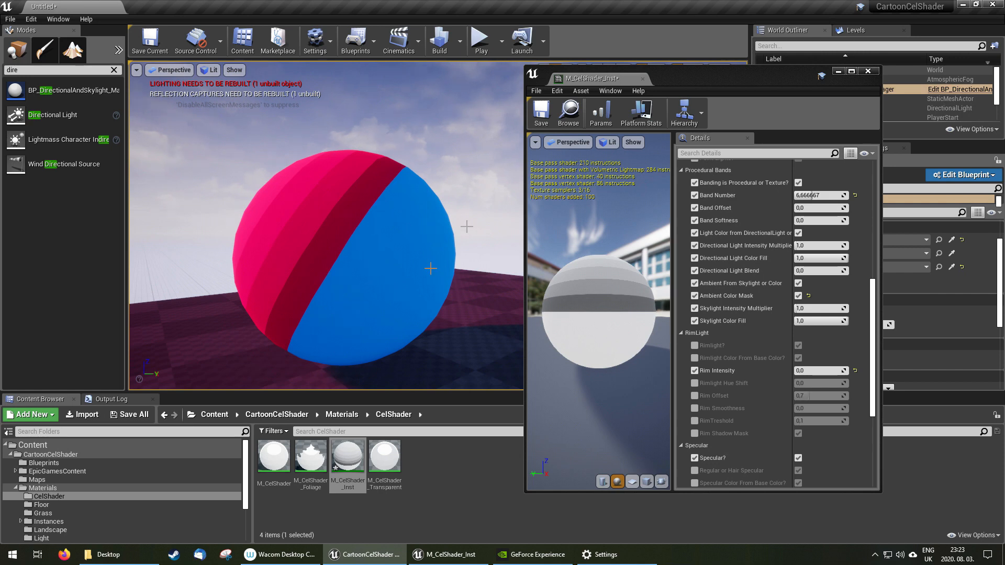
pyautogui.moveTo(367, 249)
pyautogui.mouseDown(button='right')
pyautogui.moveTo(390, 251)
pyautogui.moveTo(367, 253)
pyautogui.mouseUp(button='right')
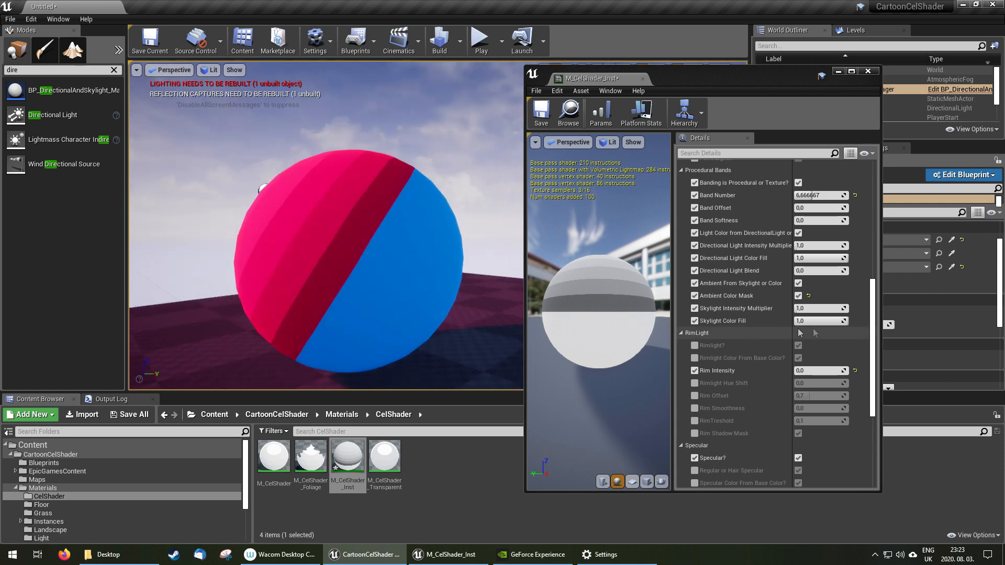
pyautogui.click(811, 309)
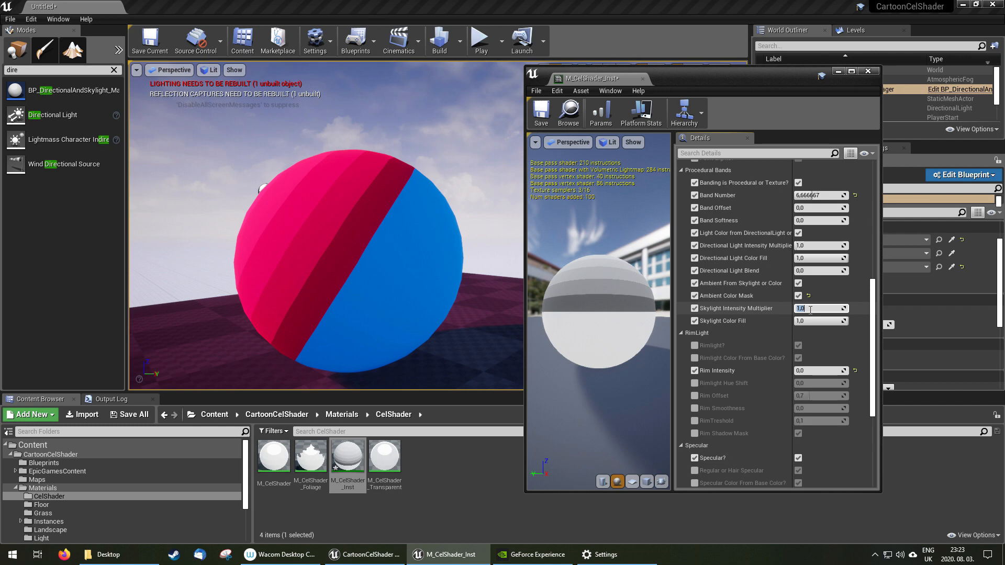
pyautogui.write('0,5')
pyautogui.press('Return')
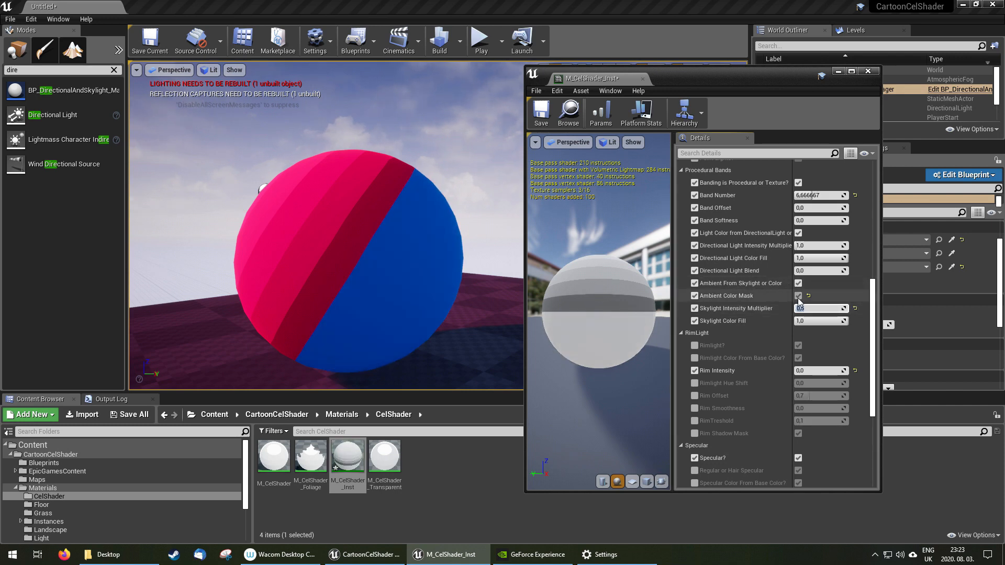
pyautogui.click(798, 296)
pyautogui.moveTo(374, 239)
pyautogui.mouseDown(button='right')
pyautogui.moveTo(393, 238)
pyautogui.moveTo(371, 238)
pyautogui.mouseUp(button='right')
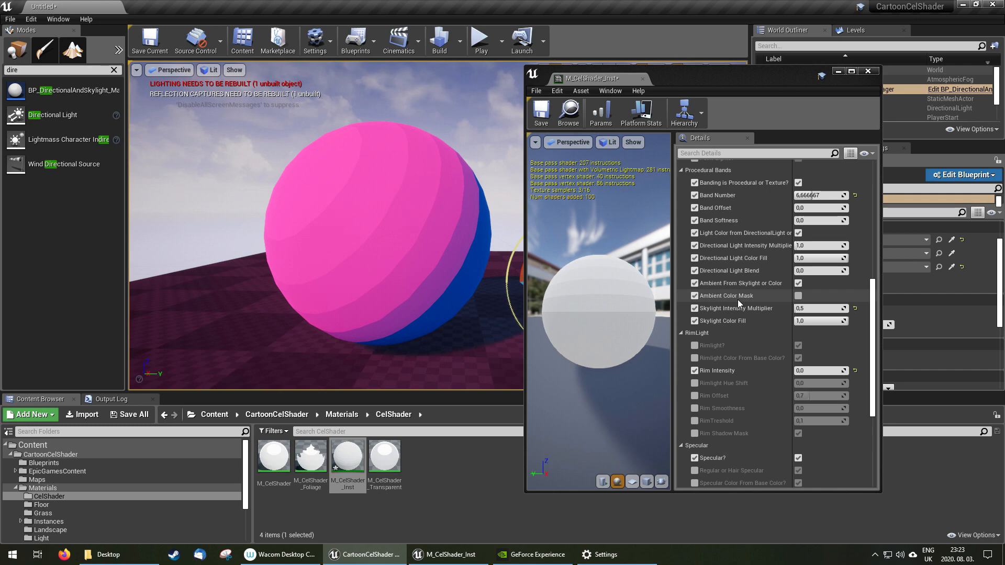
pyautogui.scroll(1, 738, 300)
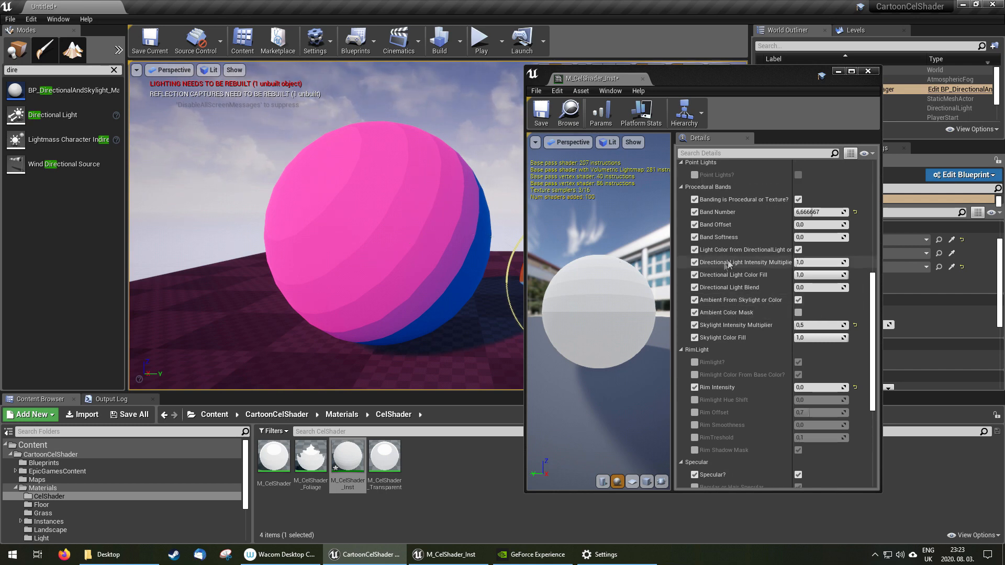
# Turn off Light Color from DirectionalLight and Ambient From Skylight, and enable the Directional Light Color and Ambient Color overrides.
pyautogui.moveTo(674, 255); pyautogui.dragTo(628, 257)
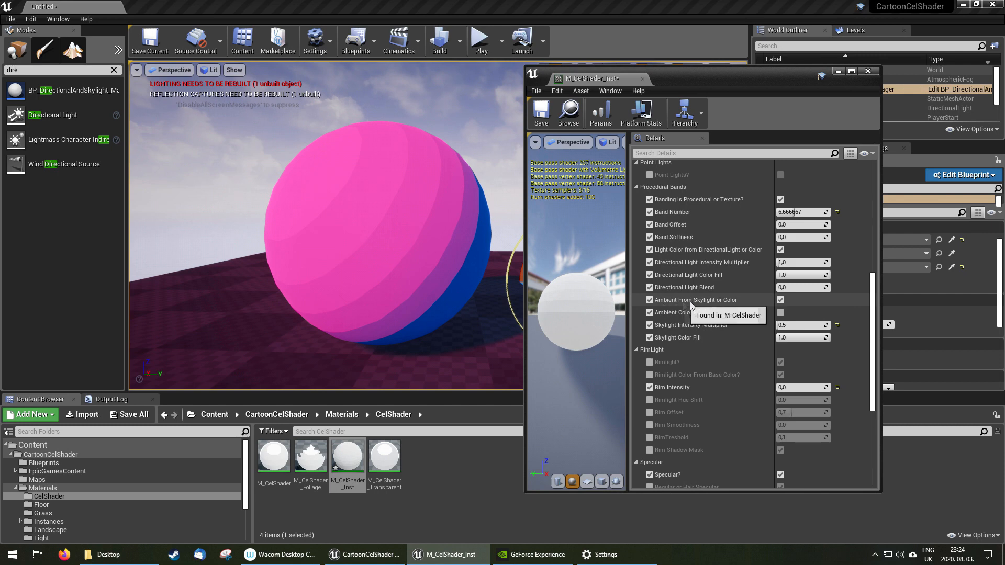
pyautogui.click(781, 249)
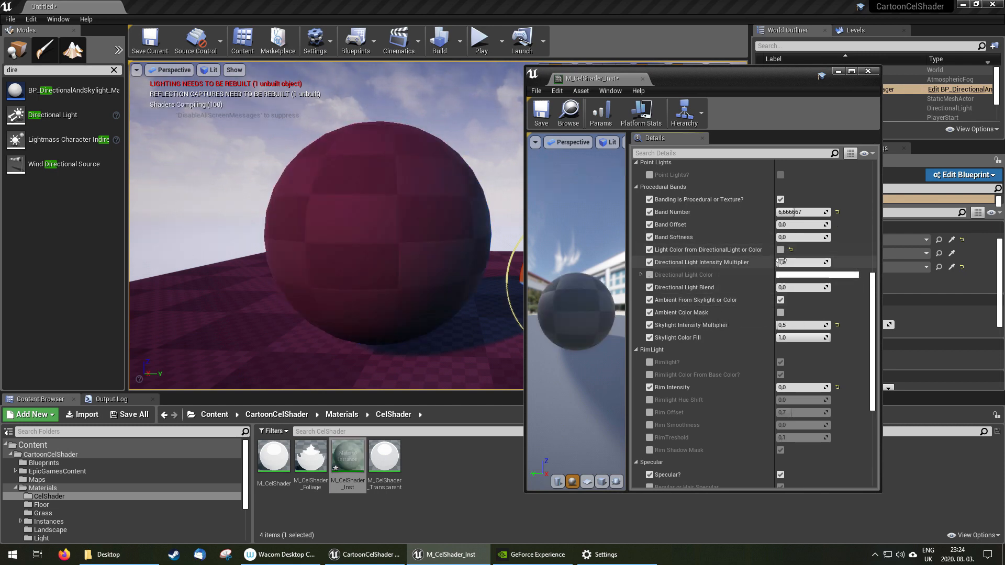
pyautogui.click(781, 300)
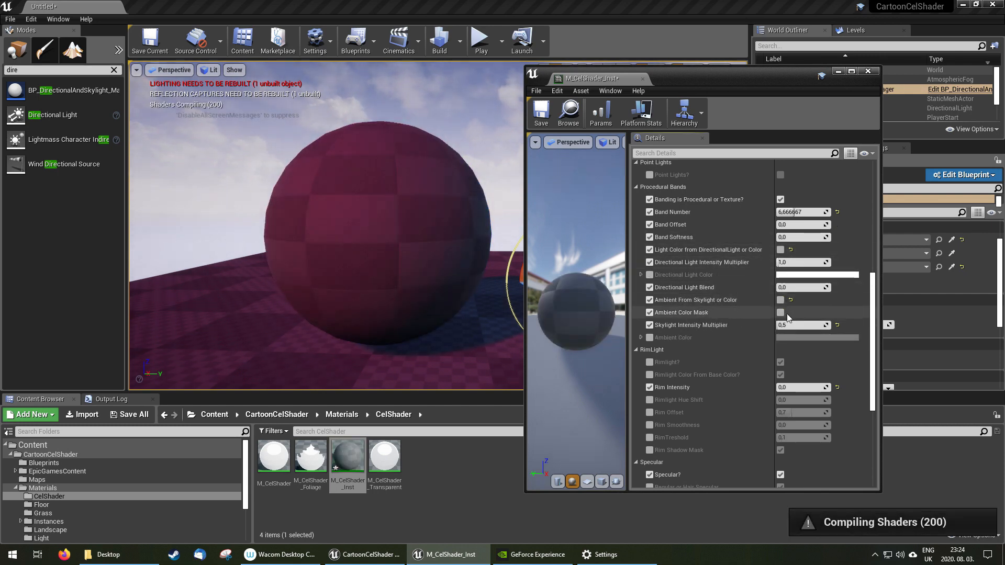
pyautogui.click(649, 337)
pyautogui.click(650, 275)
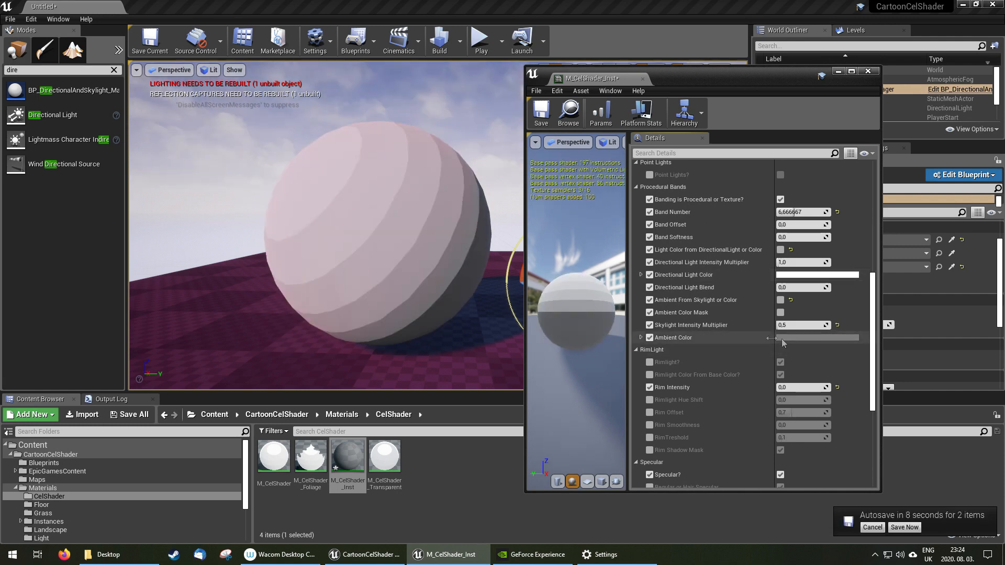
# Set the material instance's Ambient Color to a dark teal, hex sRGB 379F99FF.
pyautogui.click(815, 338)
pyautogui.moveTo(737, 344); pyautogui.dragTo(739, 367)
pyautogui.moveTo(674, 351); pyautogui.dragTo(697, 349)
pyautogui.click(618, 364)
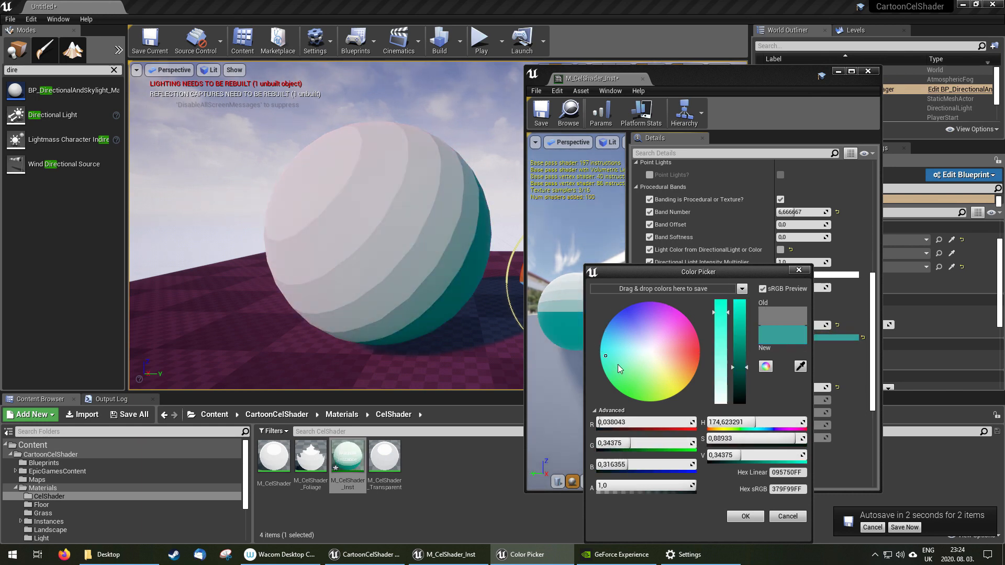
pyautogui.click(746, 516)
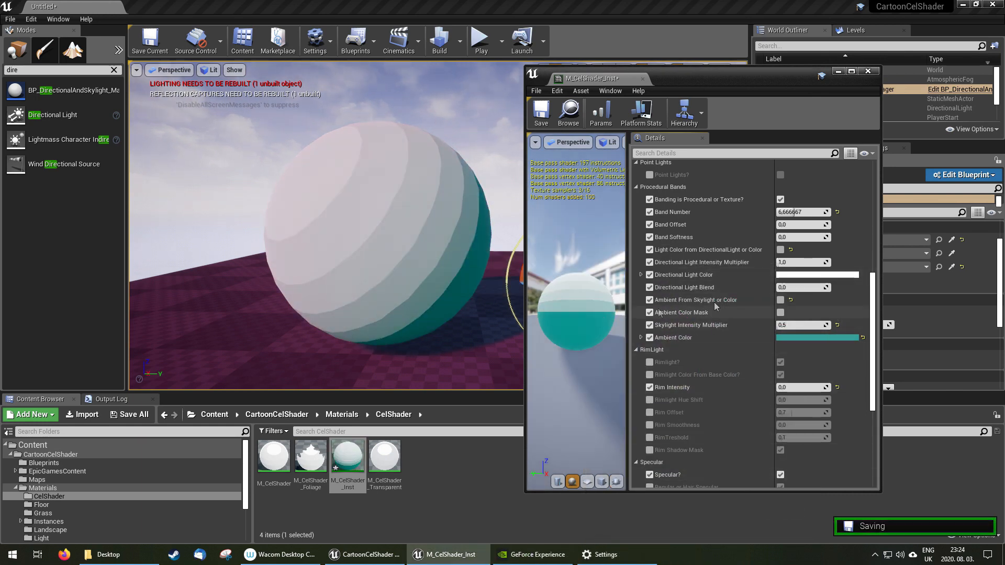
# Set the material instance's Directional Light Color to a fully saturated cyan, hex linear 00FFEEFF.
pyautogui.click(808, 276)
pyautogui.moveTo(629, 332); pyautogui.dragTo(597, 352)
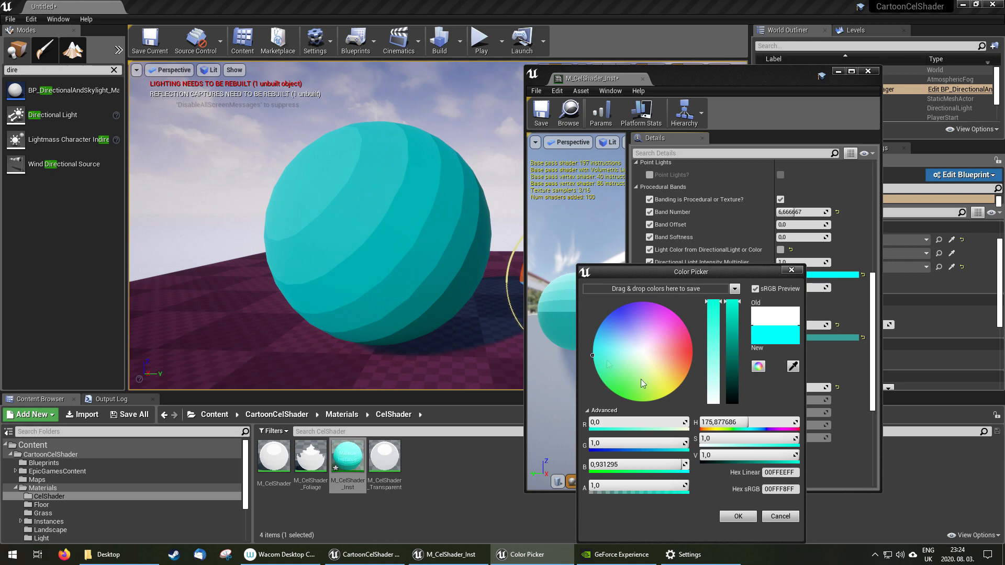
pyautogui.click(738, 517)
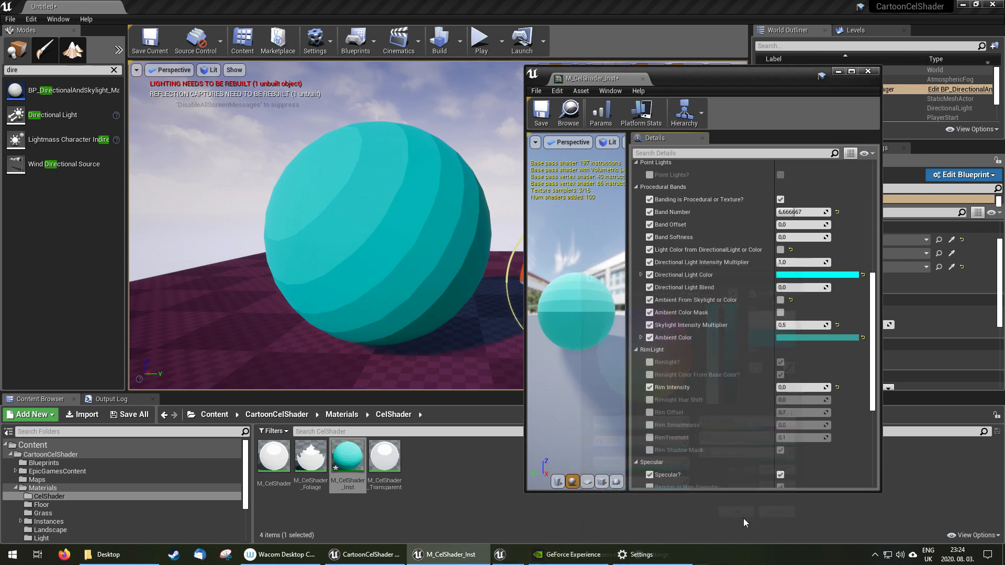
# Turn Ambient From Skylight and Light Color from DirectionalLight back on.
pyautogui.click(781, 300)
pyautogui.click(780, 250)
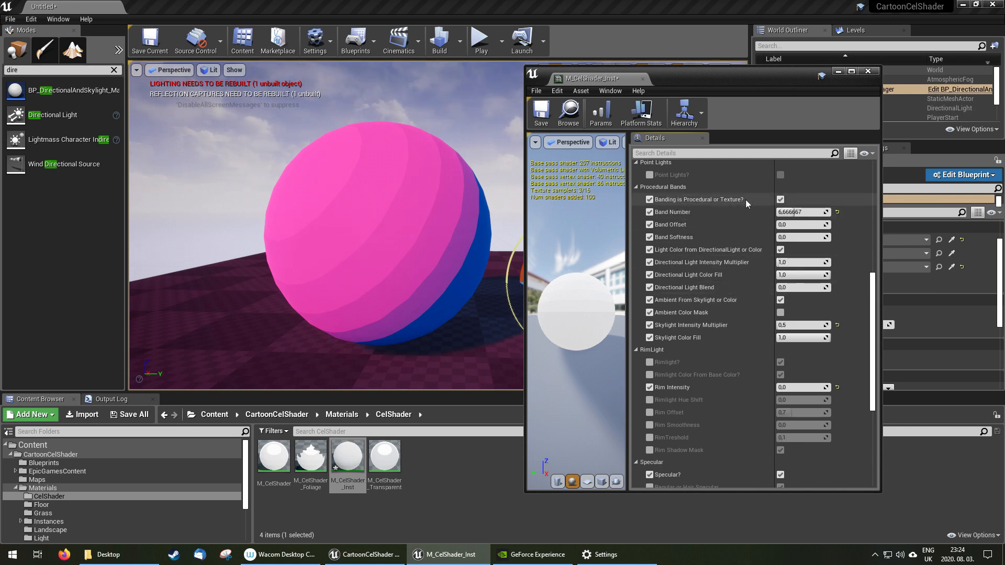
# Switch the banding from procedural to texture and assign T_BrandRamp_03_M as the Band Ramp Texture.
pyautogui.click(780, 200)
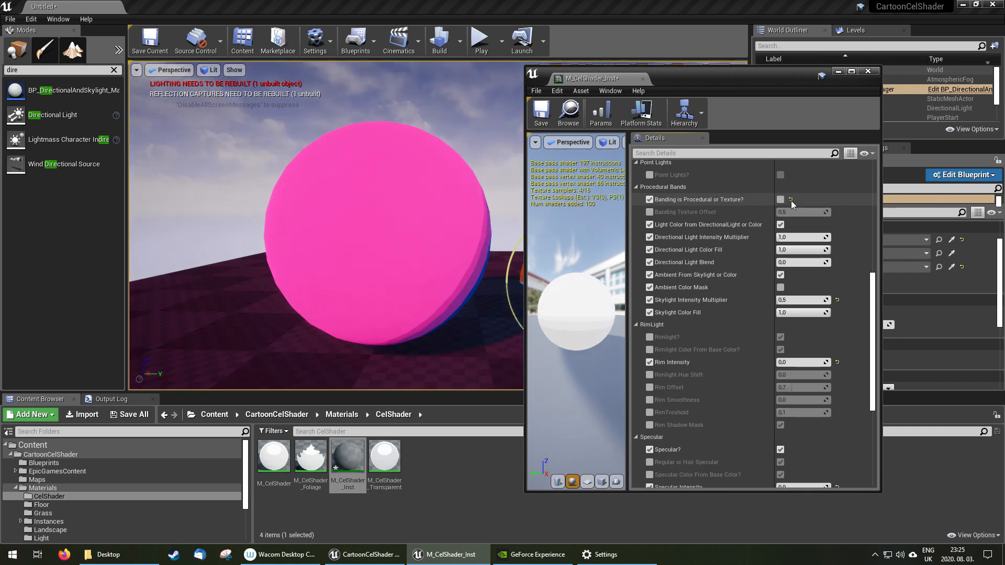
pyautogui.scroll(-5, 788, 240)
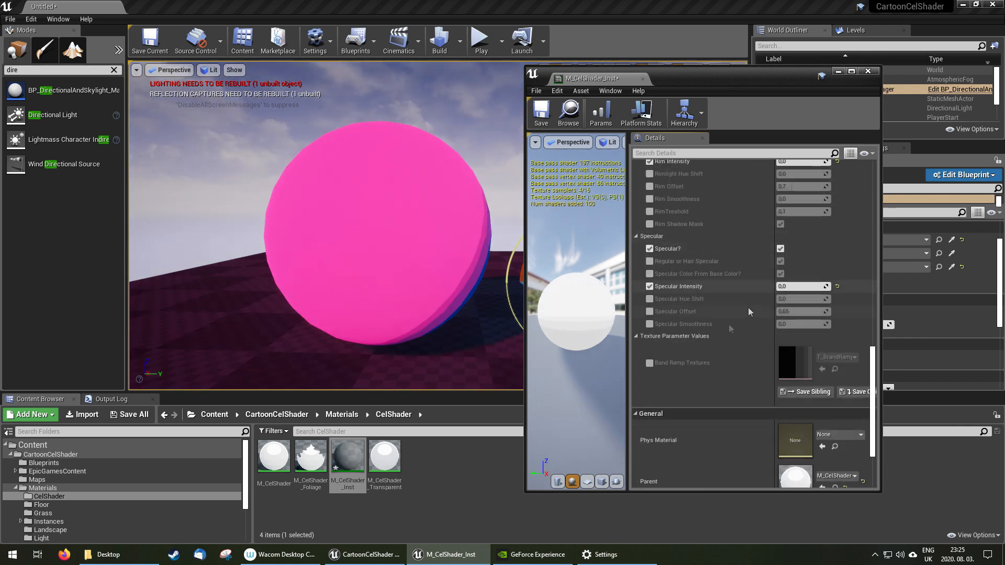
pyautogui.click(836, 357)
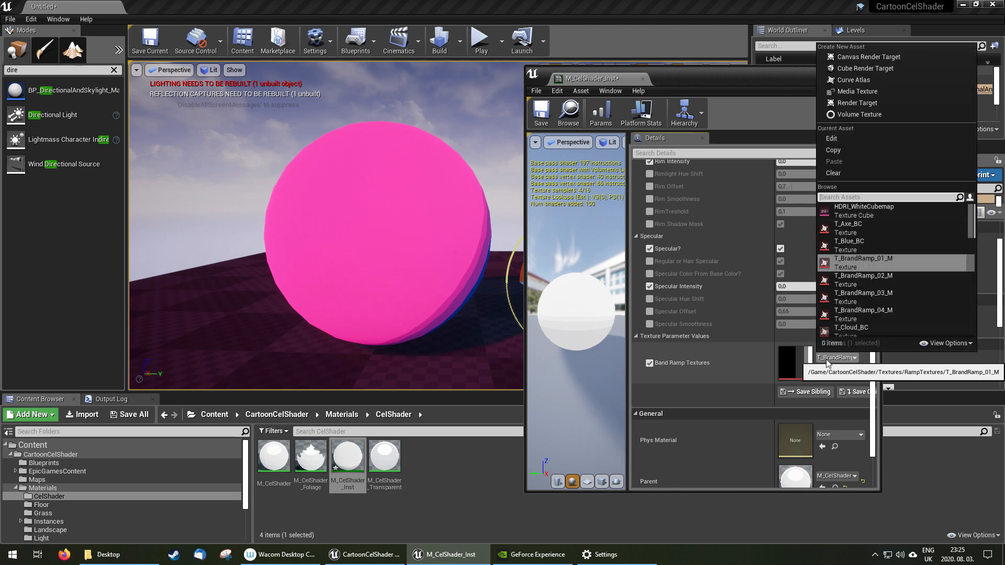
pyautogui.click(865, 303)
pyautogui.scroll(6, 812, 298)
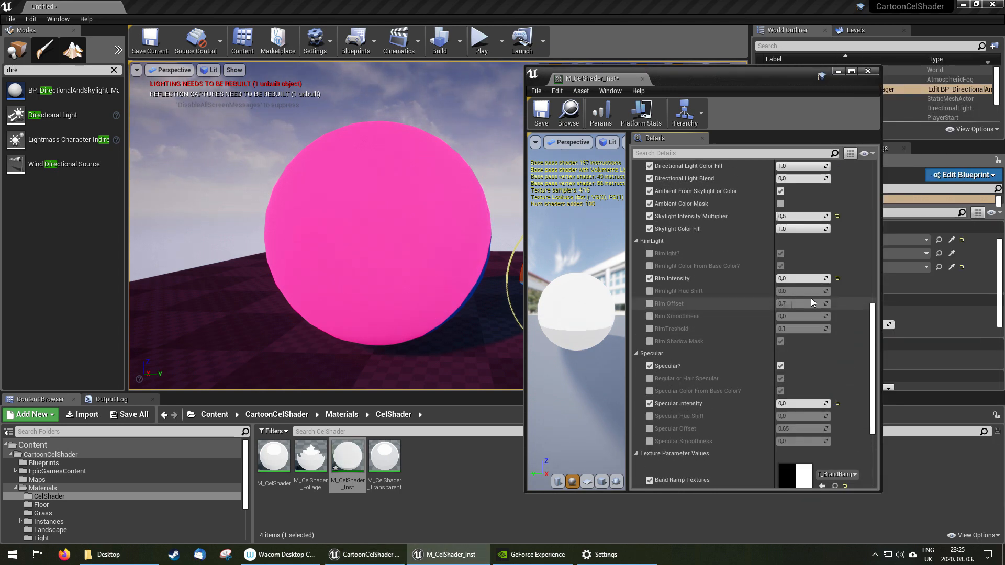
# Enable the Banding Texture Offset parameter on the material instance and set it to 0.
pyautogui.scroll(1, 811, 298)
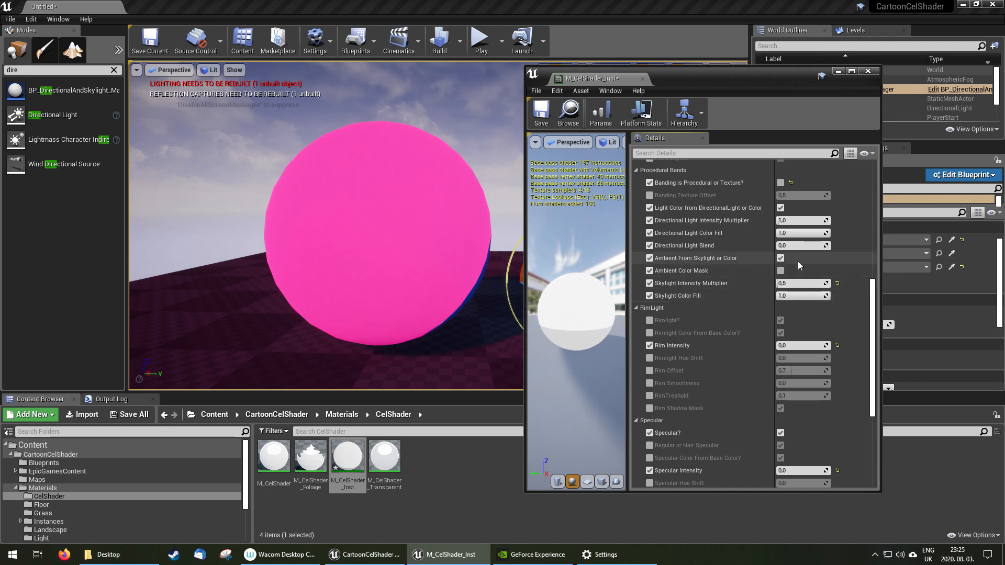
pyautogui.click(650, 195)
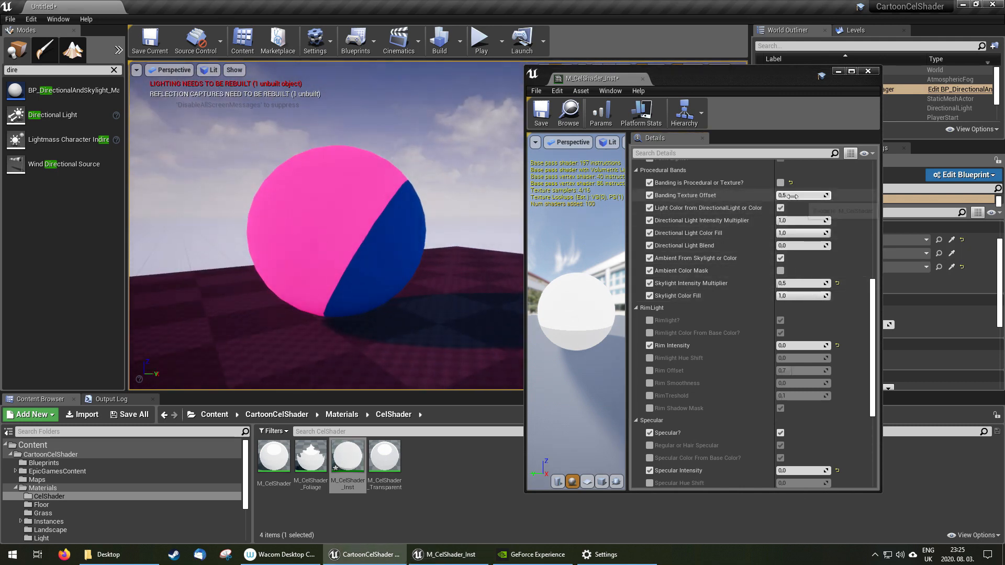
pyautogui.click(794, 197)
pyautogui.write('0')
pyautogui.press('Return')
pyautogui.moveTo(417, 207); pyautogui.dragTo(348, 198, button='right')
# Replace the Band Ramp Texture with a ramp that adds an intermediate tone between black and white.
pyautogui.scroll(-6, 771, 356)
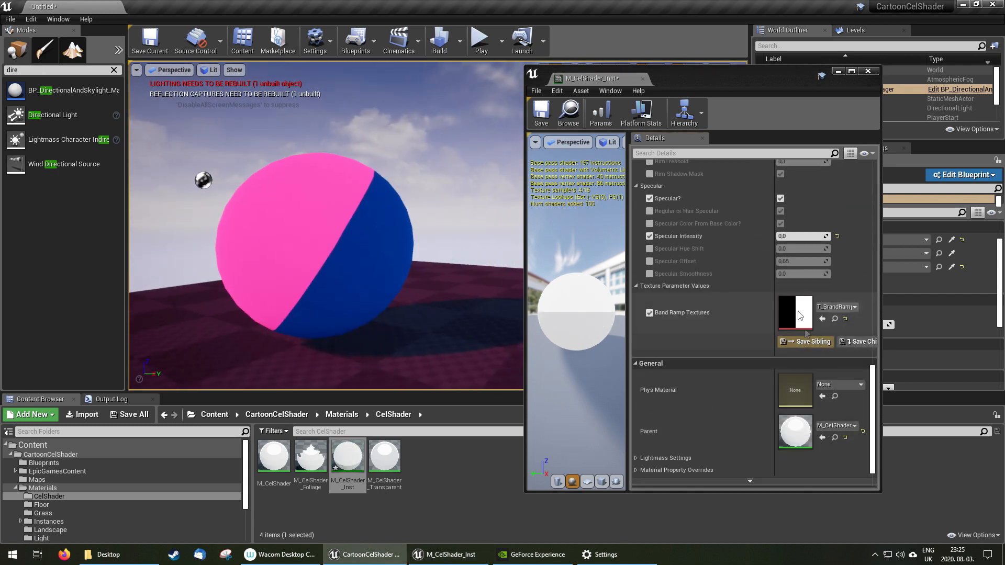
pyautogui.click(841, 309)
pyautogui.click(727, 470)
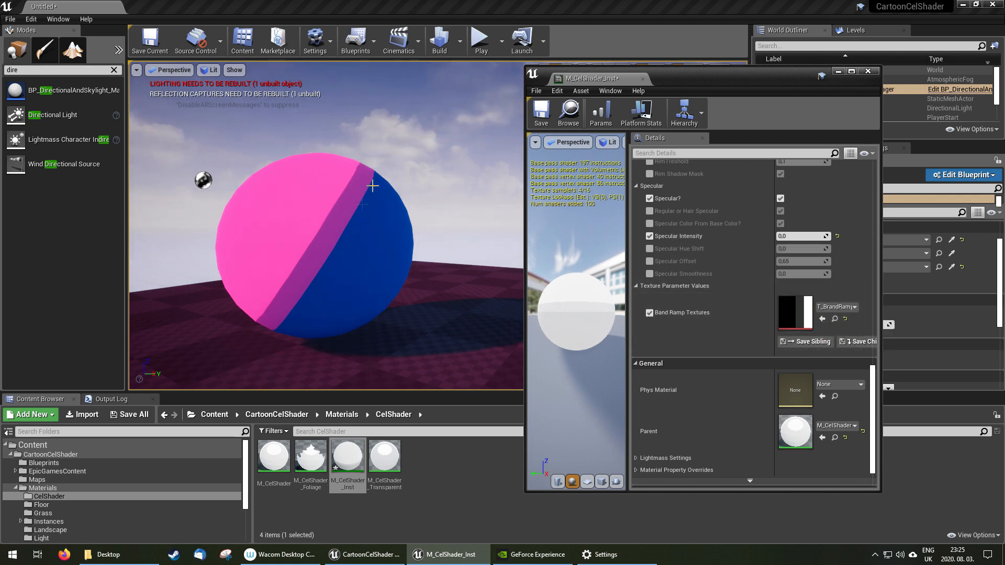
# Reset the Banding Texture Offset to its default of 0.5 and switch the banding back to procedural.
pyautogui.scroll(10, 740, 244)
pyautogui.moveTo(796, 213)
pyautogui.mouseDown()
pyautogui.moveTo(838, 213)
pyautogui.moveTo(780, 213)
pyautogui.moveTo(792, 212)
pyautogui.mouseUp()
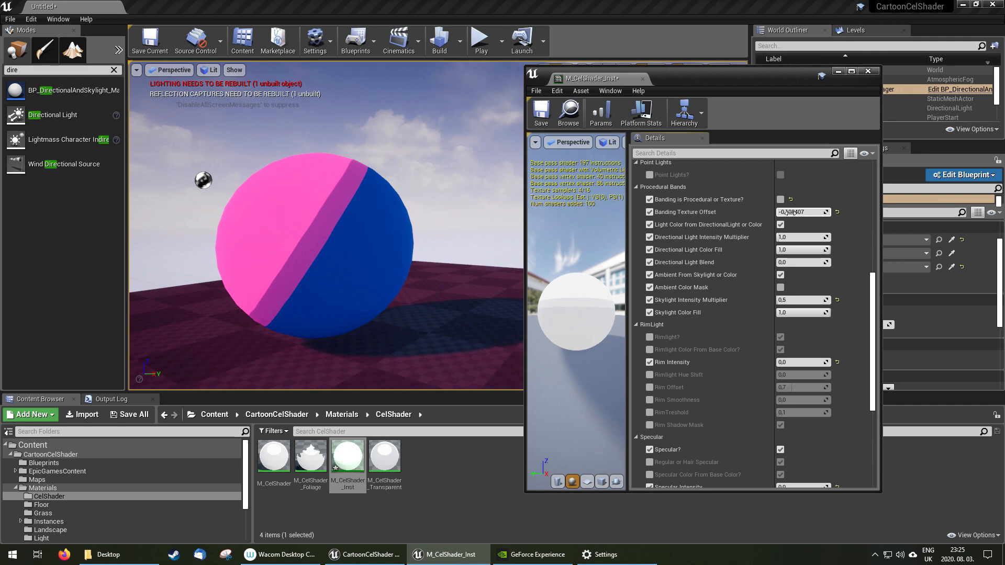
pyautogui.click(837, 212)
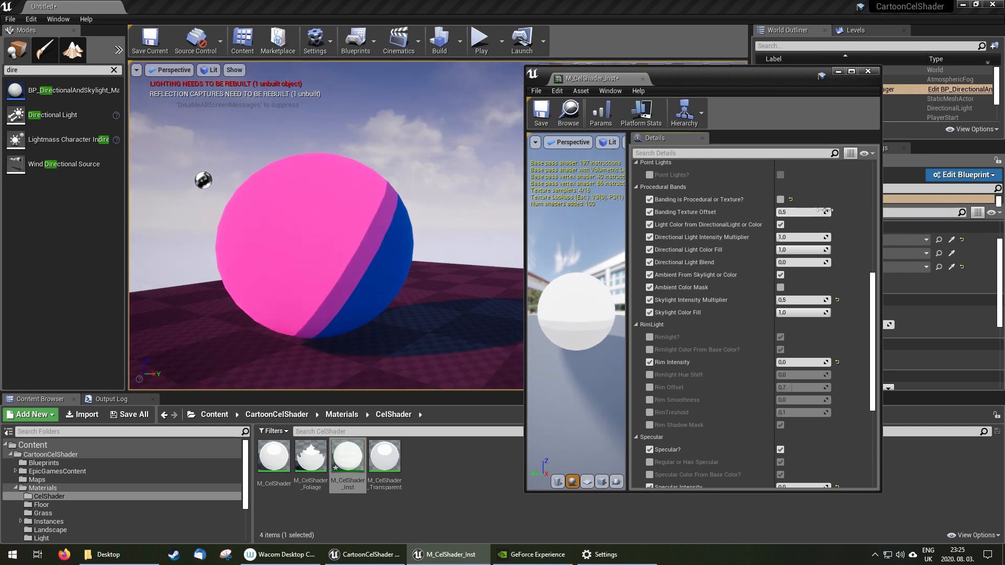
pyautogui.click(781, 200)
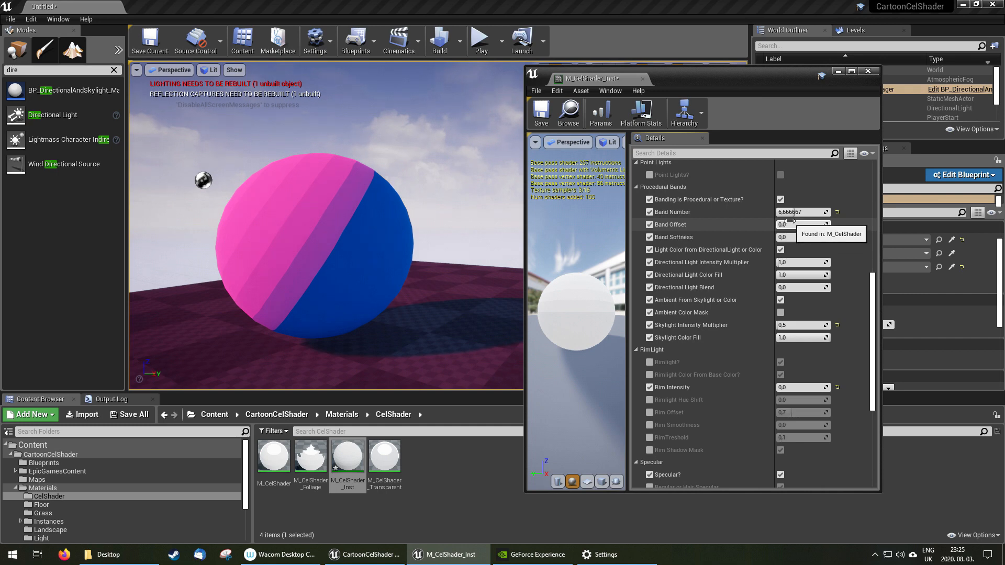
pyautogui.moveTo(789, 222)
pyautogui.mouseDown()
pyautogui.moveTo(828, 222)
pyautogui.moveTo(806, 222)
pyautogui.mouseUp()
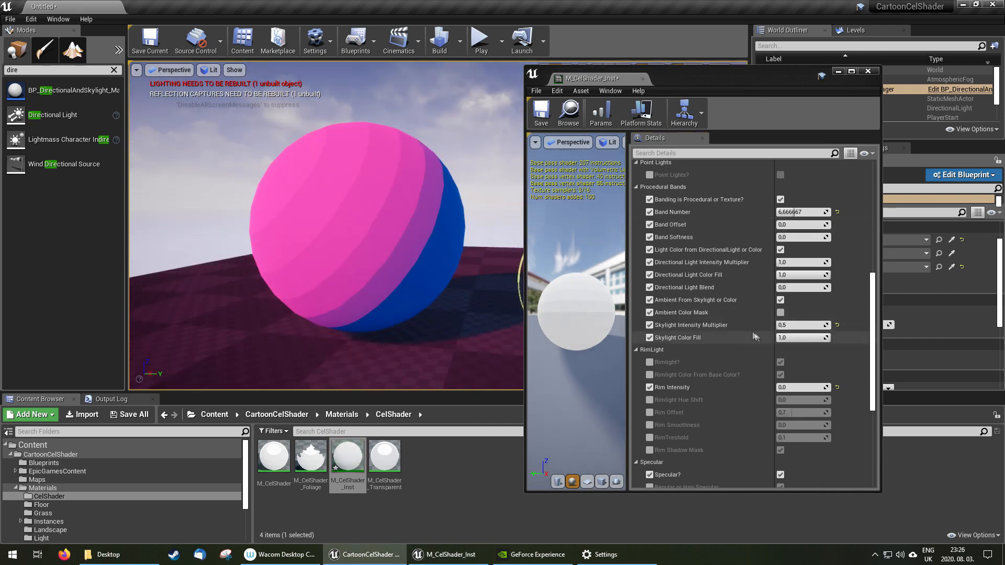
# Enable the remaining RimLight overrides: Rimlight, Rimlight Color From Base Color, Hue Shift, Offset, Smoothness, Threshold and Rim Shadow Mask.
pyautogui.click(650, 362)
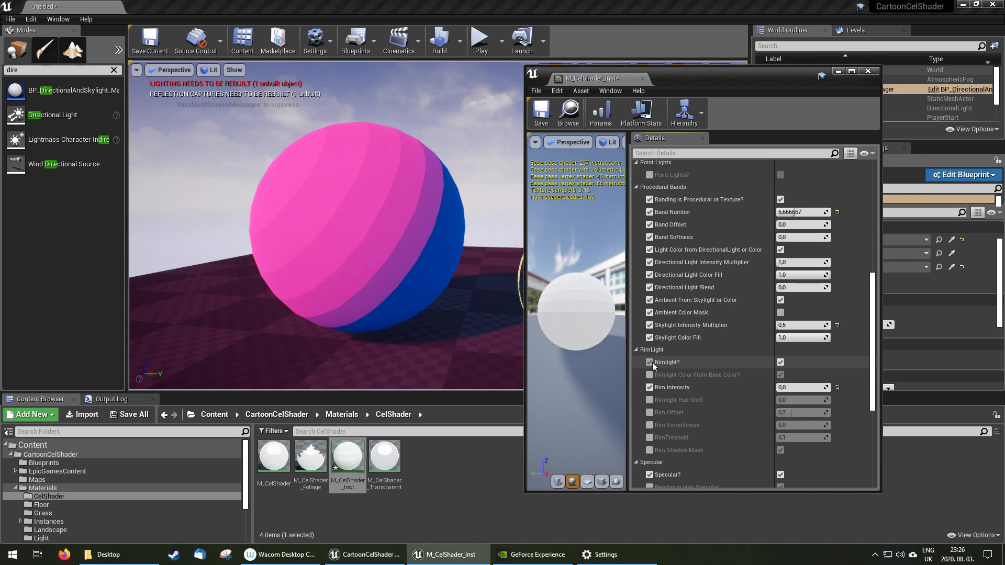
pyautogui.click(650, 375)
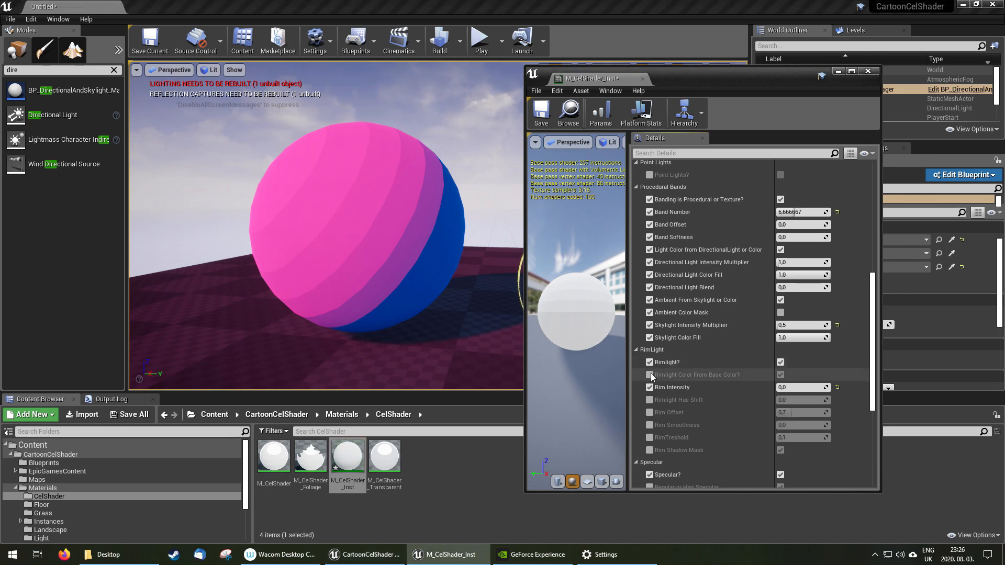
pyautogui.click(650, 400)
pyautogui.click(650, 413)
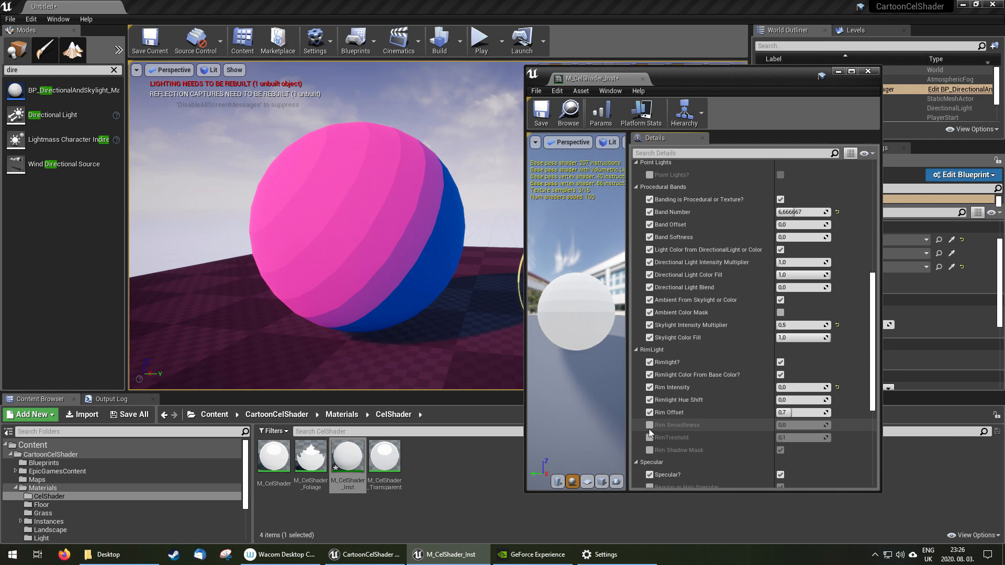
pyautogui.click(650, 426)
pyautogui.click(650, 438)
pyautogui.click(650, 451)
# Try Rim Intensity values of 2 and 1, ending with 10.
pyautogui.click(806, 388)
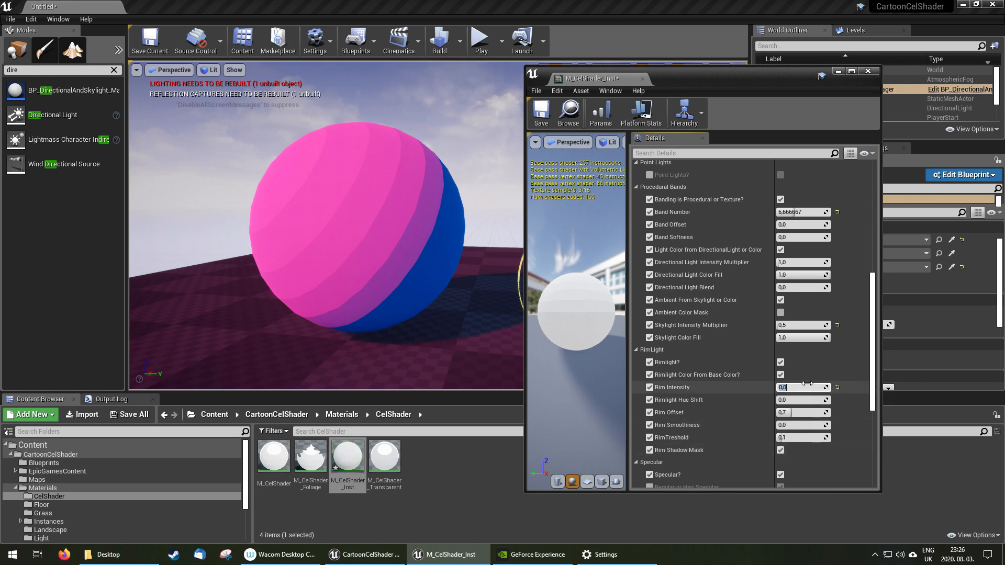
pyautogui.write('2')
pyautogui.press('Return')
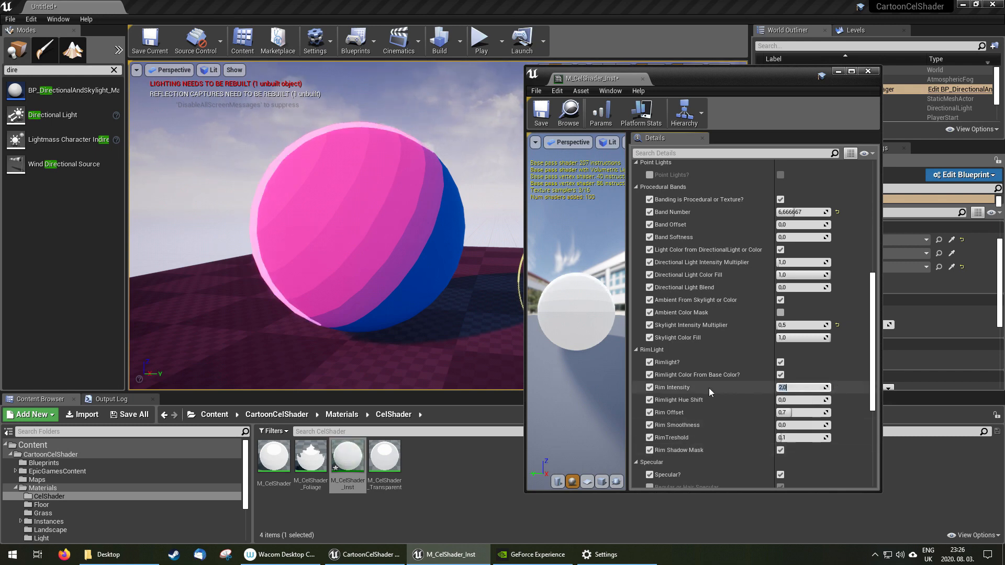
pyautogui.write('1')
pyautogui.press('Return')
pyautogui.write('10')
pyautogui.press('Return')
# Examine the rim light around the sphere and turn off Rim Shadow Mask to extend it over the shaded side.
pyautogui.moveTo(344, 234); pyautogui.dragTo(366, 236, button='right')
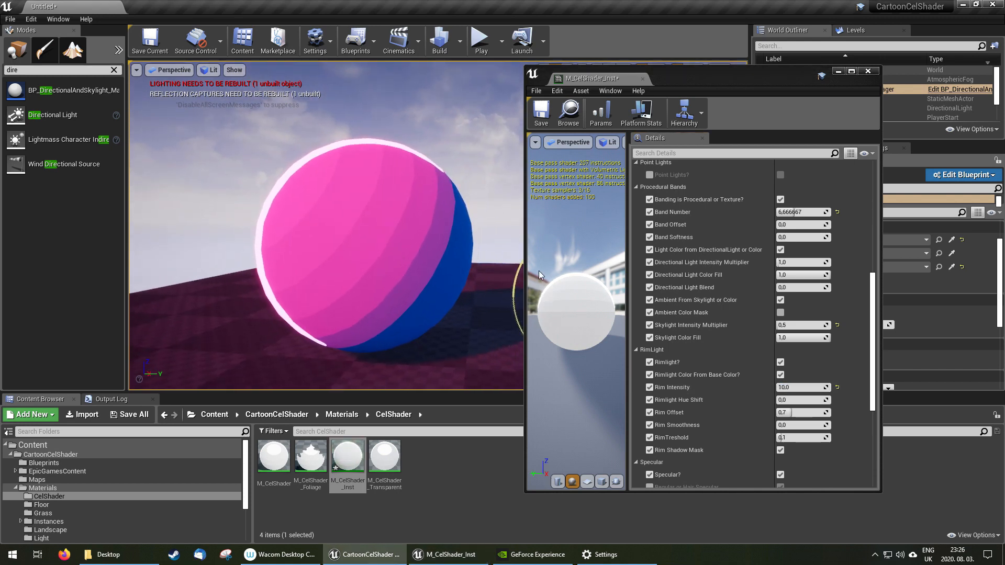
pyautogui.moveTo(451, 207); pyautogui.dragTo(408, 205, button='right')
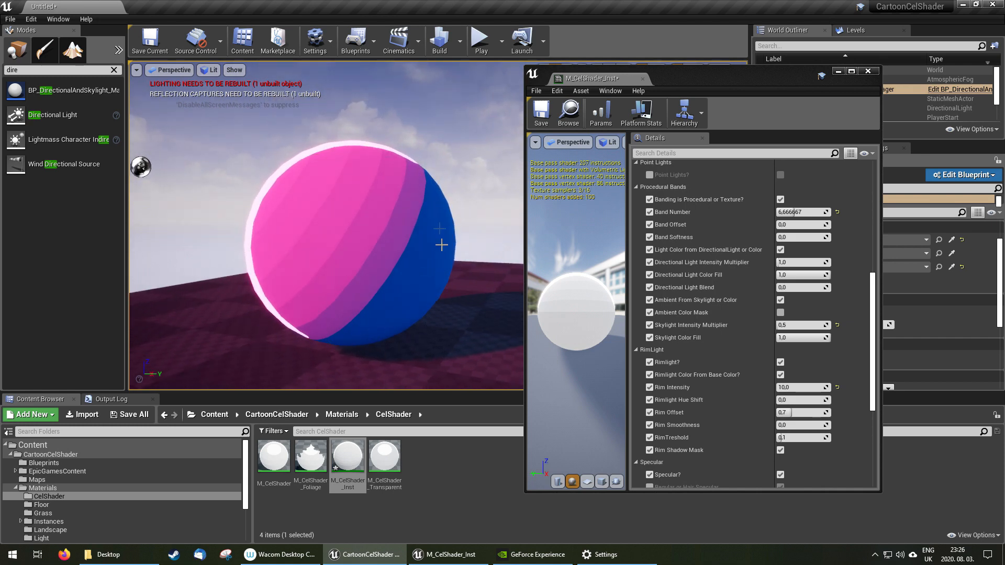
pyautogui.moveTo(422, 166); pyautogui.dragTo(377, 207, button='right')
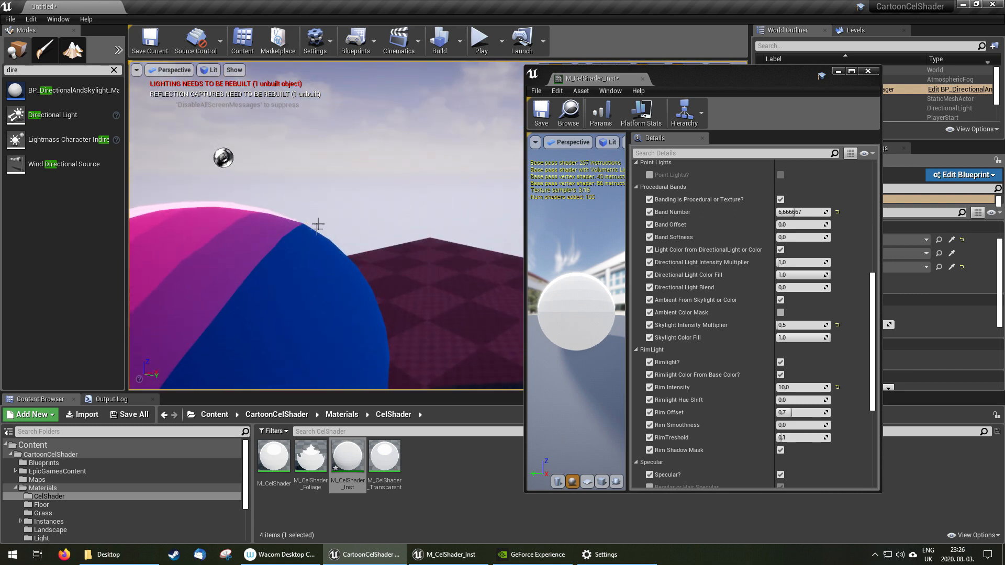
pyautogui.moveTo(318, 225); pyautogui.dragTo(388, 228, button='right')
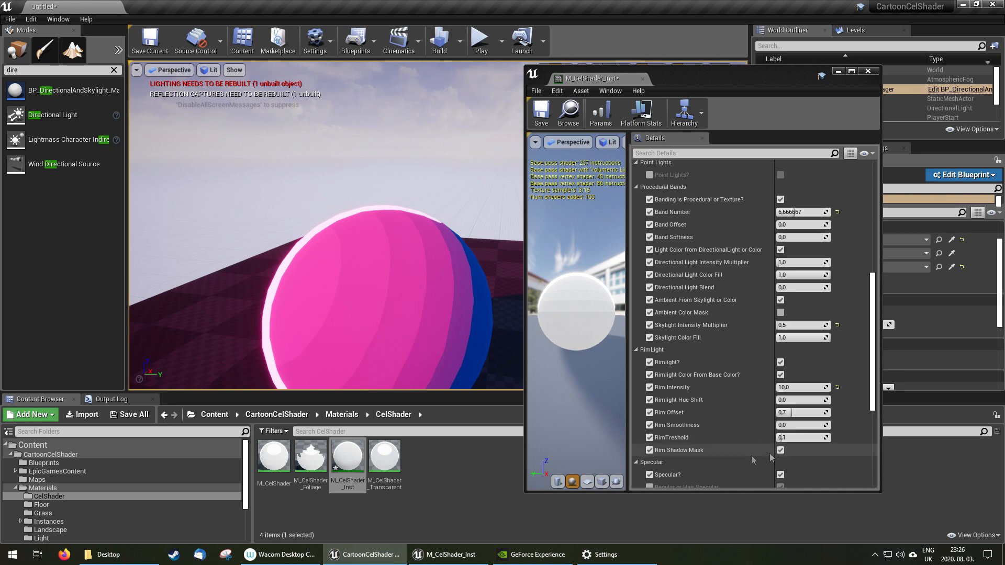
pyautogui.keyDown('alt'); pyautogui.moveTo(395, 239); pyautogui.dragTo(418, 196); pyautogui.keyUp('alt')
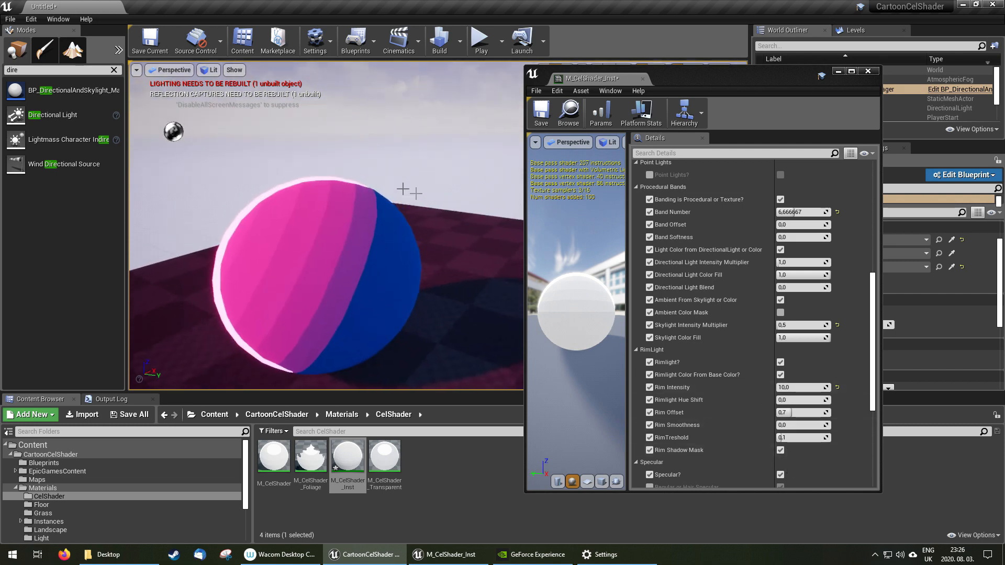
pyautogui.click(782, 451)
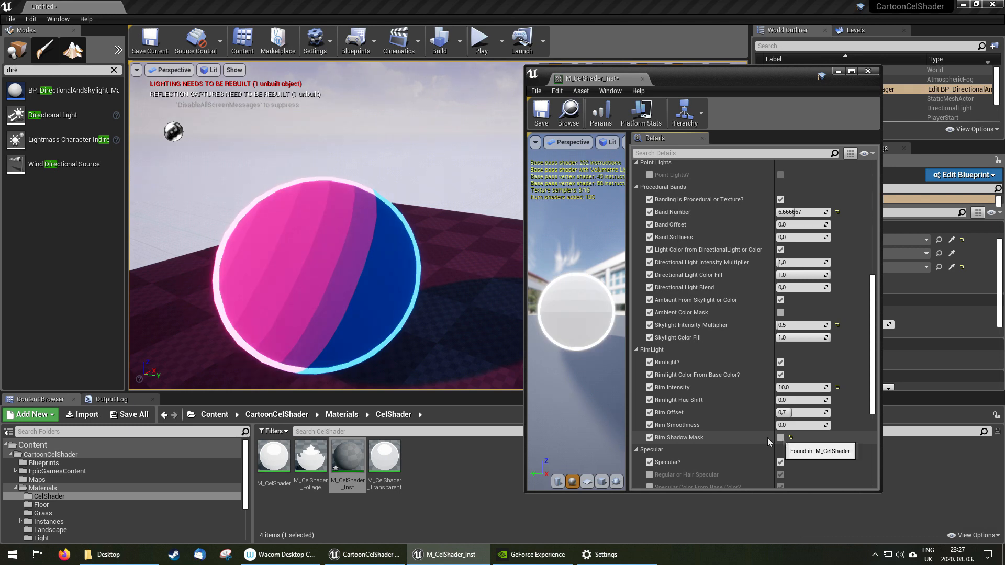
pyautogui.press('a')
pyautogui.moveTo(357, 222); pyautogui.dragTo(387, 218, button='right')
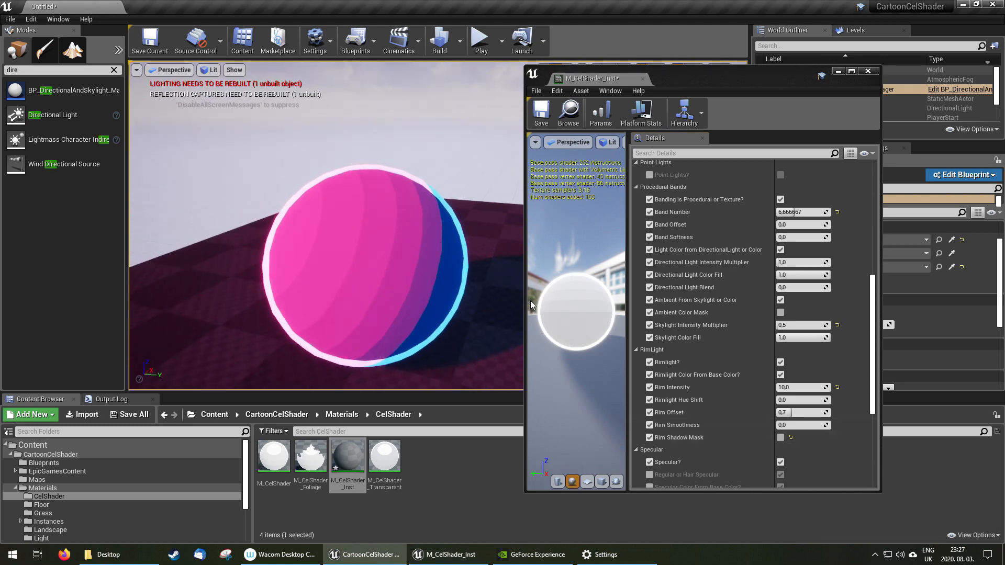
# Set Rim Intensity to 0 for comparison and raise it to 50.
pyautogui.click(790, 387)
pyautogui.write('0')
pyautogui.press('Return')
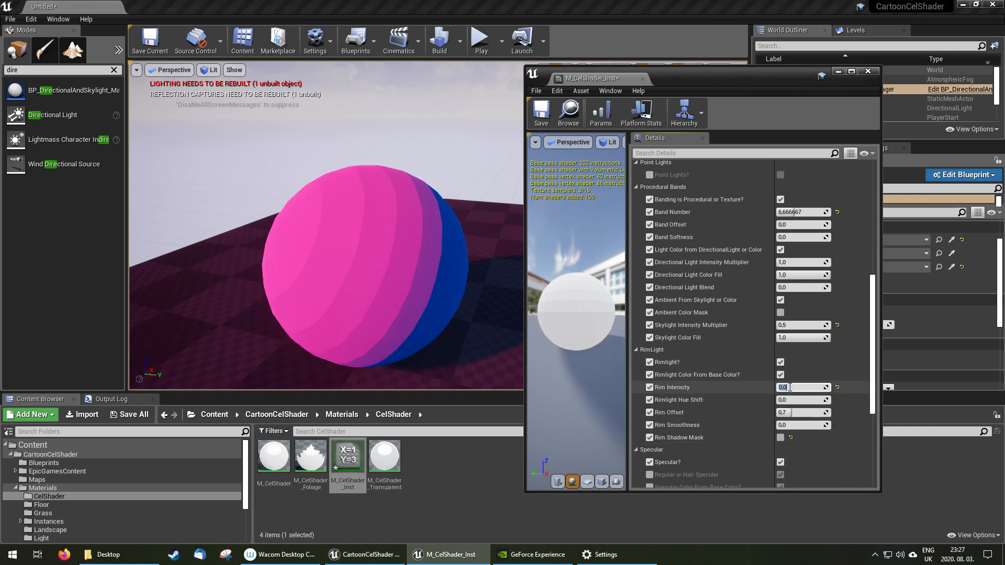
pyautogui.write('50')
pyautogui.press('Return')
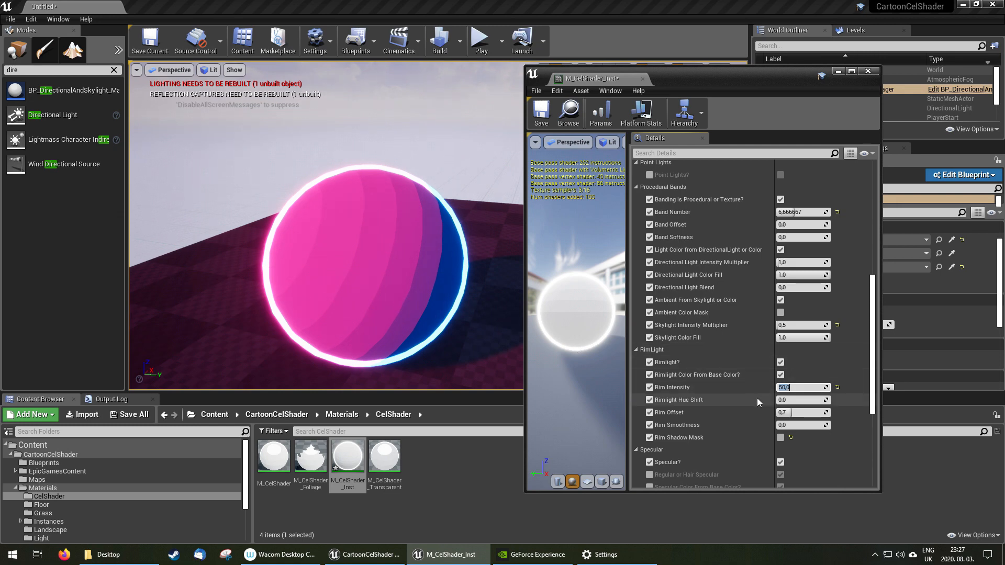
# Set the Rimlight Hue Shift to about 0.22 and the Rim Smoothness to 3.
pyautogui.moveTo(783, 401)
pyautogui.mouseDown()
pyautogui.moveTo(824, 400)
pyautogui.moveTo(794, 401)
pyautogui.moveTo(796, 412)
pyautogui.moveTo(809, 412)
pyautogui.moveTo(785, 413)
pyautogui.moveTo(830, 425)
pyautogui.mouseUp()
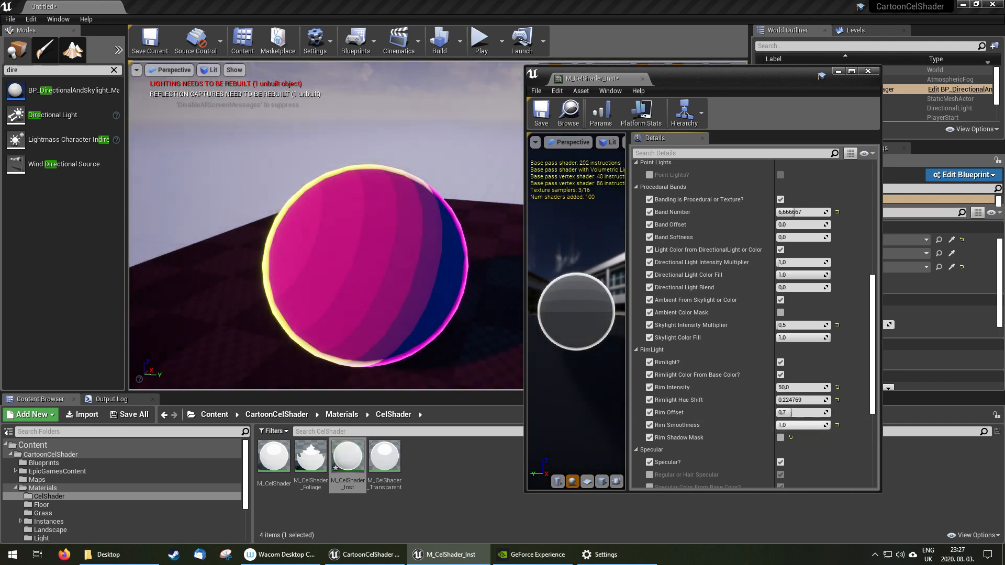
pyautogui.click(785, 425)
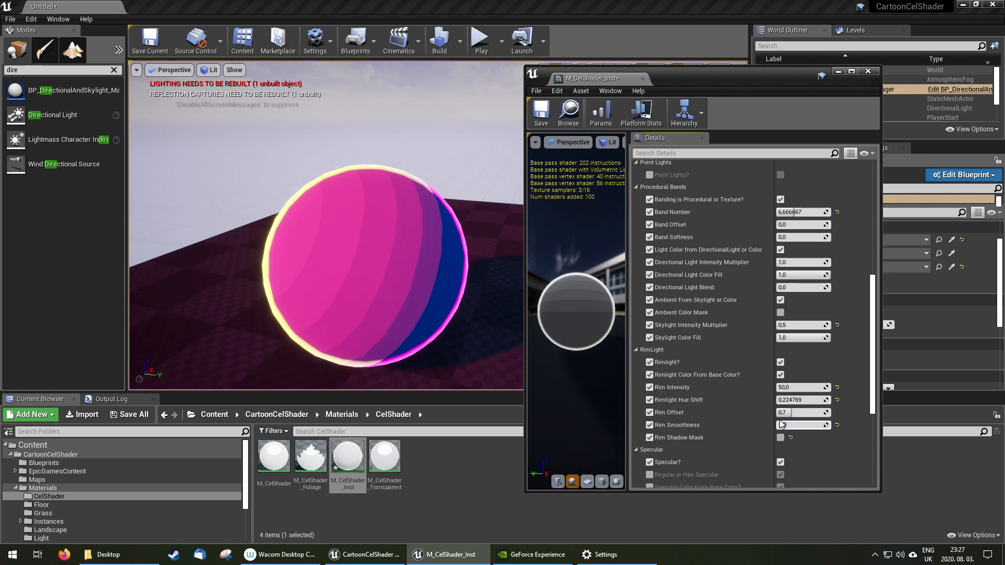
pyautogui.moveTo(186, 193)
pyautogui.mouseDown(button='right')
pyautogui.moveTo(261, 196)
pyautogui.moveTo(189, 194)
pyautogui.mouseUp(button='right')
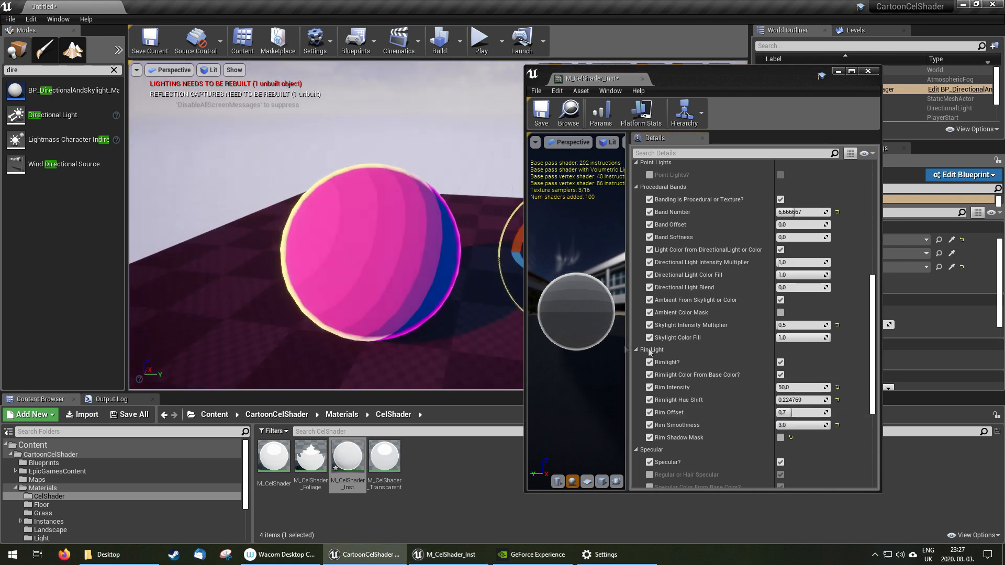
# Turn Rim Shadow Mask back on and raise the rim threshold to about 0.21.
pyautogui.click(781, 438)
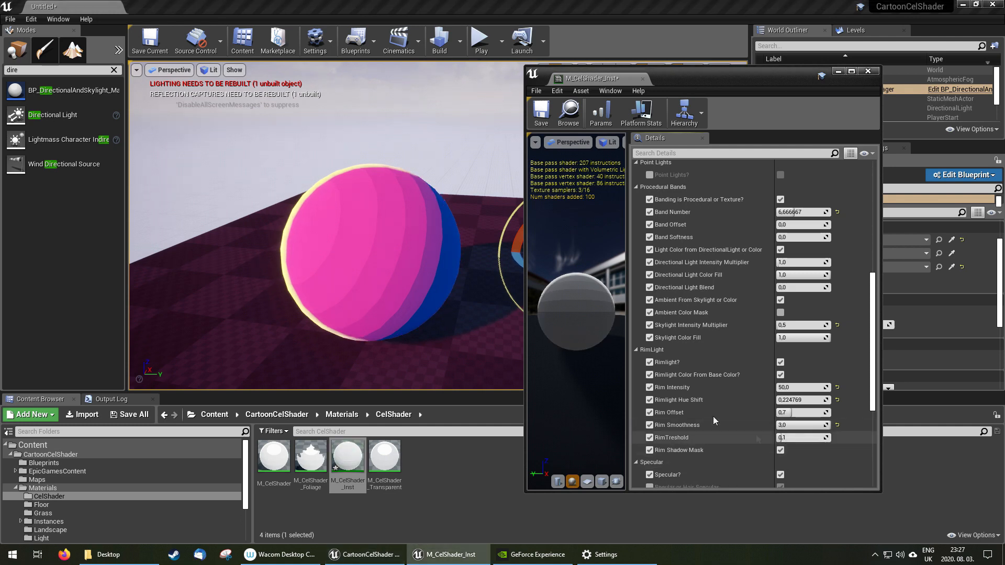
pyautogui.moveTo(780, 437)
pyautogui.mouseDown()
pyautogui.moveTo(824, 438)
pyautogui.moveTo(783, 438)
pyautogui.mouseUp()
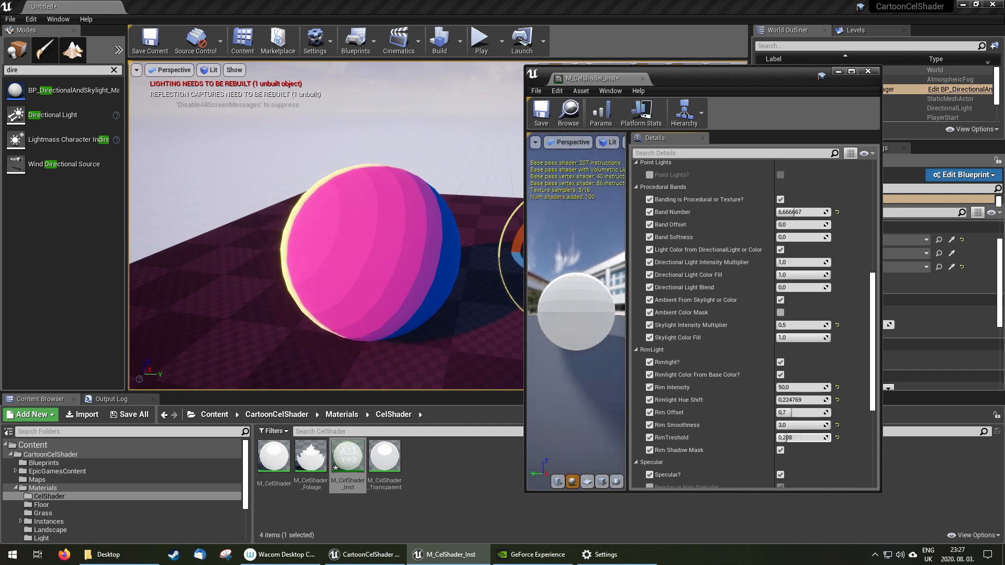
# Reset the rim threshold, Rim Smoothness, Rimlight Hue Shift and Rim Intensity to their default values.
pyautogui.click(837, 438)
pyautogui.click(838, 425)
pyautogui.click(837, 400)
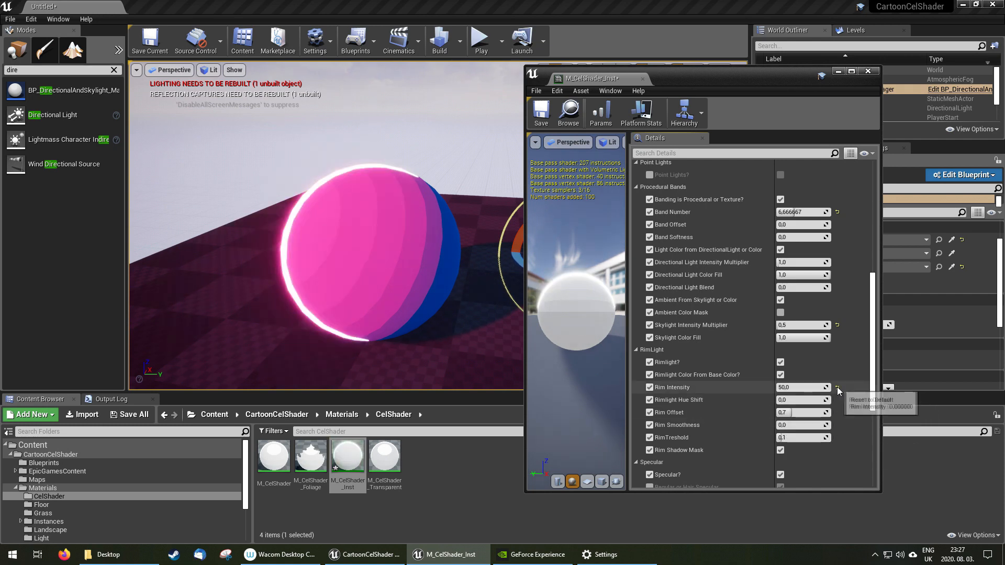
pyautogui.click(837, 388)
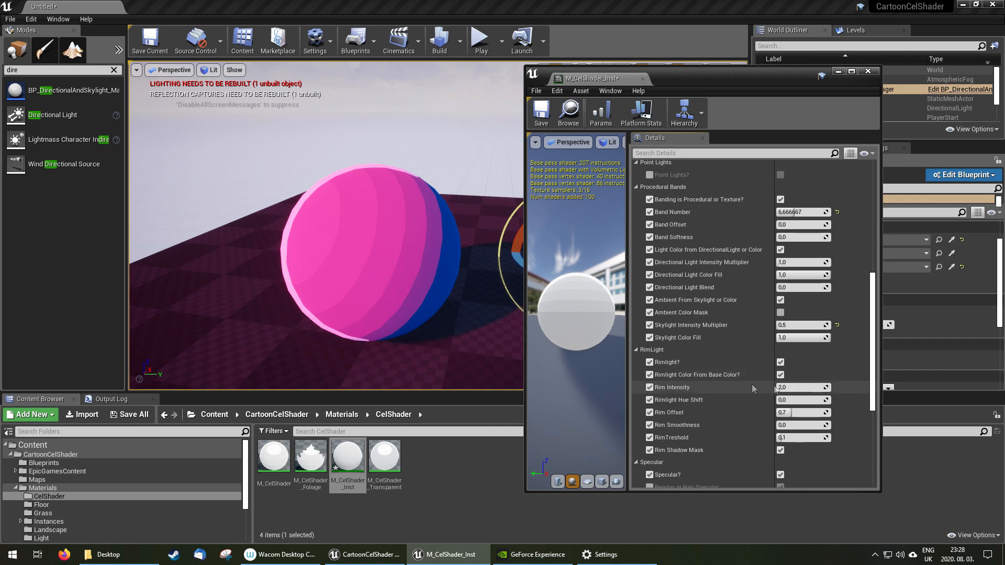
pyautogui.scroll(10, 806, 386)
pyautogui.scroll(-6, 800, 322)
pyautogui.scroll(6, 800, 322)
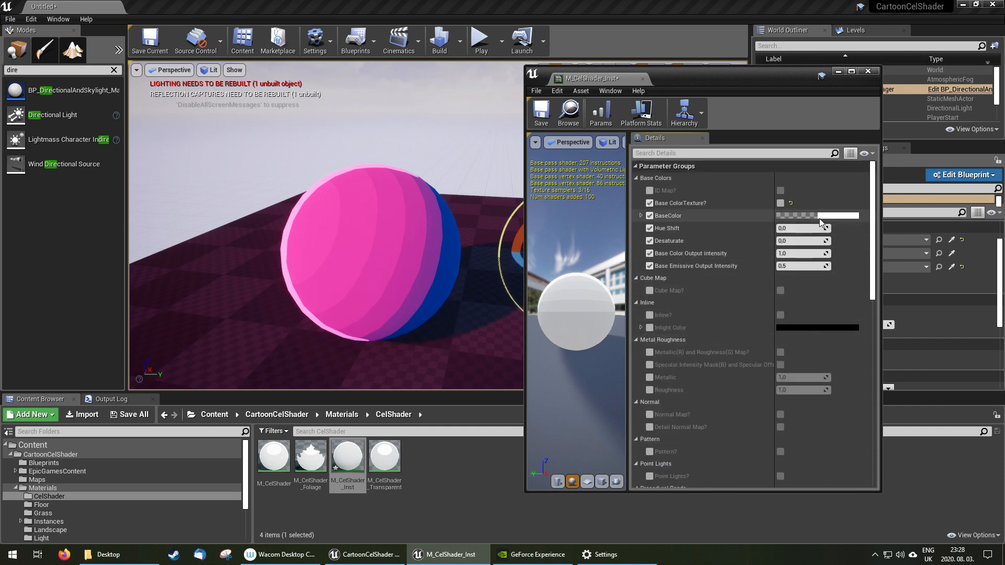
pyautogui.scroll(-8, 788, 317)
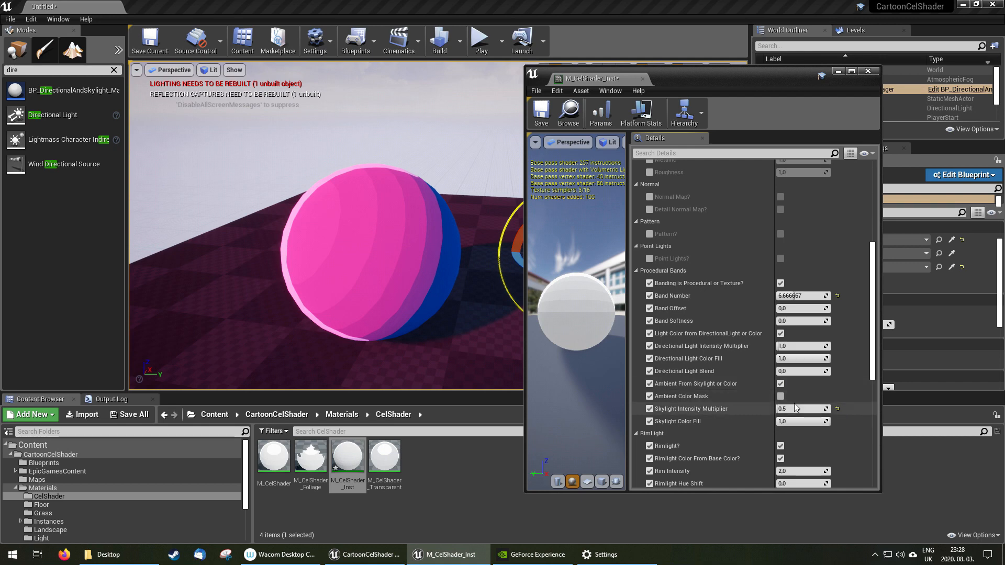
# Move the material instance window clear of the level details and reset the Light Source's light color to its default white.
pyautogui.moveTo(807, 73); pyautogui.dragTo(766, 173)
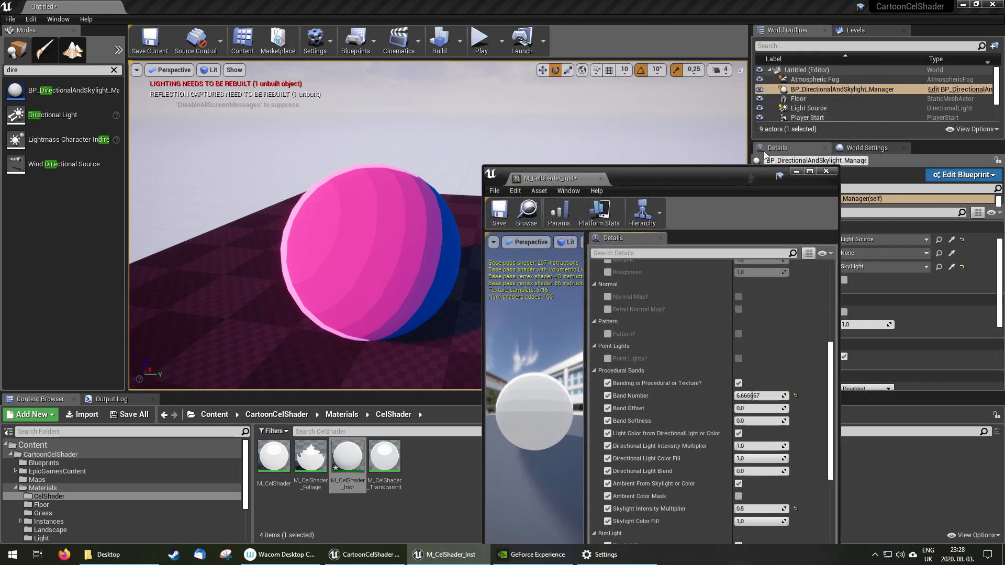
pyautogui.click(804, 107)
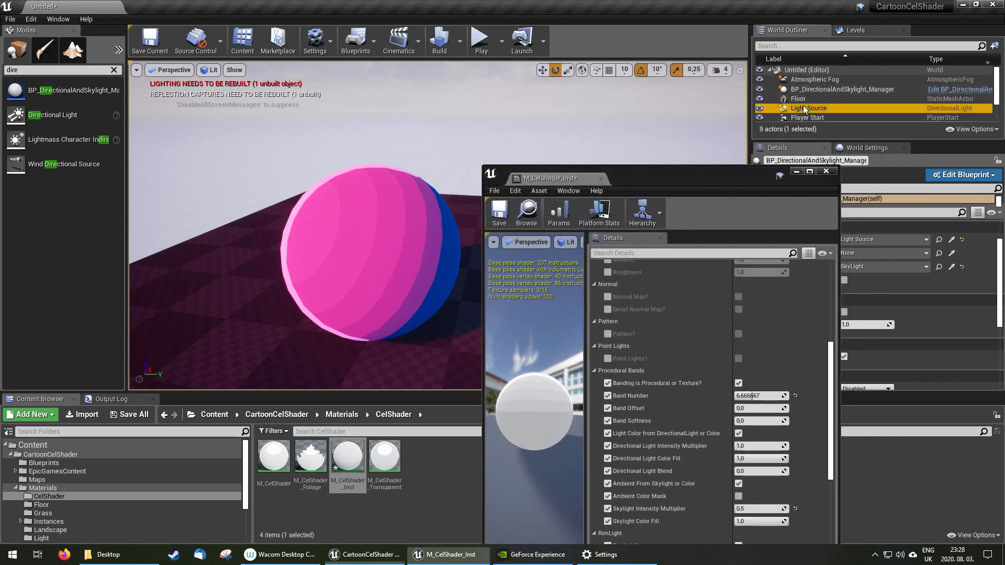
pyautogui.moveTo(758, 170); pyautogui.dragTo(704, 181)
pyautogui.click(966, 271)
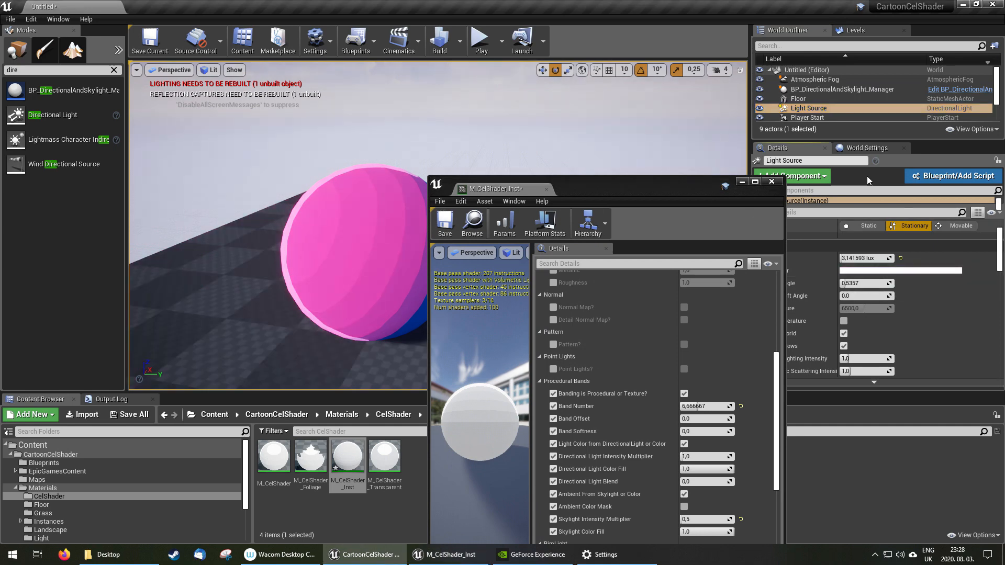
# Reset the SkyLight's light color to default white and refresh the light values in the editor through BP_DirectionalAndSkylight_Manager.
pyautogui.scroll(-2, 814, 105)
pyautogui.click(812, 106)
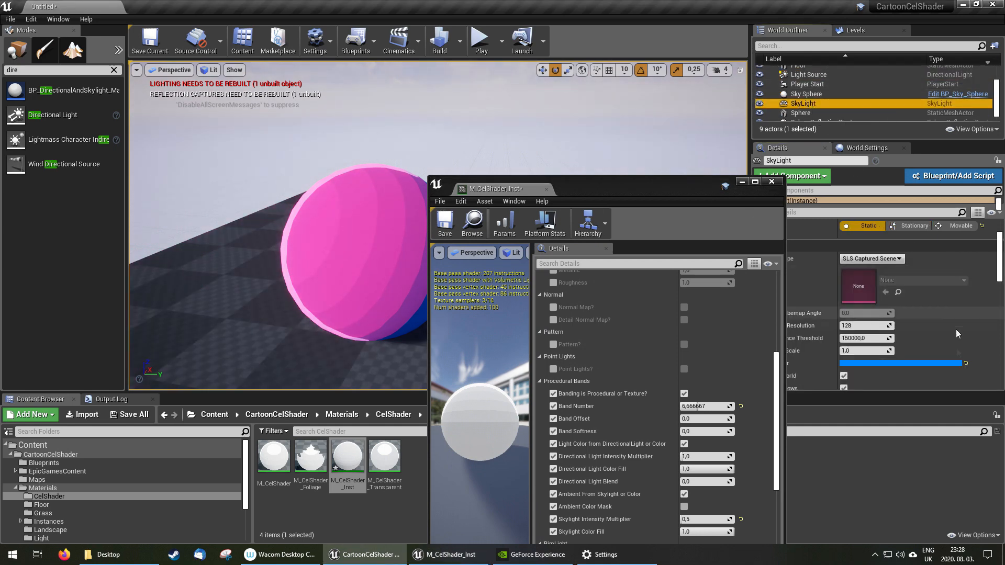
pyautogui.scroll(2, 817, 90)
pyautogui.click(817, 90)
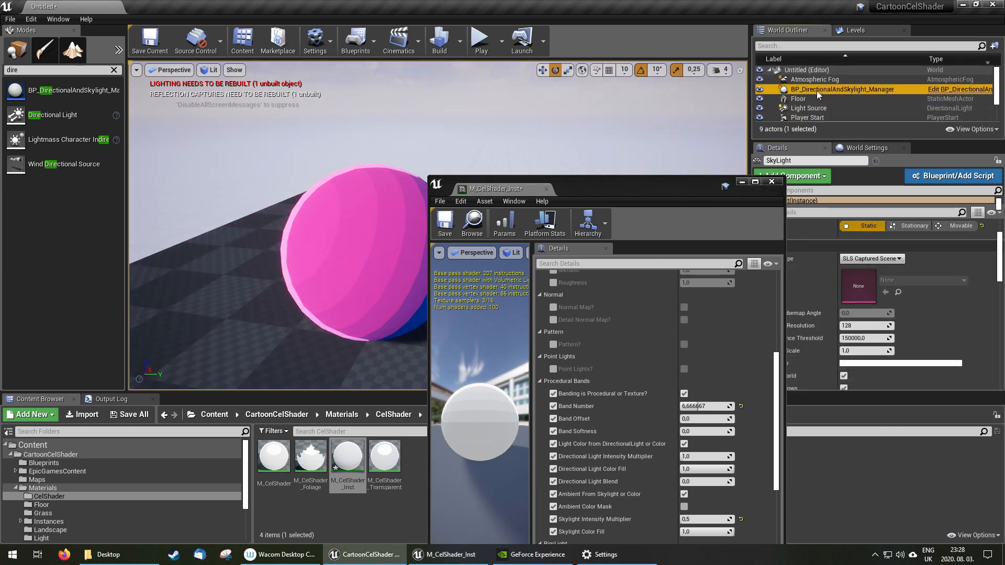
pyautogui.click(844, 280)
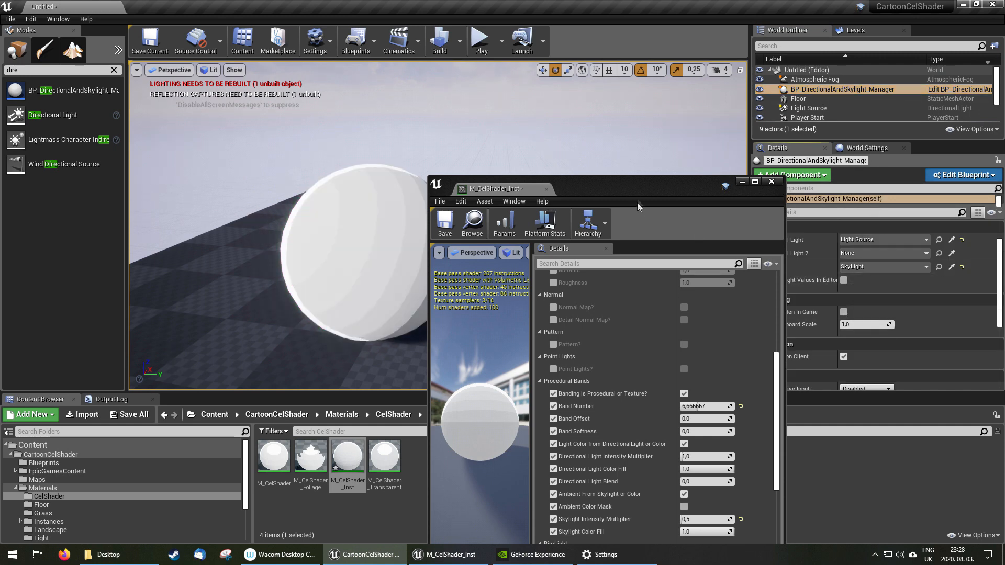
# Move the material instance window clear of the sphere and set the BaseColor to purple, hex sRGB C000FF00.
pyautogui.moveTo(638, 184); pyautogui.dragTo(768, 156)
pyautogui.moveTo(427, 224); pyautogui.dragTo(418, 230, button='right')
pyautogui.scroll(5, 776, 331)
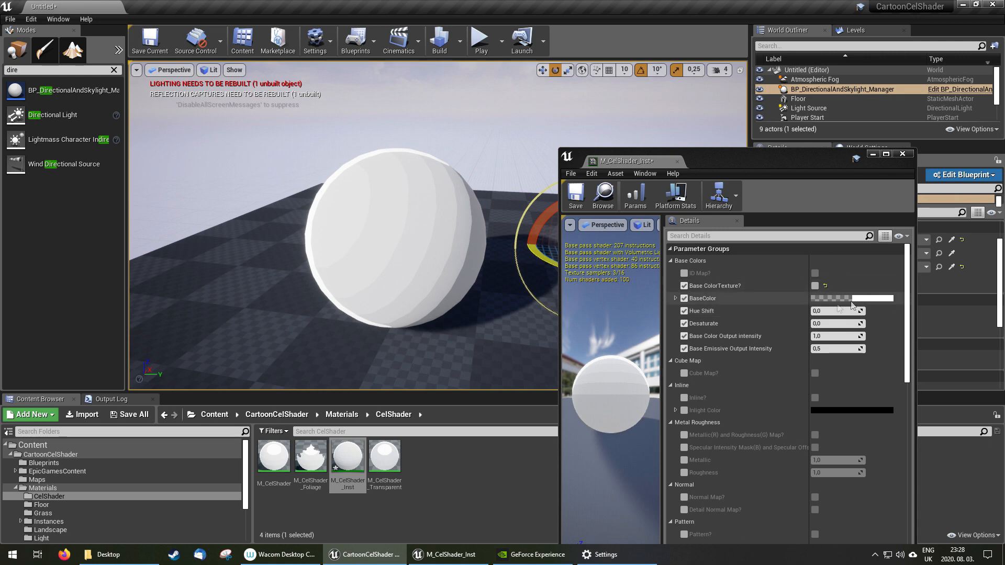
pyautogui.scroll(-10, 810, 369)
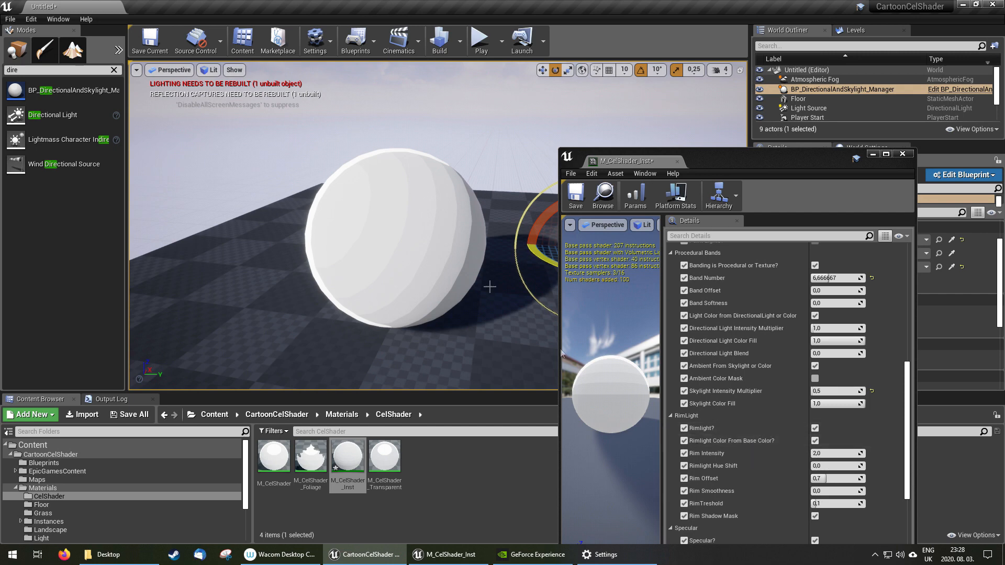
pyautogui.scroll(10, 775, 312)
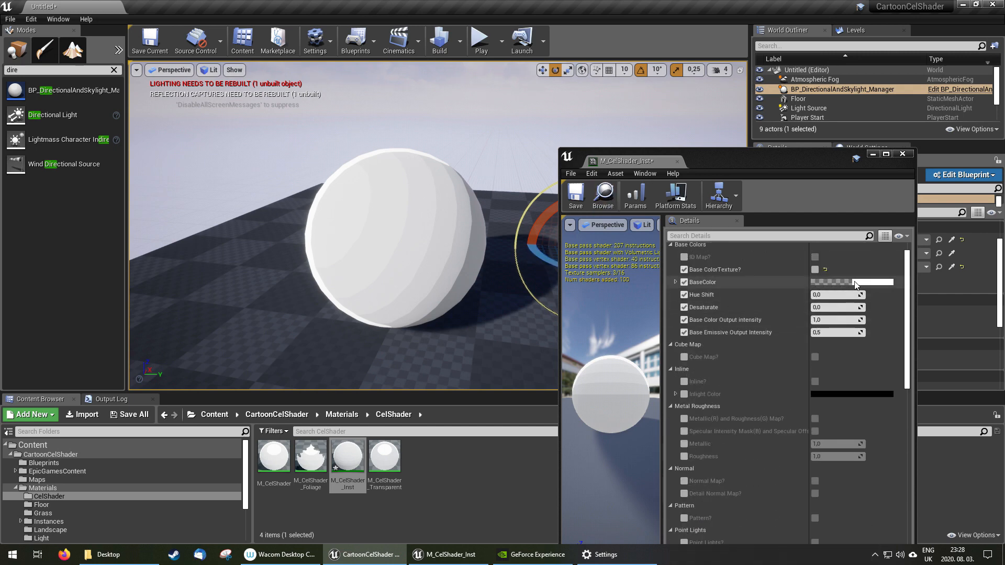
pyautogui.click(856, 283)
pyautogui.moveTo(738, 343); pyautogui.dragTo(675, 427)
pyautogui.click(671, 398)
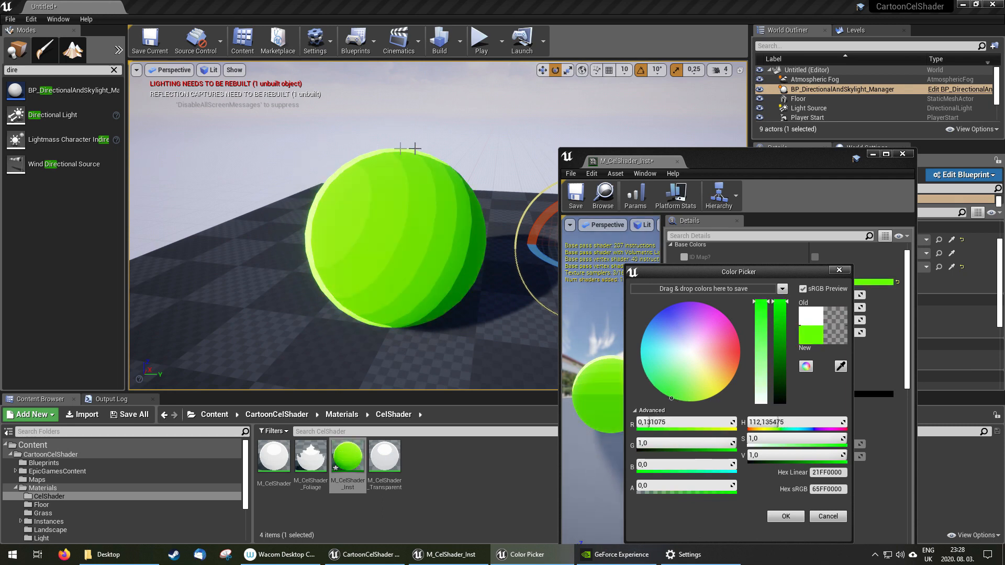
pyautogui.moveTo(683, 348); pyautogui.dragTo(692, 295)
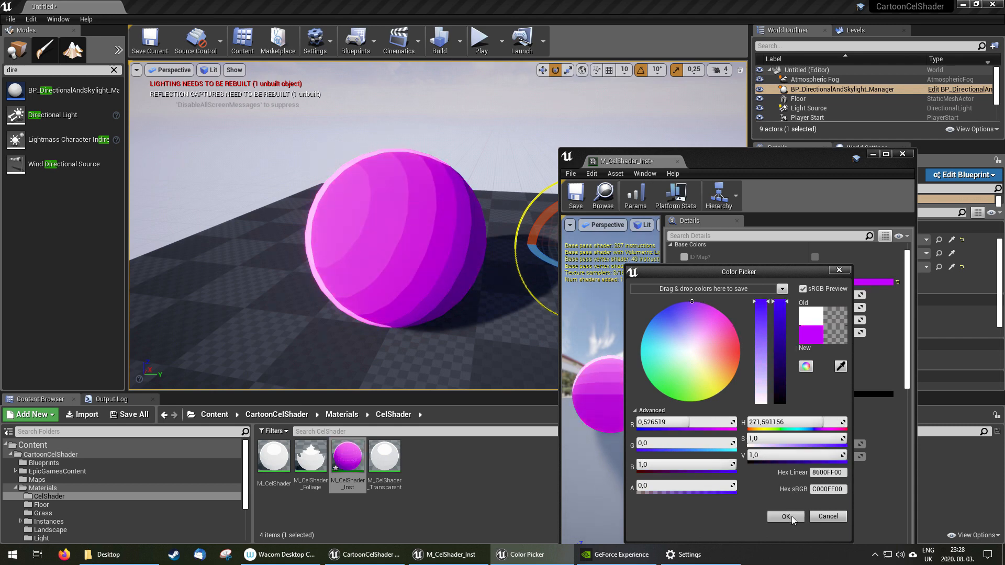
pyautogui.click(791, 517)
# Turn off Rimlight Color From Base Color and set the Rim Color to bright green, hex sRGB 79FF00FF.
pyautogui.scroll(-10, 828, 388)
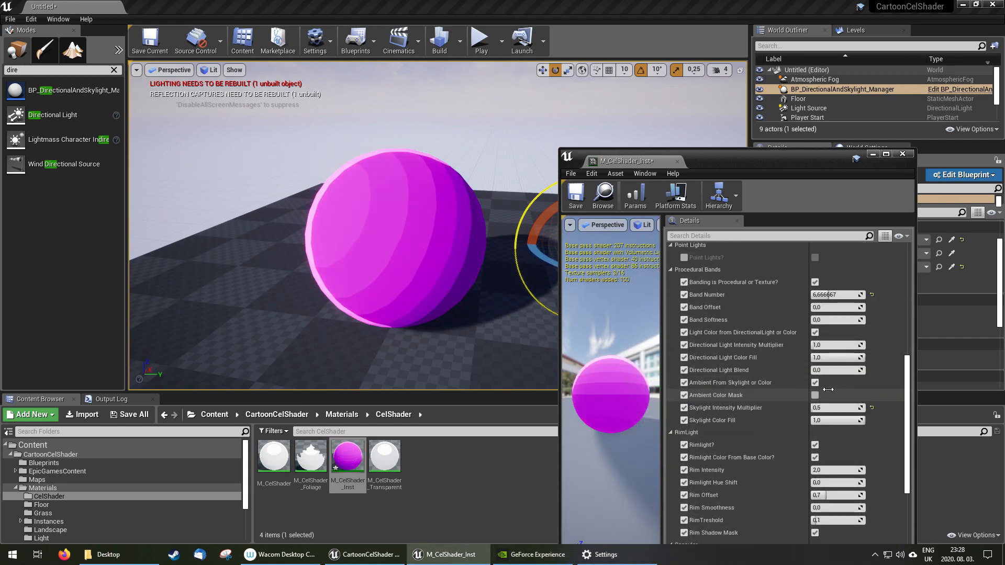
pyautogui.scroll(-1, 833, 396)
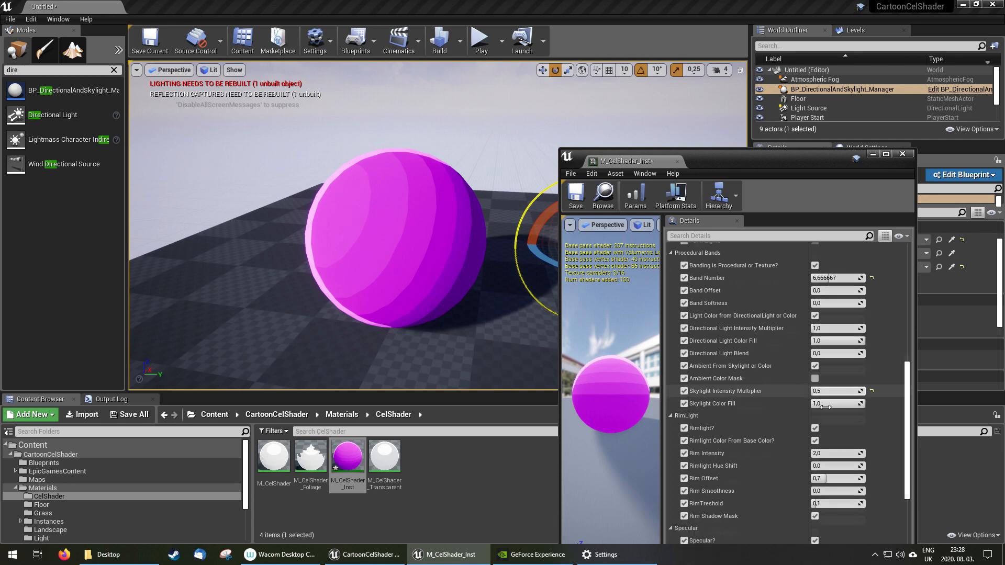
pyautogui.click(815, 441)
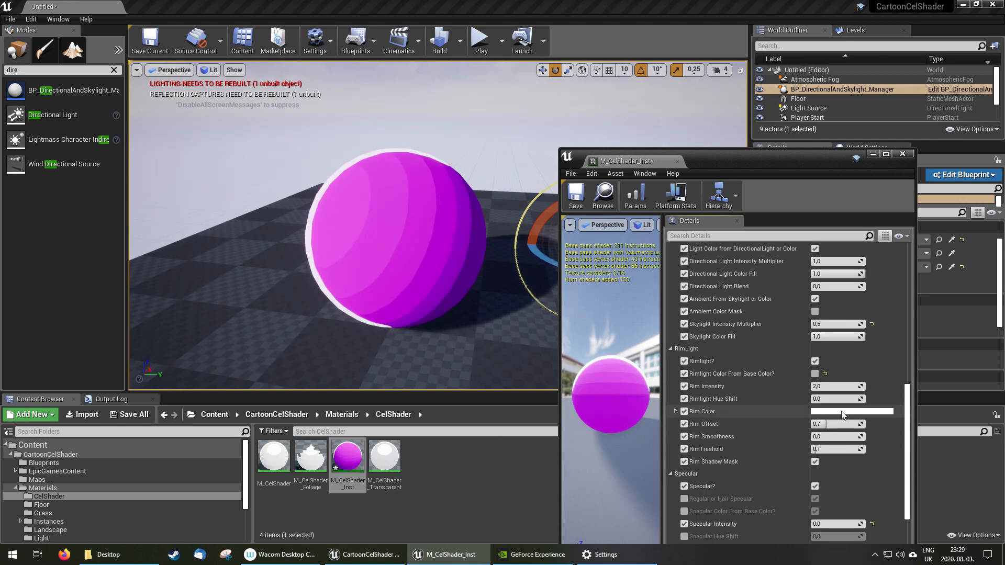
pyautogui.click(840, 412)
pyautogui.moveTo(716, 332); pyautogui.dragTo(661, 400)
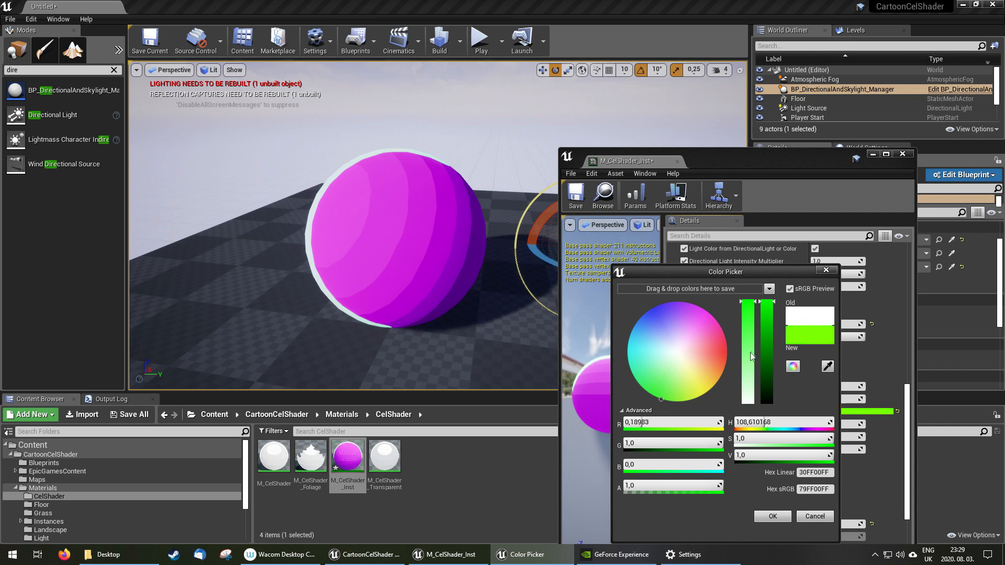
pyautogui.click(773, 518)
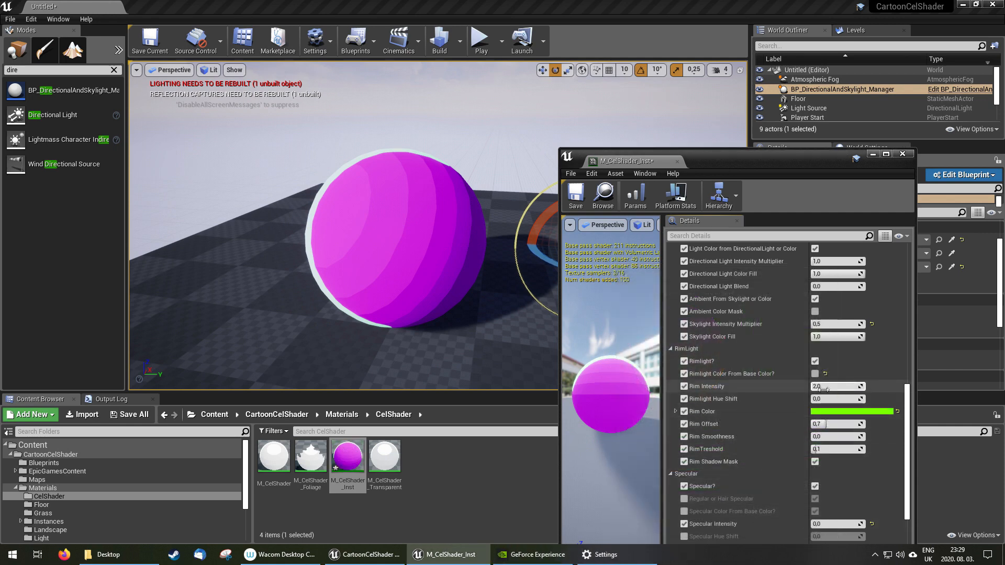
# Raise the Rim Intensity to 50.
pyautogui.write('1')
pyautogui.press('Return')
pyautogui.write('5')
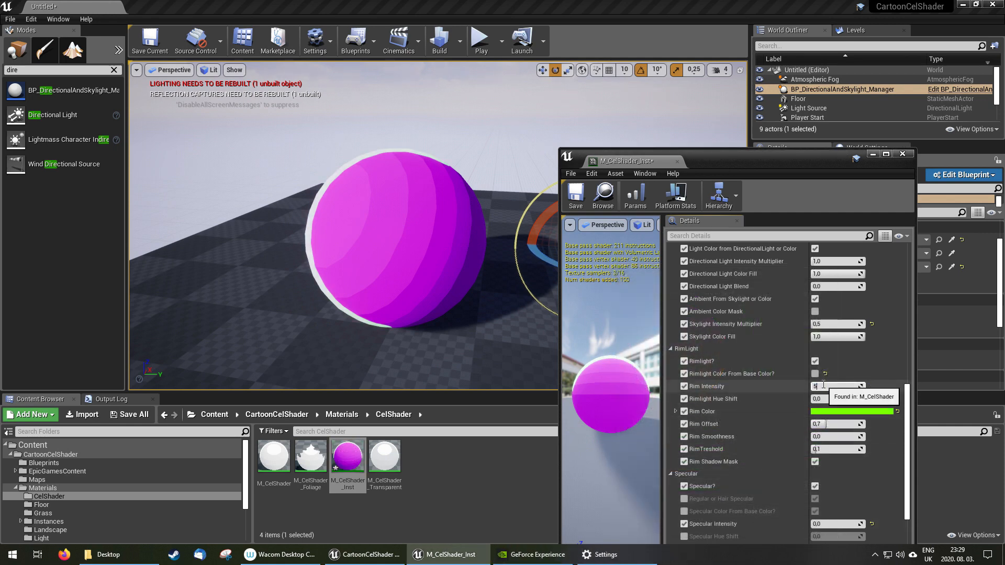
pyautogui.write('0')
pyautogui.press('Return')
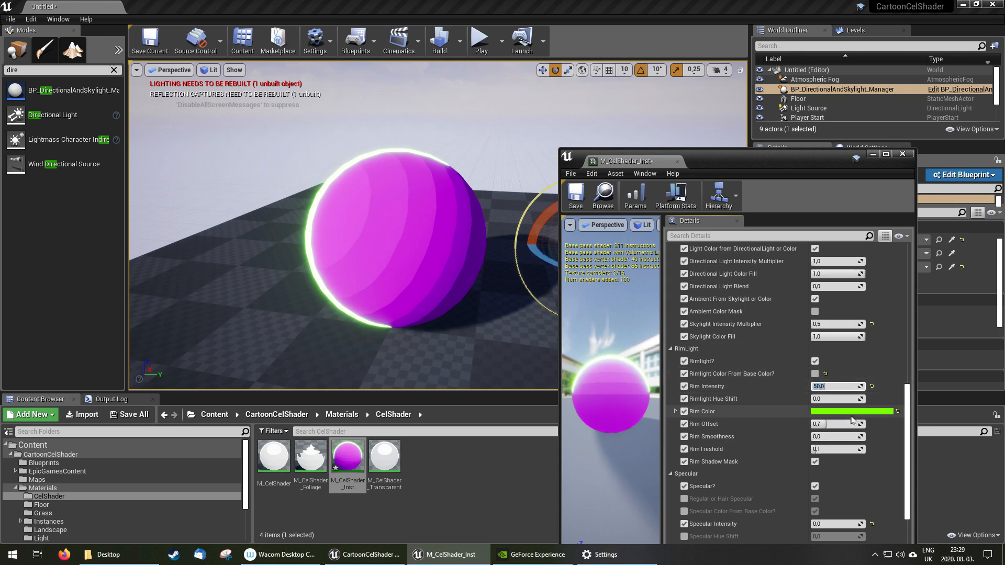
pyautogui.scroll(5, 803, 323)
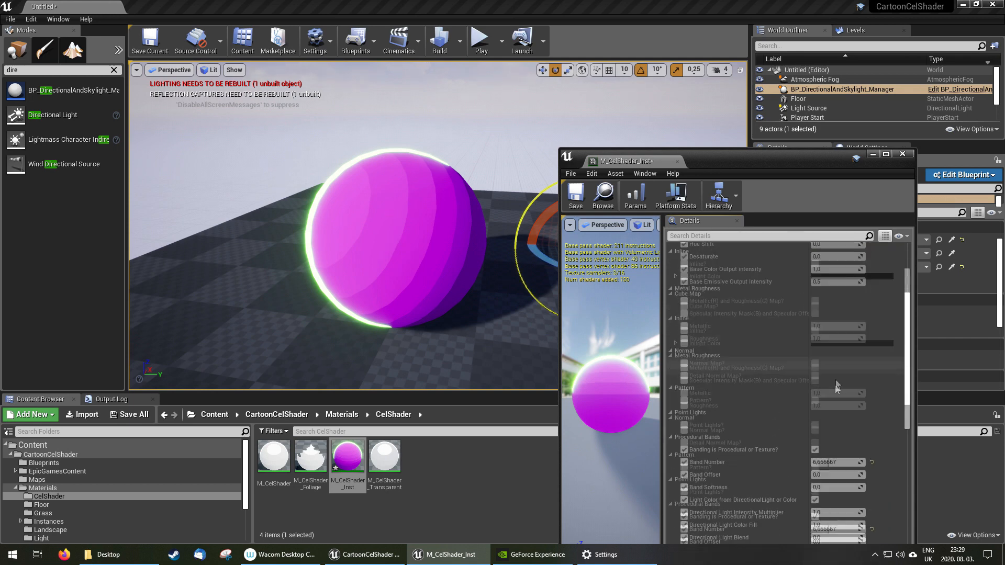
pyautogui.scroll(-5, 835, 387)
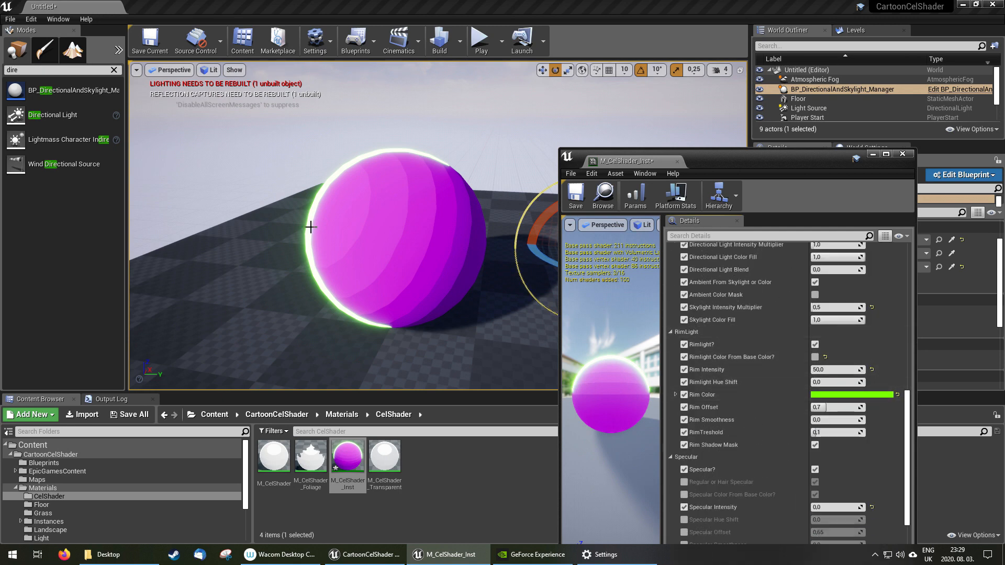
# Enable the overrides for Regular or Hair Specular, Specular Color From Base Color, Specular Hue Shift, Specular Offset and Specular Smoothness.
pyautogui.scroll(-2, 805, 382)
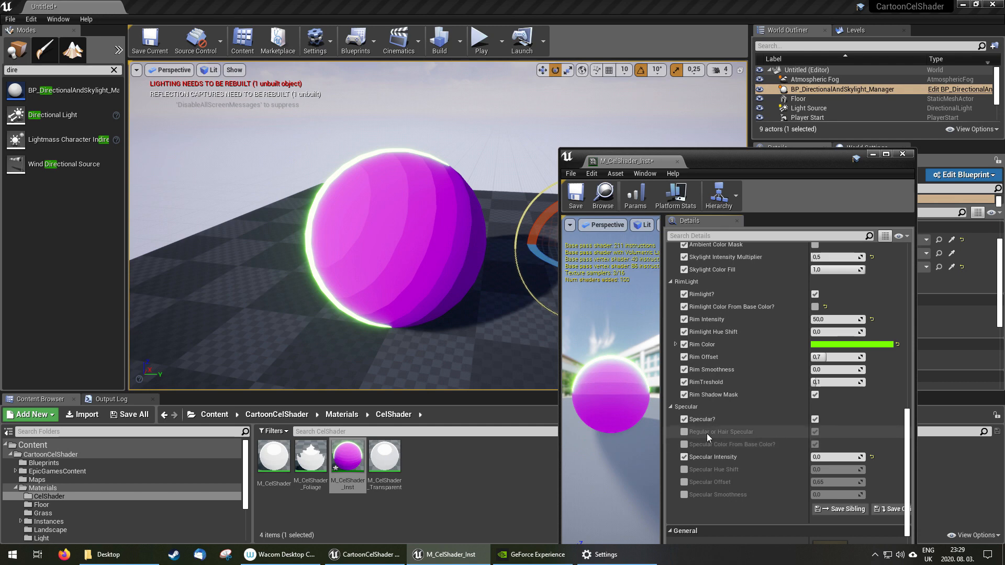
pyautogui.click(684, 432)
pyautogui.click(684, 445)
pyautogui.click(684, 470)
pyautogui.click(684, 483)
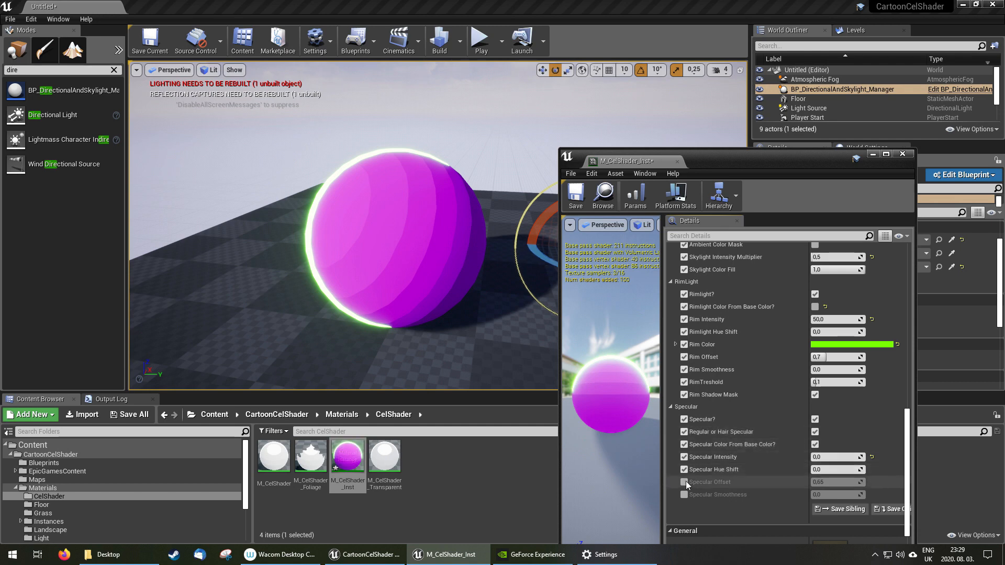
pyautogui.click(684, 494)
# Set the Specular Intensity to 2 and view the sphere's highlight more closely.
pyautogui.click(839, 457)
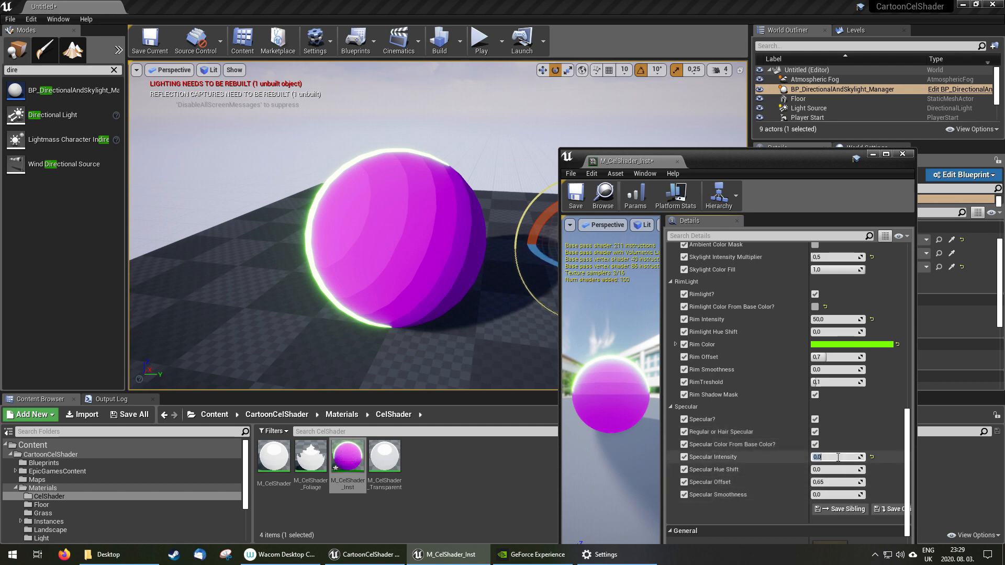
pyautogui.write('2')
pyautogui.press('Return')
pyautogui.keyDown('alt'); pyautogui.moveTo(383, 142); pyautogui.dragTo(487, 149); pyautogui.keyUp('alt')
pyautogui.moveTo(436, 184)
pyautogui.mouseDown(button='right')
pyautogui.moveTo(466, 184)
pyautogui.moveTo(413, 181)
pyautogui.moveTo(437, 183)
pyautogui.mouseUp(button='right')
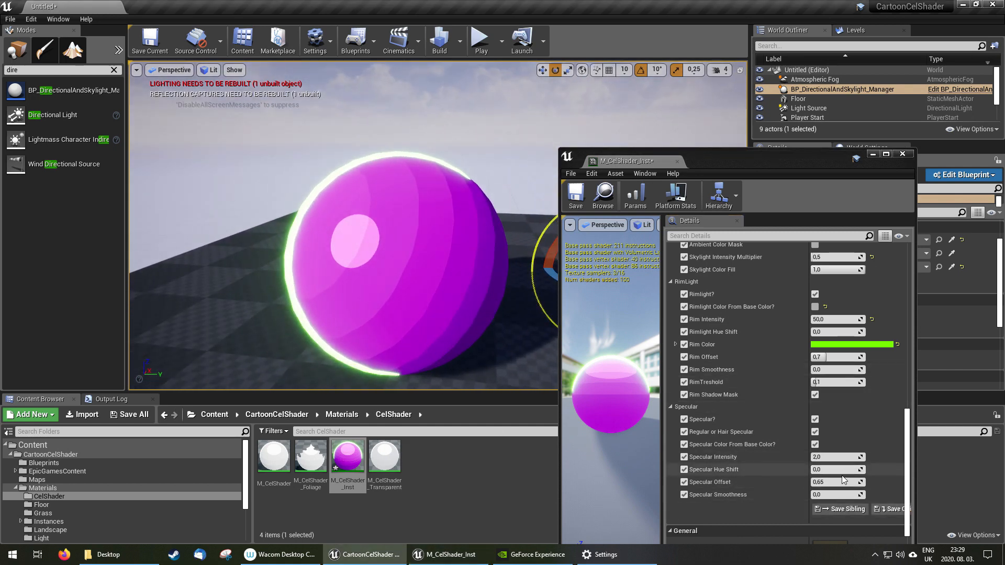
# Try a Specular Intensity of 50 with Hue Shift about 0.59, Specular Offset about 0.63 and Specular Smoothness 1.
pyautogui.click(827, 458)
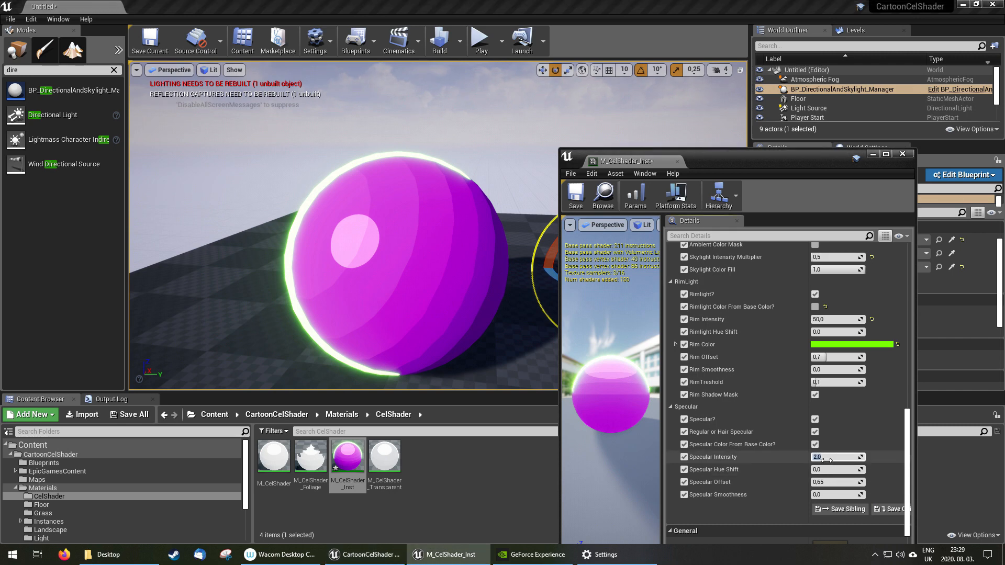
pyautogui.press('Return')
pyautogui.moveTo(823, 470)
pyautogui.mouseDown()
pyautogui.moveTo(854, 470)
pyautogui.moveTo(838, 470)
pyautogui.mouseUp()
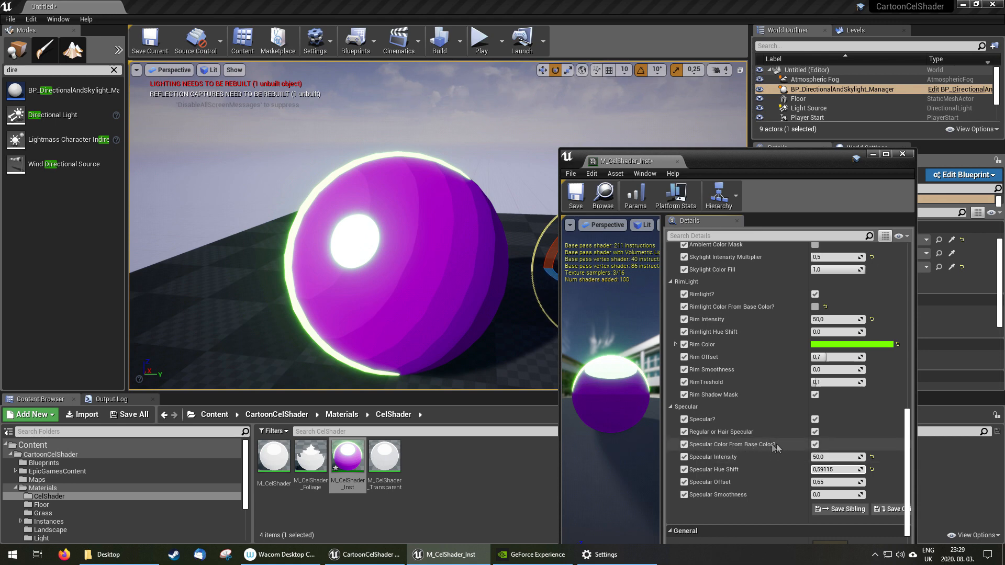
pyautogui.moveTo(838, 482)
pyautogui.mouseDown()
pyautogui.moveTo(824, 482)
pyautogui.moveTo(856, 495)
pyautogui.mouseUp()
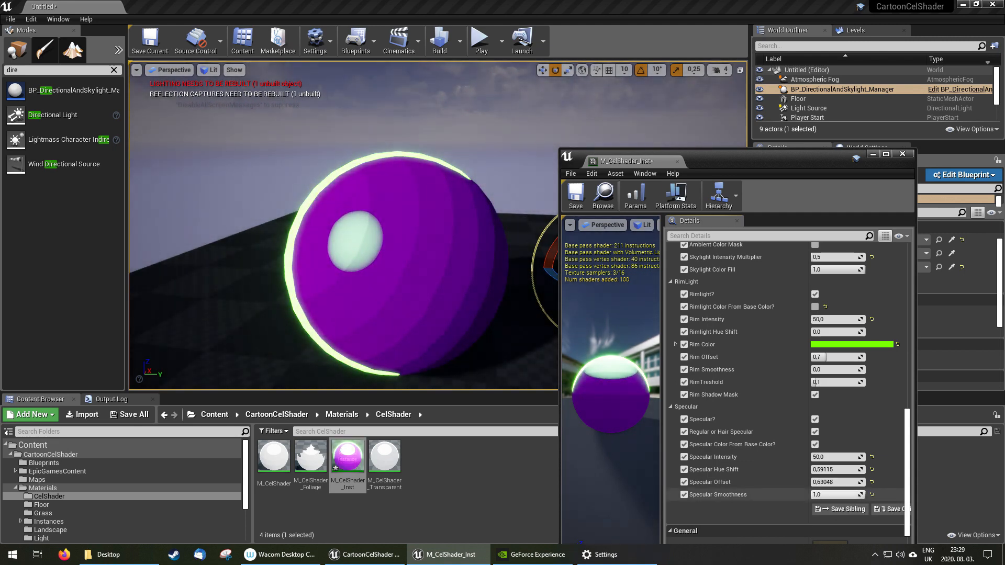
# Reset the Specular Smoothness, Offset and Hue Shift to their defaults and set the Specular Intensity to 10.
pyautogui.click(872, 496)
pyautogui.click(872, 482)
pyautogui.click(872, 470)
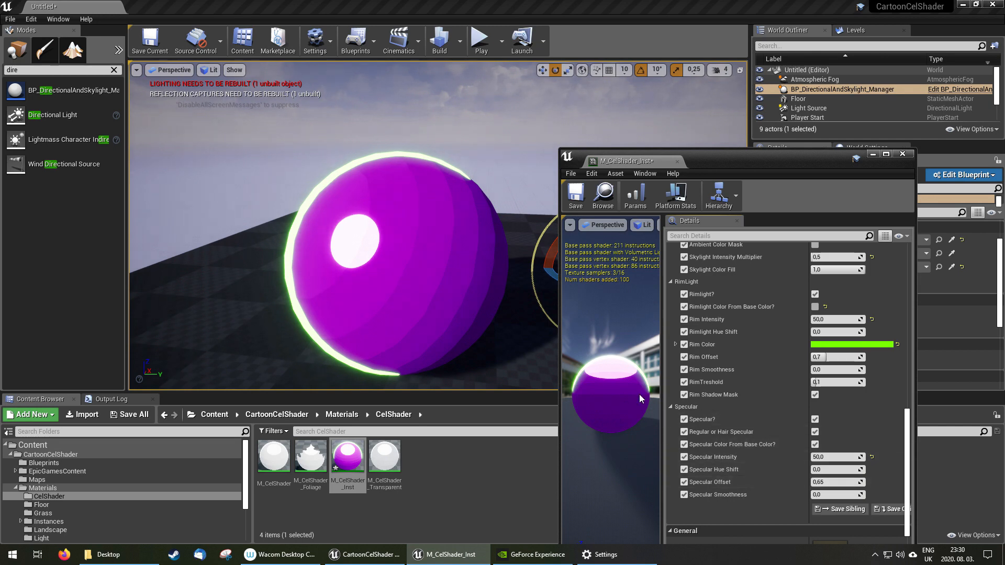
pyautogui.write('10')
pyautogui.press('Return')
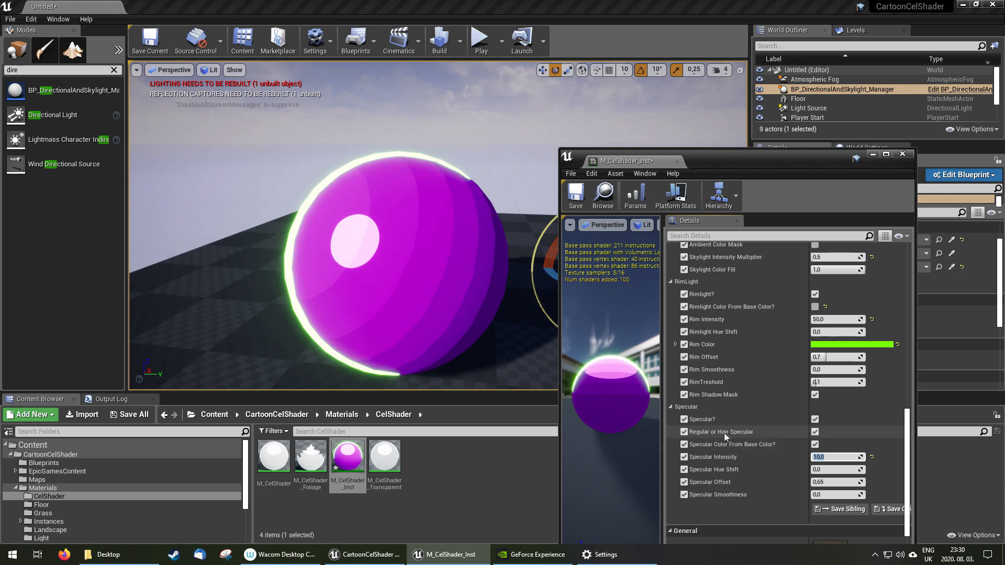
# Switch to hair specular and enable the Hair Offset, Hair X Tile, Hair Y Tile, Hair Width, Hair Smoothness and Distorsion overrides.
pyautogui.click(816, 432)
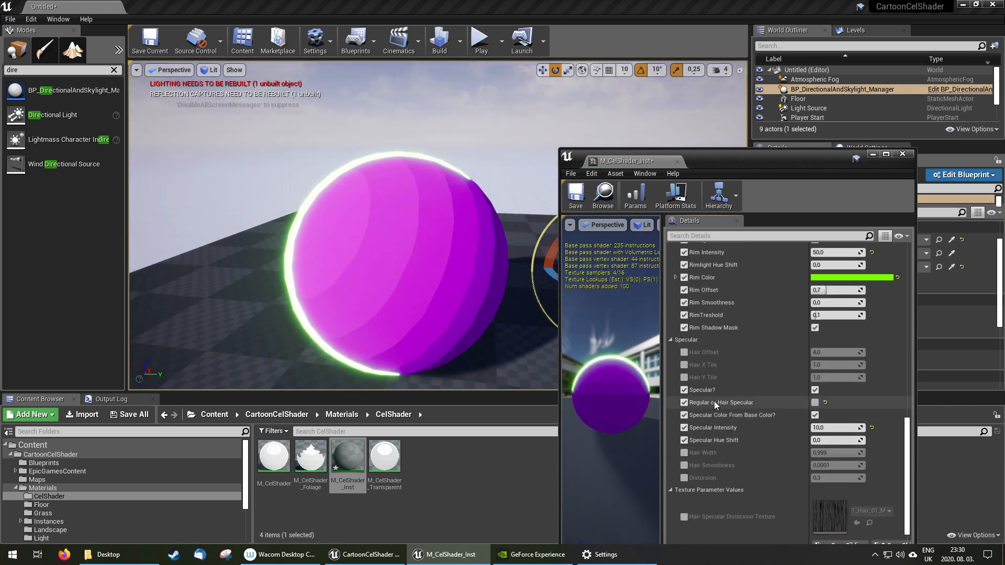
pyautogui.click(684, 478)
pyautogui.click(684, 466)
pyautogui.click(684, 453)
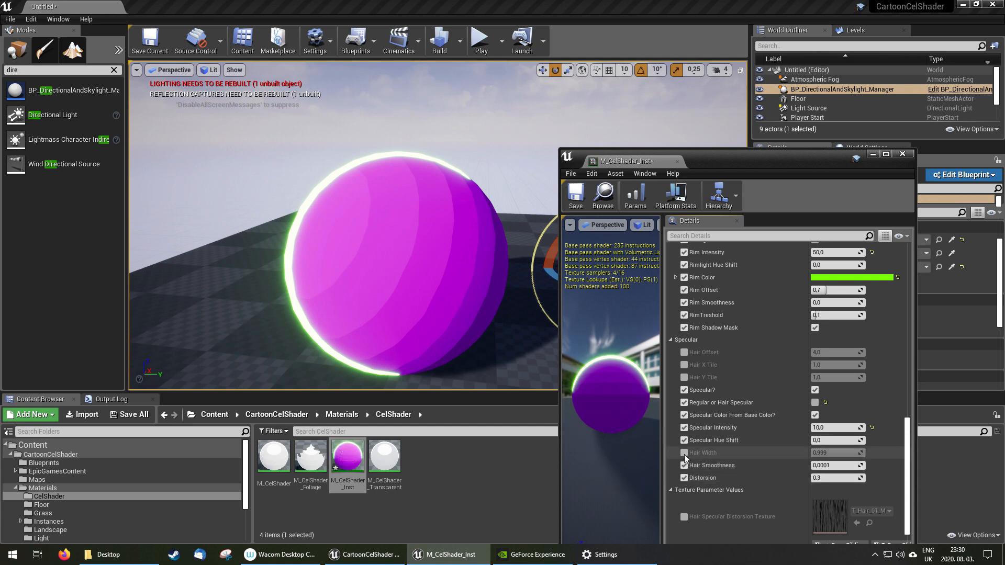
pyautogui.click(685, 378)
pyautogui.click(684, 365)
pyautogui.click(685, 353)
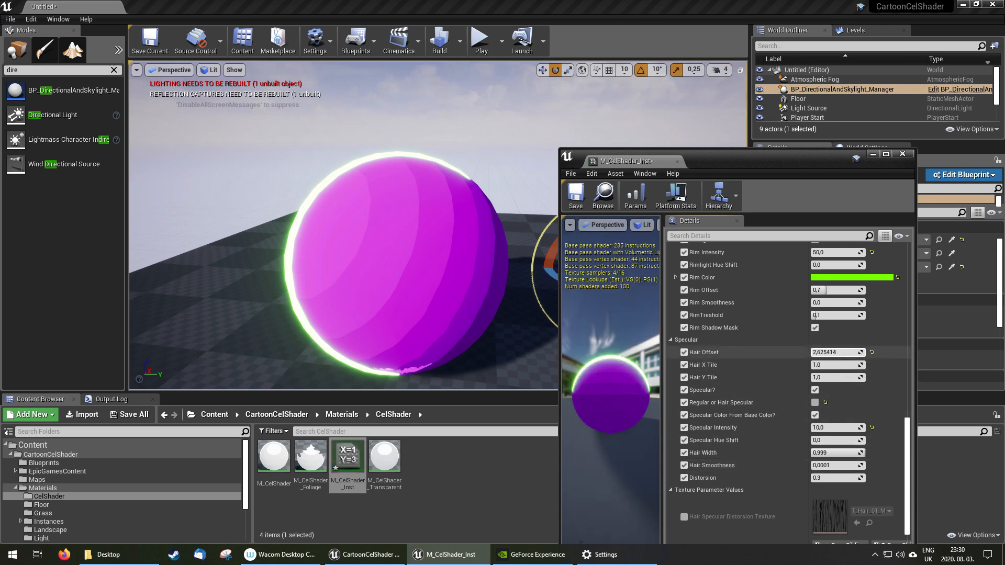
# Set the Hair Offset to about 0.79 and the Hair X Tile to about 0.5.
pyautogui.moveTo(836, 352); pyautogui.dragTo(815, 353)
pyautogui.keyDown('alt'); pyautogui.moveTo(410, 269); pyautogui.dragTo(412, 238); pyautogui.keyUp('alt')
pyautogui.moveTo(413, 238); pyautogui.dragTo(411, 194, button='right')
pyautogui.moveTo(827, 365); pyautogui.dragTo(818, 365)
# Enable the Hair Specular Distorsion Texture override and assign the T_Hair_02_M texture to it.
pyautogui.scroll(-3, 742, 443)
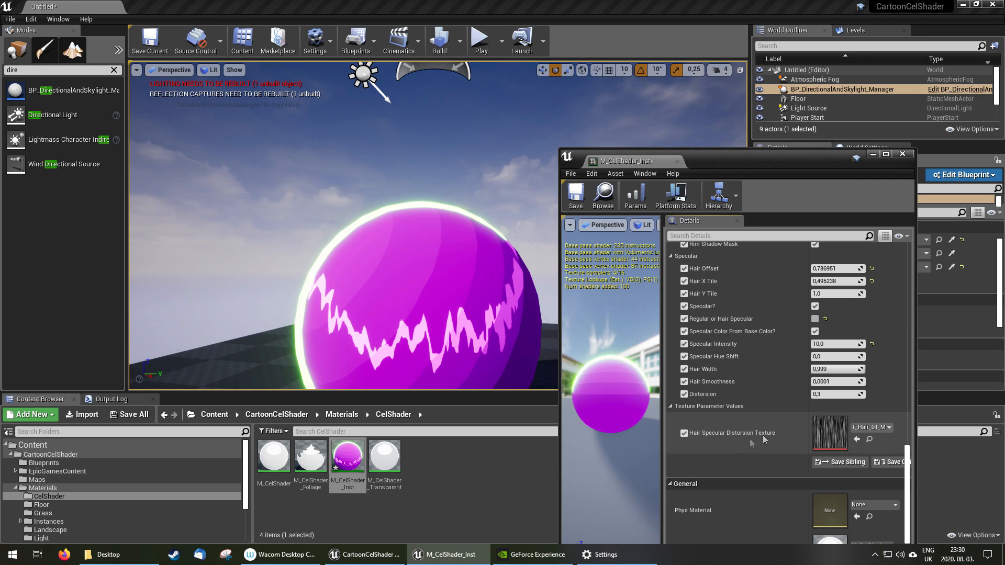
pyautogui.click(869, 429)
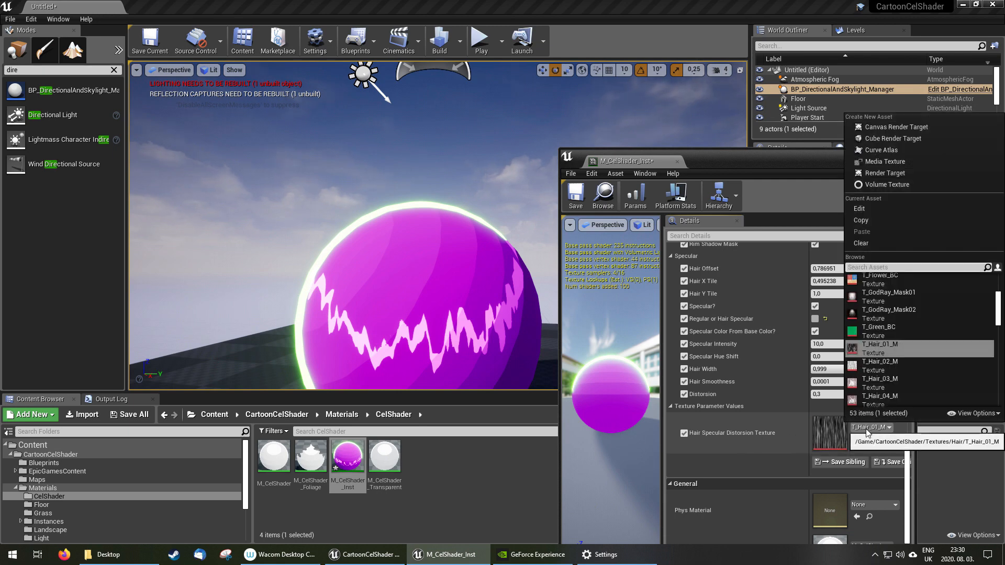
pyautogui.click(891, 366)
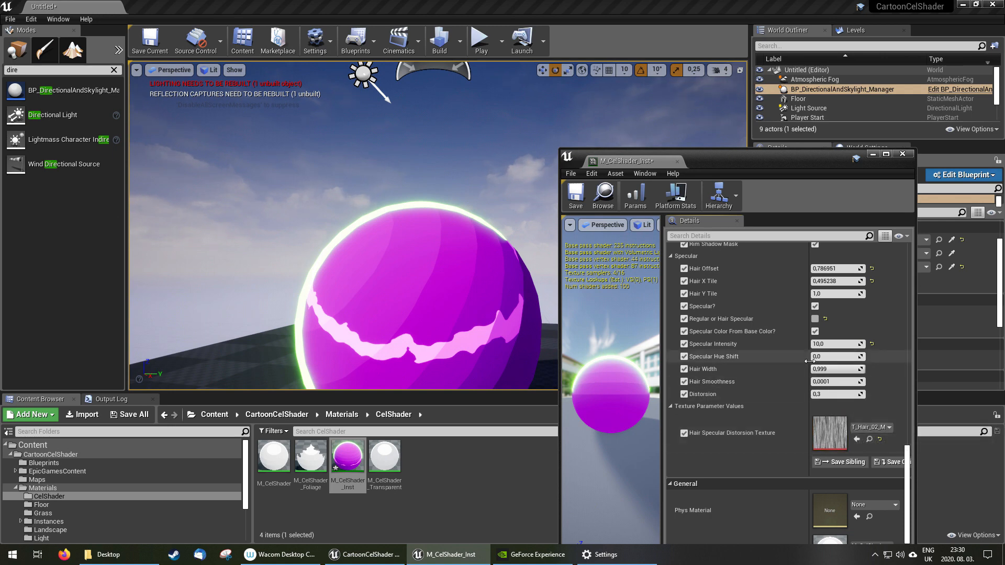
# Set the Hair X Tile to about 1.25, the Hair Smoothness to about 0.0096 and the Distorsion to about 0.19.
pyautogui.moveTo(824, 281); pyautogui.dragTo(849, 281)
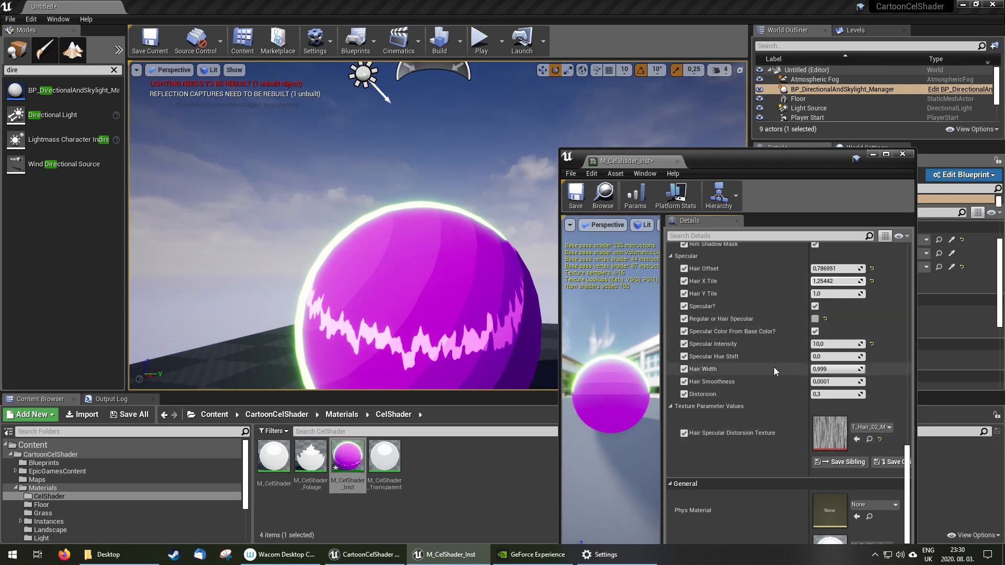
pyautogui.moveTo(833, 370)
pyautogui.mouseDown()
pyautogui.moveTo(822, 369)
pyautogui.moveTo(836, 369)
pyautogui.mouseUp()
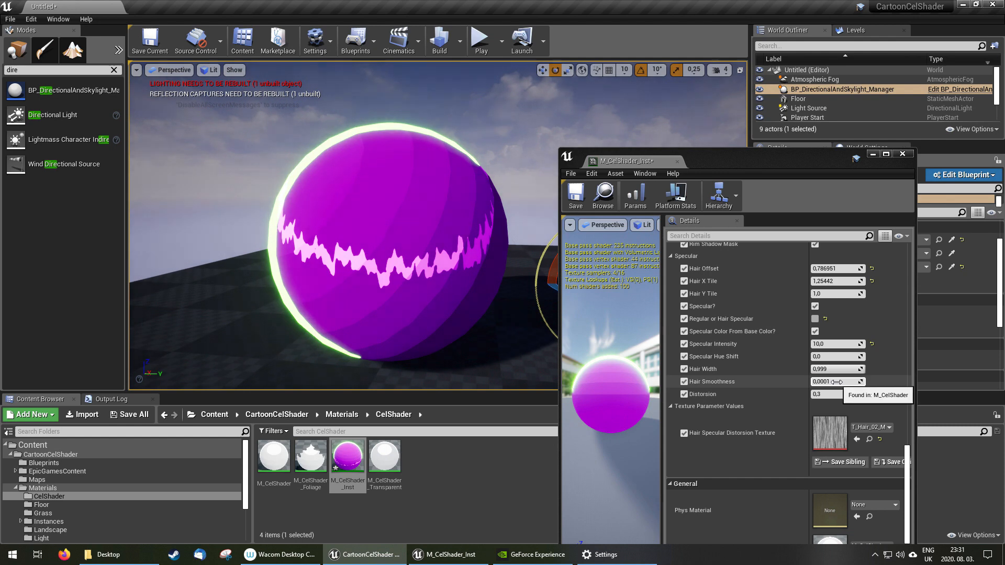
pyautogui.moveTo(837, 382)
pyautogui.mouseDown()
pyautogui.moveTo(848, 382)
pyautogui.moveTo(837, 382)
pyautogui.moveTo(849, 395)
pyautogui.moveTo(812, 394)
pyautogui.moveTo(832, 395)
pyautogui.mouseUp()
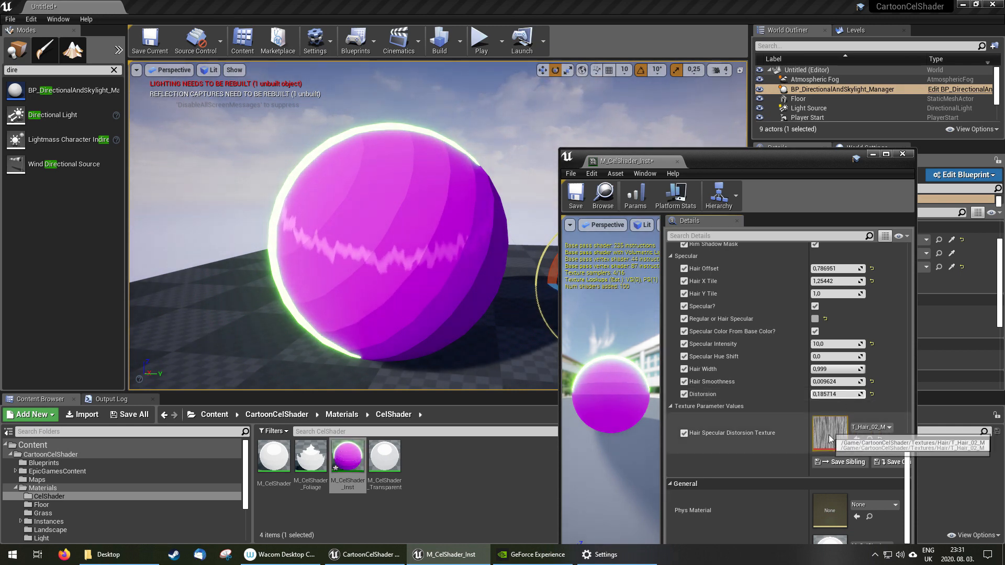
# Reset the Distorsion, Hair Smoothness and Specular Intensity to their defaults and switch back to regular specular.
pyautogui.moveTo(836, 394)
pyautogui.mouseDown()
pyautogui.moveTo(814, 394)
pyautogui.moveTo(830, 395)
pyautogui.mouseUp()
pyautogui.click(873, 395)
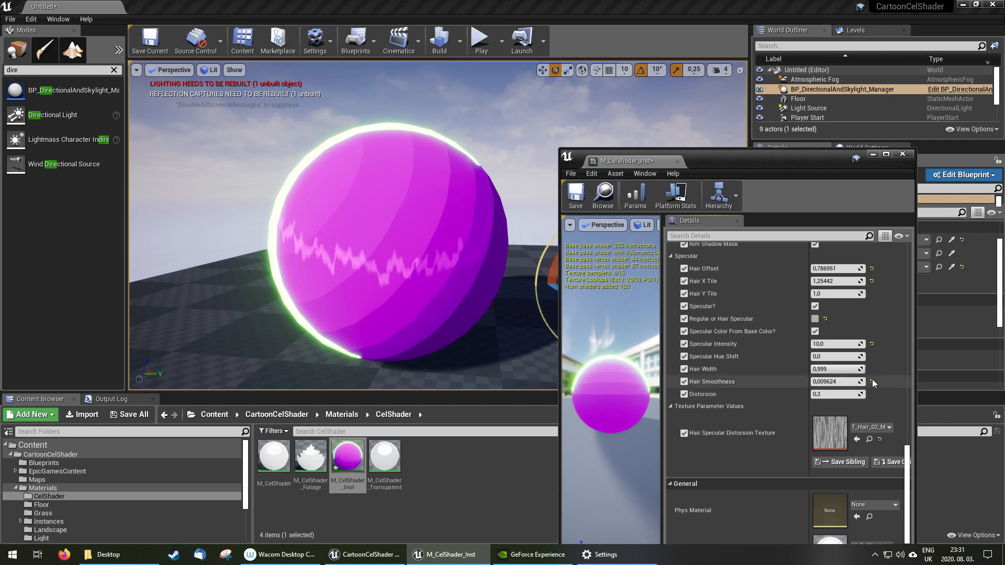
pyautogui.click(872, 382)
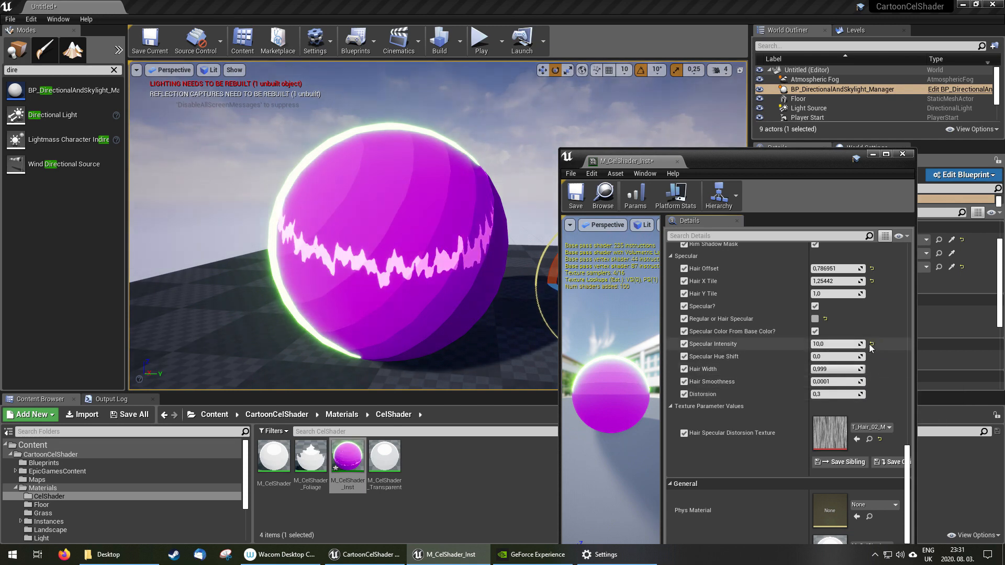
pyautogui.click(873, 344)
pyautogui.scroll(2, 848, 344)
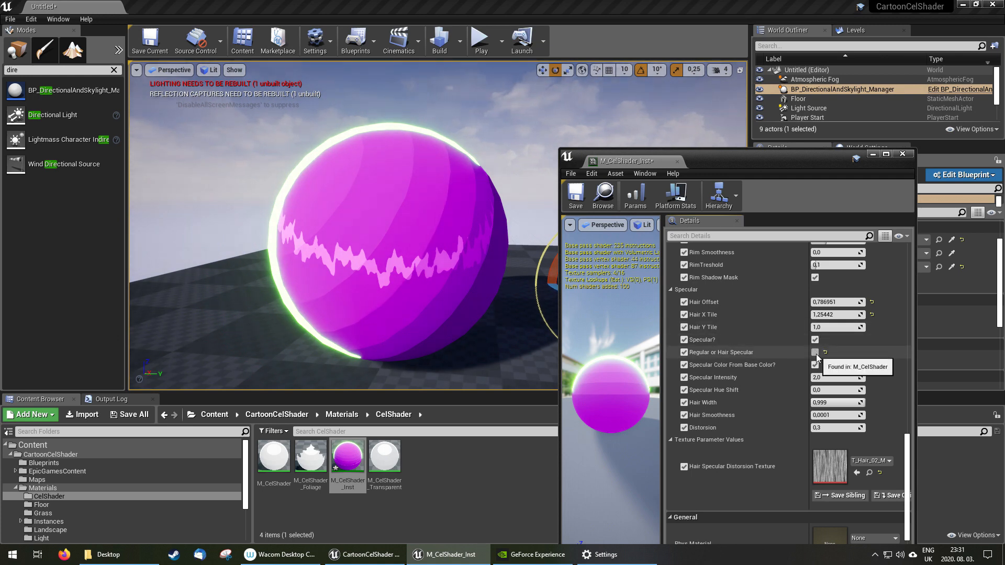
pyautogui.click(816, 353)
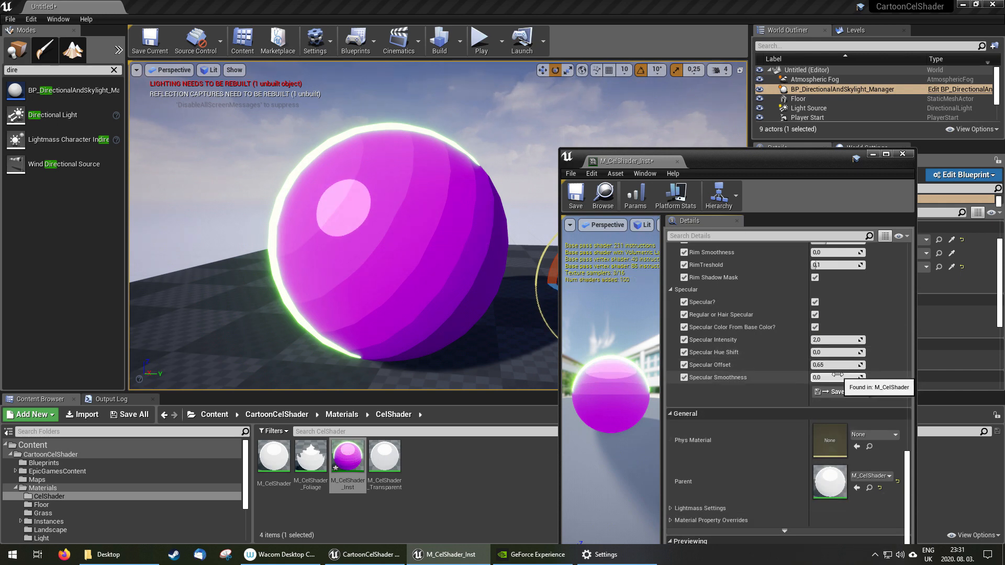
# Delete the purple sphere from the level.
pyautogui.scroll(9, 837, 375)
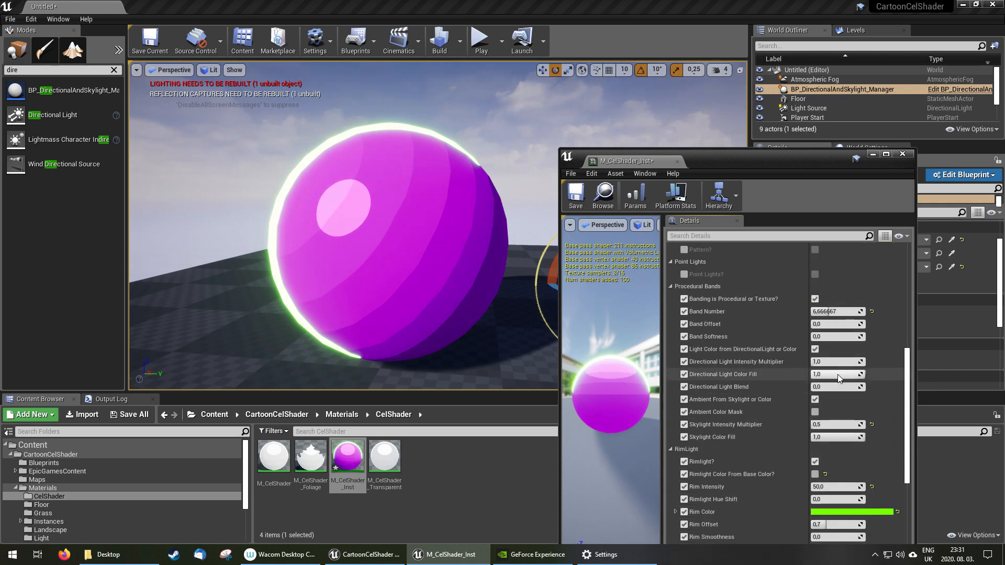
pyautogui.scroll(3, 837, 375)
pyautogui.scroll(5, 832, 376)
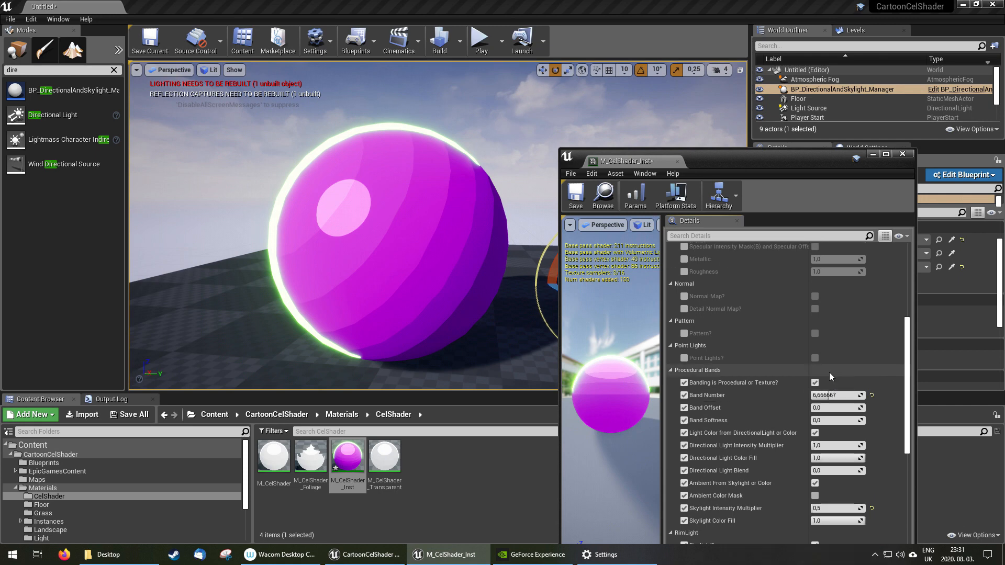
pyautogui.scroll(4, 830, 372)
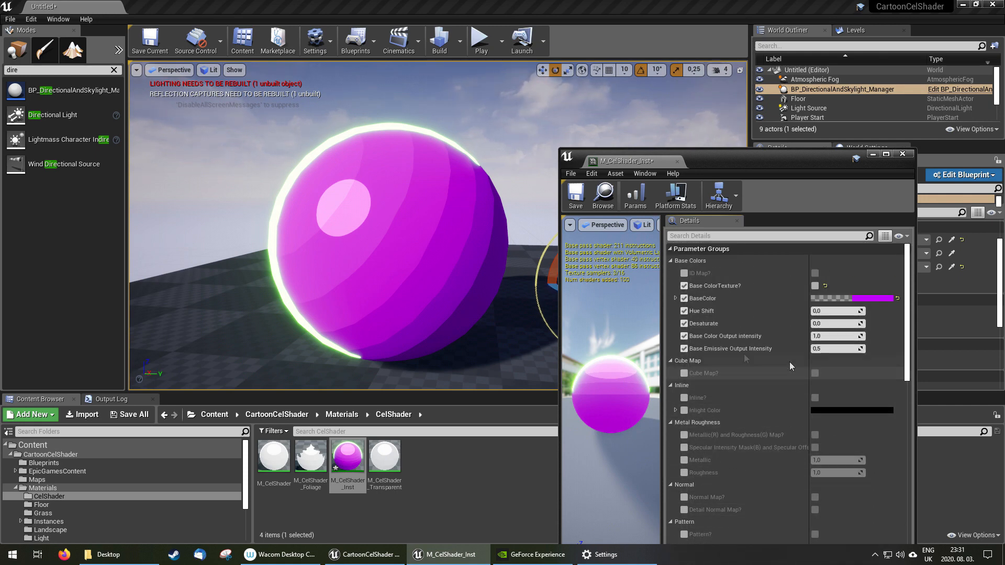
pyautogui.scroll(-5, 440, 214)
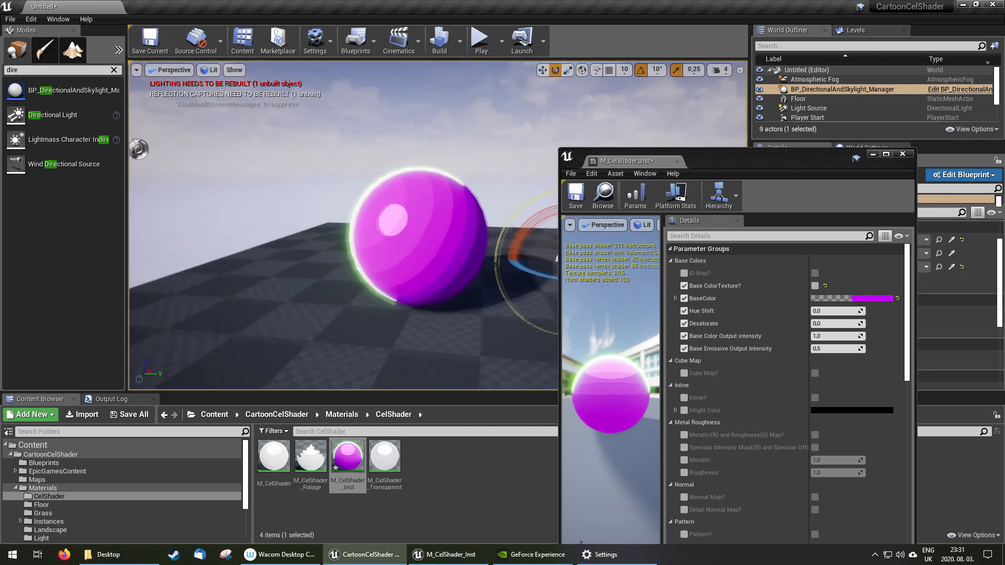
pyautogui.click(408, 230)
pyautogui.press('Delete')
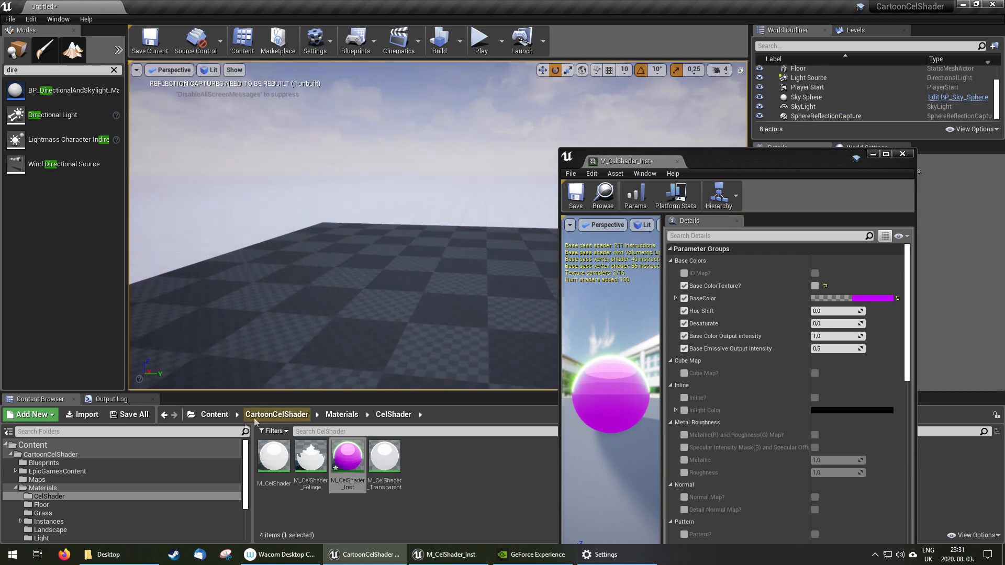
# Place the SM_Statue mesh from the EpicGamesContent StatueMesh Meshes folder on the floor and rotate it about its vertical axis.
pyautogui.click(16, 471)
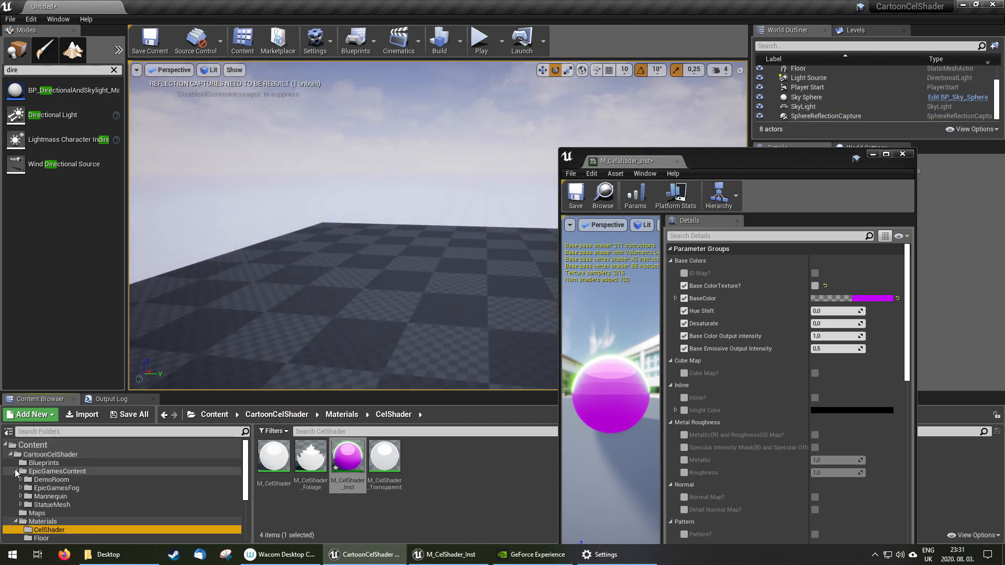
pyautogui.click(52, 505)
pyautogui.doubleClick(278, 455)
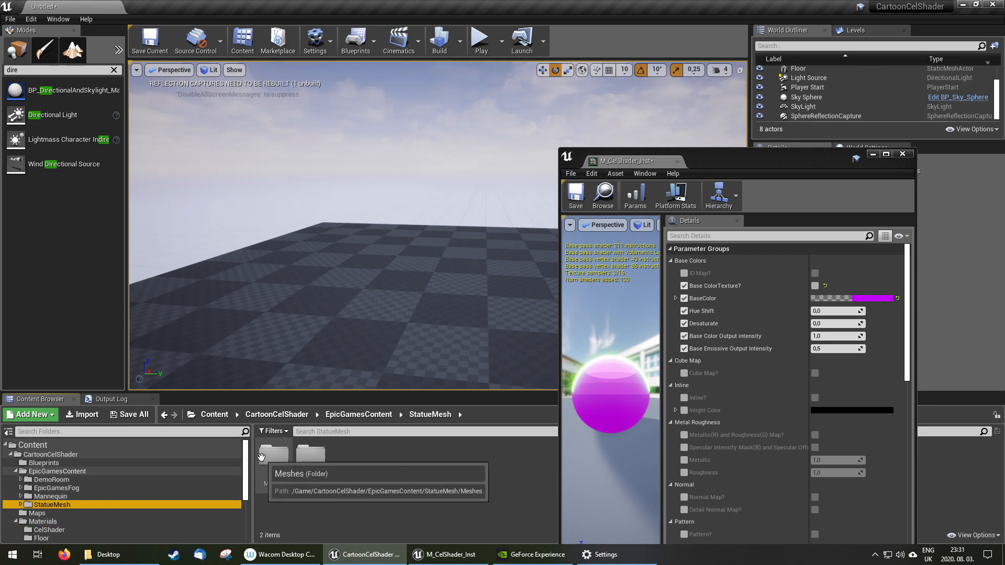
pyautogui.doubleClick(288, 456)
pyautogui.moveTo(313, 429); pyautogui.dragTo(430, 171)
pyautogui.press('e')
pyautogui.moveTo(451, 214); pyautogui.dragTo(390, 214)
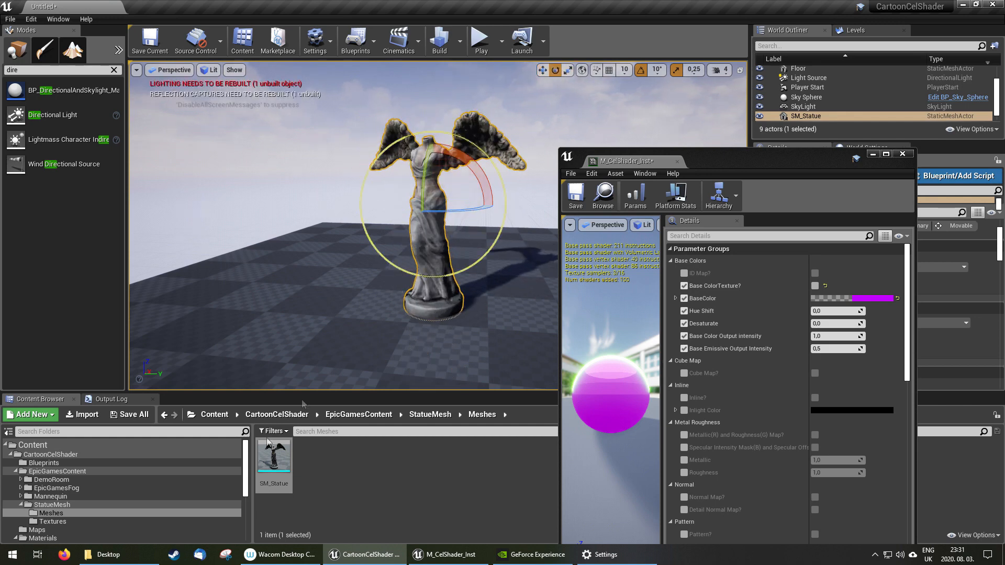
# Apply the M_CelShader_Inst material from the CelShader folder to the statue and bring its torso into close view.
pyautogui.scroll(-2, 63, 506)
pyautogui.click(50, 513)
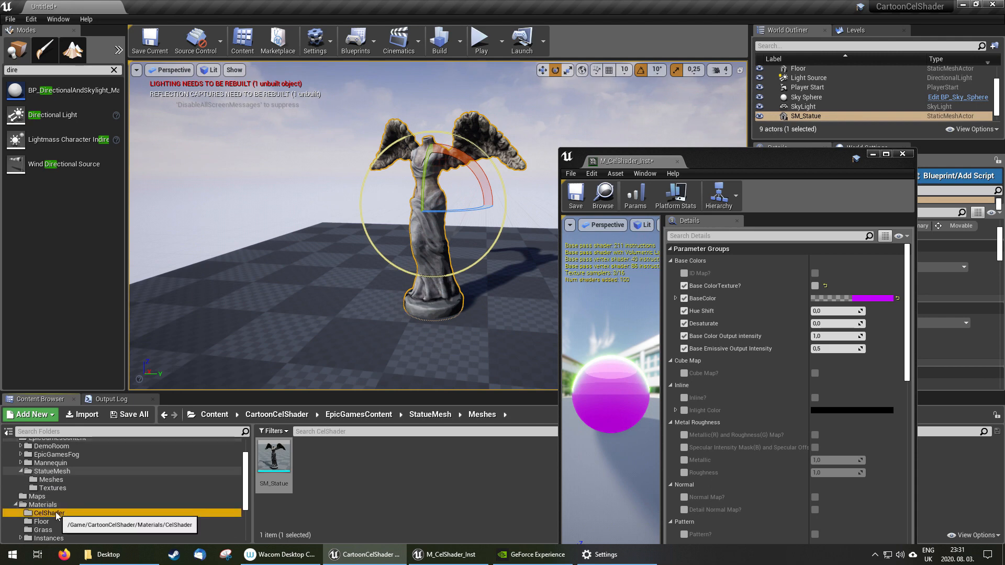
pyautogui.moveTo(348, 458); pyautogui.dragTo(424, 230)
pyautogui.moveTo(446, 214)
pyautogui.mouseDown(button='right')
pyautogui.moveTo(460, 207)
pyautogui.moveTo(435, 207)
pyautogui.moveTo(461, 204)
pyautogui.moveTo(445, 202)
pyautogui.moveTo(451, 217)
pyautogui.moveTo(459, 209)
pyautogui.mouseUp(button='right')
pyautogui.press('w')
pyautogui.press('w')
pyautogui.press('s')
pyautogui.press('w')
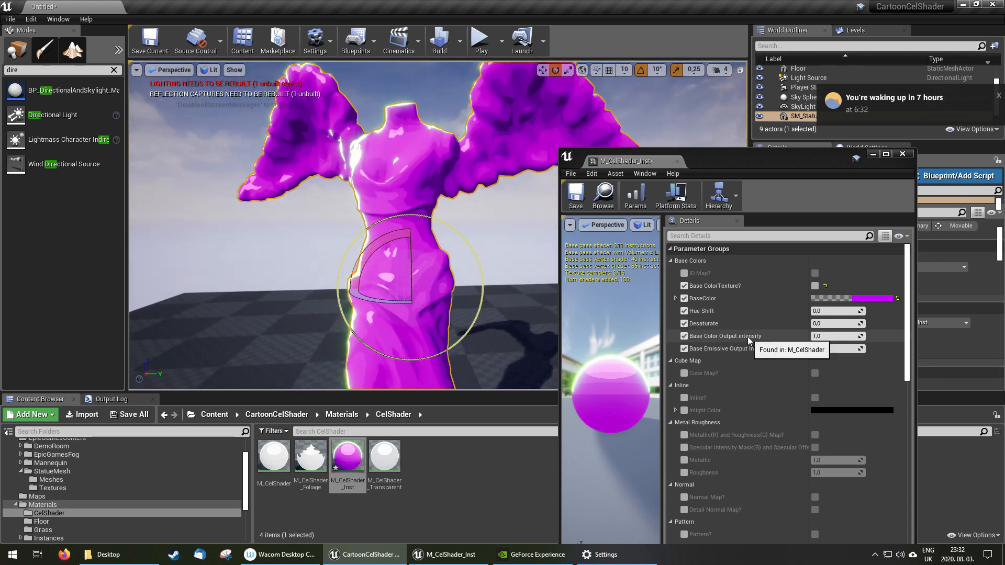
# Turn on the ID Map option and enable the Red, Green and Blue Channel Color overrides.
pyautogui.click(685, 274)
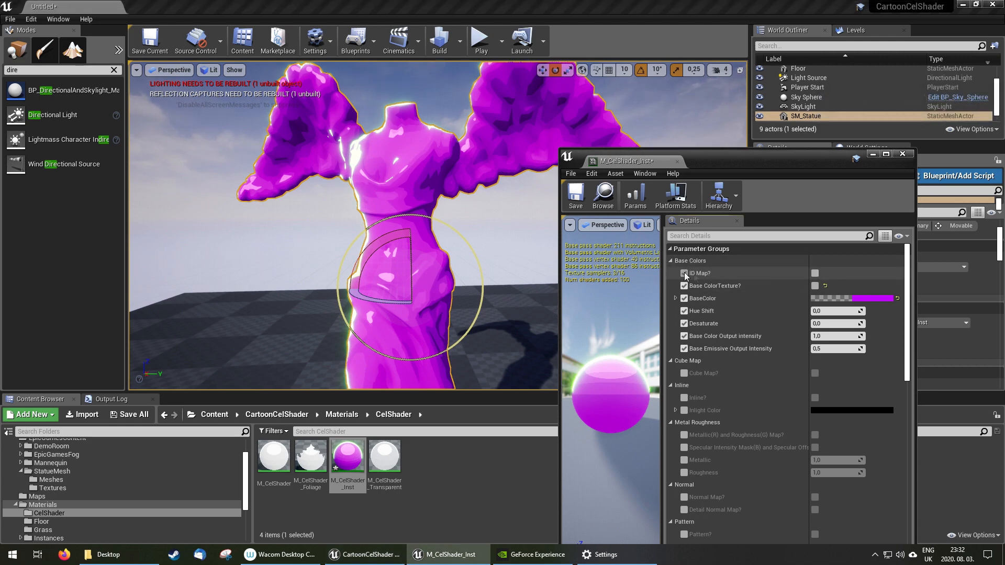
pyautogui.click(816, 274)
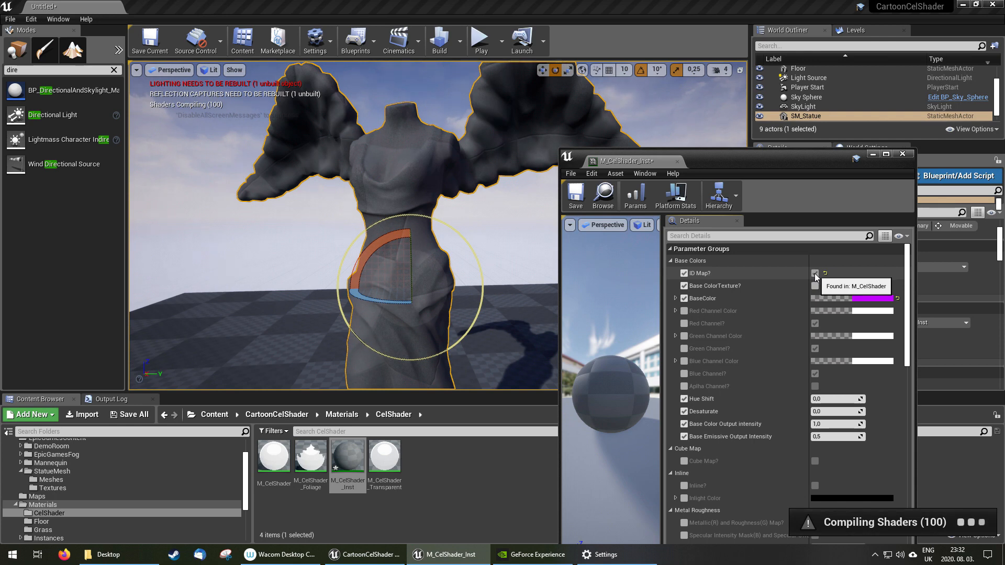
pyautogui.scroll(-12, 801, 376)
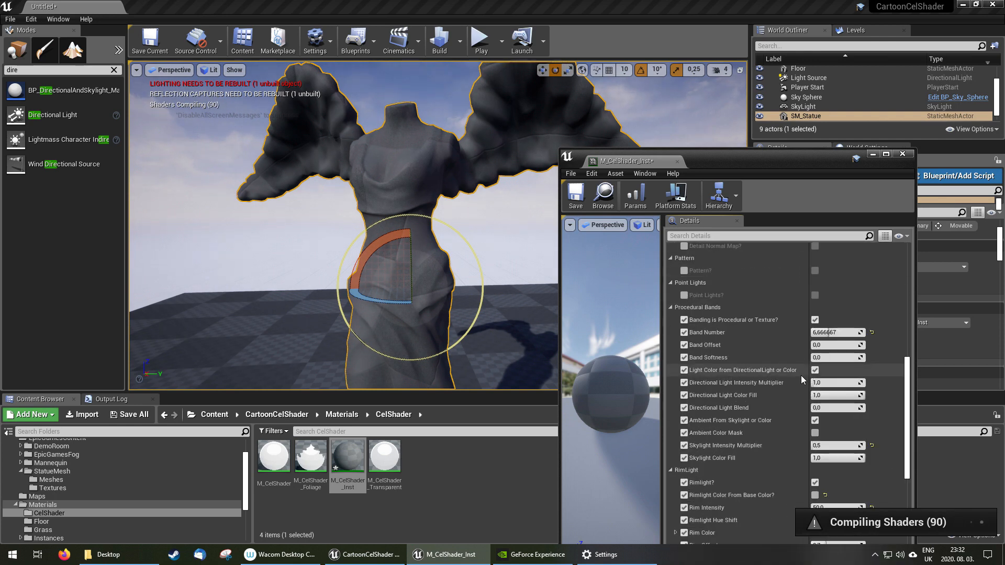
pyautogui.scroll(-4, 800, 375)
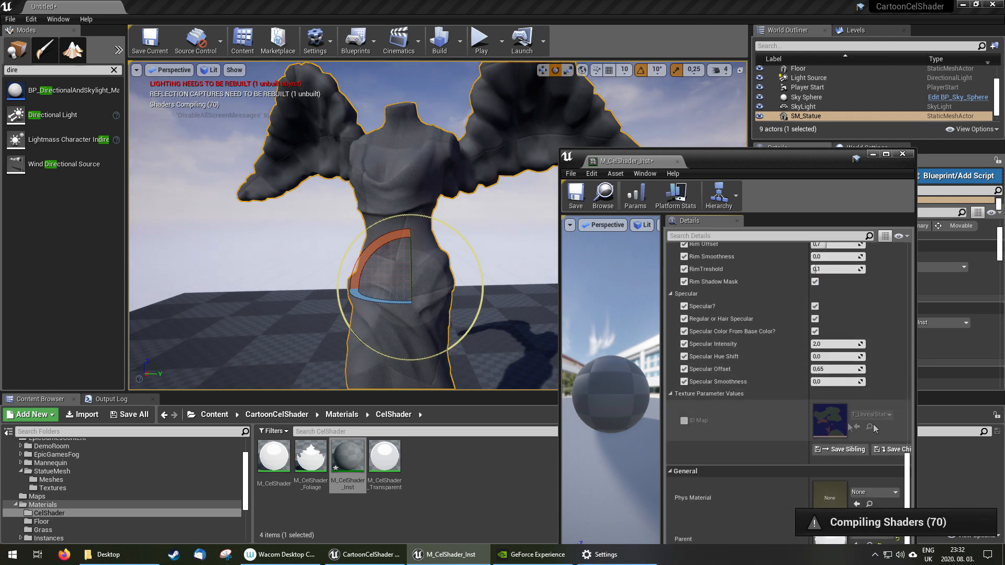
pyautogui.moveTo(908, 473); pyautogui.dragTo(913, 266)
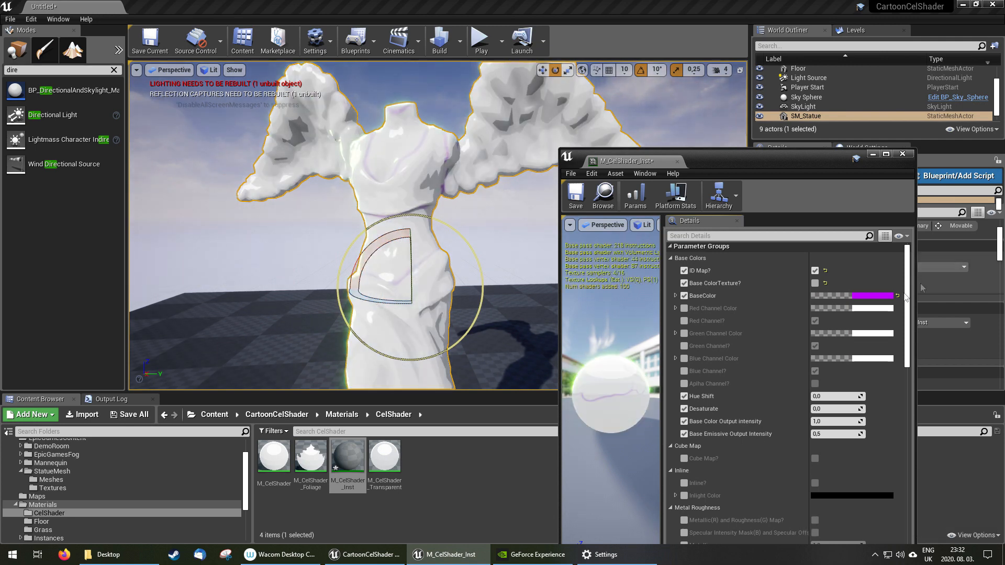
pyautogui.click(684, 333)
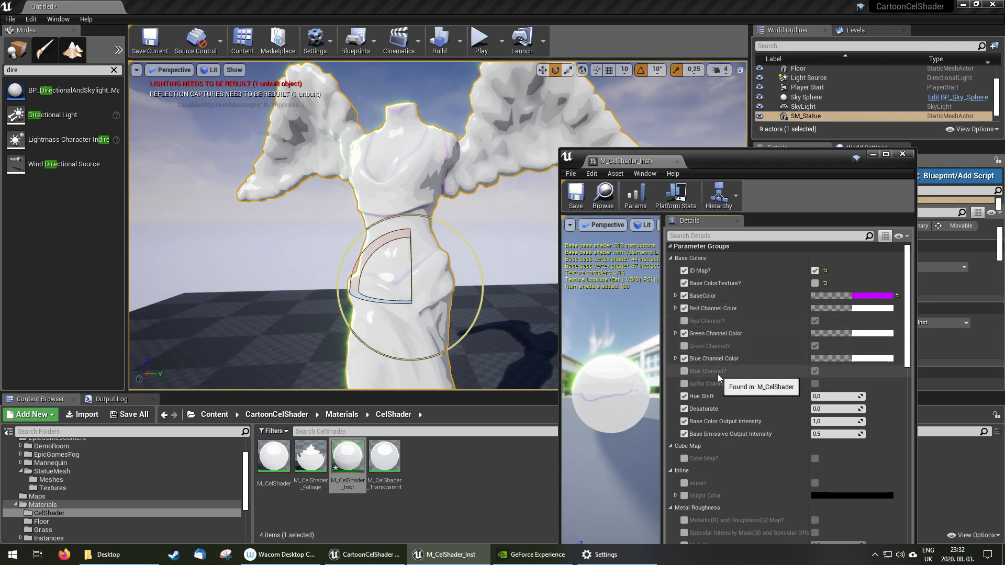
# Check the ID Map texture and set the Red Channel Color to turquoise.
pyautogui.scroll(-4, 797, 394)
pyautogui.scroll(-15, 799, 394)
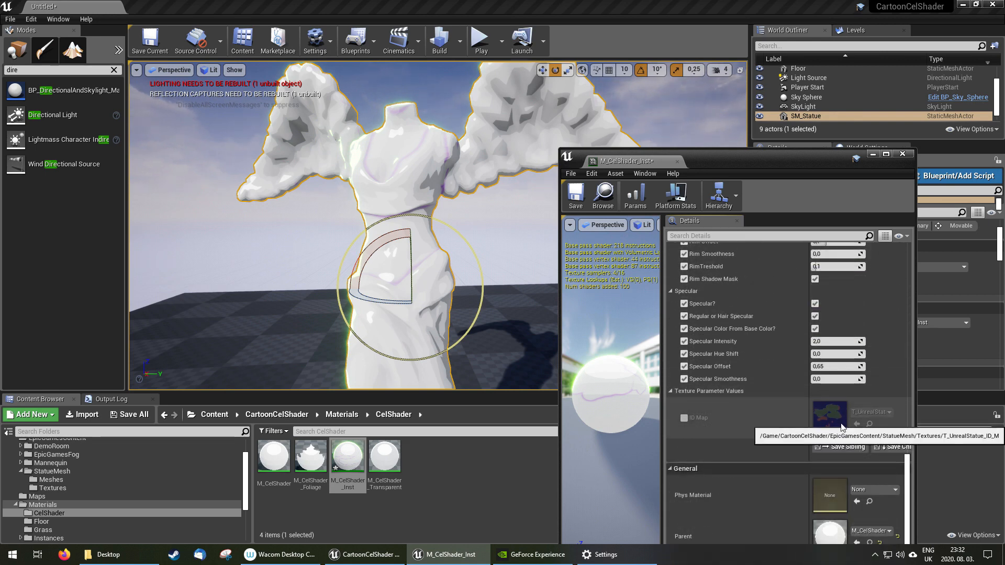
pyautogui.scroll(5, 835, 398)
pyautogui.scroll(10, 834, 394)
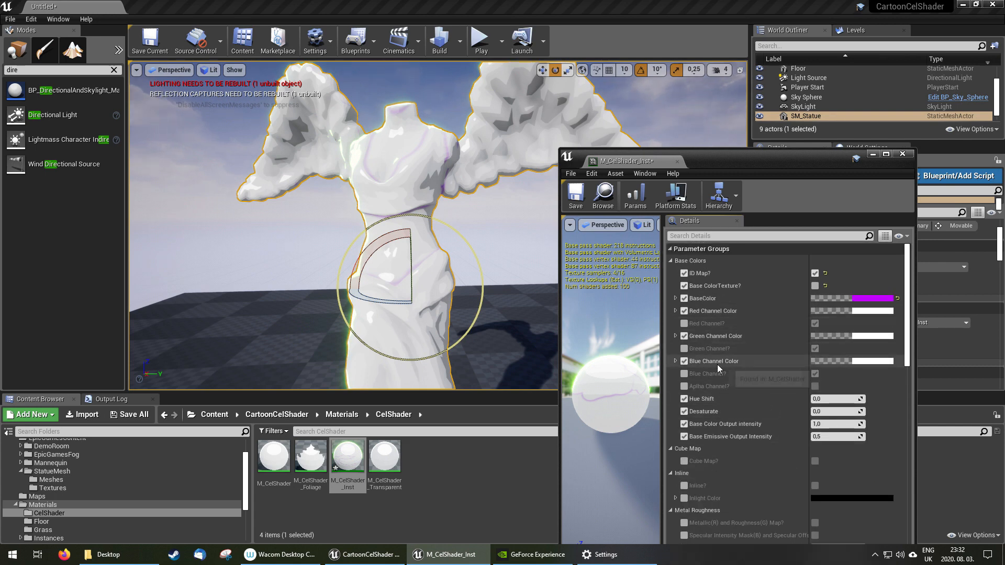
pyautogui.click(860, 312)
pyautogui.moveTo(712, 352); pyautogui.dragTo(654, 372)
pyautogui.click(793, 517)
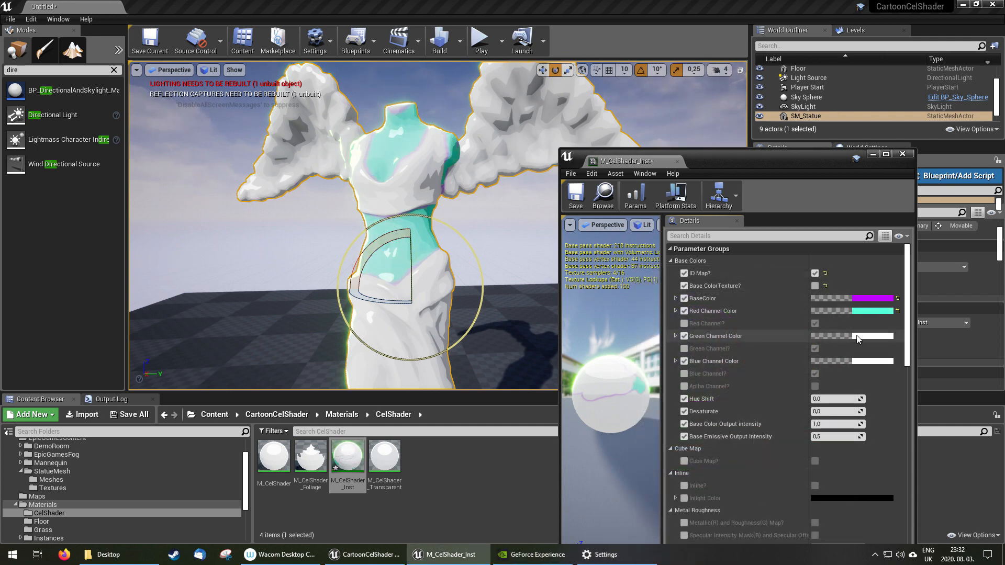
# Set the Green Channel Color to purple (sRGB C800FF00) and the Blue Channel Color to bright green (sRGB 2DFF4700).
pyautogui.click(859, 338)
pyautogui.moveTo(699, 356); pyautogui.dragTo(725, 324)
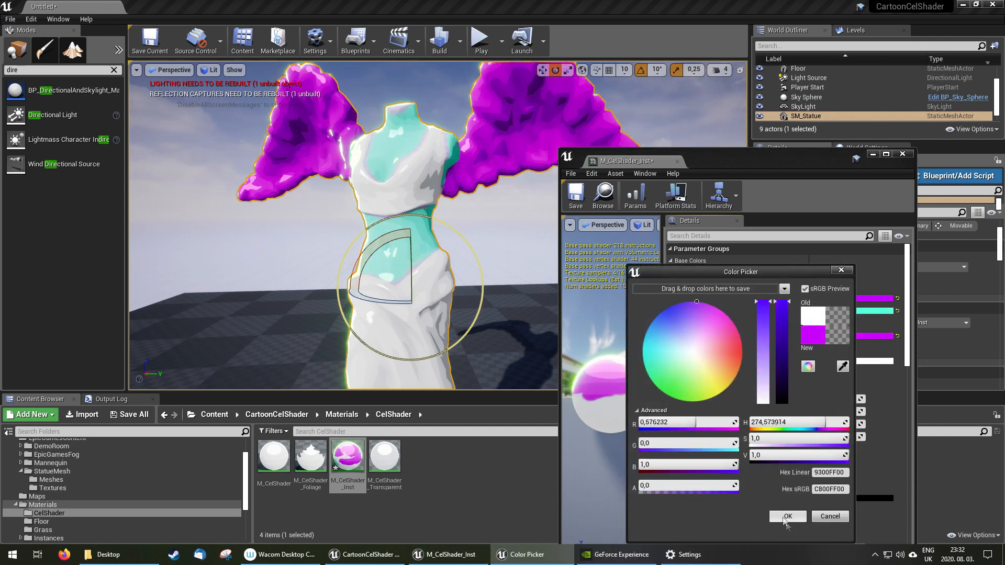
pyautogui.click(786, 516)
pyautogui.click(875, 361)
pyautogui.click(709, 403)
pyautogui.moveTo(709, 403); pyautogui.dragTo(676, 394)
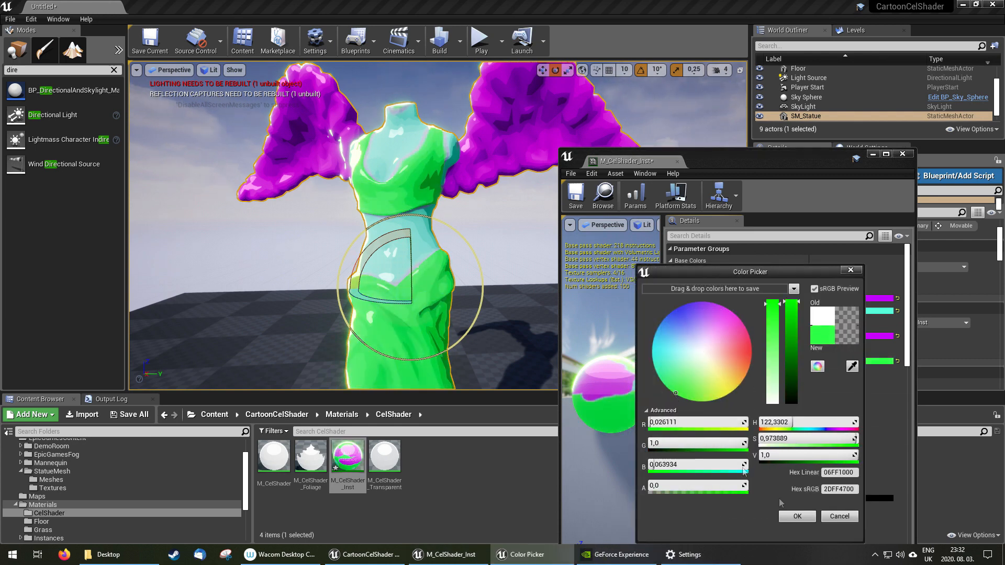
pyautogui.click(798, 518)
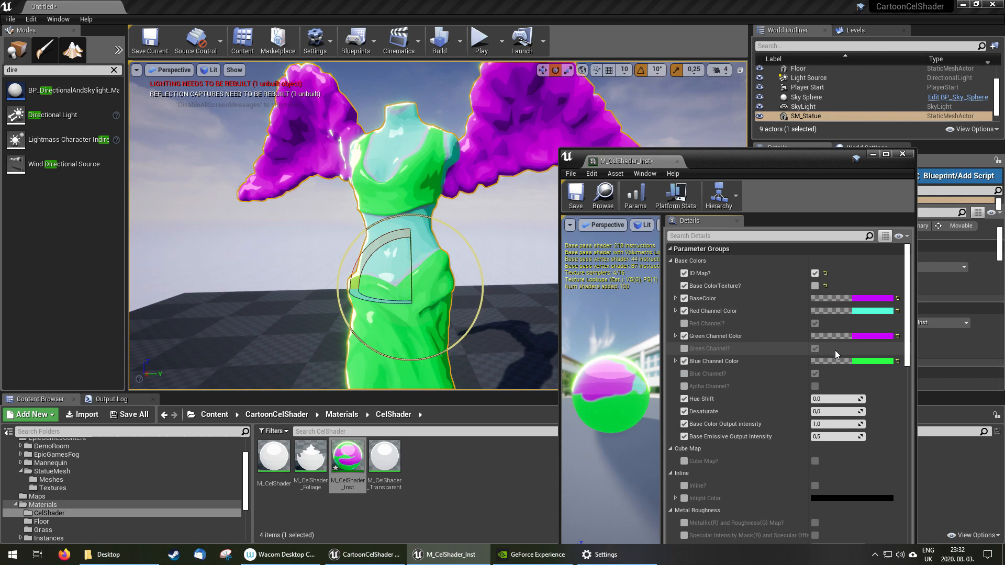
# Enable the Normal Map? override and turn the normal map on.
pyautogui.scroll(-5, 835, 351)
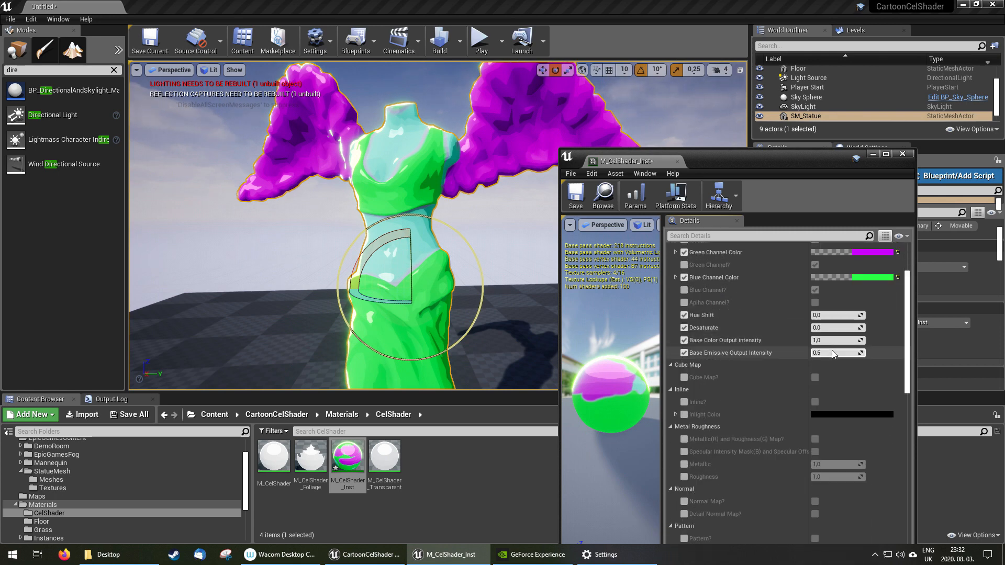
pyautogui.scroll(-2, 831, 350)
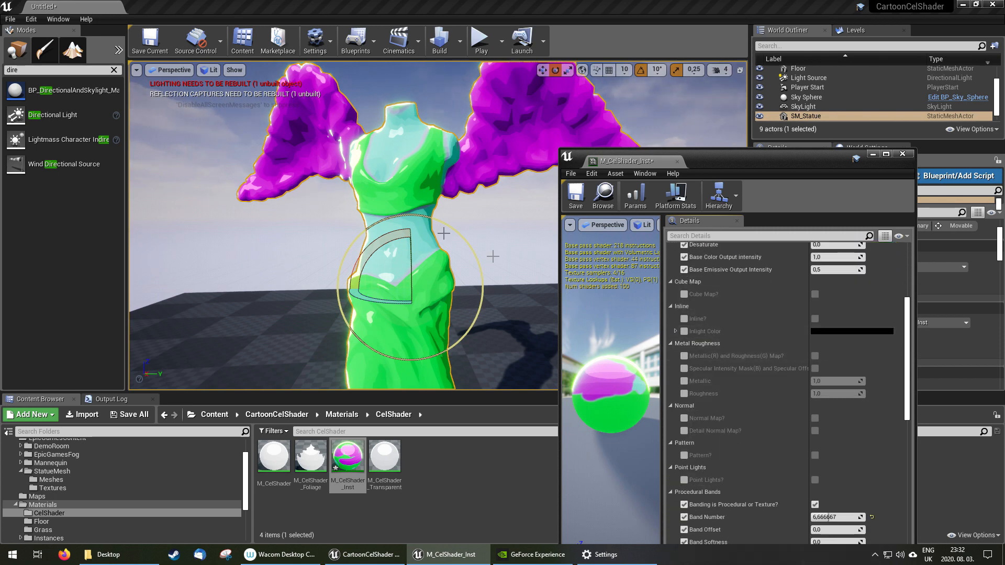
pyautogui.moveTo(418, 224); pyautogui.dragTo(458, 205, button='right')
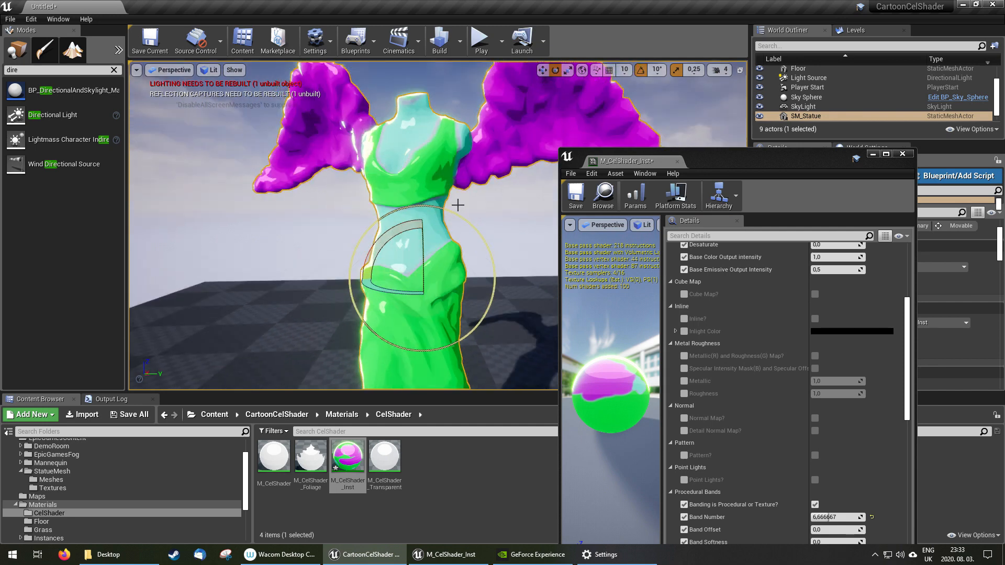
pyautogui.click(685, 418)
pyautogui.click(685, 419)
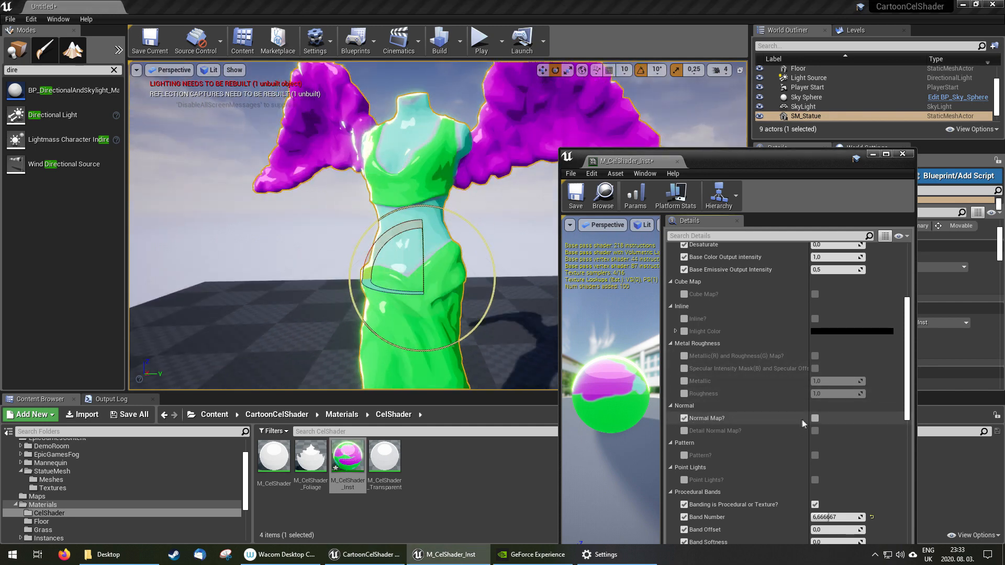
pyautogui.click(815, 418)
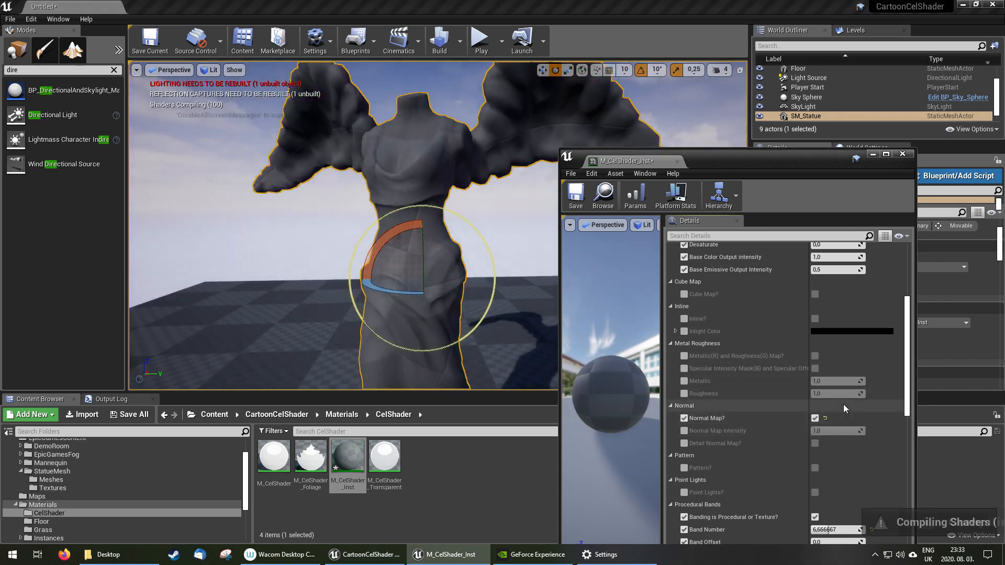
# Enable the Normal Map texture override and assign the T_UnrealStatue_N texture to it.
pyautogui.scroll(-5, 854, 406)
pyautogui.scroll(-10, 854, 407)
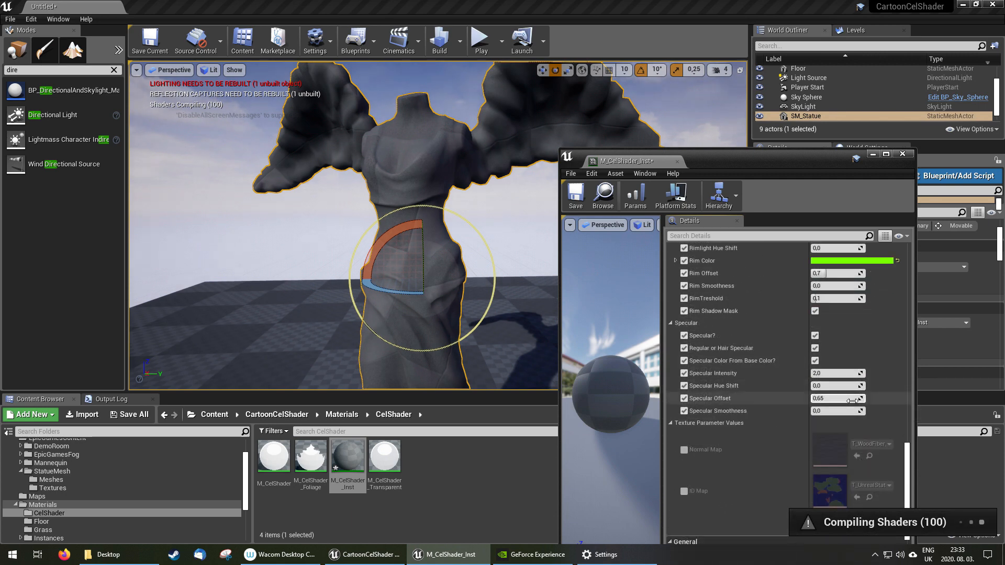
pyautogui.click(684, 416)
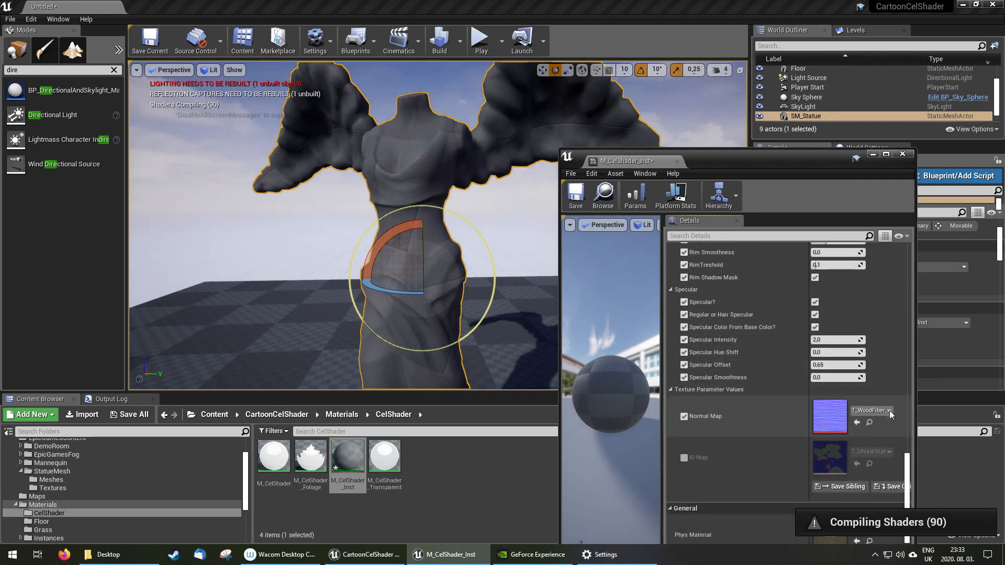
pyautogui.click(885, 412)
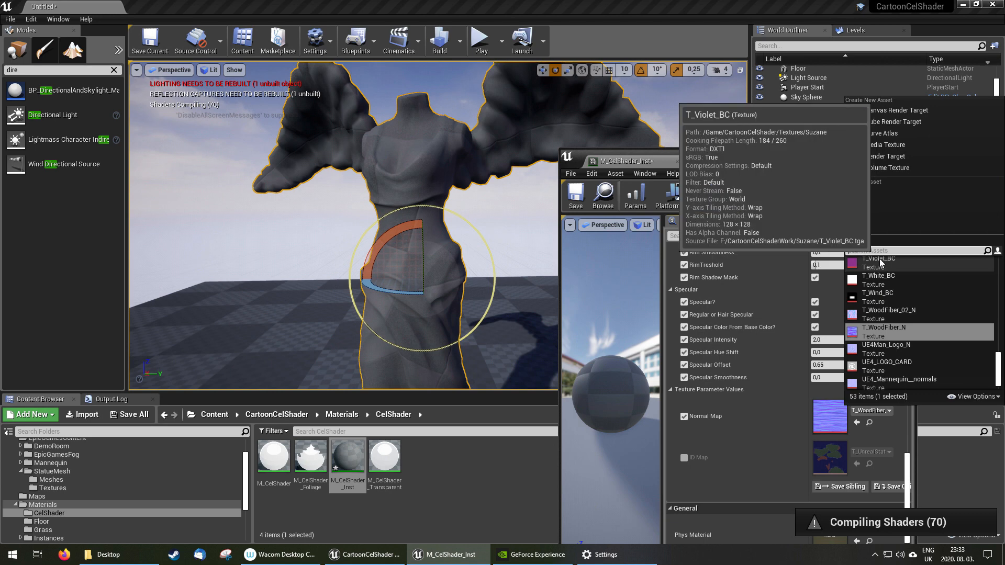
pyautogui.write('stut')
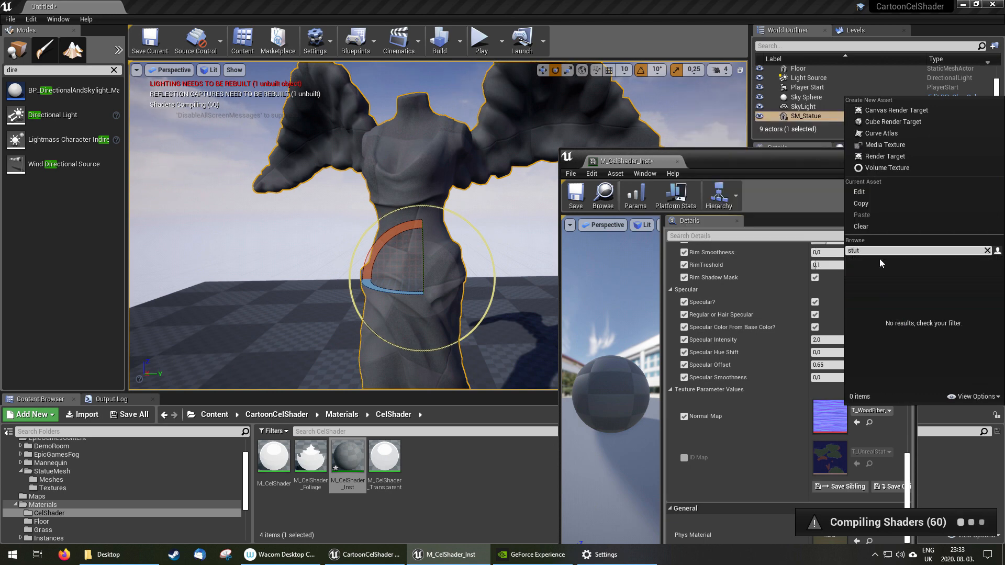
pyautogui.press('BackSpace')
pyautogui.press('BackSpace')
pyautogui.press('BackSpace')
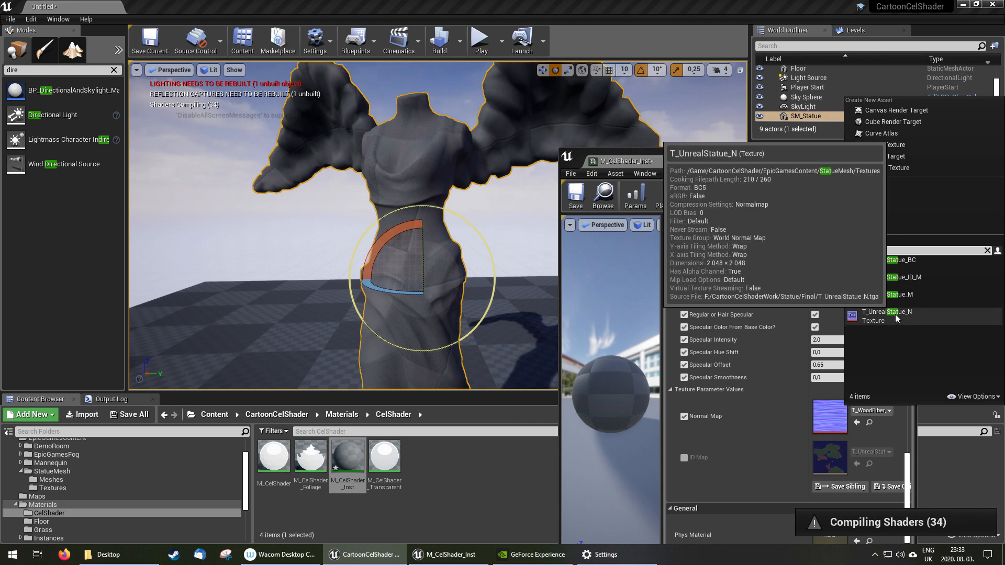
pyautogui.click(896, 316)
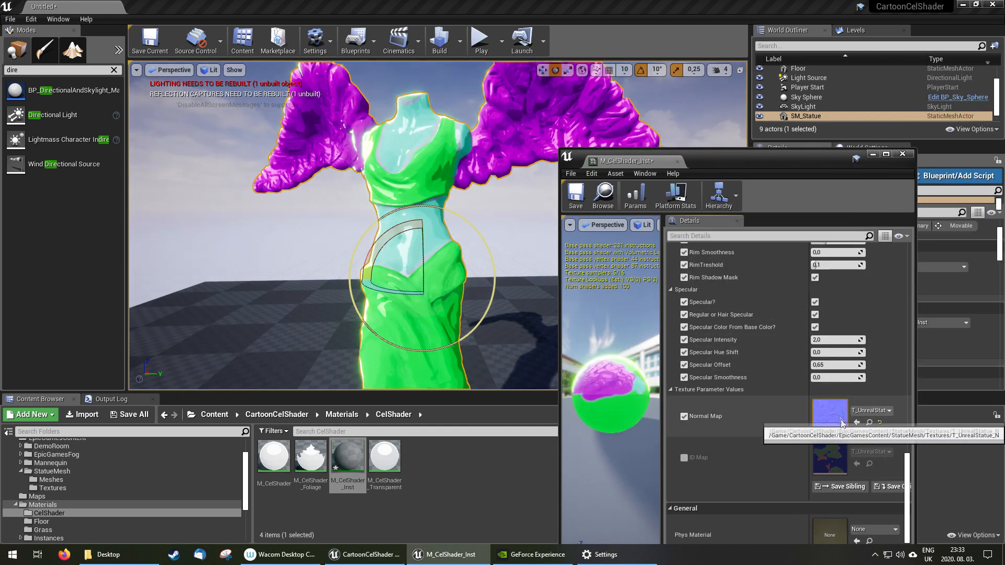
# Set the Specular Intensity to 0.
pyautogui.scroll(1, 785, 360)
pyautogui.click(834, 357)
pyautogui.write('0')
pyautogui.press('Return')
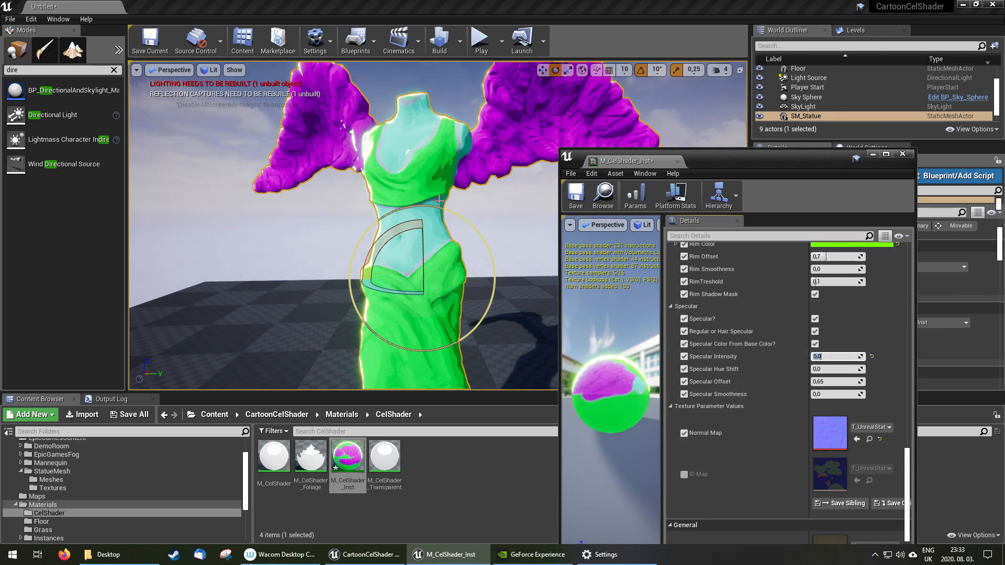
# Darken the turquoise Red Channel Color.
pyautogui.scroll(15, 841, 311)
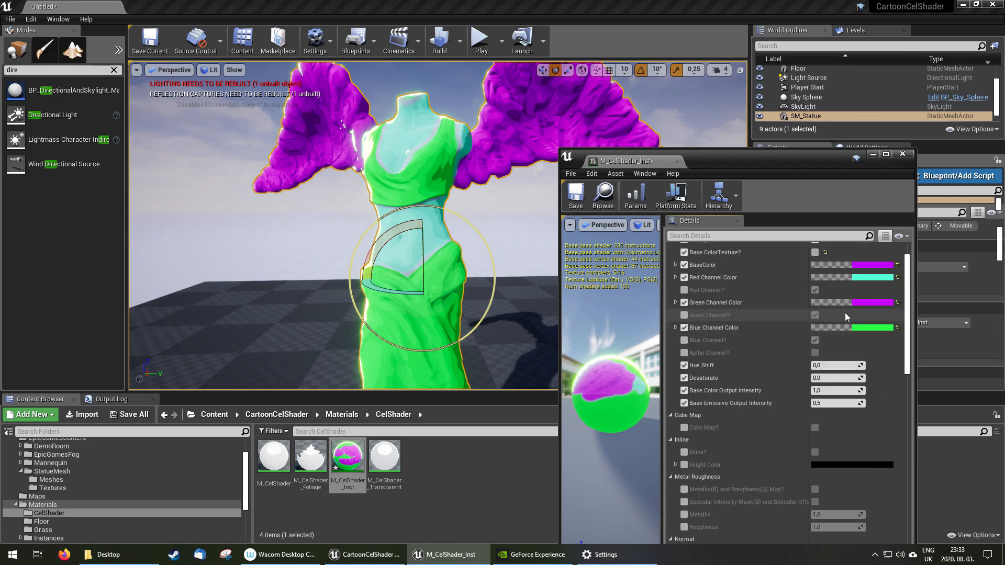
pyautogui.click(870, 312)
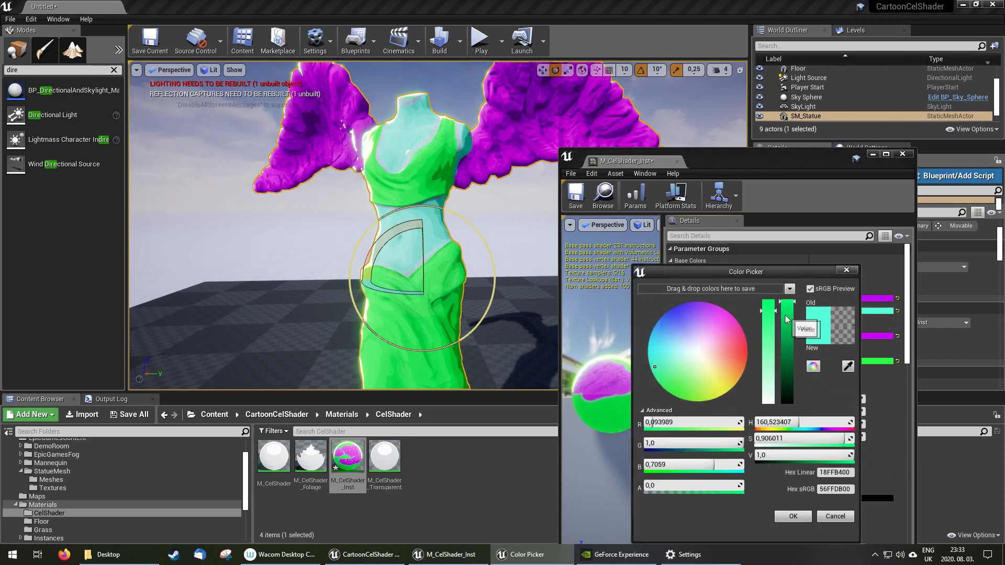
pyautogui.click(847, 269)
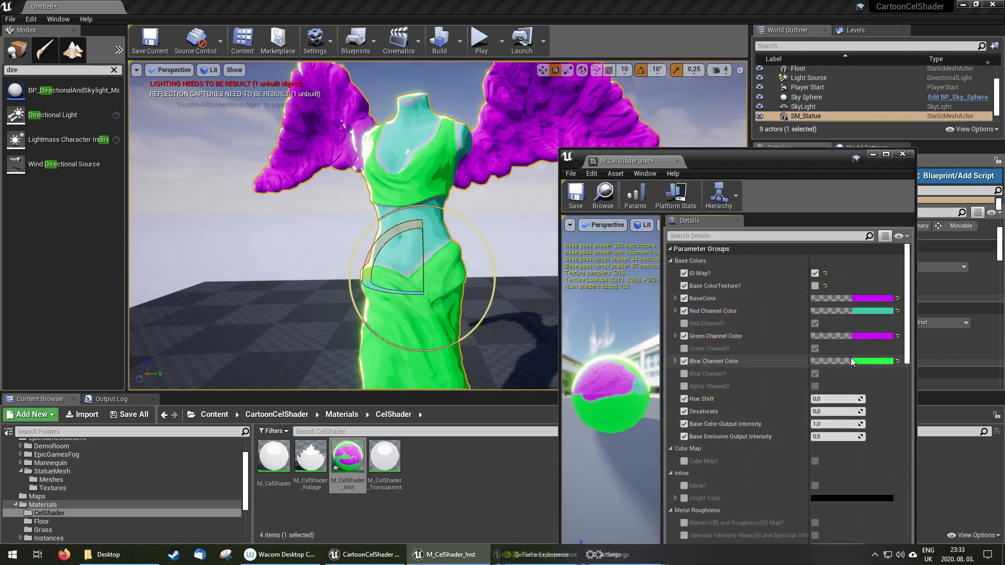
# Set the Blue Channel Color to a muted green (sRGB 4E9B6E00).
pyautogui.click(856, 362)
pyautogui.click(661, 371)
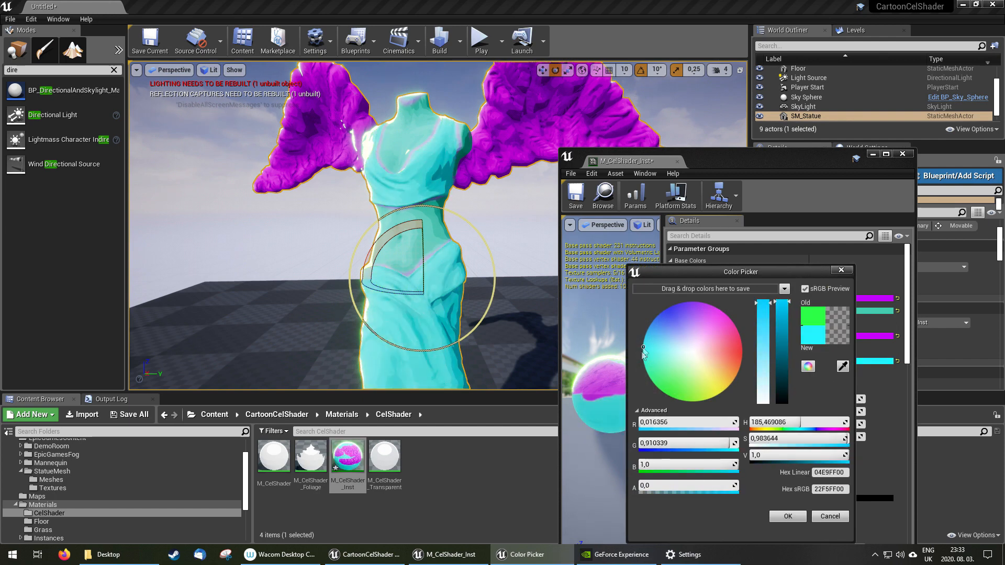
pyautogui.moveTo(661, 368); pyautogui.dragTo(663, 377)
pyautogui.moveTo(780, 335); pyautogui.dragTo(782, 370)
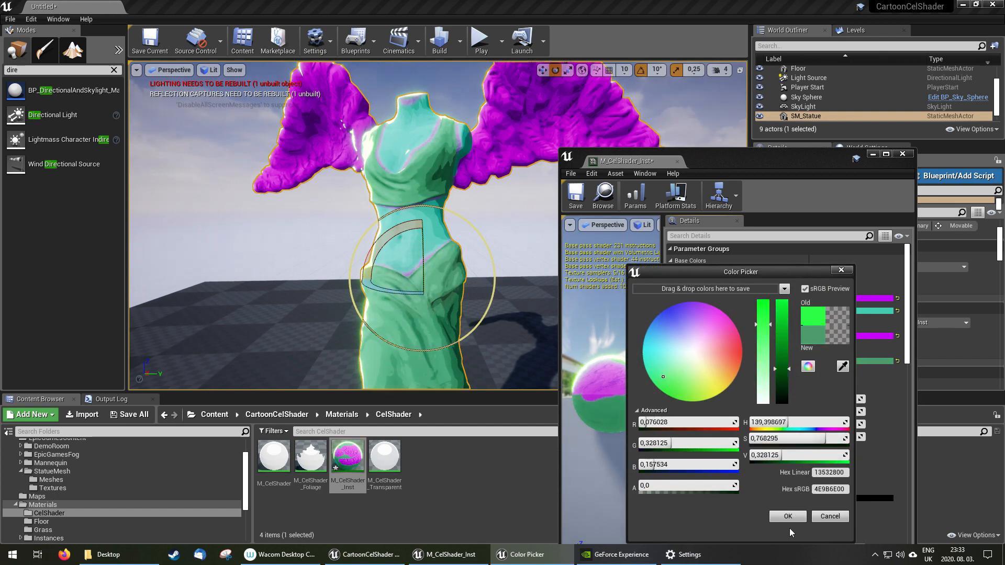
pyautogui.click(788, 517)
# Darken the Red Channel Color slightly more and set the Green Channel Color to dark purple (sRGB 7E00A200).
pyautogui.click(869, 312)
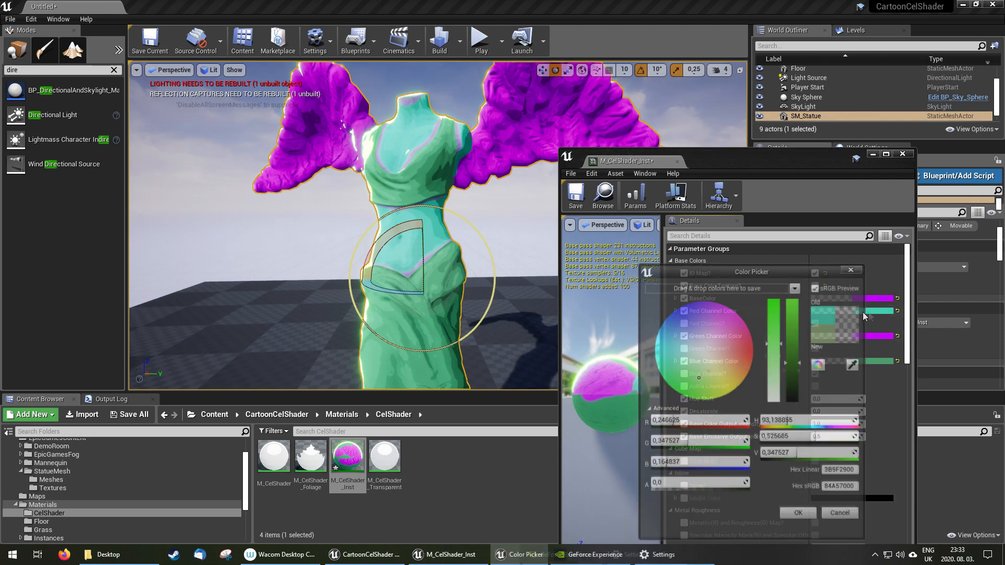
pyautogui.moveTo(793, 341); pyautogui.dragTo(794, 352)
pyautogui.click(854, 271)
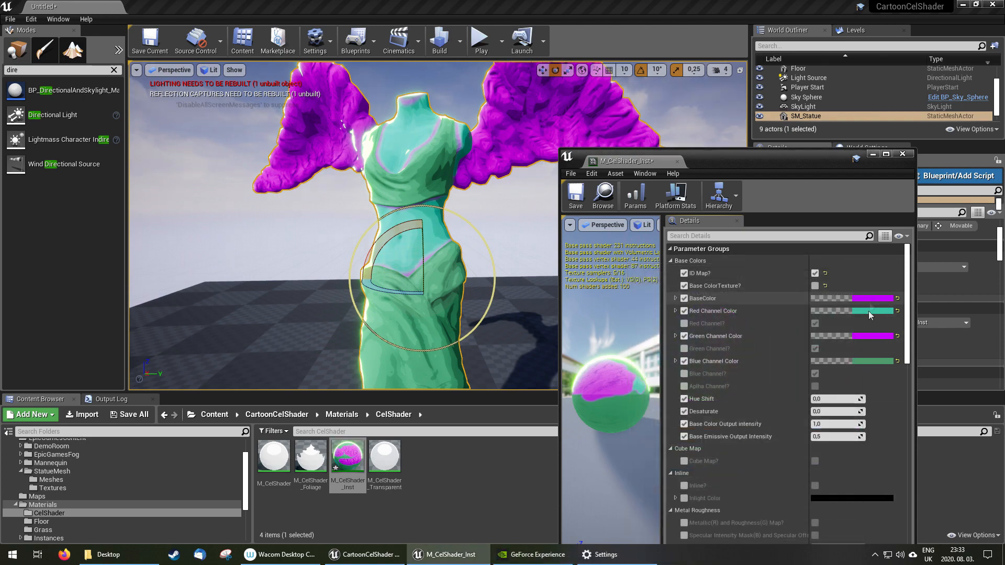
pyautogui.click(863, 337)
pyautogui.moveTo(791, 341); pyautogui.dragTo(791, 363)
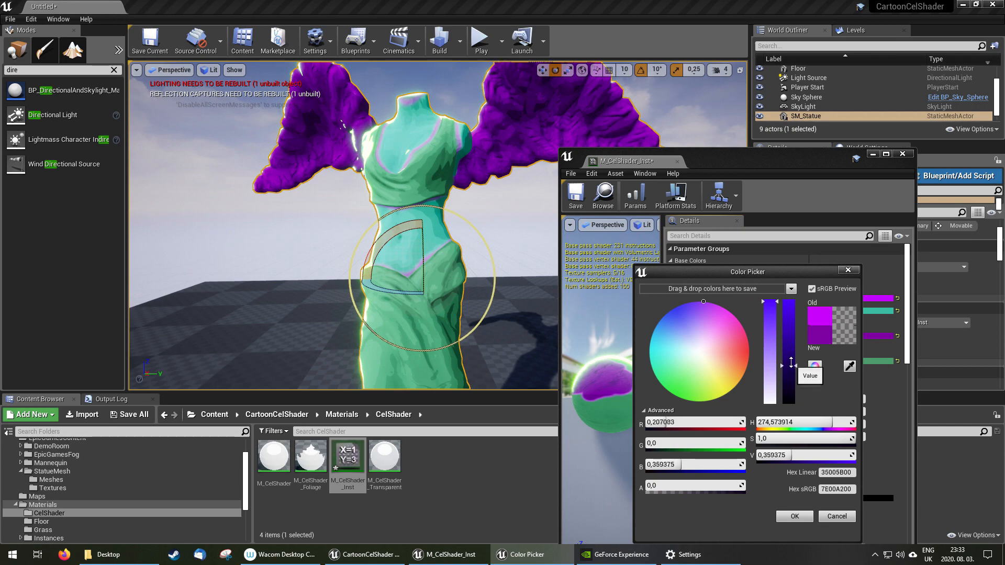
pyautogui.click(790, 517)
# Deselect the statue by selecting the sky sphere, then enable the Normal Map Intensity override and set it to 0.
pyautogui.keyDown('alt'); pyautogui.moveTo(487, 262); pyautogui.dragTo(549, 240); pyautogui.keyUp('alt')
pyautogui.moveTo(487, 251)
pyautogui.mouseDown(button='right')
pyautogui.moveTo(461, 261)
pyautogui.moveTo(534, 254)
pyautogui.moveTo(503, 252)
pyautogui.mouseUp(button='right')
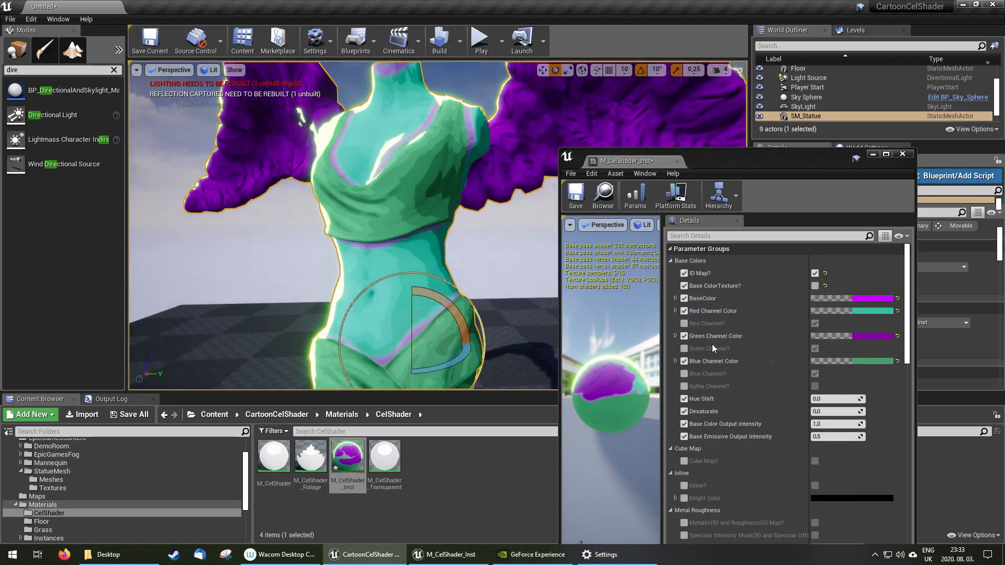
pyautogui.scroll(-2, 769, 356)
pyautogui.click(471, 252)
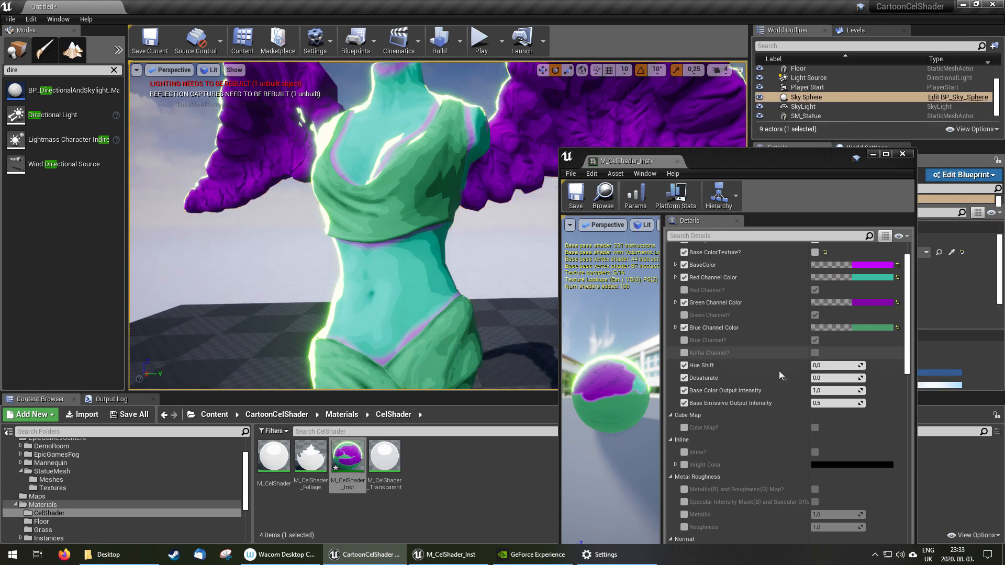
pyautogui.scroll(-6, 758, 356)
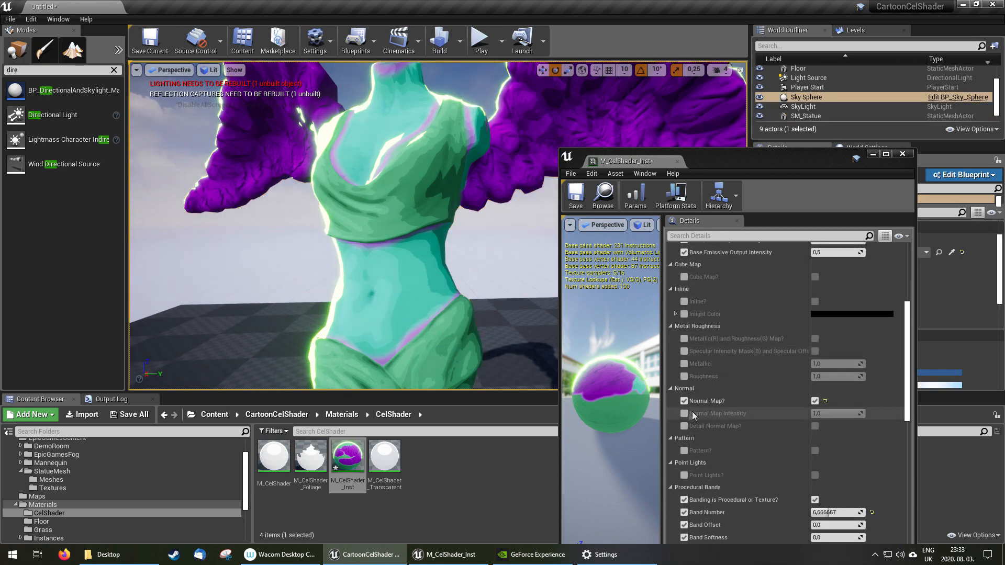
pyautogui.click(685, 414)
pyautogui.moveTo(837, 414); pyautogui.dragTo(814, 413)
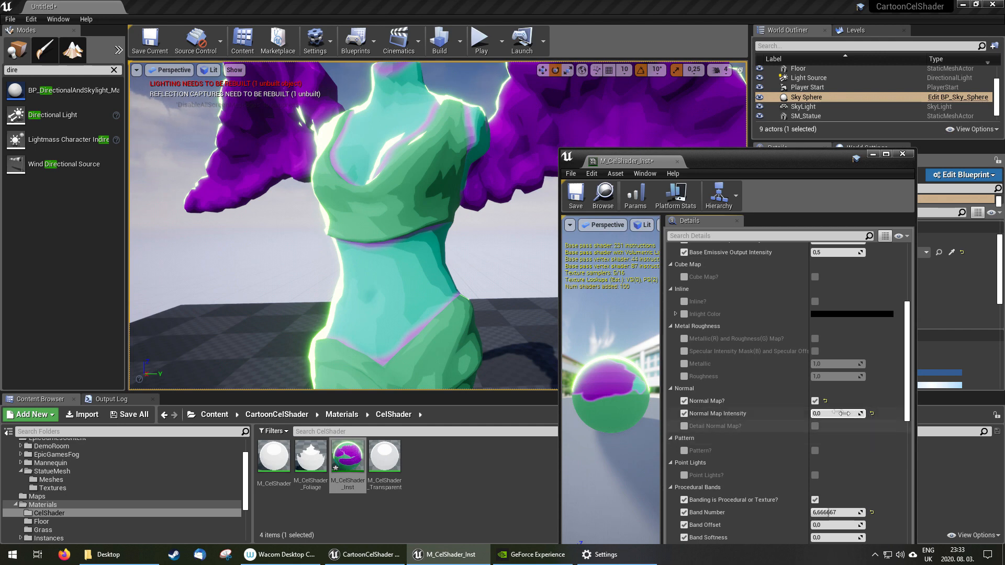
# Set the Normal Map Intensity back to 1.0.
pyautogui.moveTo(503, 222); pyautogui.dragTo(496, 208, button='right')
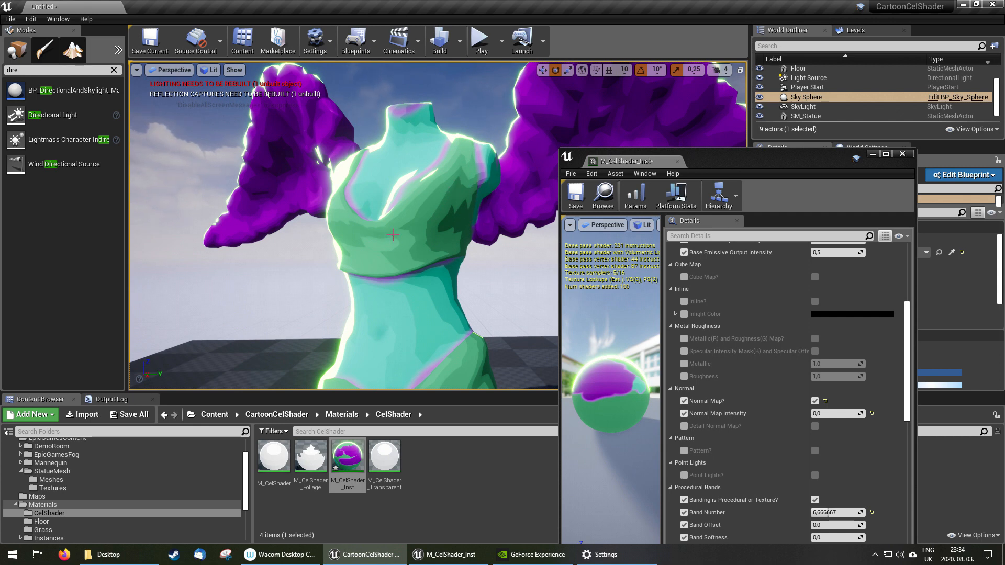
pyautogui.moveTo(819, 412); pyautogui.dragTo(861, 414)
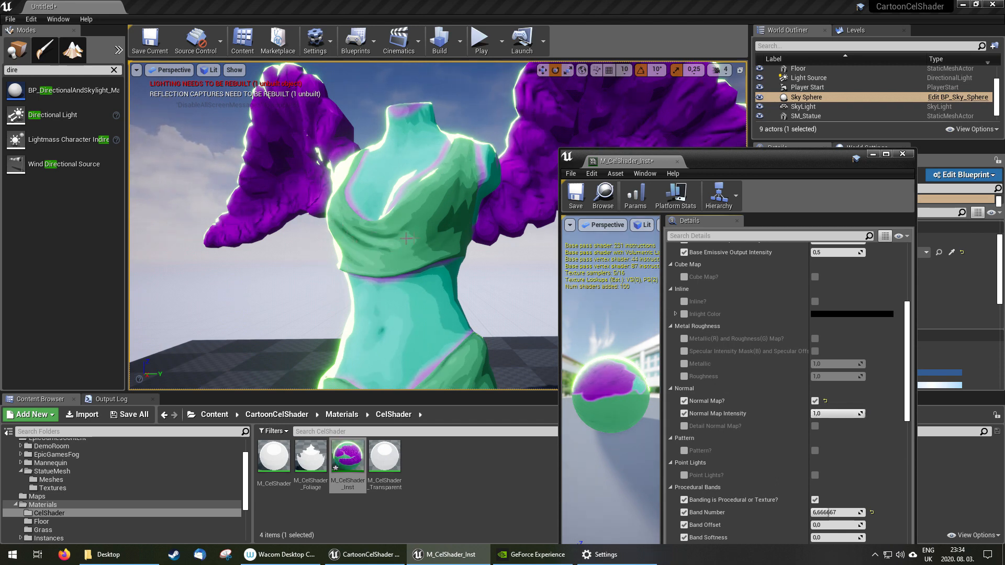
pyautogui.moveTo(433, 285)
pyautogui.mouseDown(button='right')
pyautogui.moveTo(433, 313)
pyautogui.moveTo(429, 304)
pyautogui.mouseUp(button='right')
# Set the Band Number to about 4.76 and the Band Offset to about -0.24.
pyautogui.scroll(-5, 752, 388)
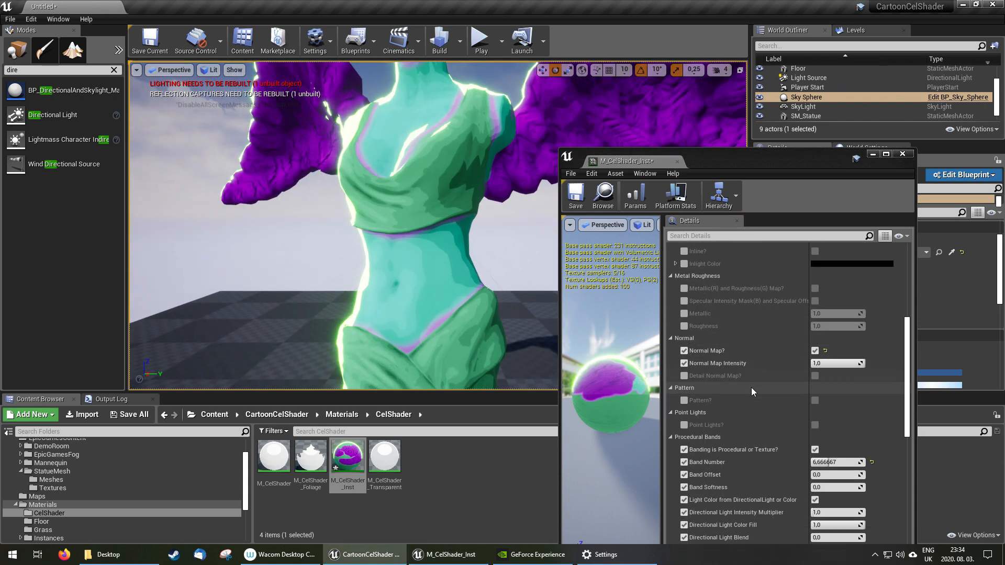
pyautogui.moveTo(833, 429); pyautogui.dragTo(810, 428)
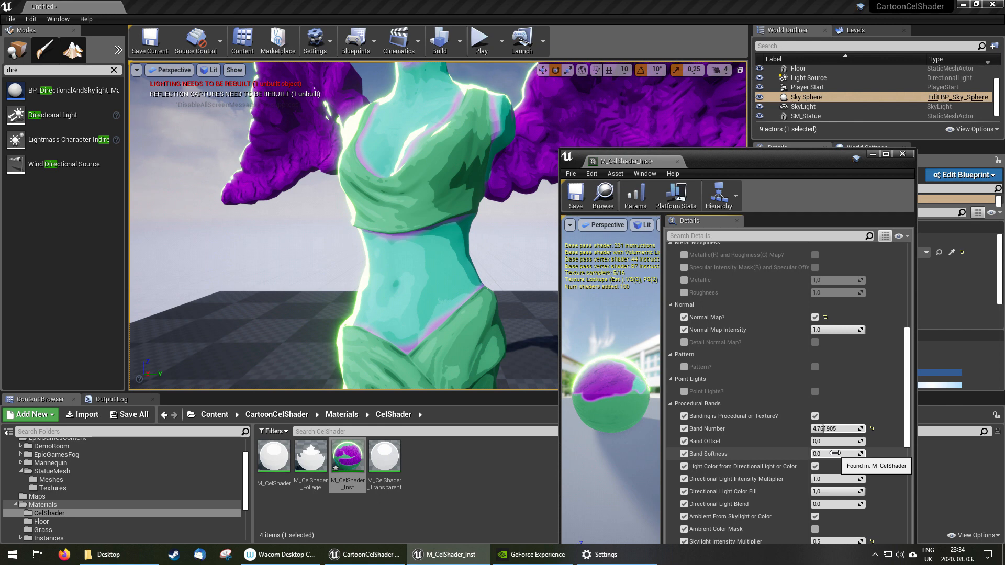
pyautogui.moveTo(835, 441); pyautogui.dragTo(812, 441)
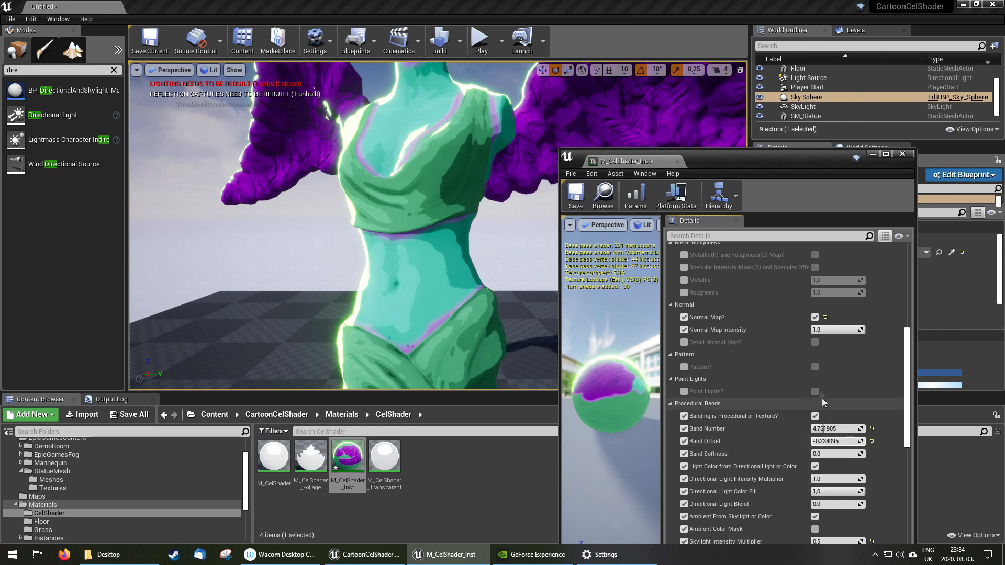
# Turn on Detail Normal Map? and enable the Detail Normal Map Intensity, X Tiling and Y Tiling overrides.
pyautogui.scroll(4, 819, 392)
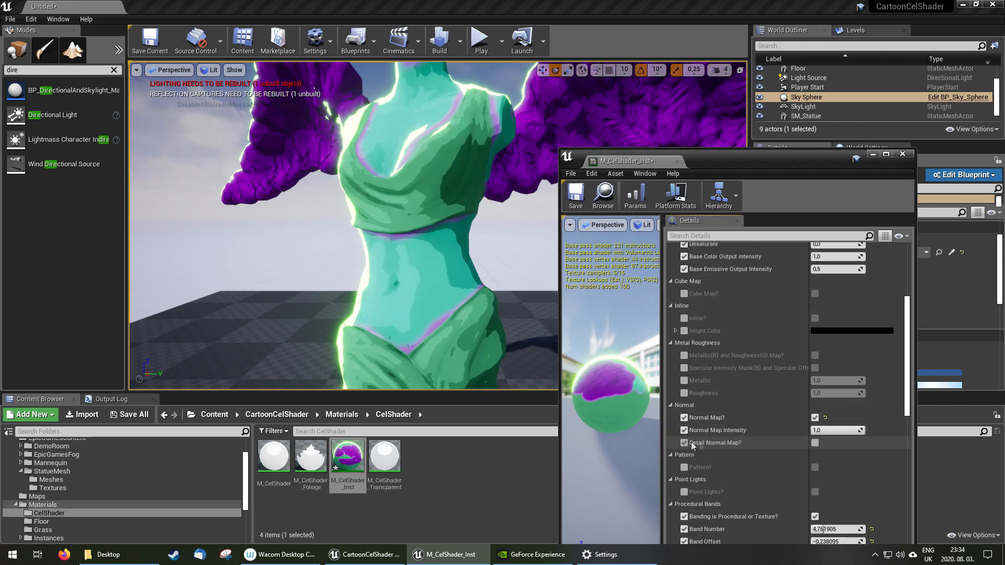
pyautogui.click(814, 444)
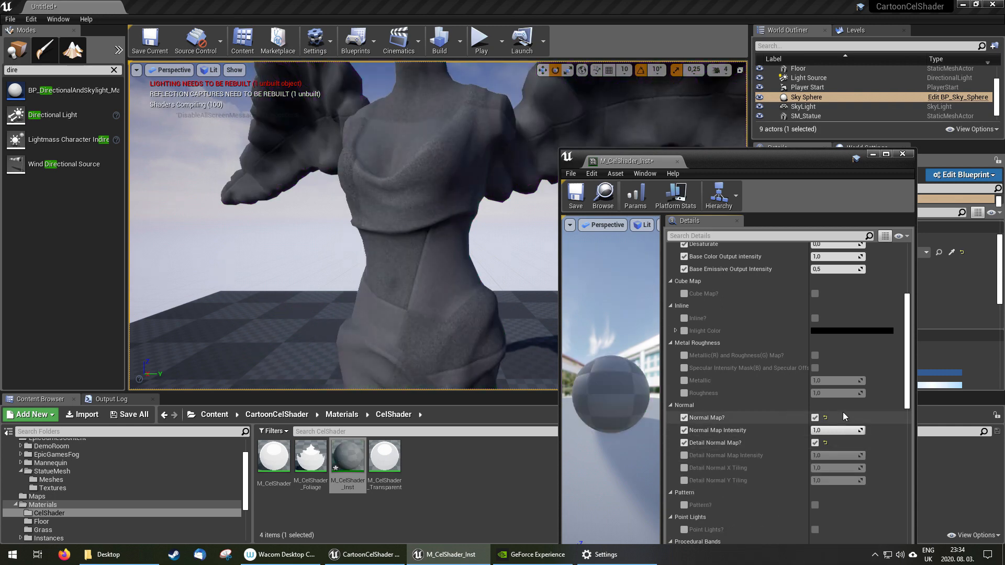
pyautogui.click(684, 456)
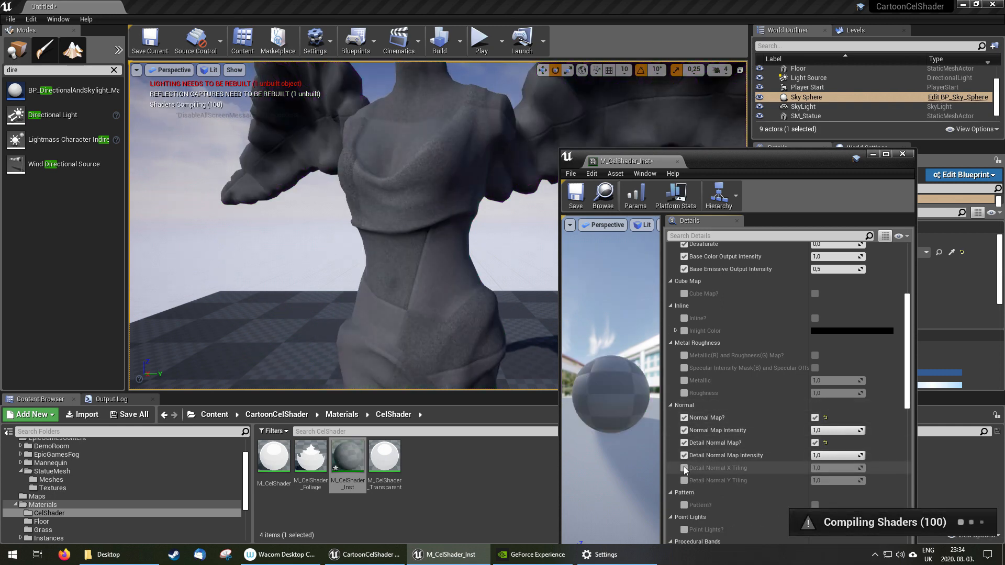
pyautogui.click(684, 468)
pyautogui.click(683, 480)
# Enable the Detail Normal Map texture override and assign the T_Rock_N texture to it.
pyautogui.scroll(-5, 777, 436)
pyautogui.scroll(-10, 777, 435)
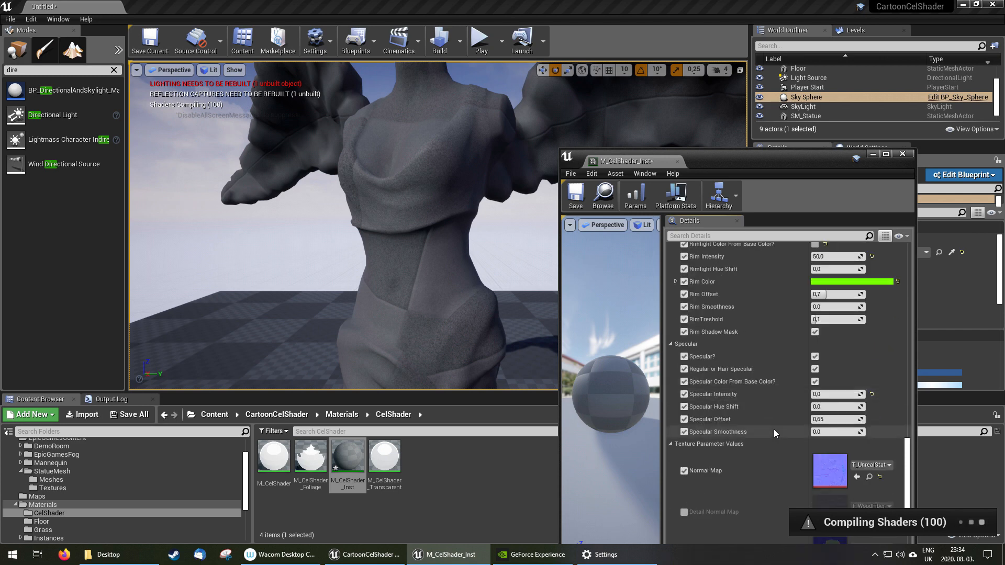
pyautogui.click(684, 412)
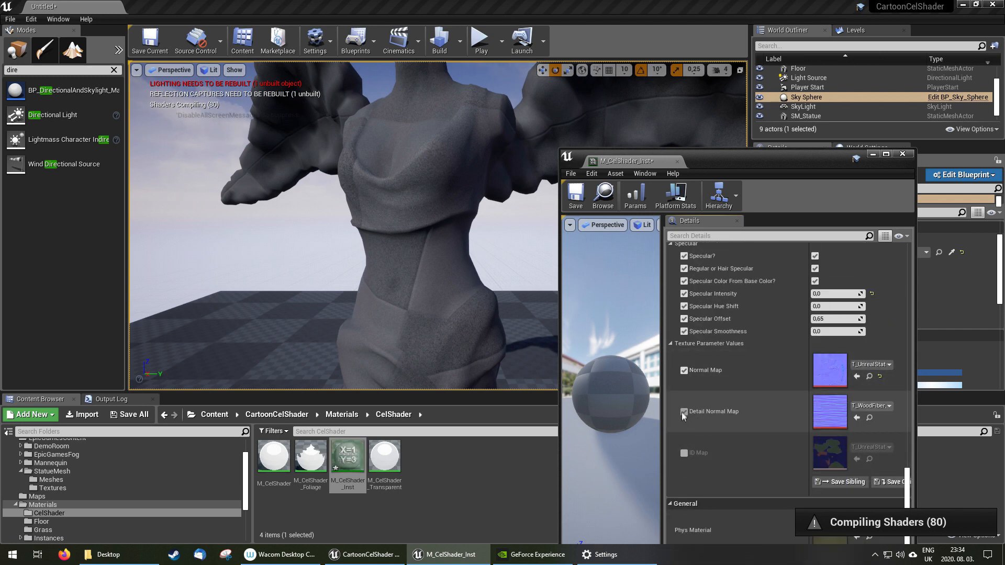
pyautogui.click(869, 406)
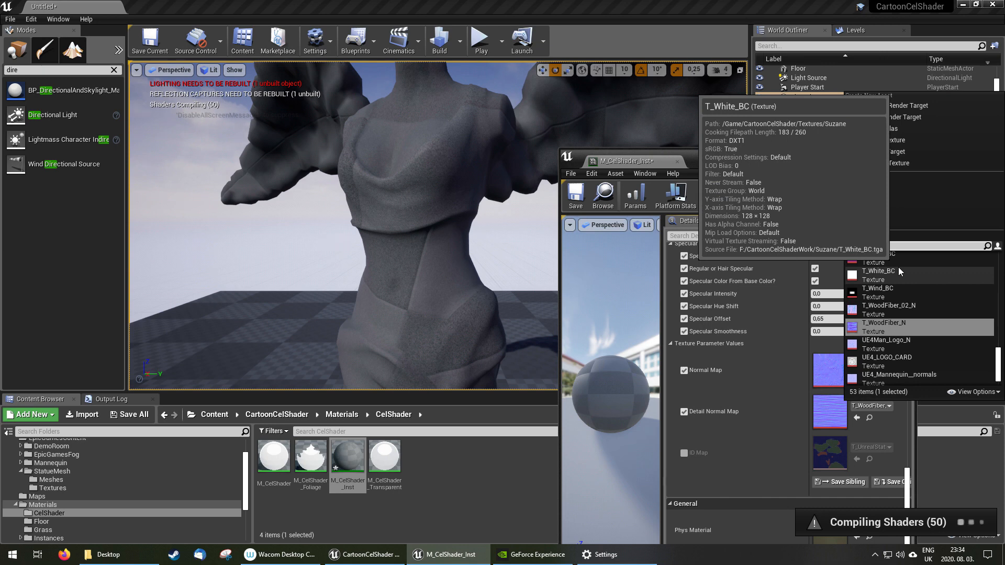
pyautogui.write('ston')
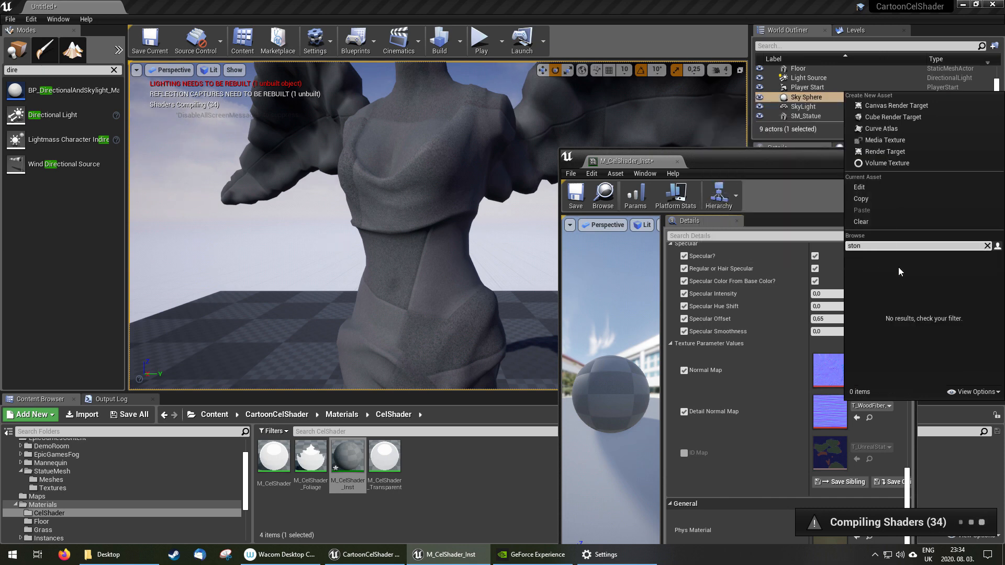
pyautogui.press('BackSpace')
pyautogui.press('BackSpace')
pyautogui.press('BackSpace')
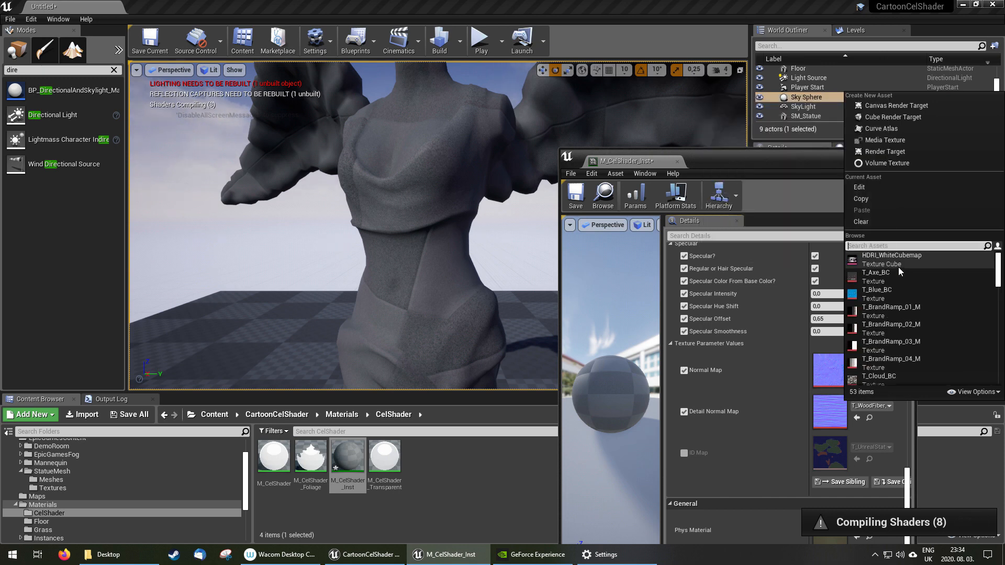
pyautogui.write('rock')
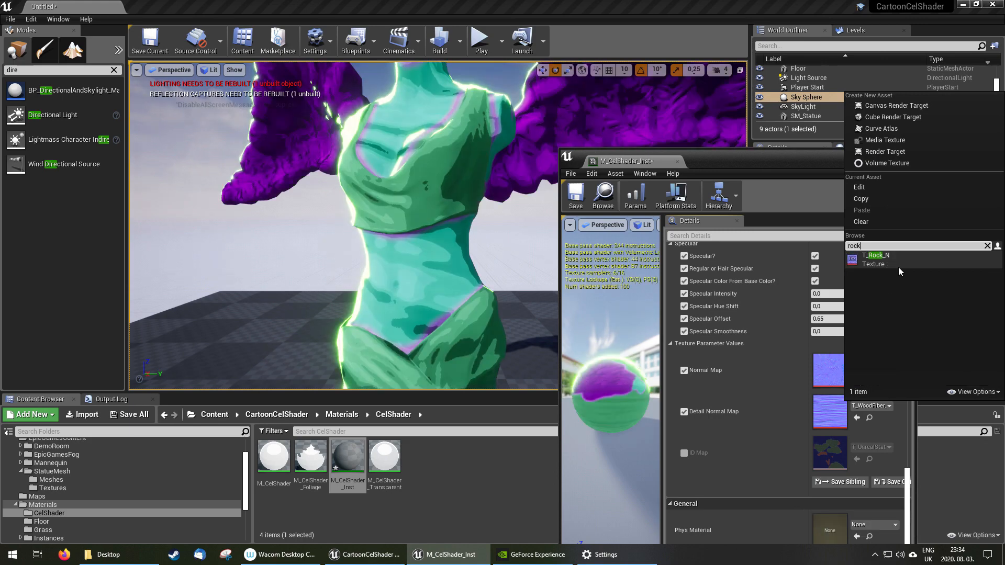
pyautogui.click(891, 260)
pyautogui.scroll(10, 827, 351)
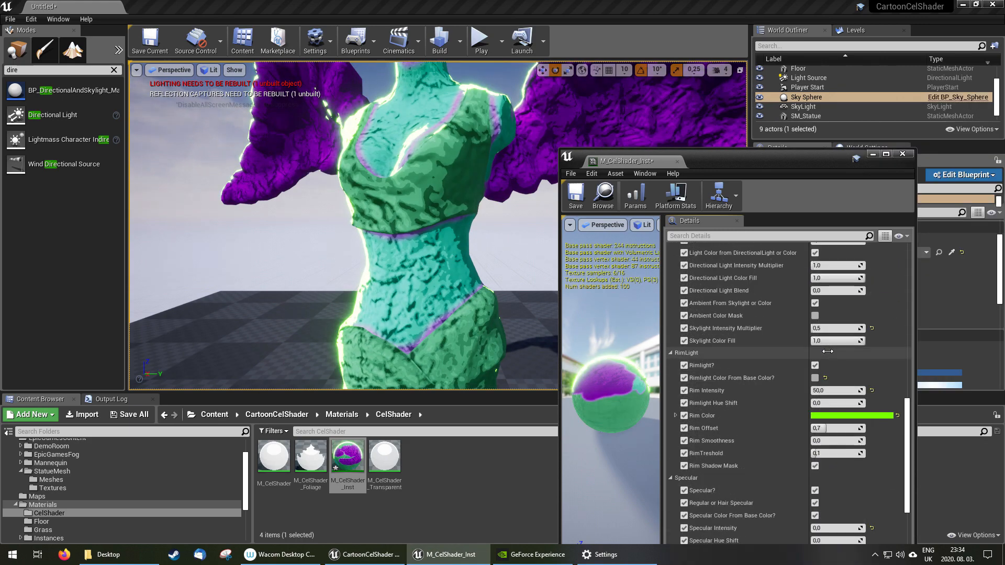
pyautogui.scroll(4, 827, 351)
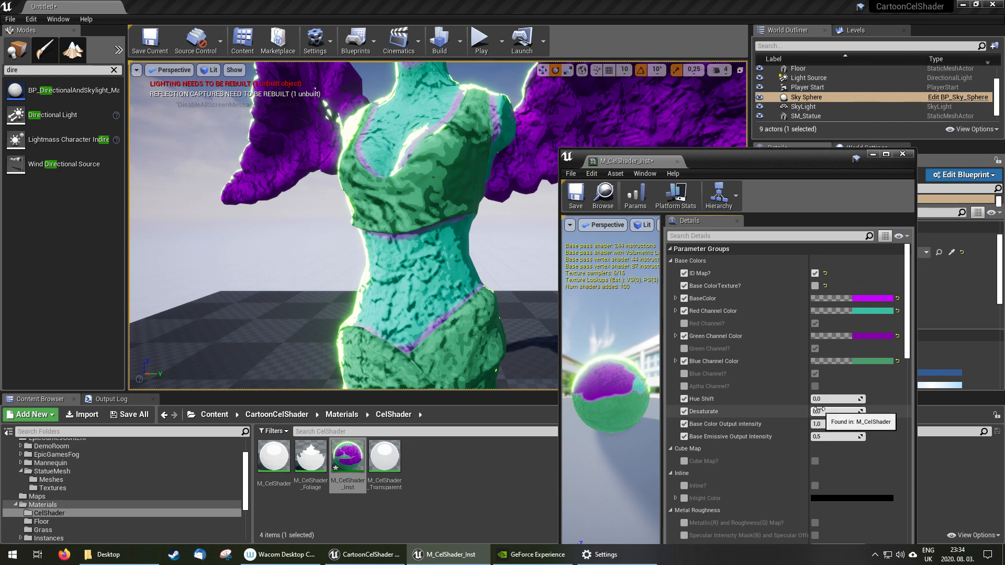
# Set the Detail Normal X Tiling and Y Tiling to 5 and the Detail Normal Map Intensity to about 0.19.
pyautogui.scroll(-2, 813, 417)
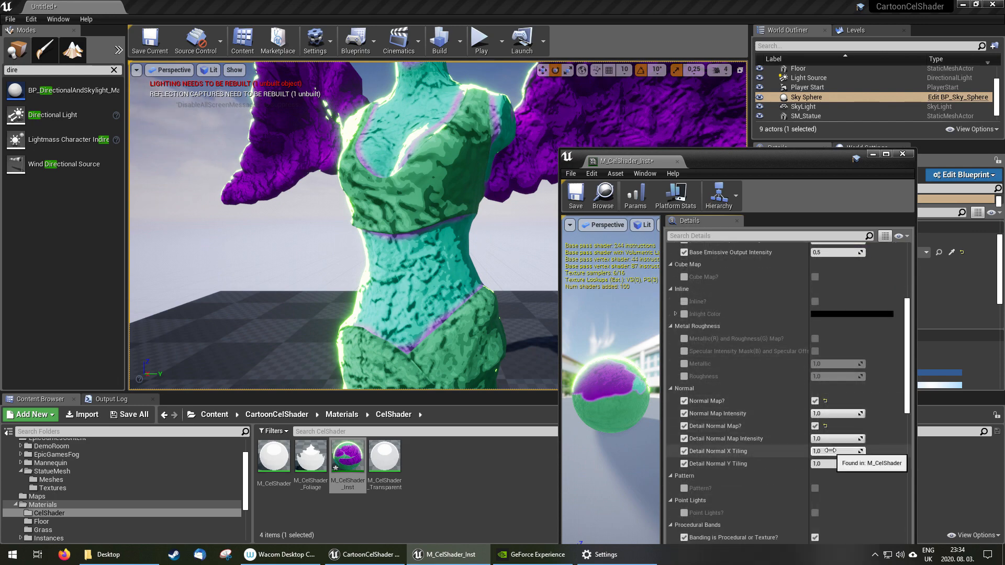
pyautogui.write('5')
pyautogui.press('Return')
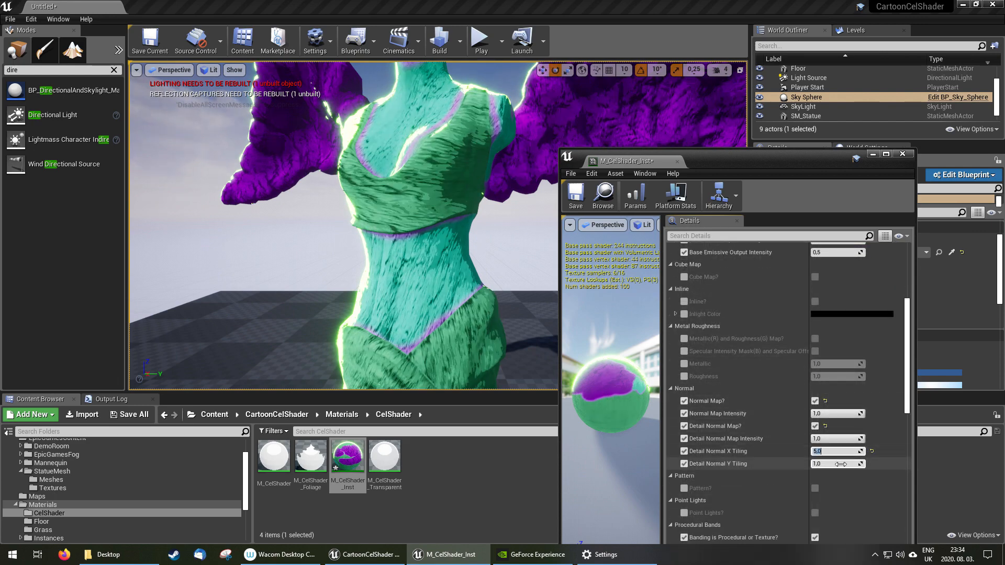
pyautogui.click(841, 464)
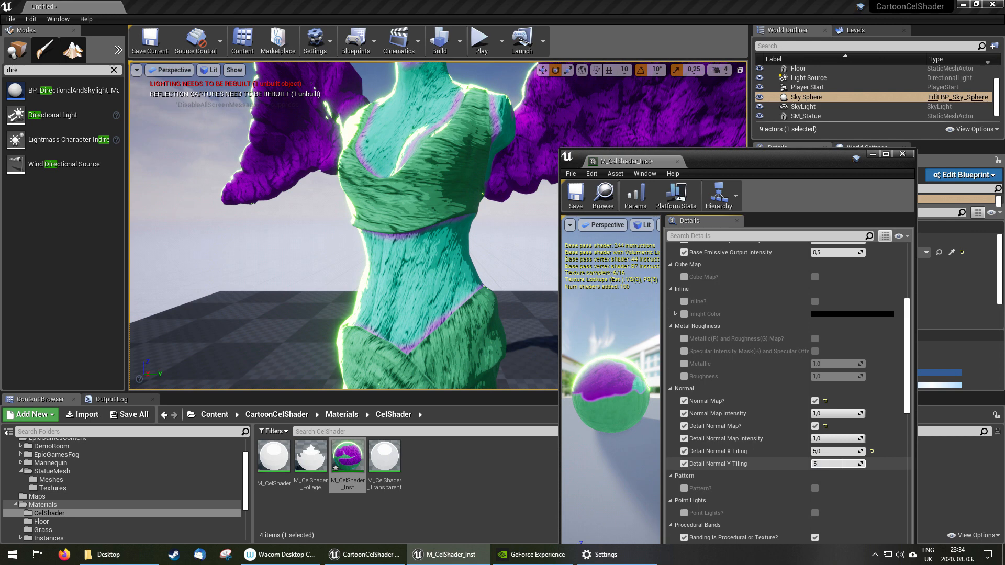
pyautogui.press('Return')
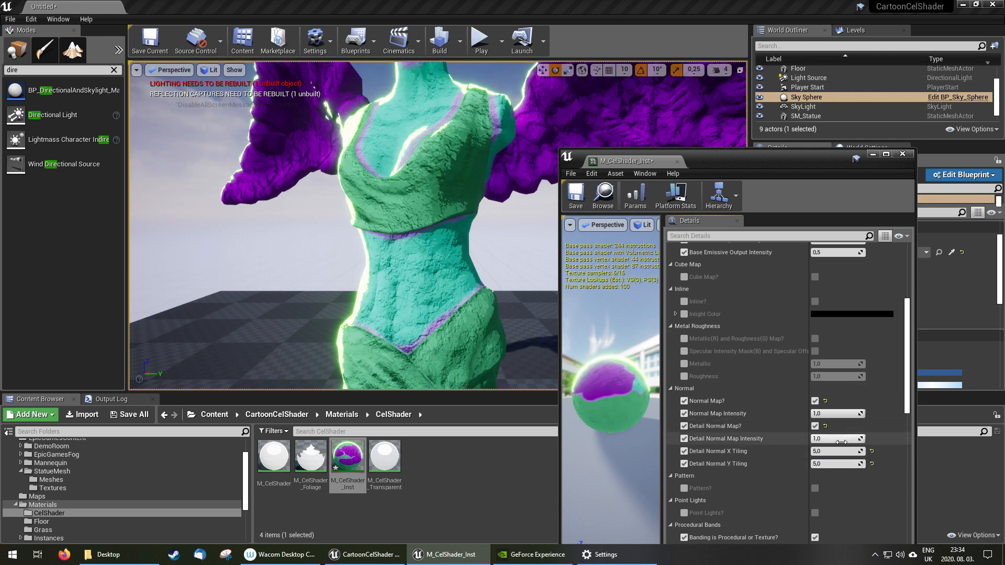
pyautogui.moveTo(846, 439); pyautogui.dragTo(812, 439)
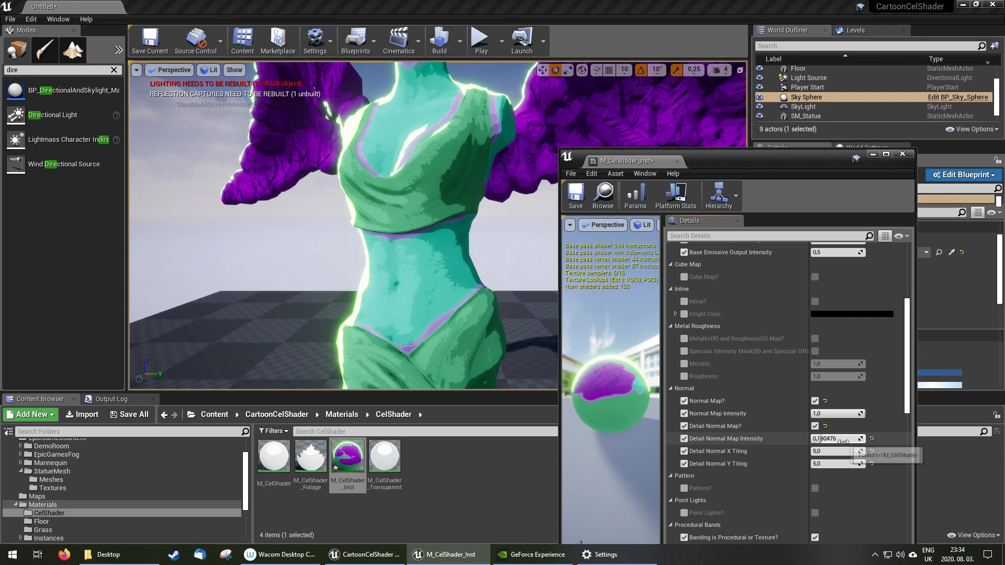
# Enable the Metallic and Roughness overrides in the Metal Roughness group.
pyautogui.scroll(-1, 846, 405)
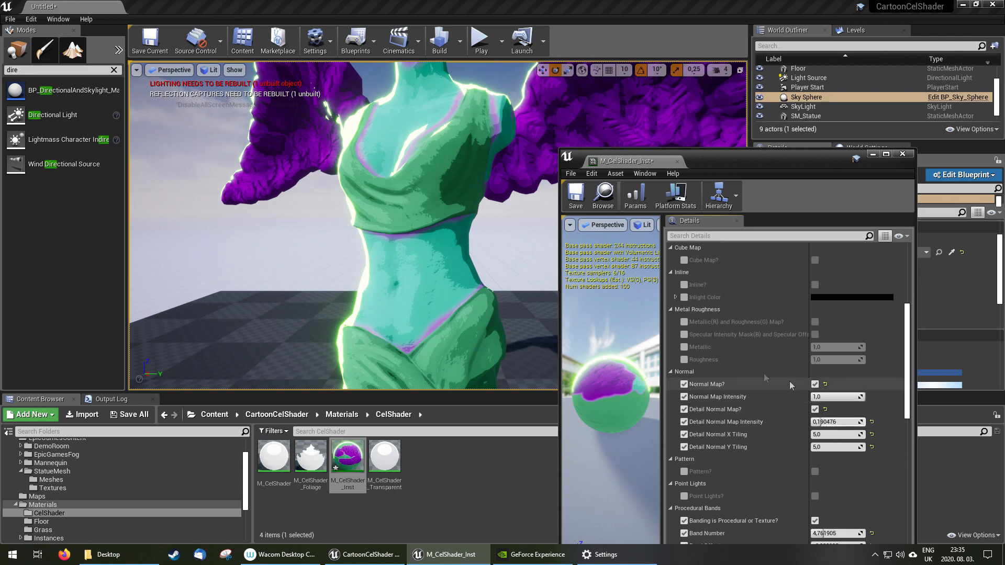
pyautogui.click(684, 347)
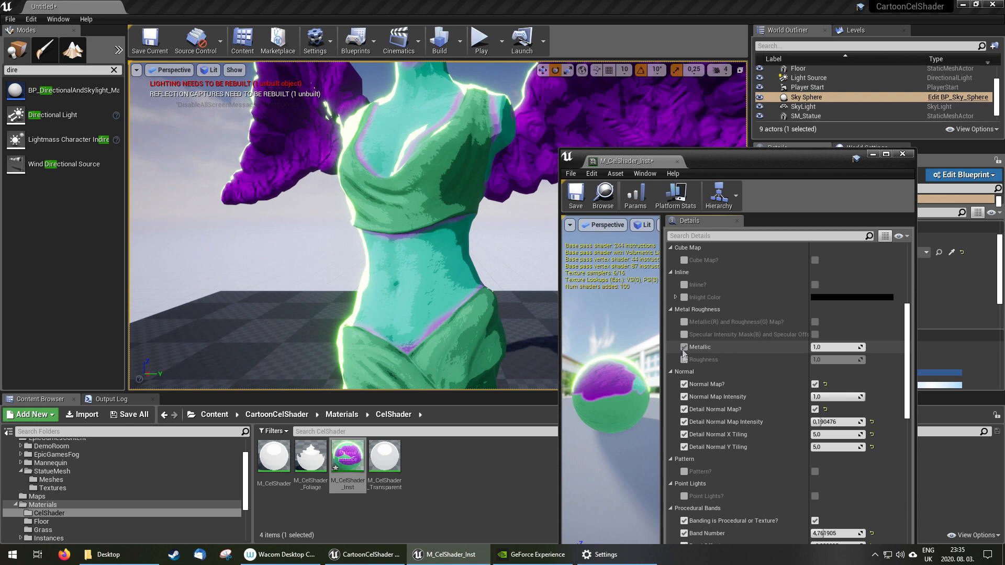
pyautogui.click(684, 360)
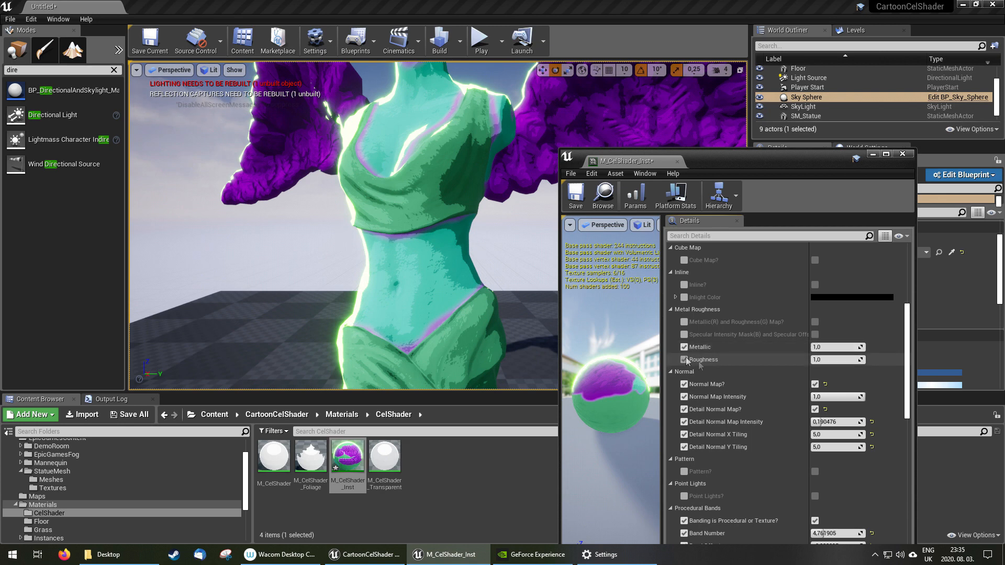
# Try the Roughness at 0 on the statue, and set it back to 1.
pyautogui.click(837, 357)
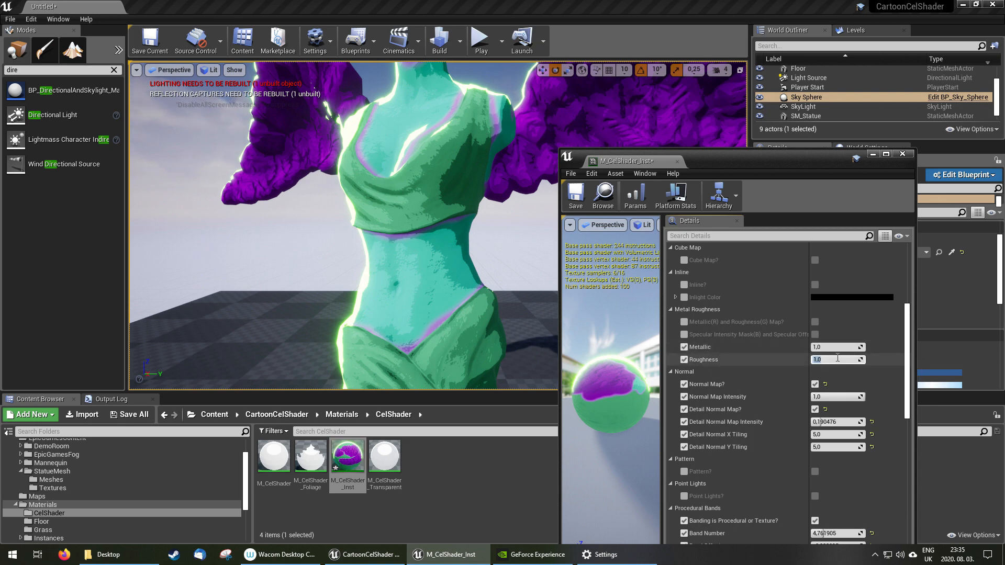
pyautogui.write('0')
pyautogui.press('Return')
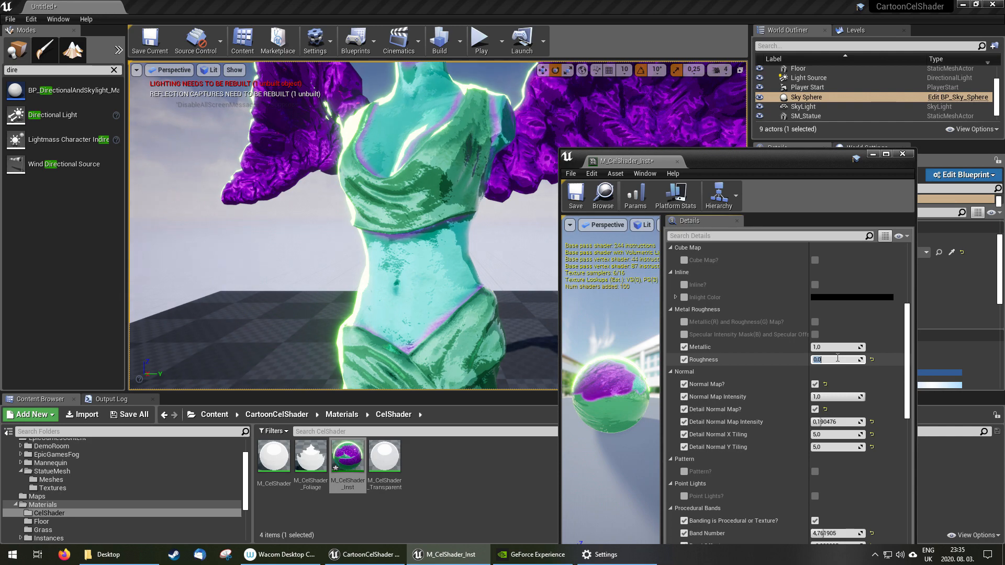
pyautogui.write('1')
pyautogui.press('Return')
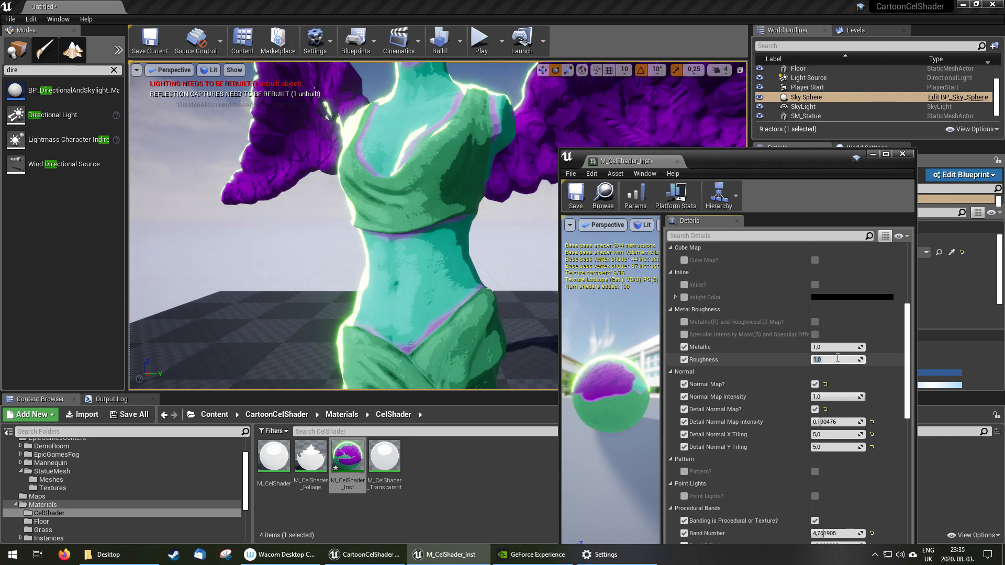
# Try the Metallic value at 0 on the statue, and set it back to 1.
pyautogui.click(823, 346)
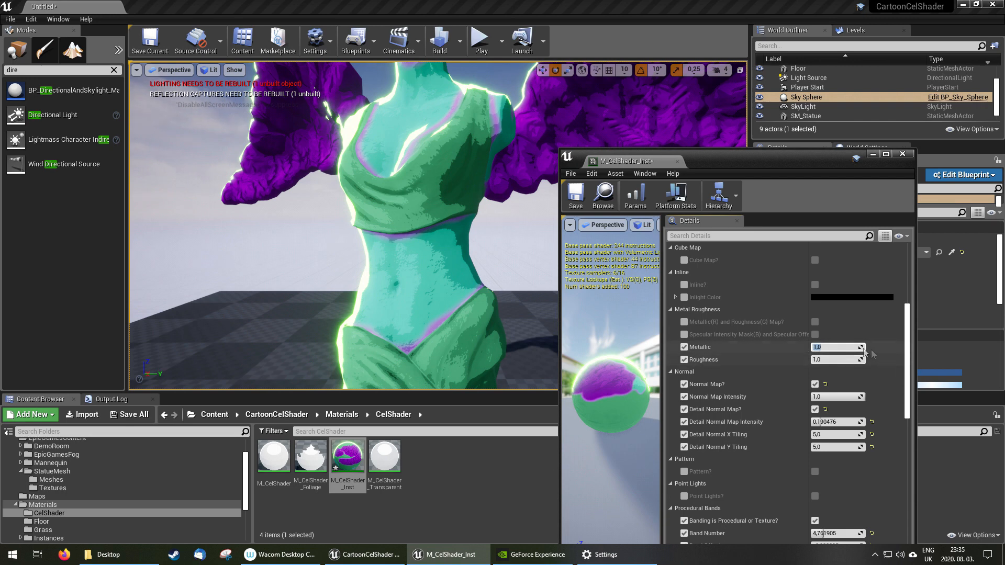
pyautogui.press('Return')
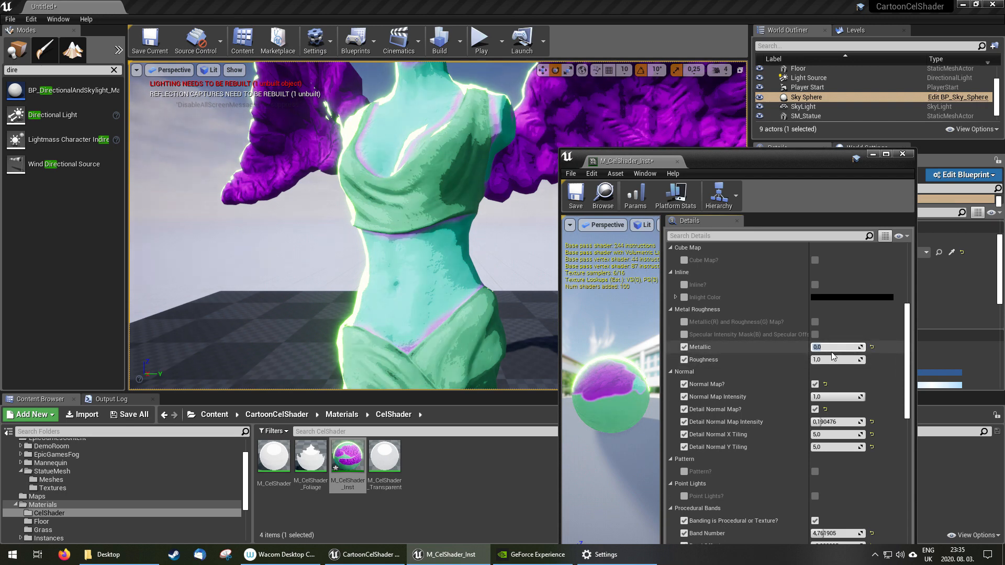
pyautogui.write('1')
pyautogui.press('Return')
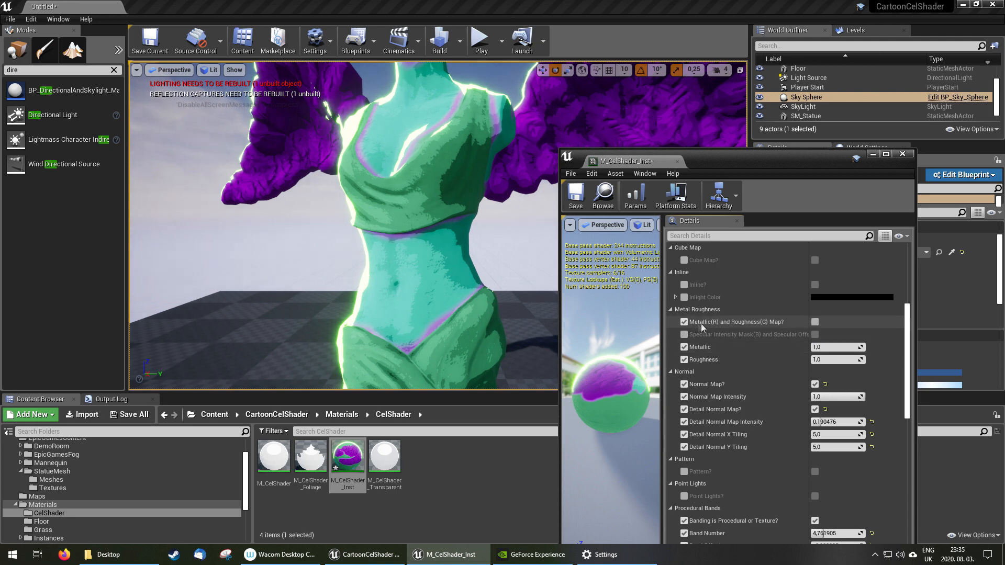
# Turn on Metallic(R) and Roughness(G) Map? and enable the override of its Metallic(R) Roughness(G) Specular Intensity texture.
pyautogui.click(816, 322)
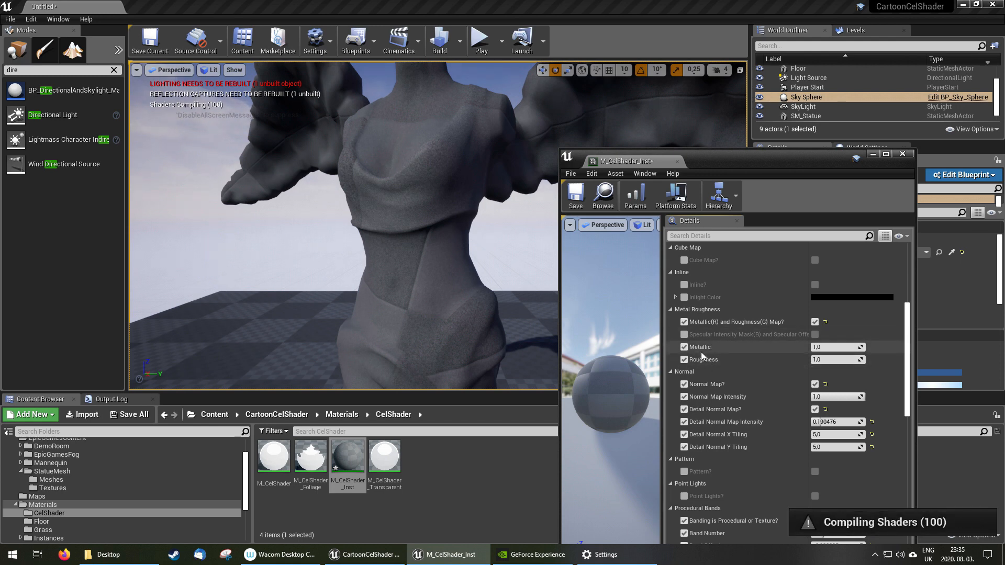
pyautogui.scroll(-3, 803, 365)
pyautogui.scroll(-10, 801, 367)
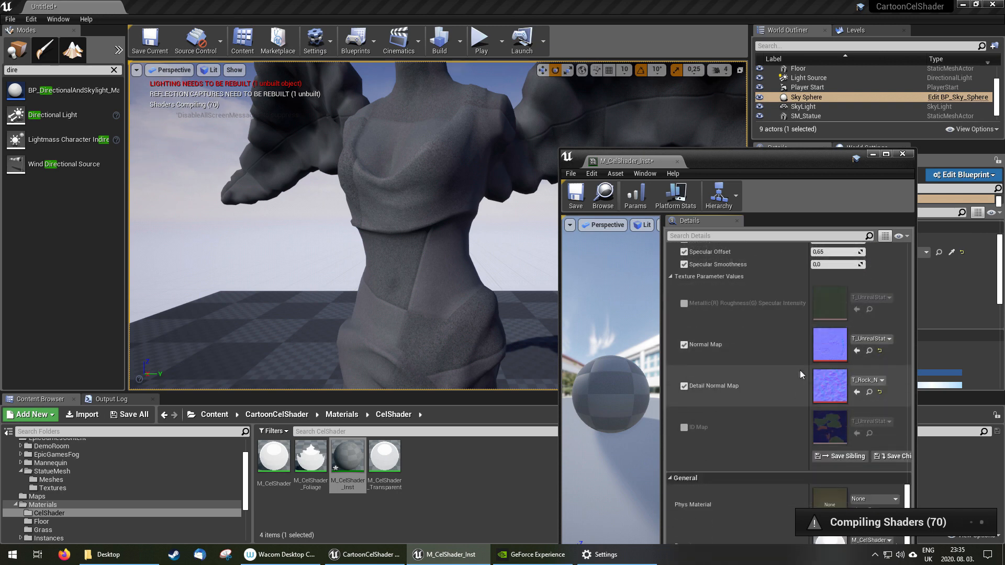
pyautogui.click(683, 304)
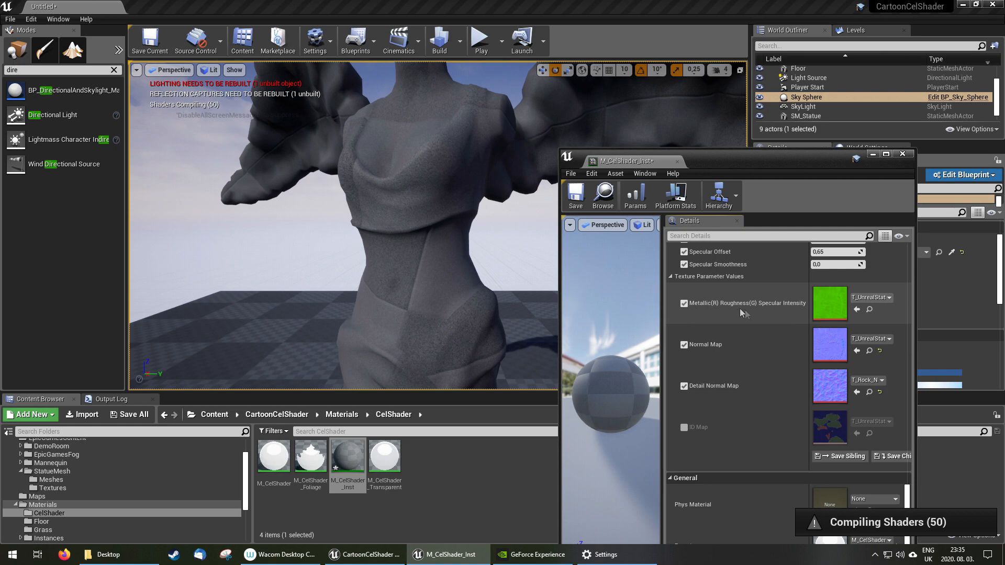
# Open the T_UnrealStatue_M texture, examine its red and green channels separately, and return to the material instance.
pyautogui.click(869, 309)
pyautogui.doubleClick(349, 478)
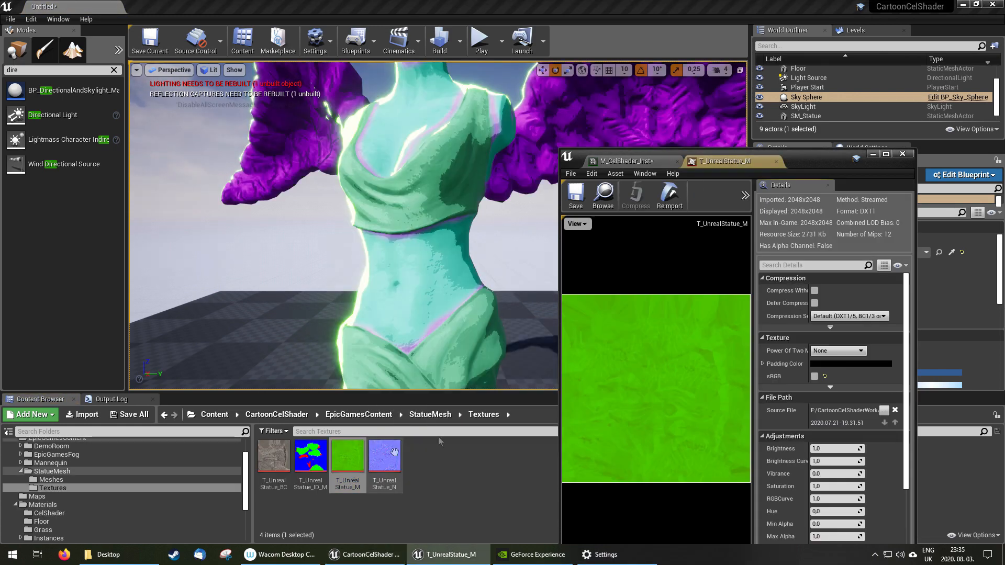
pyautogui.click(885, 154)
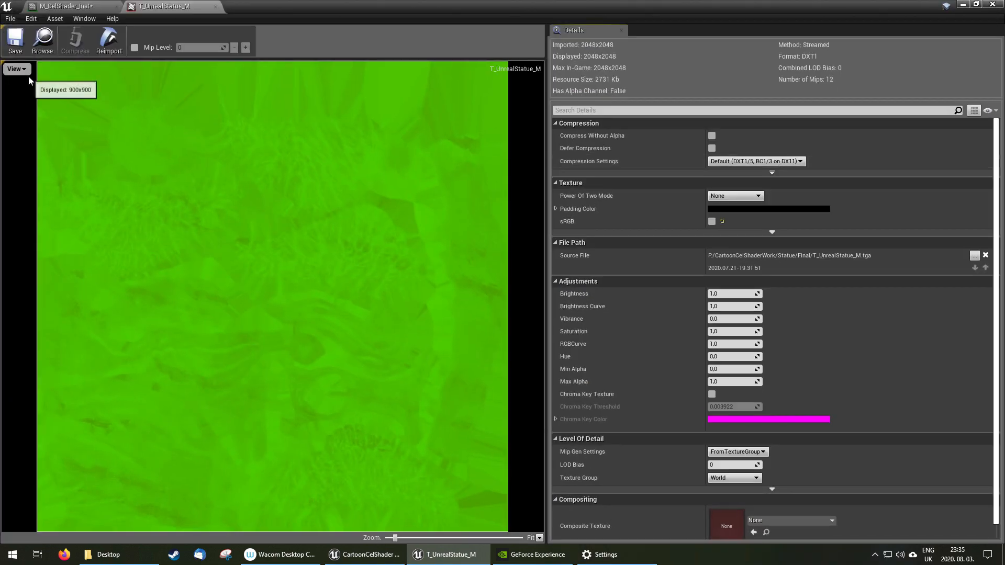
pyautogui.click(14, 68)
pyautogui.click(7, 125)
pyautogui.click(7, 112)
pyautogui.click(7, 101)
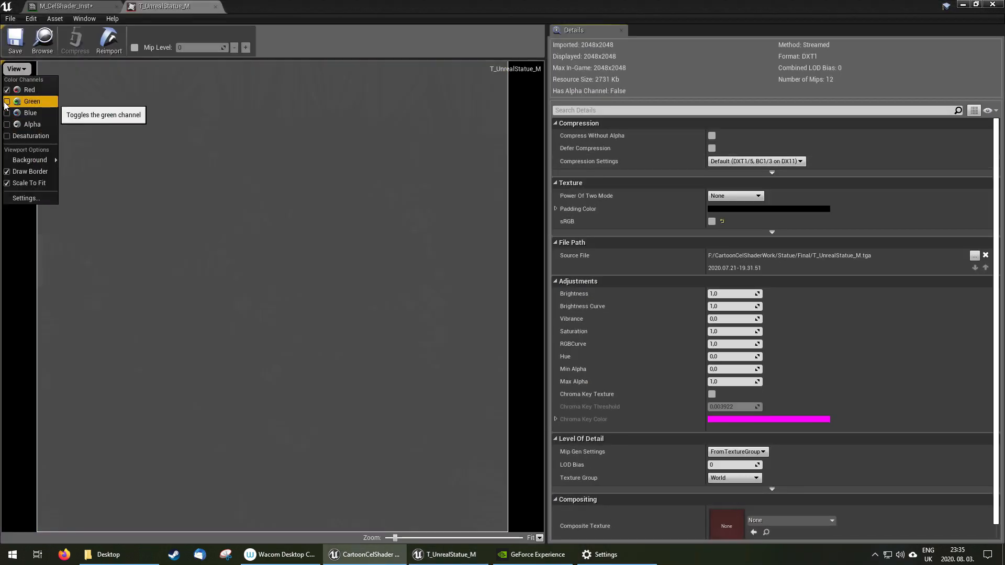
pyautogui.click(8, 90)
pyautogui.click(7, 101)
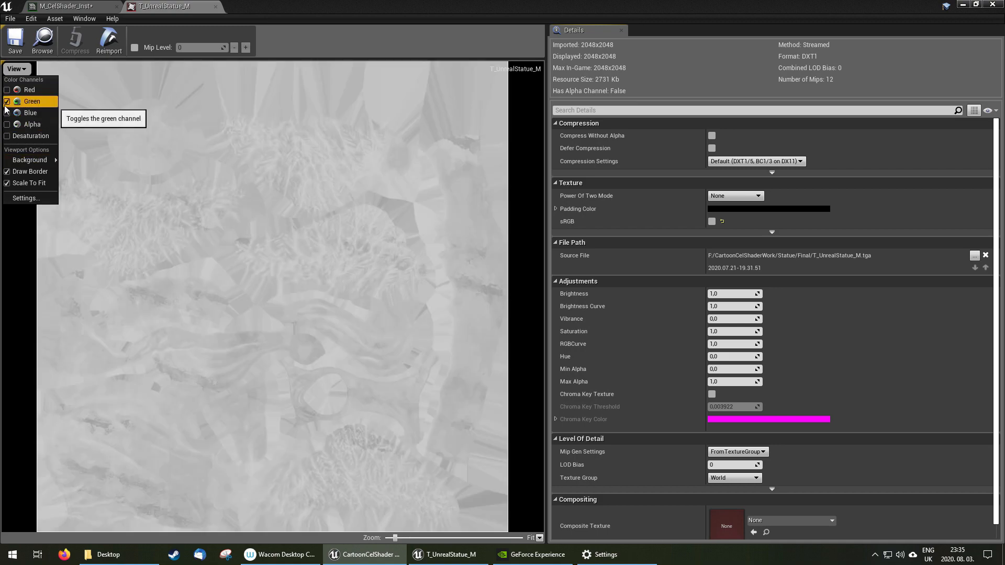
pyautogui.click(7, 101)
pyautogui.click(216, 8)
pyautogui.moveTo(355, 5); pyautogui.dragTo(765, 97)
# Try higher Roughness values of 3 and 2 with the map active, and set it back to 1.
pyautogui.scroll(14, 828, 293)
pyautogui.scroll(10, 837, 314)
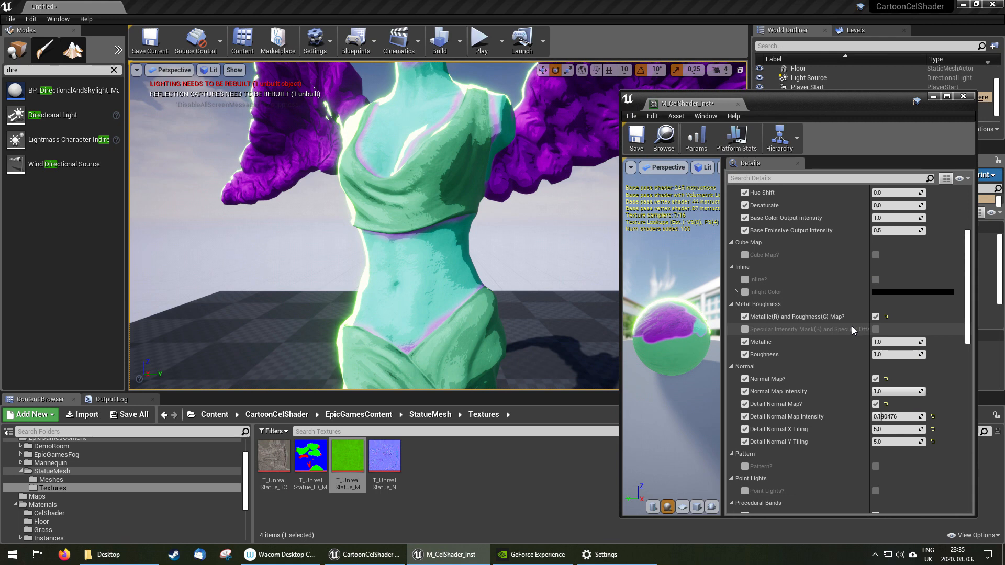
pyautogui.click(896, 355)
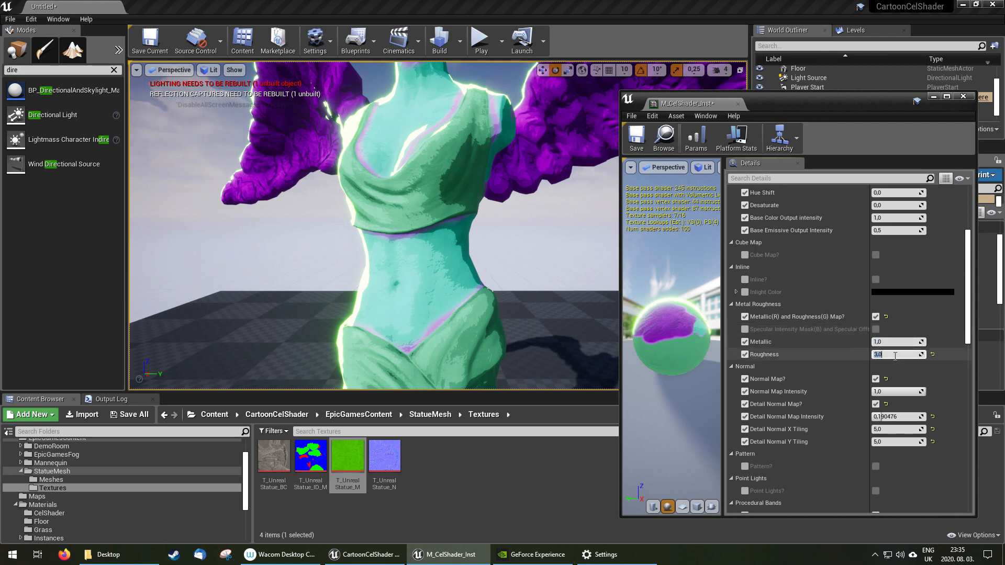
pyautogui.write('2')
pyautogui.press('Return')
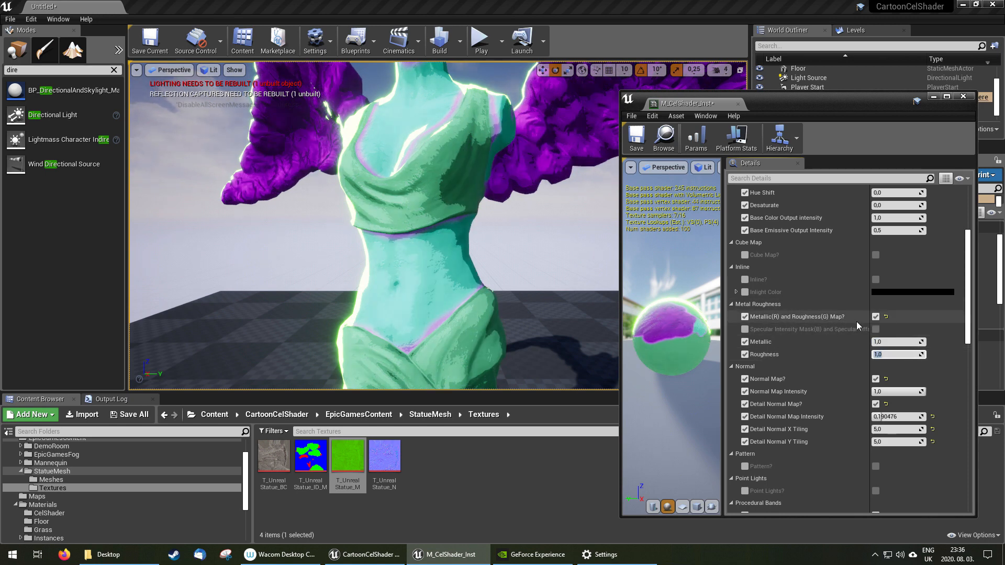
# Enable the Inline? override and turn on the inline effect.
pyautogui.click(744, 281)
pyautogui.click(875, 281)
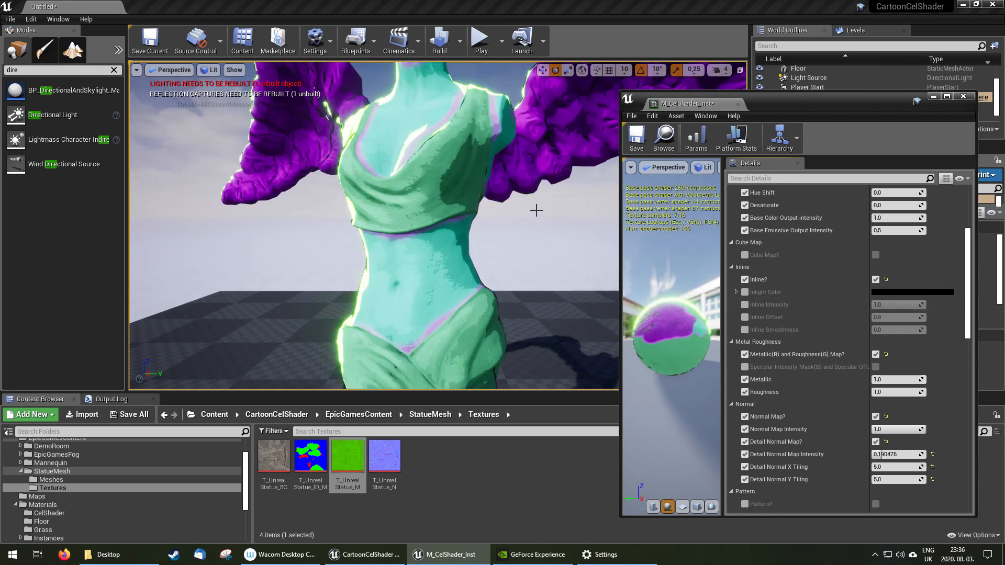
# Set the material instance's Rim Intensity to 0.
pyautogui.moveTo(472, 207); pyautogui.dragTo(520, 223, button='right')
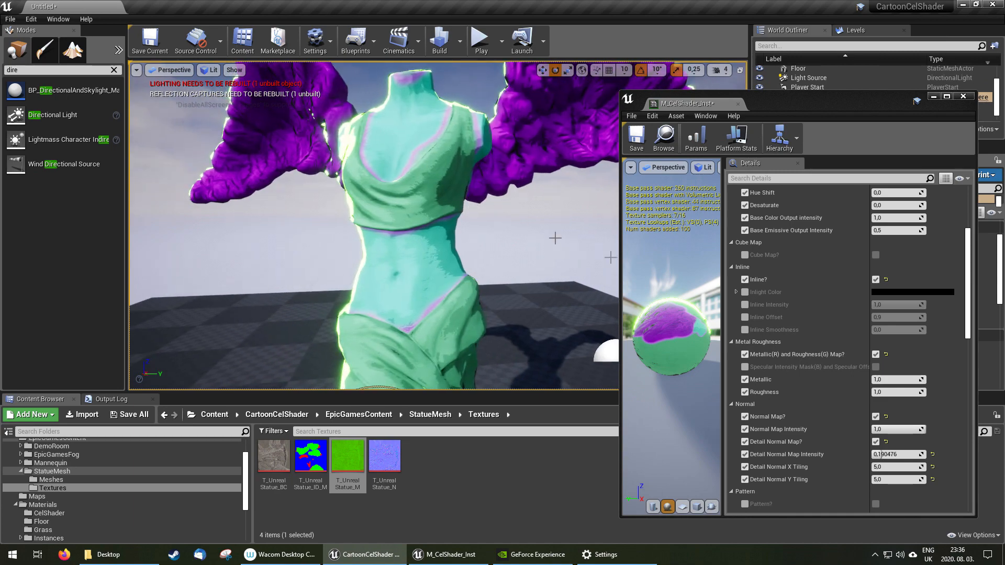
pyautogui.scroll(-10, 863, 365)
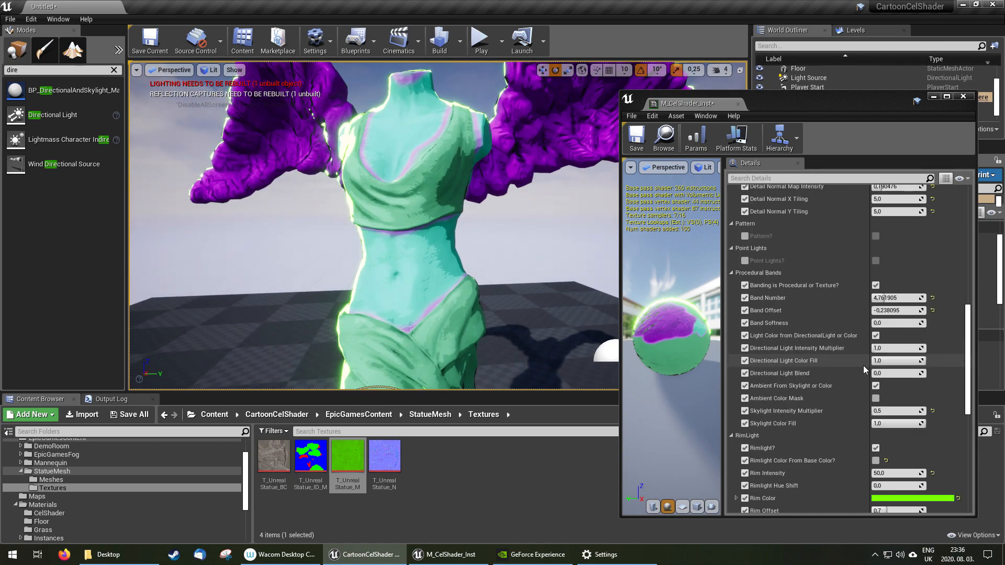
pyautogui.click(884, 389)
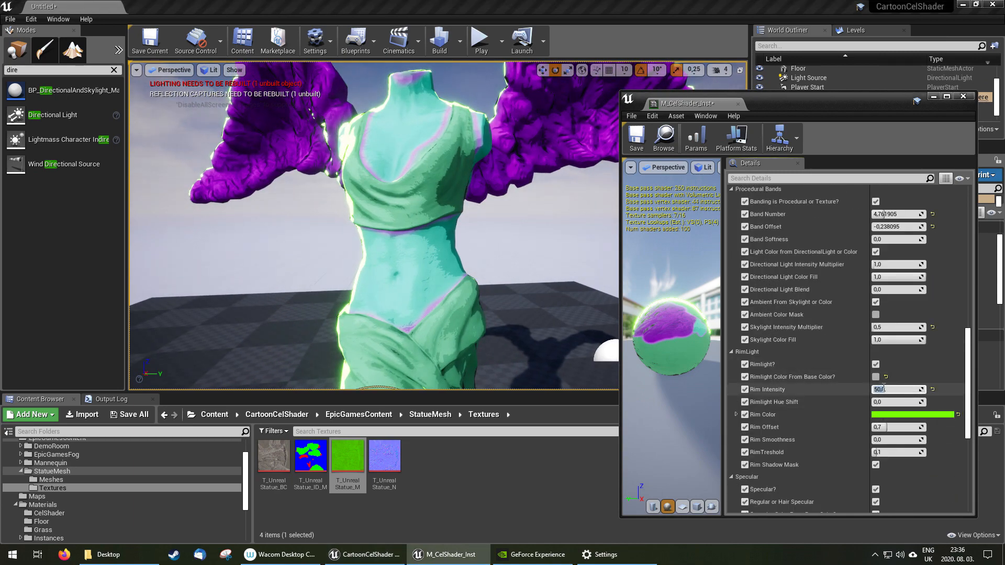
pyautogui.write('0')
pyautogui.press('Return')
# Enable the overrides for Inlight Color, Inline Intensity, Inline Offset and Inline Smoothness.
pyautogui.scroll(10, 834, 398)
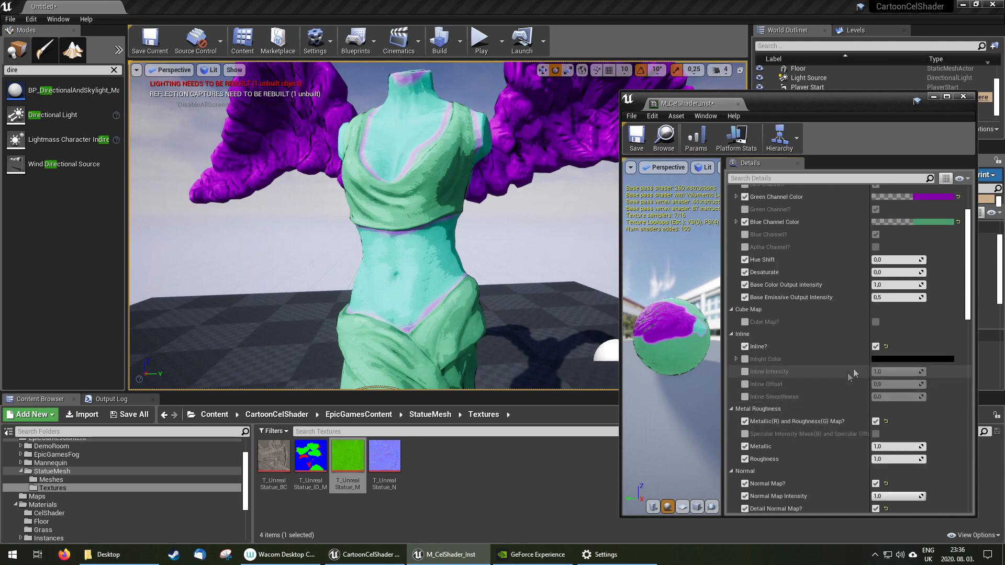
pyautogui.click(745, 359)
pyautogui.click(745, 372)
pyautogui.click(745, 384)
pyautogui.click(745, 397)
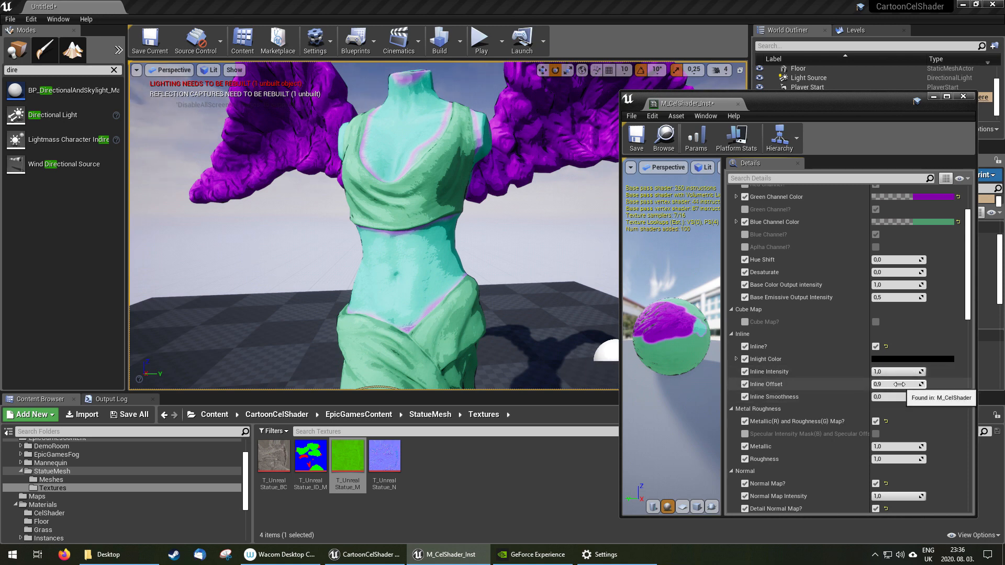
# Lower the Inline Offset to about 0.65 and set the Inline Smoothness to 0.1.
pyautogui.moveTo(890, 385); pyautogui.dragTo(875, 385)
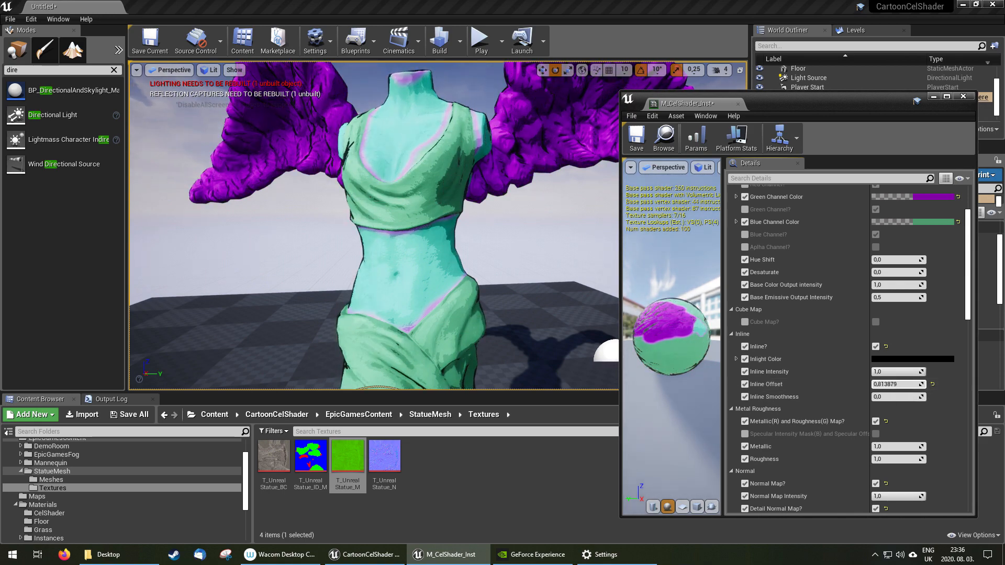
pyautogui.moveTo(512, 320)
pyautogui.mouseDown(button='right')
pyautogui.moveTo(512, 343)
pyautogui.moveTo(511, 306)
pyautogui.mouseUp(button='right')
pyautogui.moveTo(472, 254)
pyautogui.mouseDown(button='right')
pyautogui.moveTo(471, 219)
pyautogui.moveTo(482, 230)
pyautogui.moveTo(472, 254)
pyautogui.mouseUp(button='right')
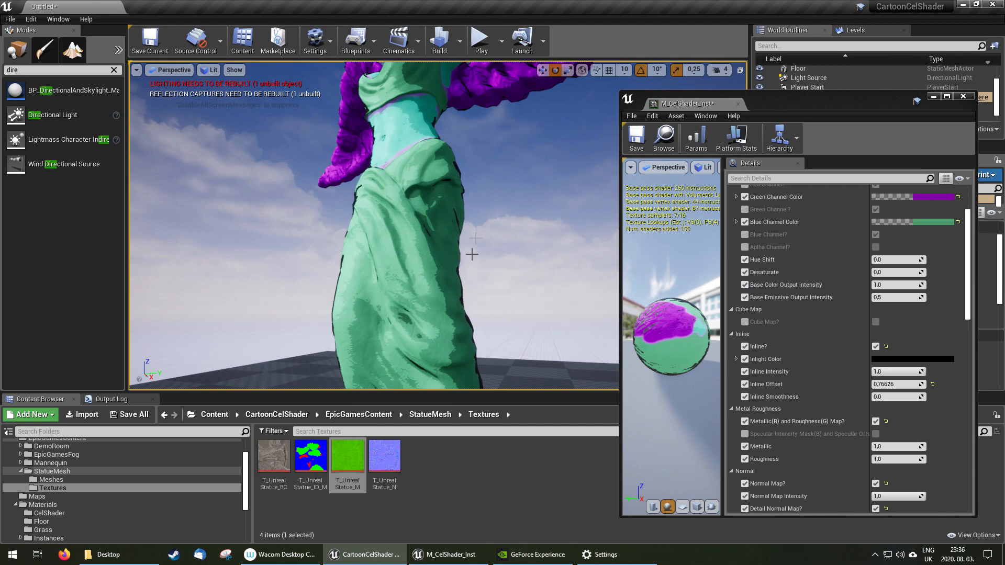
pyautogui.moveTo(436, 204); pyautogui.dragTo(427, 225, button='right')
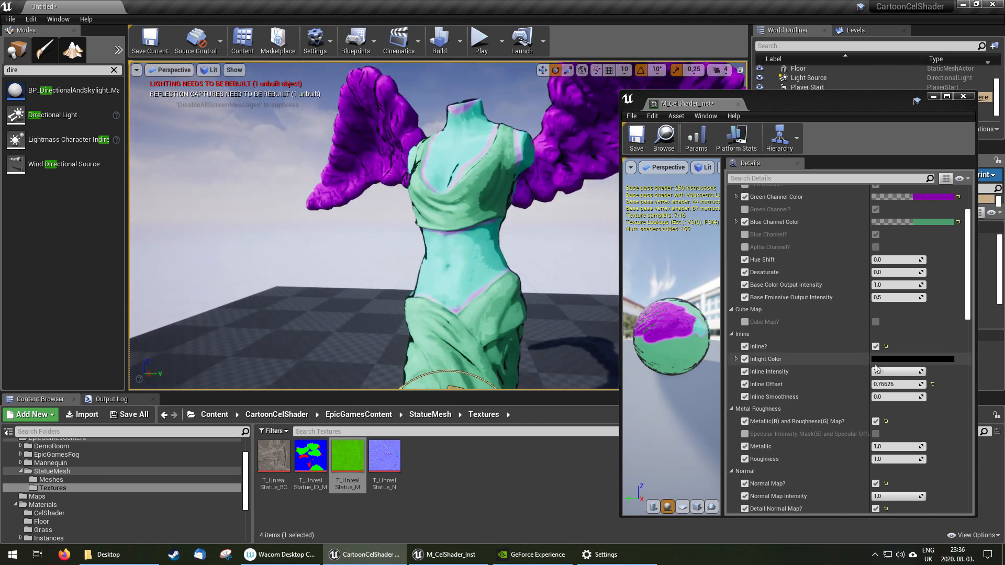
pyautogui.click(888, 397)
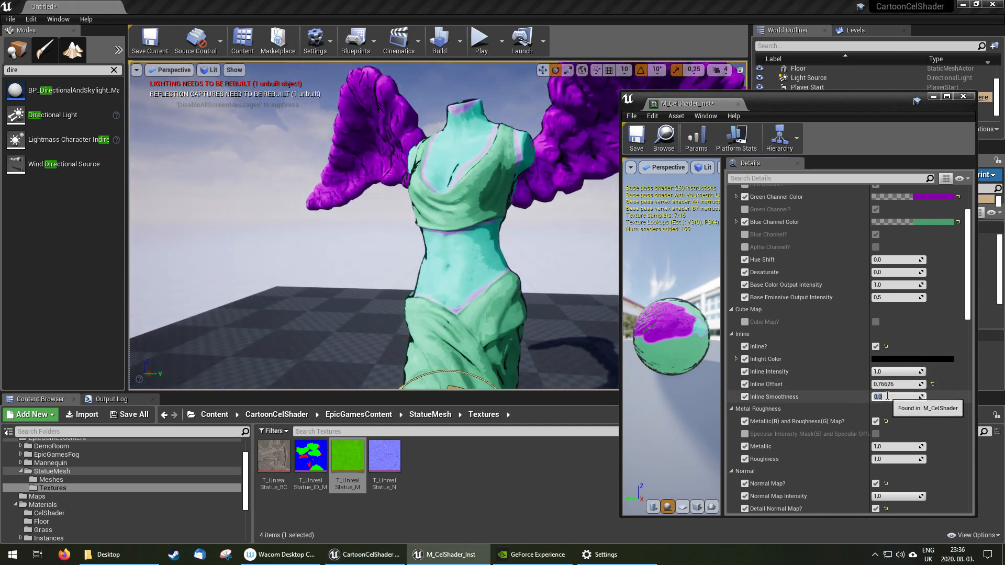
pyautogui.moveTo(890, 384); pyautogui.dragTo(880, 384)
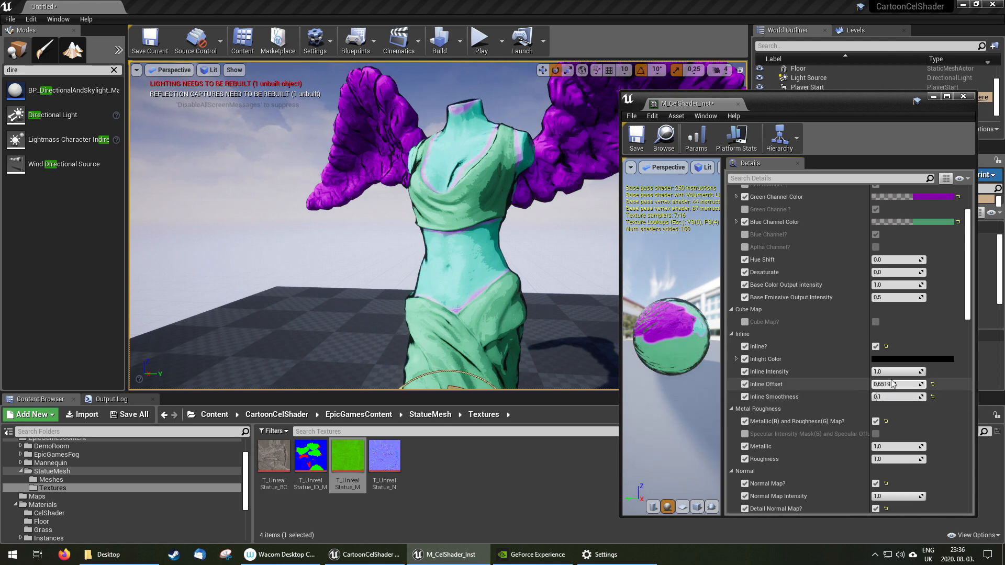
# Compare the inline effect by setting the Inline Intensity to 0 and back to 1.
pyautogui.write('0')
pyautogui.press('Return')
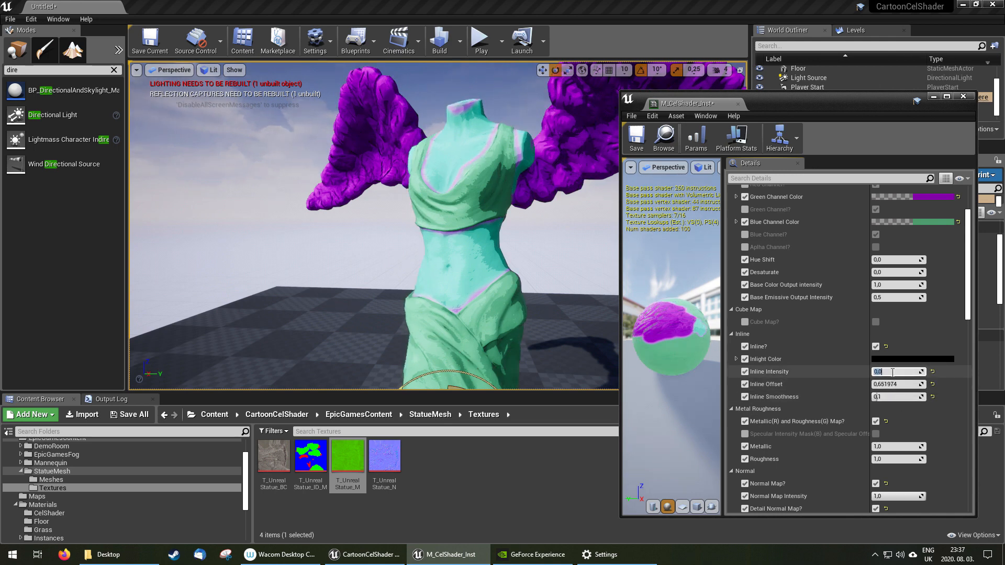
pyautogui.write('1')
pyautogui.press('Return')
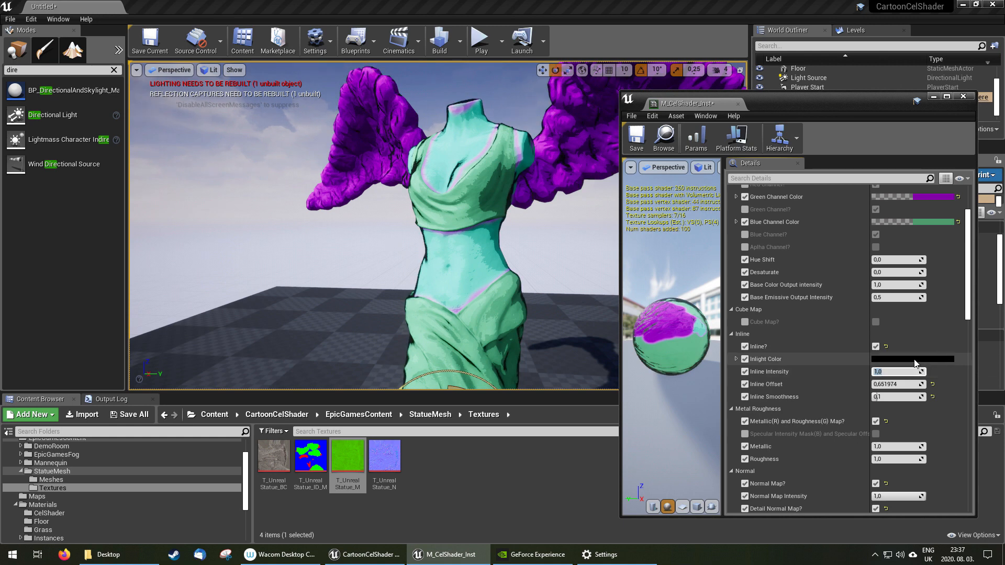
# Change the Inlight Color to a bright pink at full brightness.
pyautogui.click(897, 359)
pyautogui.click(786, 343)
pyautogui.moveTo(838, 317); pyautogui.dragTo(840, 296)
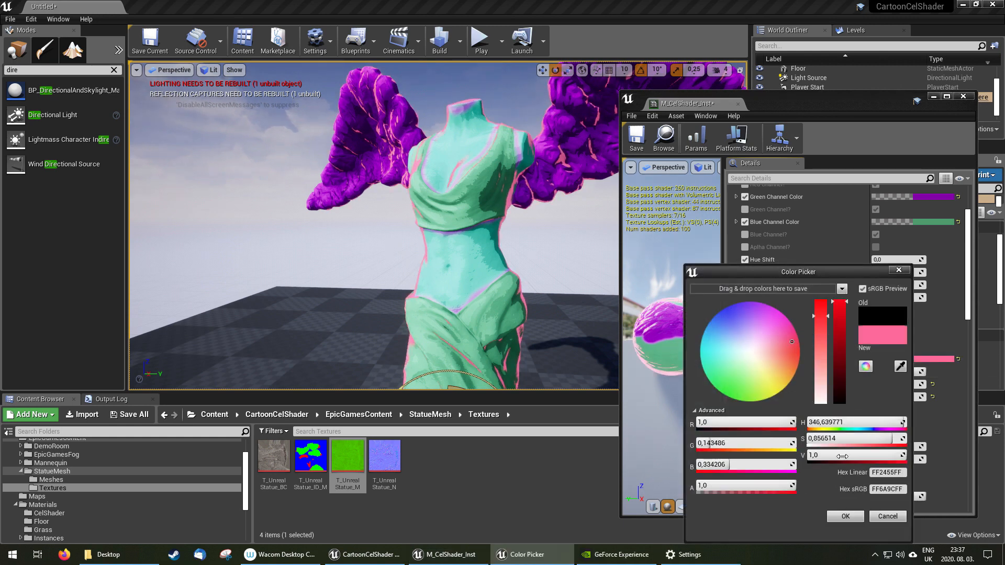
pyautogui.click(846, 517)
# Test the Inline Intensity at 5, 0 and 1, and reset the Inlight Color to its default black.
pyautogui.click(890, 372)
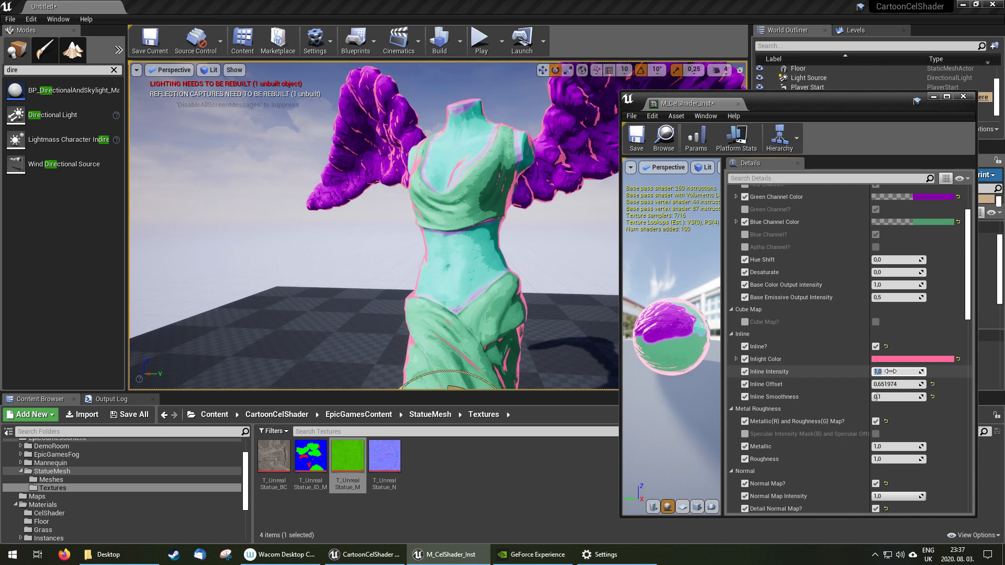
pyautogui.write('5')
pyautogui.press('Return')
pyautogui.write('0')
pyautogui.press('Return')
pyautogui.write('1')
pyautogui.press('Return')
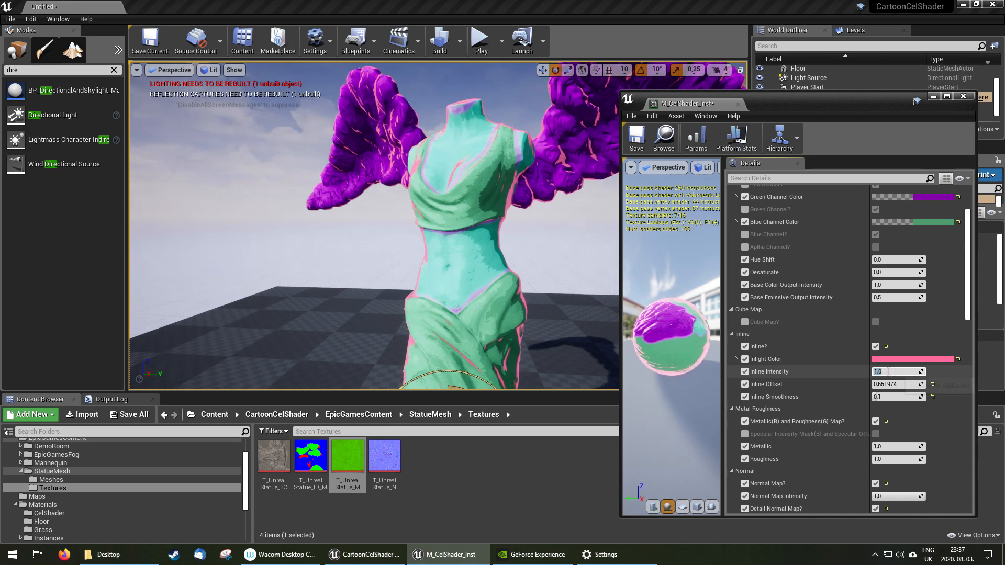
pyautogui.click(958, 359)
pyautogui.moveTo(490, 242)
pyautogui.mouseDown(button='right')
pyautogui.moveTo(486, 286)
pyautogui.moveTo(491, 246)
pyautogui.mouseUp(button='right')
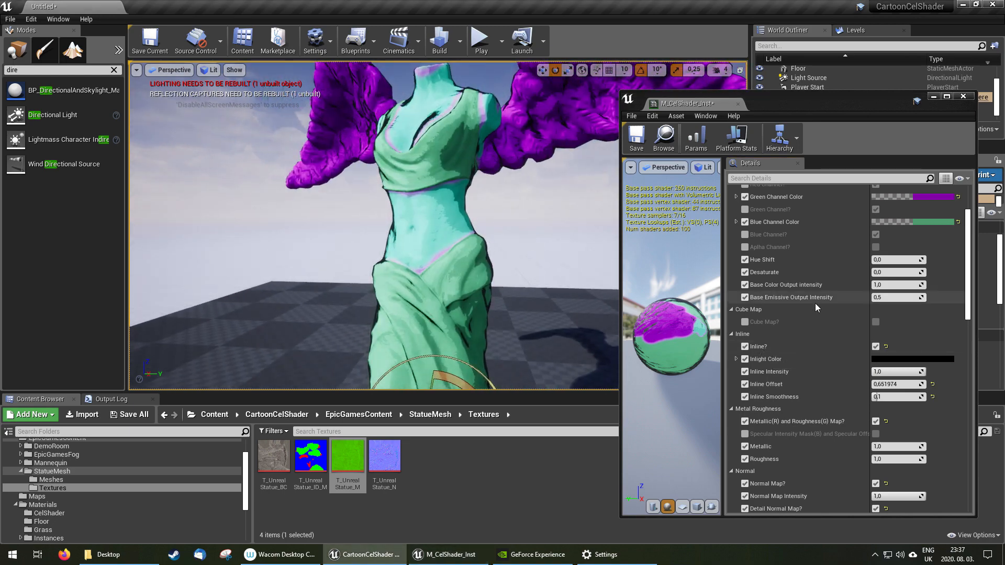
# Enable the Cube Map parameter's override and turn the cube map on.
pyautogui.scroll(-3, 815, 273)
pyautogui.click(745, 254)
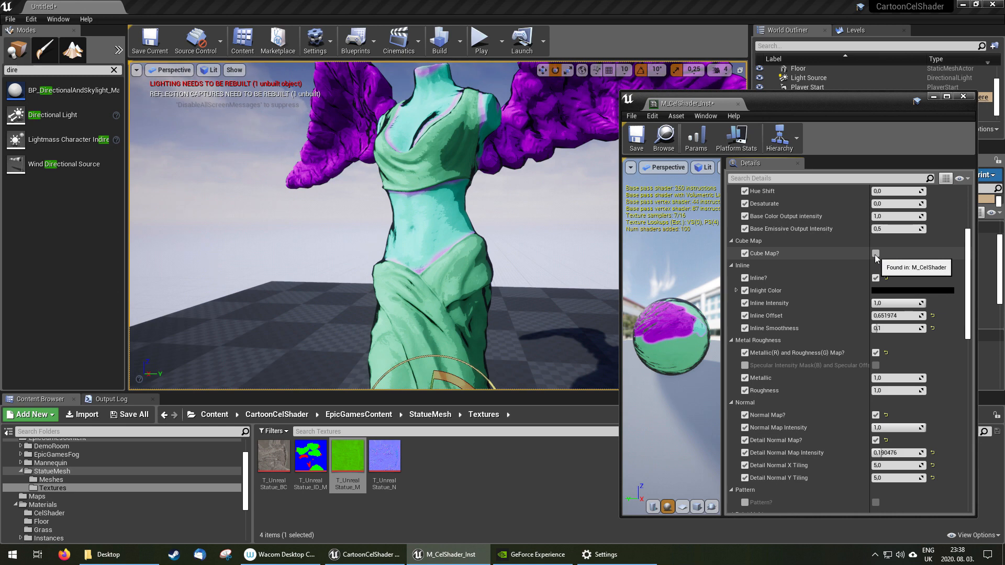
pyautogui.click(875, 254)
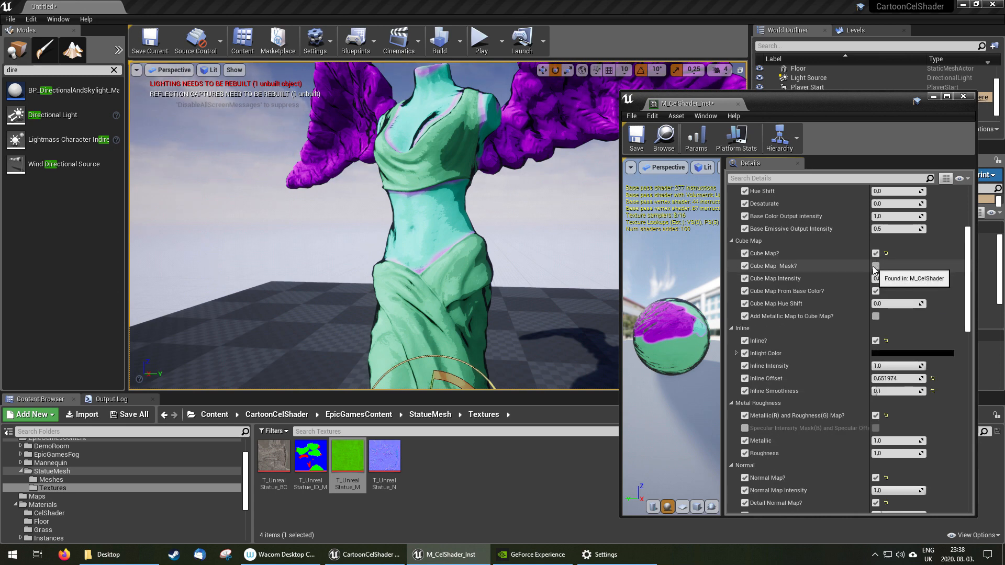
# Compare the reflections on the statue with the Cube Map Intensity at 0 and at 1.
pyautogui.click(887, 281)
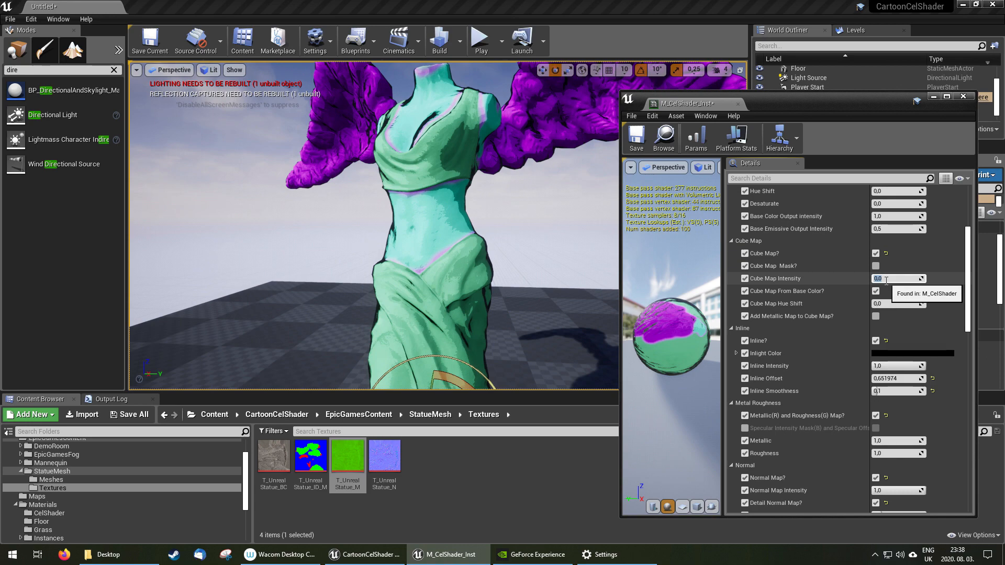
pyautogui.press('Return')
pyautogui.moveTo(542, 175); pyautogui.dragTo(299, 172, button='right')
pyautogui.press('d')
pyautogui.click(892, 279)
pyautogui.write('0')
pyautogui.press('Return')
pyautogui.write('1')
pyautogui.press('Return')
# Raise the Cube Map Intensity to 2.
pyautogui.moveTo(541, 204)
pyautogui.mouseDown(button='right')
pyautogui.moveTo(516, 203)
pyautogui.moveTo(539, 203)
pyautogui.mouseUp(button='right')
pyautogui.press('d')
pyautogui.click(890, 279)
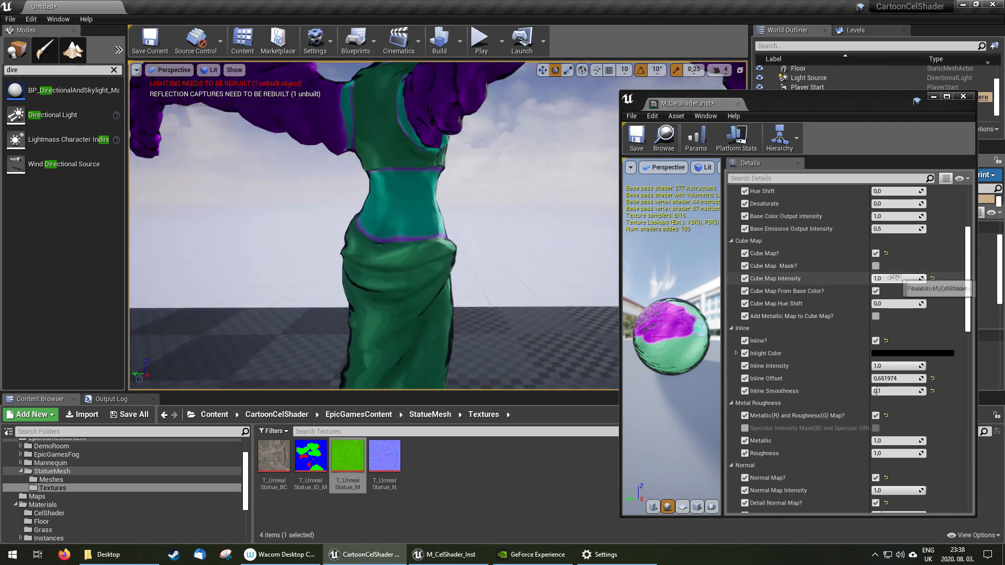
pyautogui.write('2')
pyautogui.press('Return')
# Try a Cube Map Hue Shift of about 0.33 and reset it to its default.
pyautogui.moveTo(539, 234); pyautogui.dragTo(566, 228, button='right')
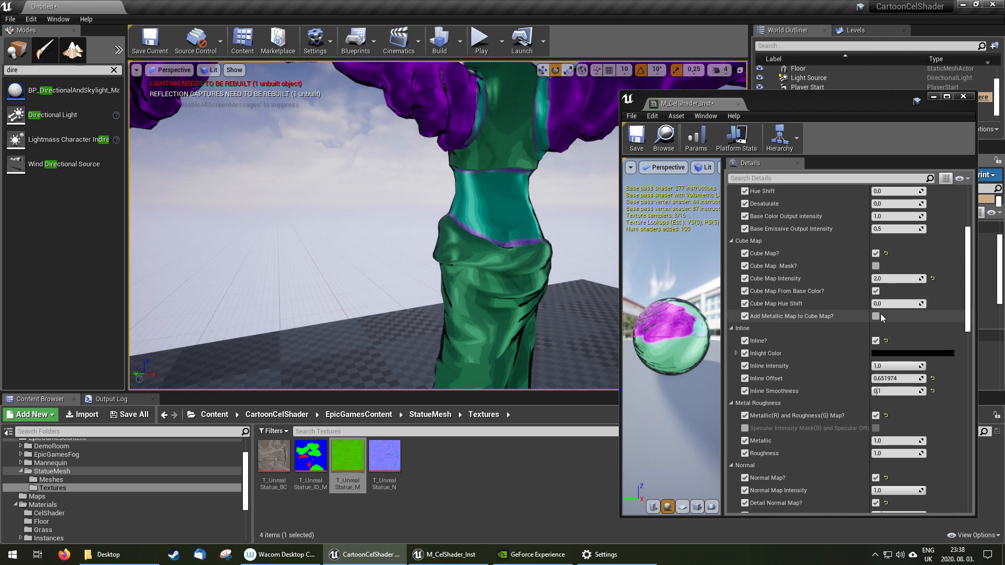
pyautogui.moveTo(895, 304)
pyautogui.mouseDown()
pyautogui.moveTo(924, 304)
pyautogui.moveTo(905, 303)
pyautogui.mouseUp()
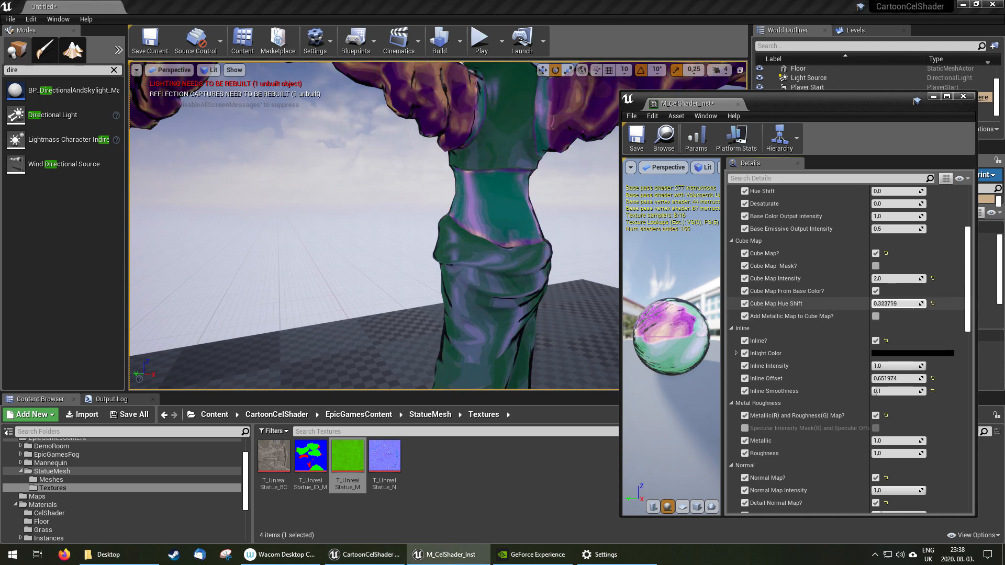
pyautogui.click(933, 304)
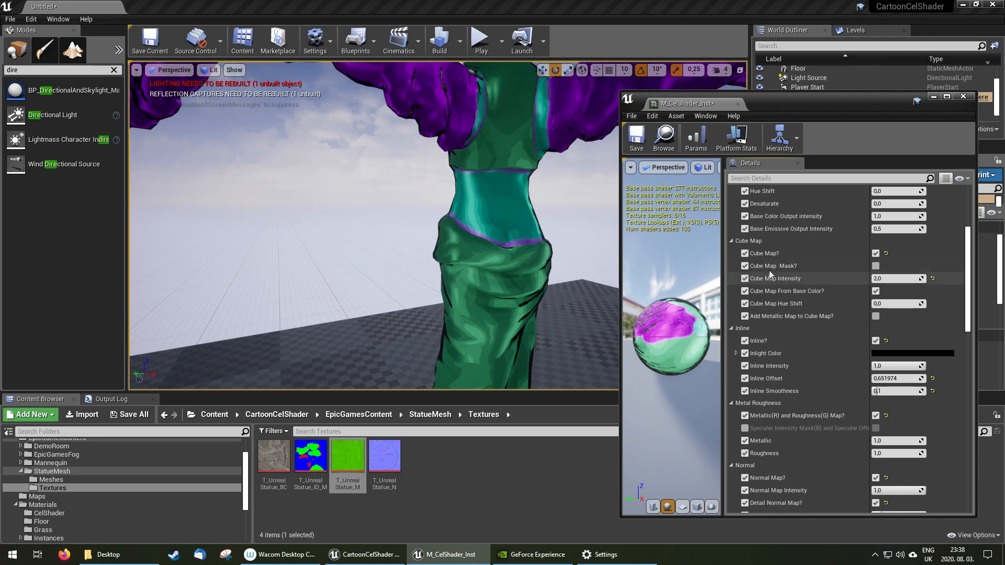
# Set the Cube Map Intensity to 50 and the Cube Map Hue Shift to about 0.61.
pyautogui.keyDown('alt'); pyautogui.moveTo(585, 271); pyautogui.dragTo(325, 267); pyautogui.keyUp('alt')
pyautogui.click(906, 279)
pyautogui.write('50')
pyautogui.press('Return')
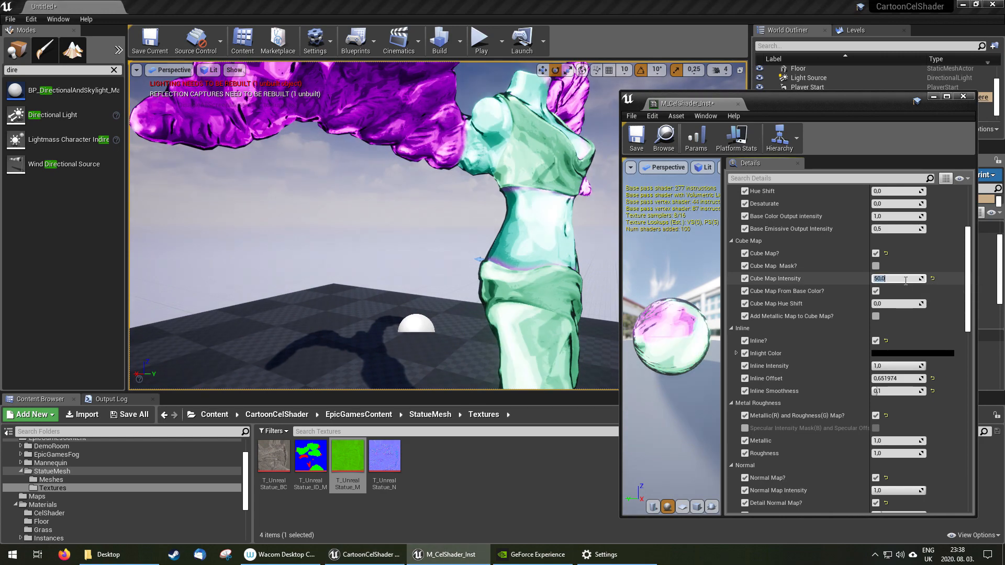
pyautogui.moveTo(887, 303); pyautogui.dragTo(920, 303)
pyautogui.keyDown('alt'); pyautogui.moveTo(419, 252); pyautogui.dragTo(513, 251); pyautogui.keyUp('alt')
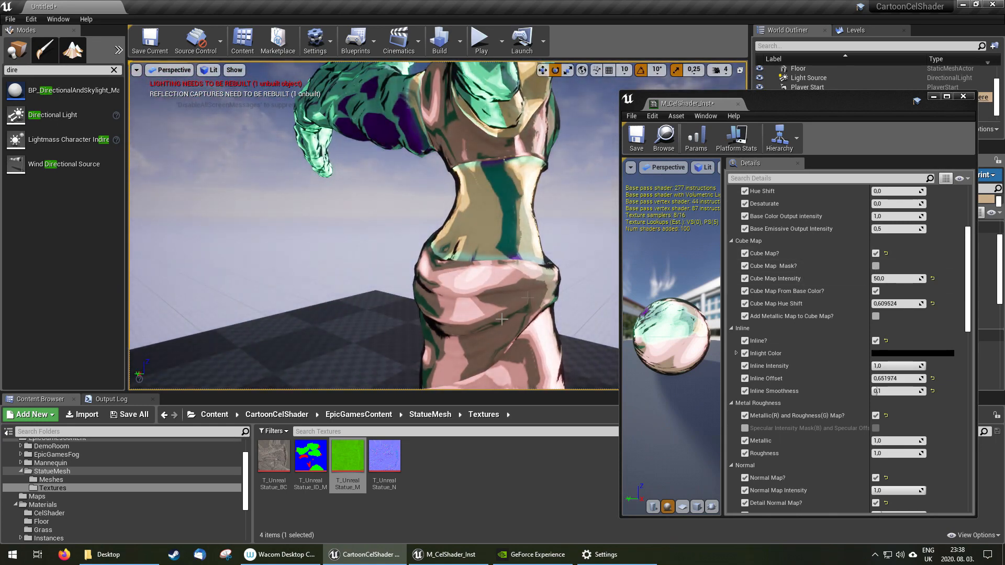
# Test the Cube Map Mask on the statue by turning it on and off again.
pyautogui.click(876, 267)
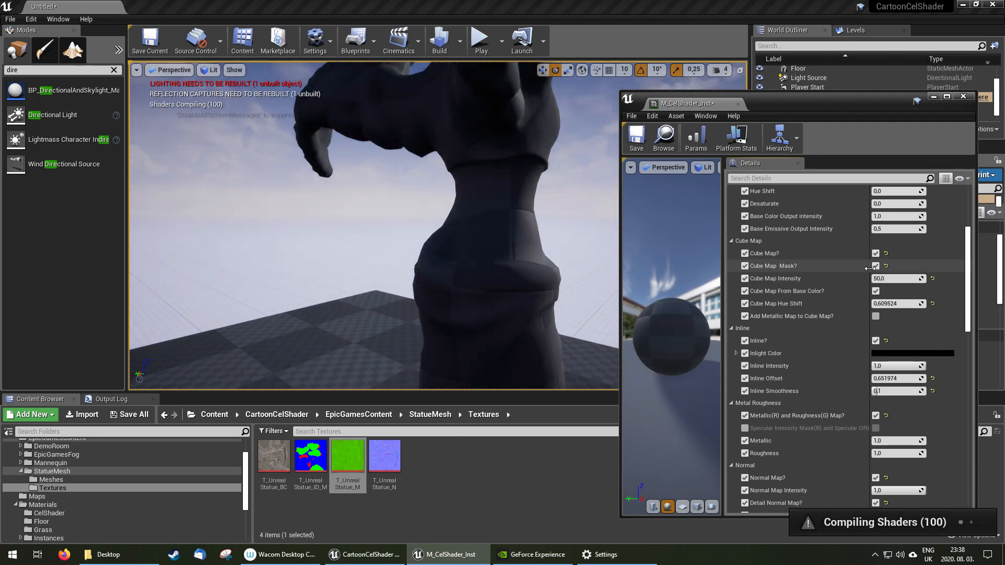
pyautogui.moveTo(471, 227)
pyautogui.mouseDown(button='right')
pyautogui.moveTo(335, 225)
pyautogui.moveTo(335, 277)
pyautogui.moveTo(345, 236)
pyautogui.moveTo(419, 204)
pyautogui.moveTo(429, 173)
pyautogui.mouseUp(button='right')
pyautogui.click(876, 266)
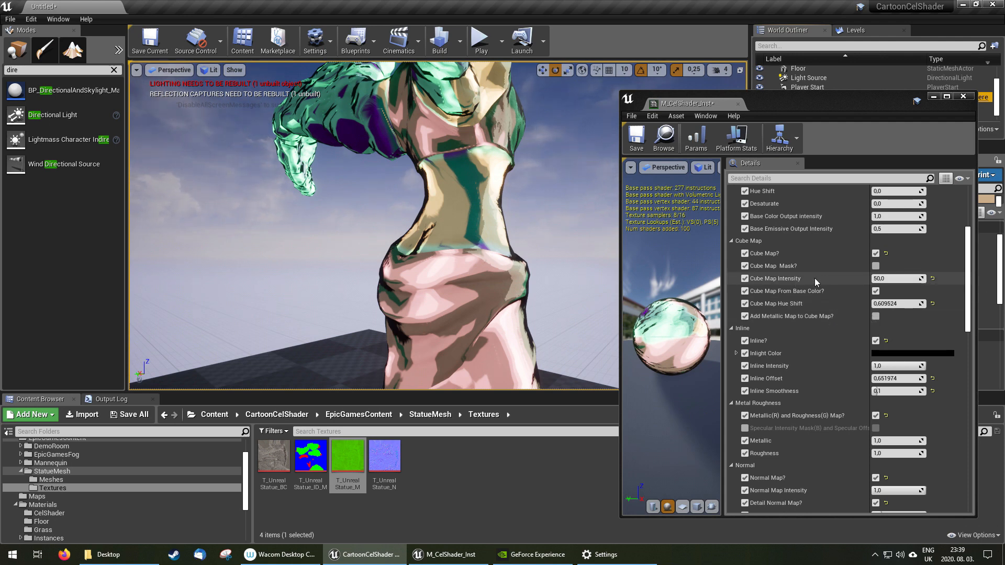
# Turn on Add Metallic Map to Cube Map.
pyautogui.scroll(-3, 841, 283)
pyautogui.scroll(-5, 840, 282)
pyautogui.scroll(3, 836, 312)
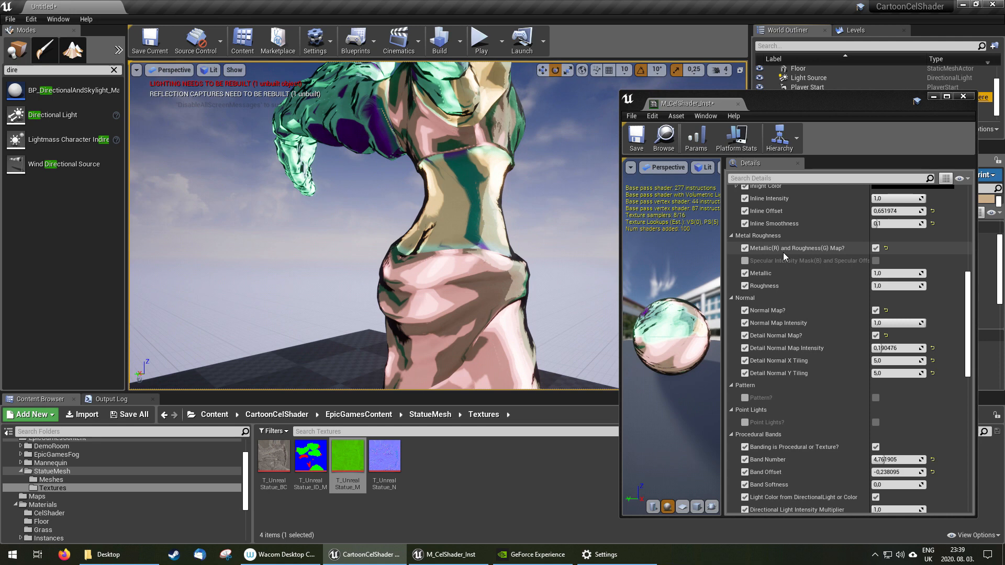
pyautogui.scroll(6, 881, 267)
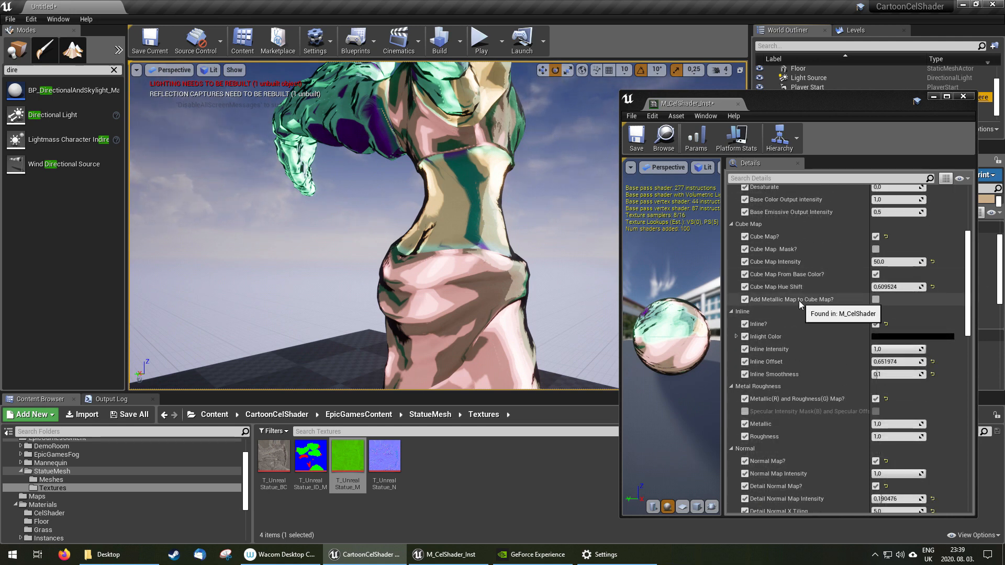
pyautogui.click(876, 301)
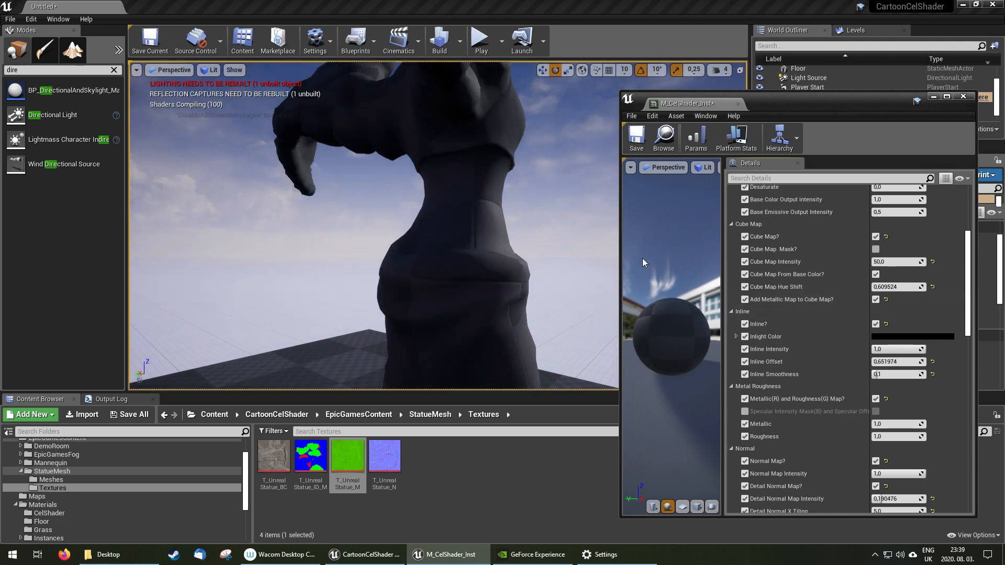
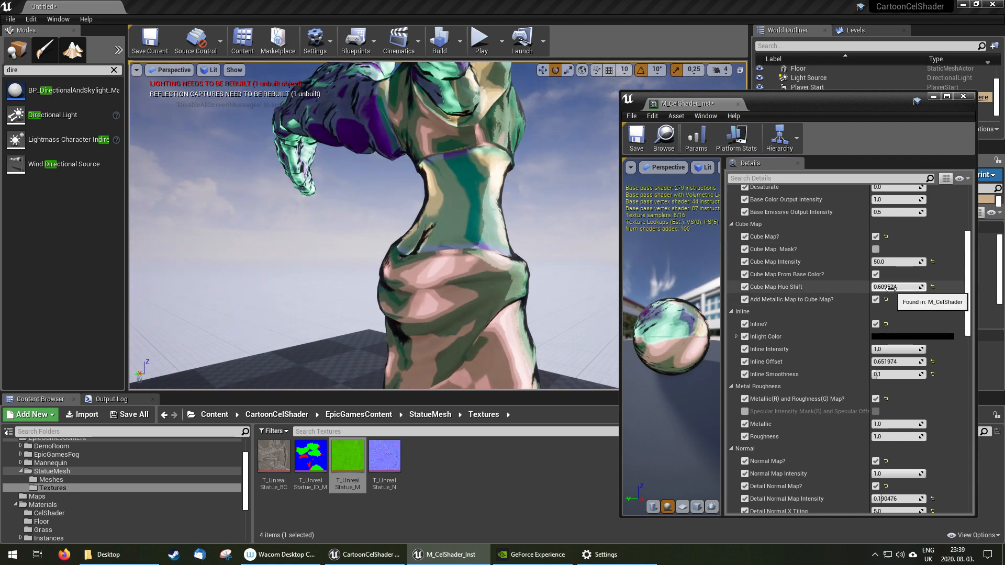
# Lower the Cube Map Intensity to about 4.79 and switch the cube map off.
pyautogui.moveTo(890, 262); pyautogui.dragTo(810, 257)
pyautogui.moveTo(907, 265); pyautogui.dragTo(879, 265)
pyautogui.keyDown('alt'); pyautogui.moveTo(556, 179); pyautogui.dragTo(273, 180); pyautogui.keyUp('alt')
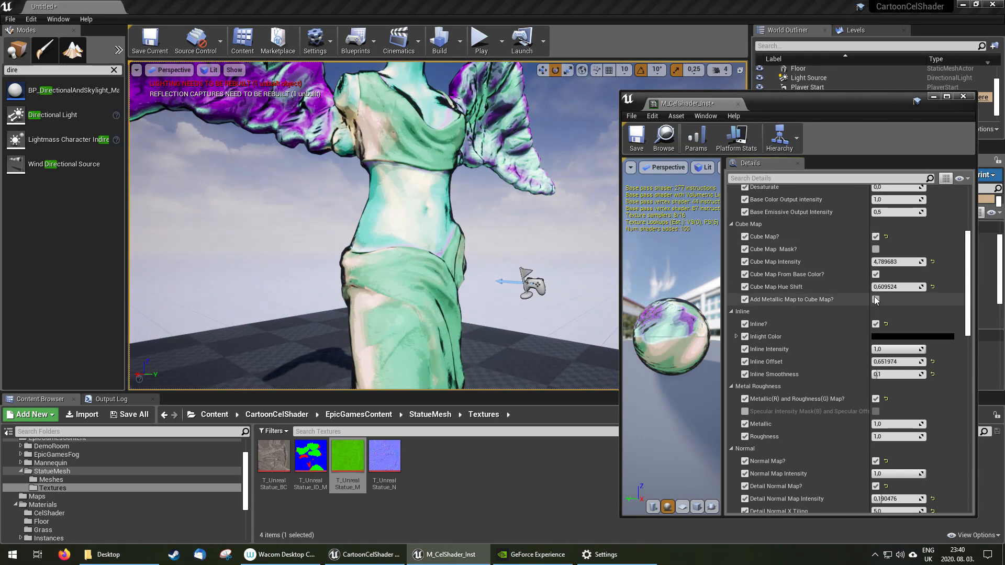
pyautogui.click(877, 237)
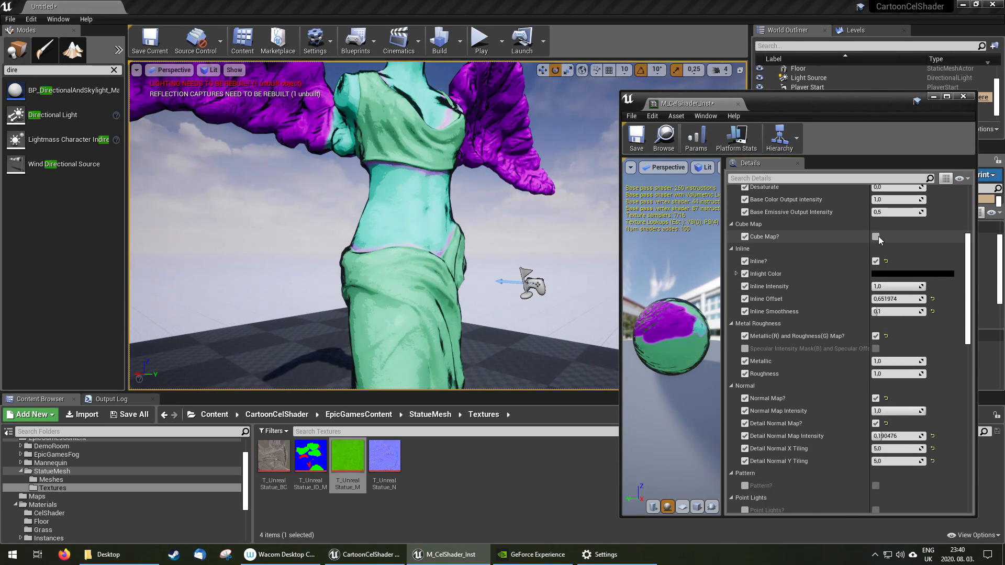
# Enable the Pattern parameter's override and turn the pattern on.
pyautogui.scroll(-5, 877, 239)
pyautogui.click(745, 352)
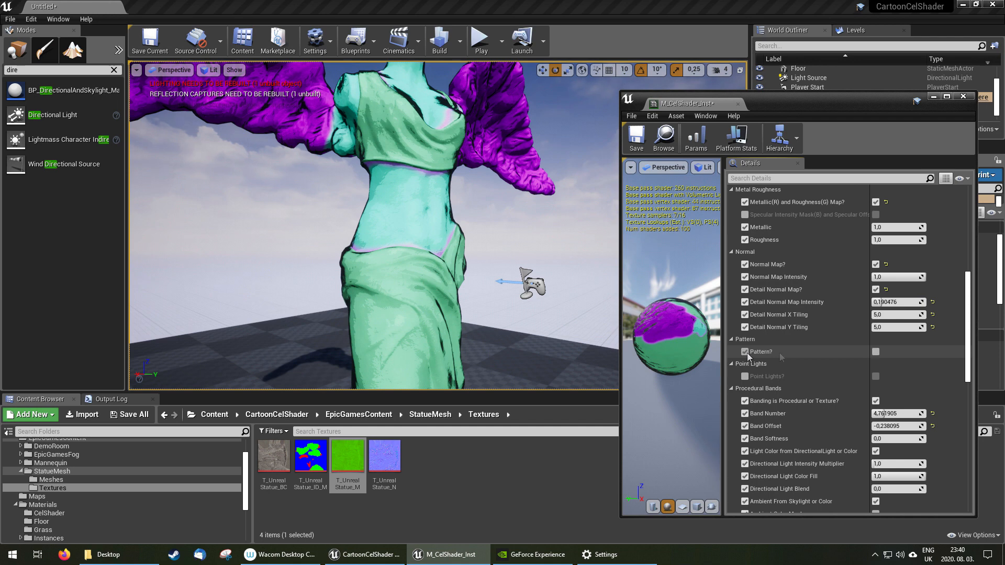
pyautogui.click(877, 353)
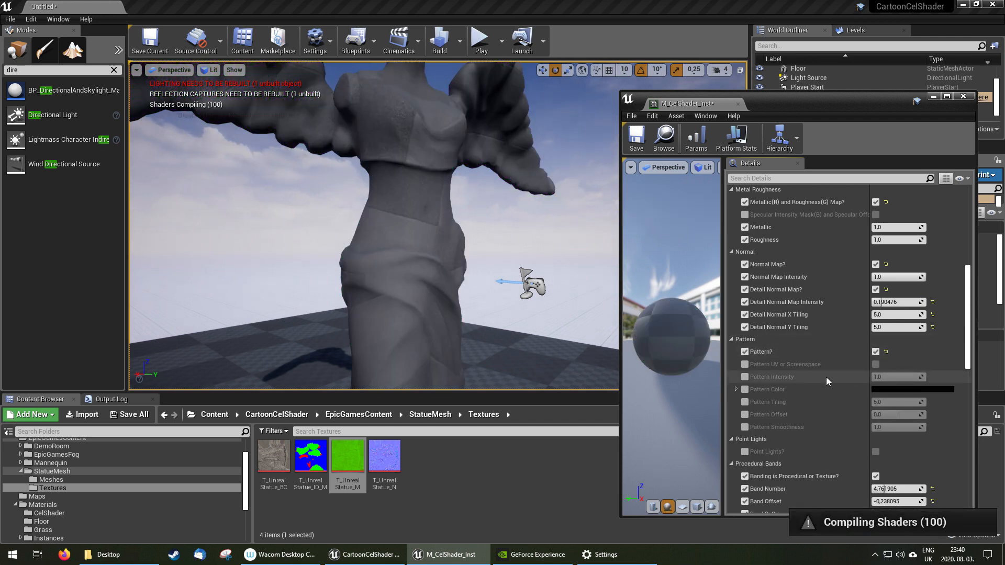
# Enable the Pattern Texture override and assign the crosshatched T_Pattern_05 texture to it.
pyautogui.scroll(-5, 825, 377)
pyautogui.scroll(-8, 819, 378)
pyautogui.click(744, 424)
pyautogui.click(931, 417)
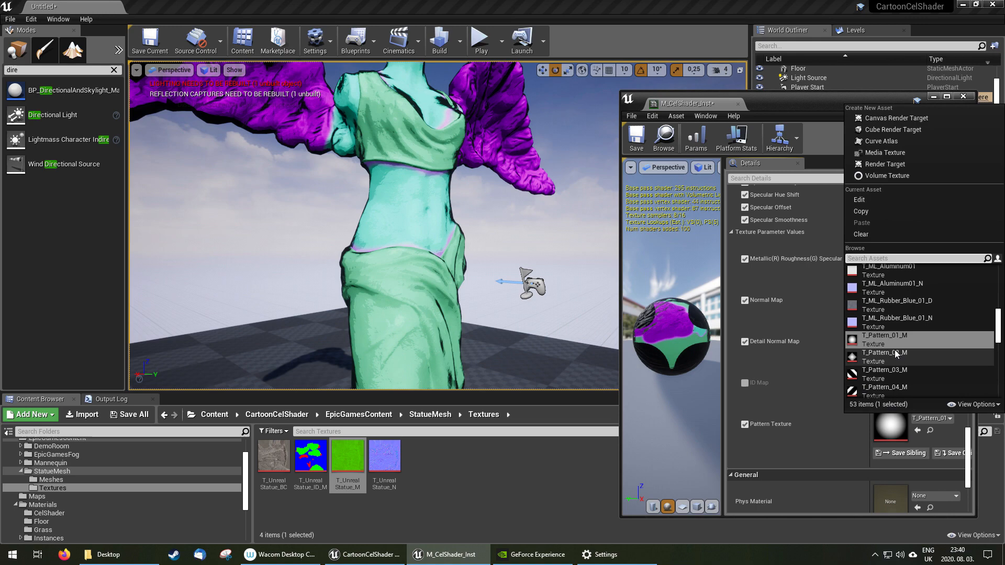
pyautogui.click(890, 373)
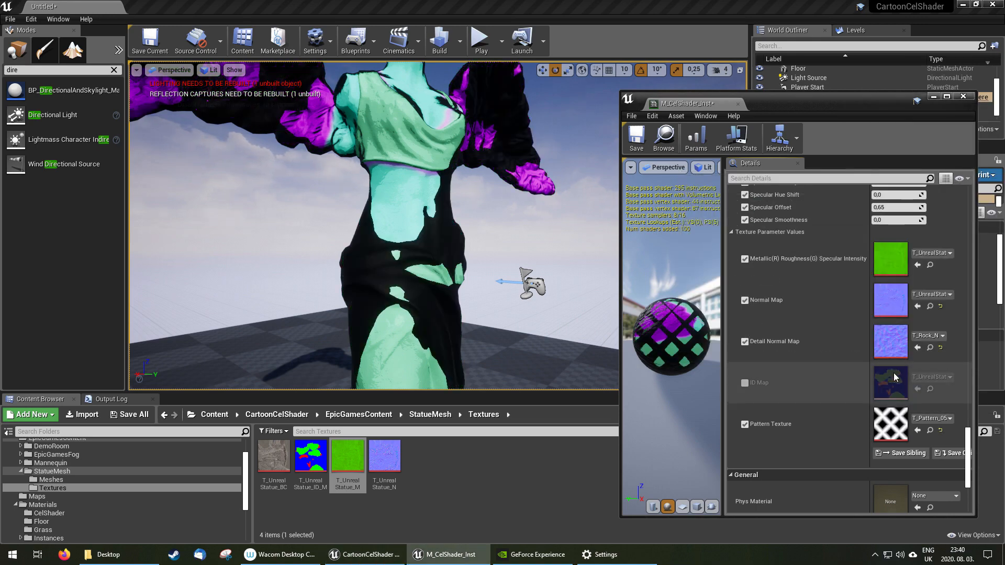
# Enable the overrides for Pattern UV or Screenspace, Pattern Color, Pattern Tiling, Pattern Offset and Pattern Smoothness.
pyautogui.scroll(8, 894, 373)
pyautogui.scroll(10, 894, 373)
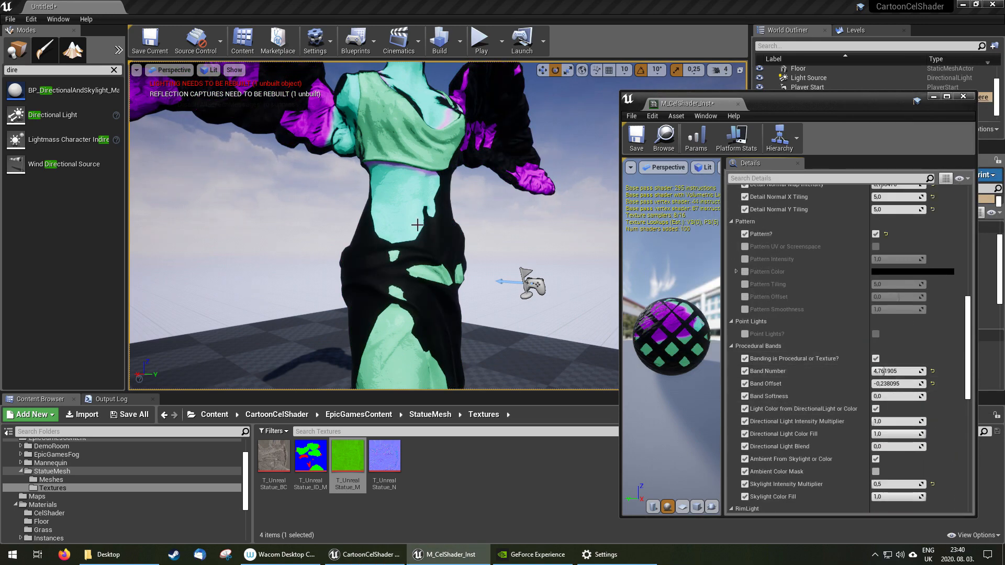
pyautogui.scroll(1, 746, 283)
pyautogui.click(745, 264)
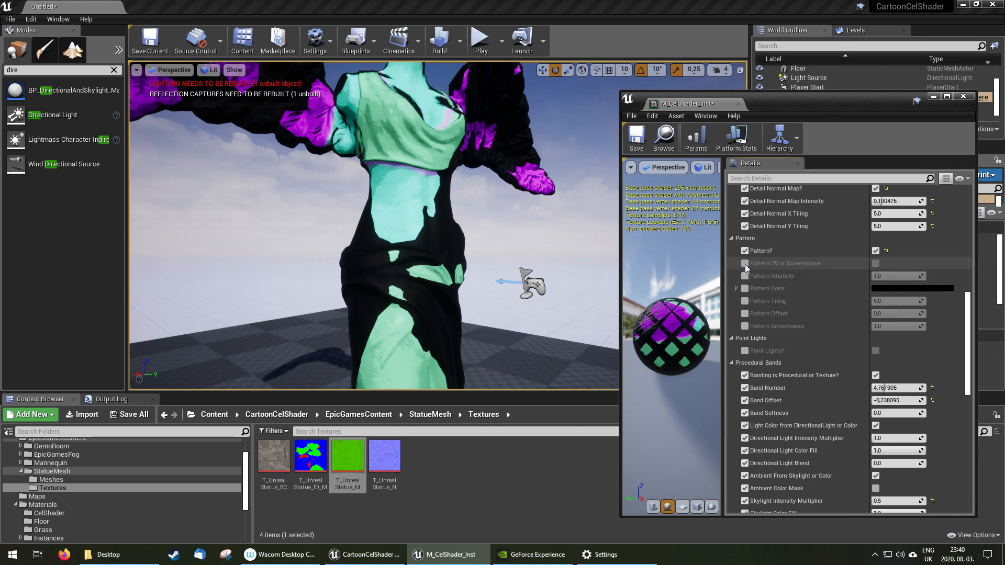
pyautogui.click(746, 302)
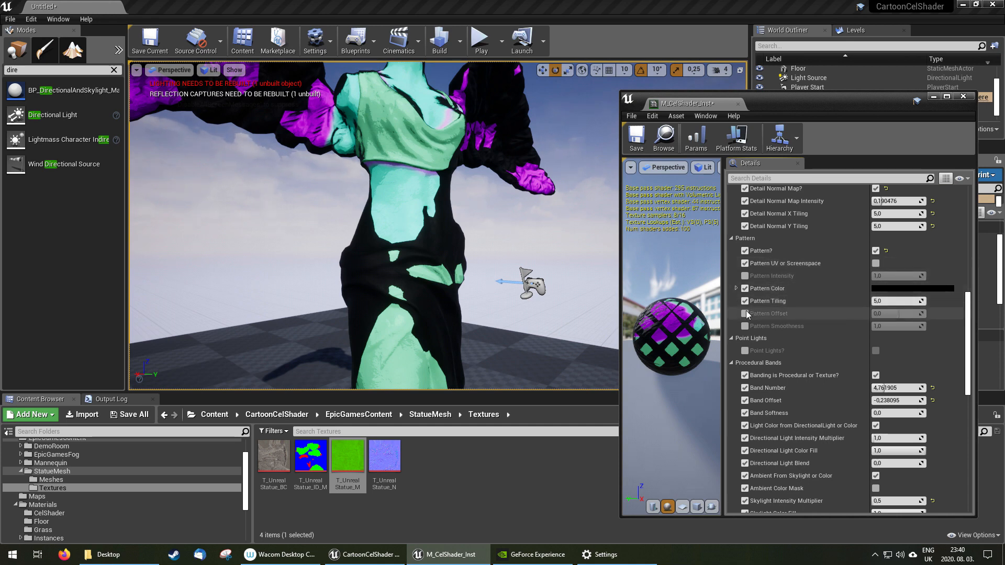
pyautogui.click(745, 314)
pyautogui.click(745, 327)
# Raise the Pattern Tiling to about 320.24 and view the finer pattern on the statue.
pyautogui.moveTo(900, 302); pyautogui.dragTo(993, 303)
pyautogui.moveTo(419, 209); pyautogui.dragTo(336, 209, button='right')
pyautogui.press('d')
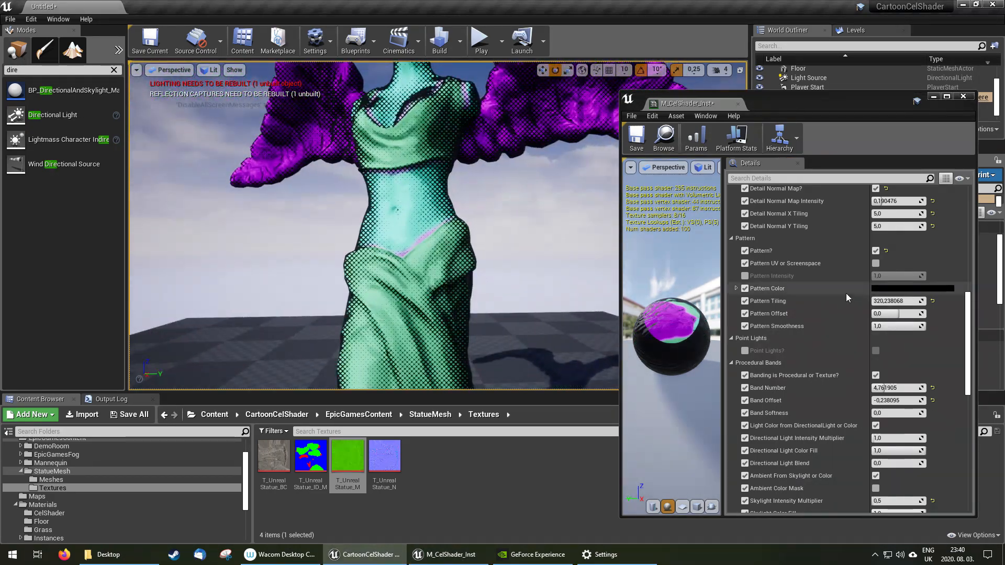
# Lower the Pattern Offset to about -0.019 and try a lower Pattern Smoothness before restoring it to 1.0.
pyautogui.moveTo(897, 313)
pyautogui.mouseDown()
pyautogui.moveTo(928, 313)
pyautogui.moveTo(859, 327)
pyautogui.mouseUp()
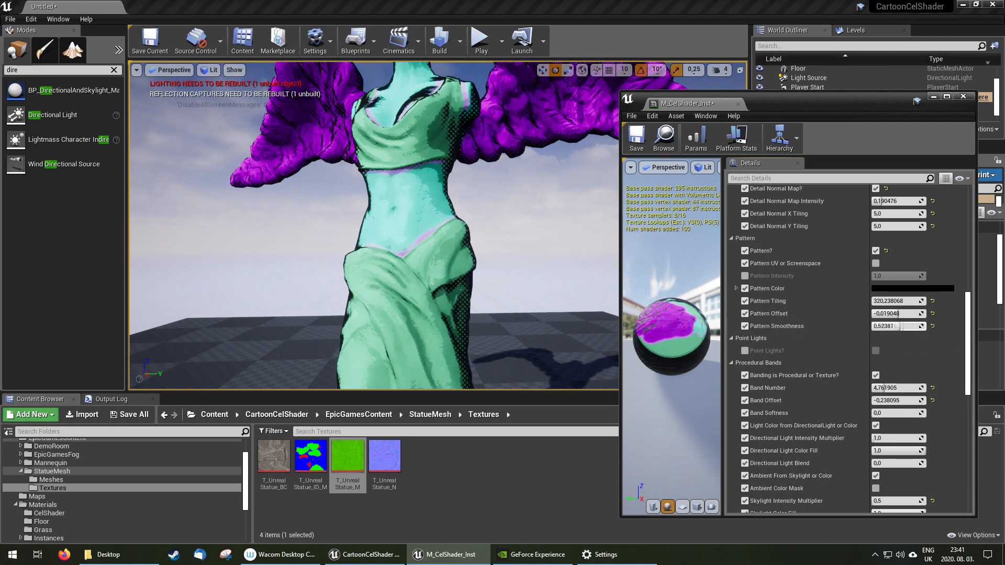
pyautogui.moveTo(901, 326); pyautogui.dragTo(924, 326)
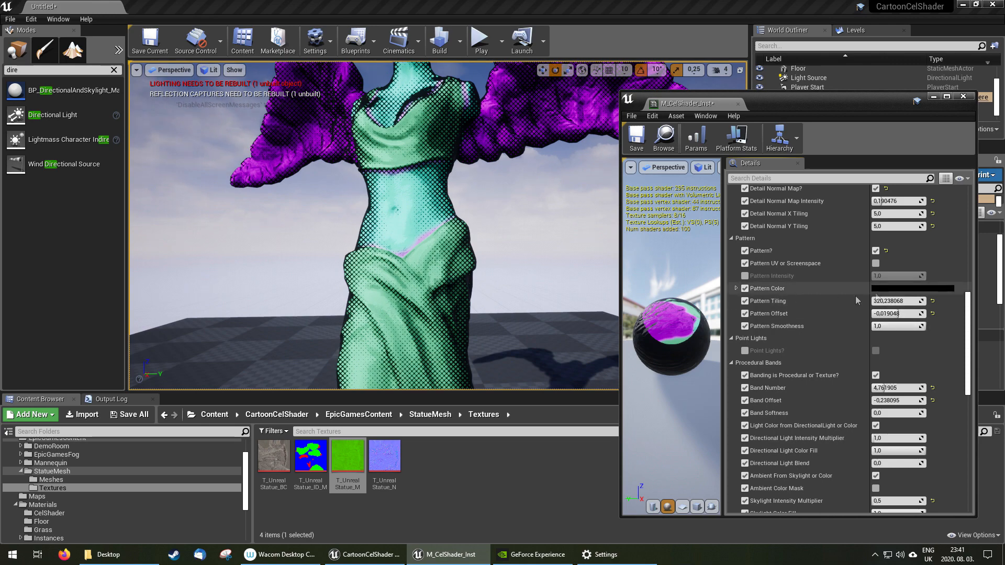
# Try a magenta Pattern Color on the statue and discard it.
pyautogui.click(913, 289)
pyautogui.moveTo(806, 400); pyautogui.dragTo(809, 364)
pyautogui.moveTo(764, 337); pyautogui.dragTo(741, 308)
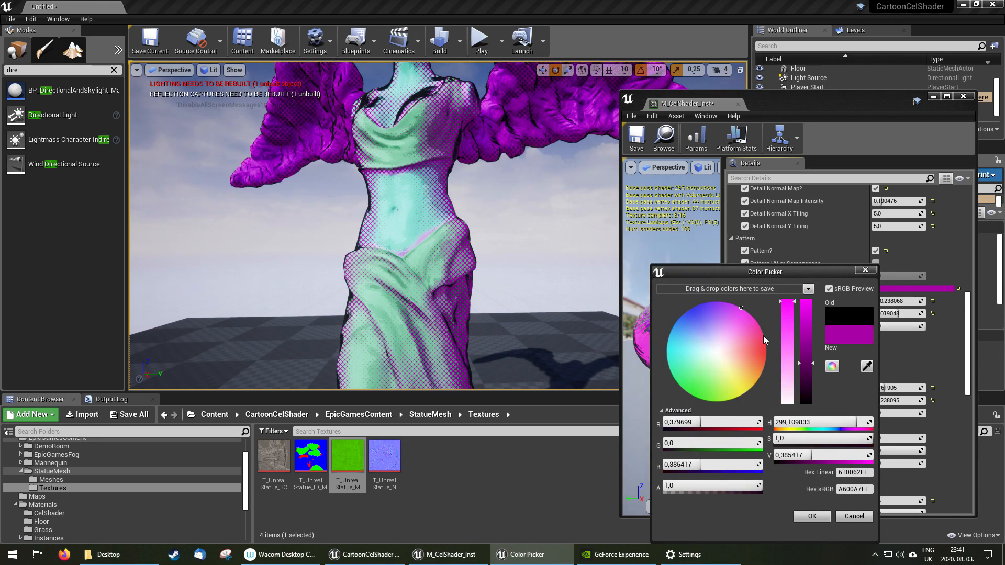
pyautogui.click(865, 518)
# Enable the Pattern Intensity override, turn on Pattern UV or Screenspace and check the pattern from another angle.
pyautogui.click(745, 276)
pyautogui.click(745, 276)
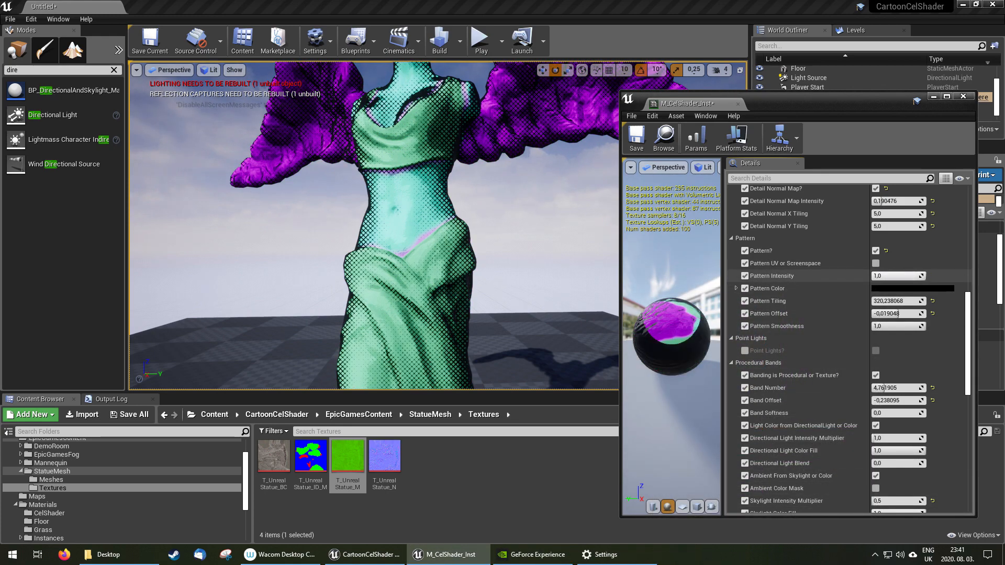
pyautogui.moveTo(534, 233); pyautogui.dragTo(409, 234, button='right')
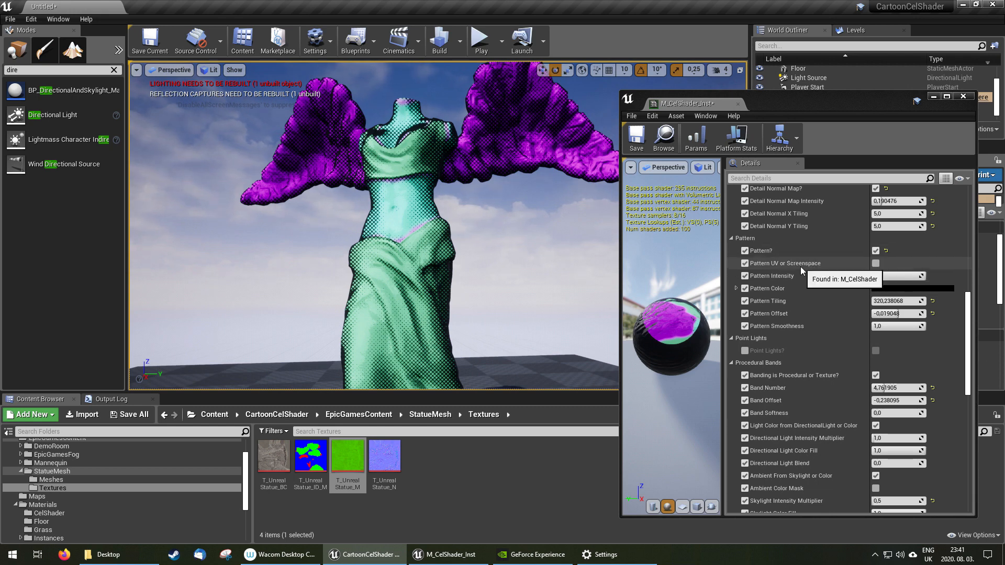
pyautogui.click(876, 264)
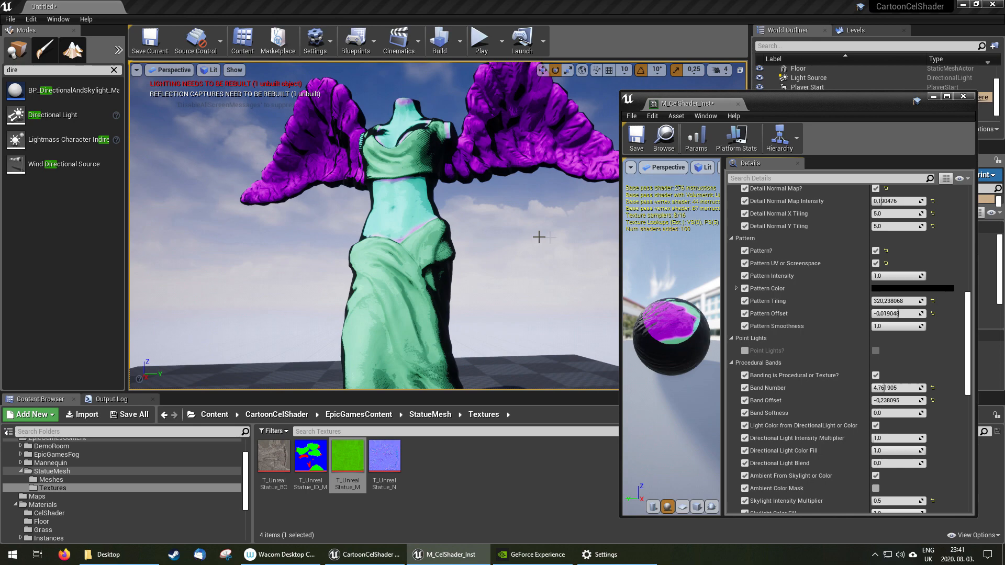
pyautogui.moveTo(538, 236); pyautogui.dragTo(518, 202, button='right')
pyautogui.moveTo(523, 281); pyautogui.dragTo(523, 283, button='right')
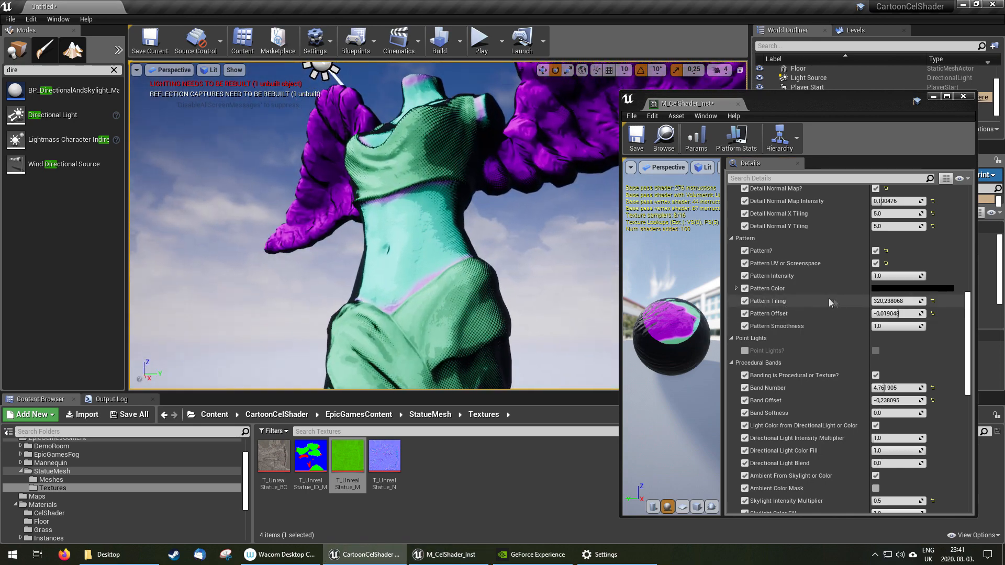
# Lower the Pattern Tiling to about 116.01, check it on the statue and turn the pattern off.
pyautogui.moveTo(896, 302); pyautogui.dragTo(844, 302)
pyautogui.moveTo(523, 261); pyautogui.dragTo(495, 255, button='right')
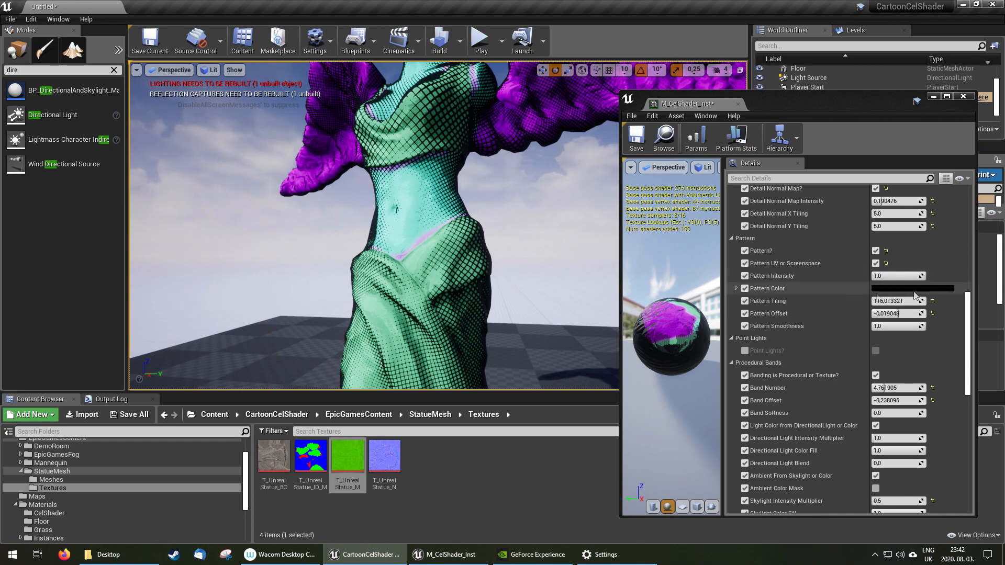
pyautogui.click(876, 251)
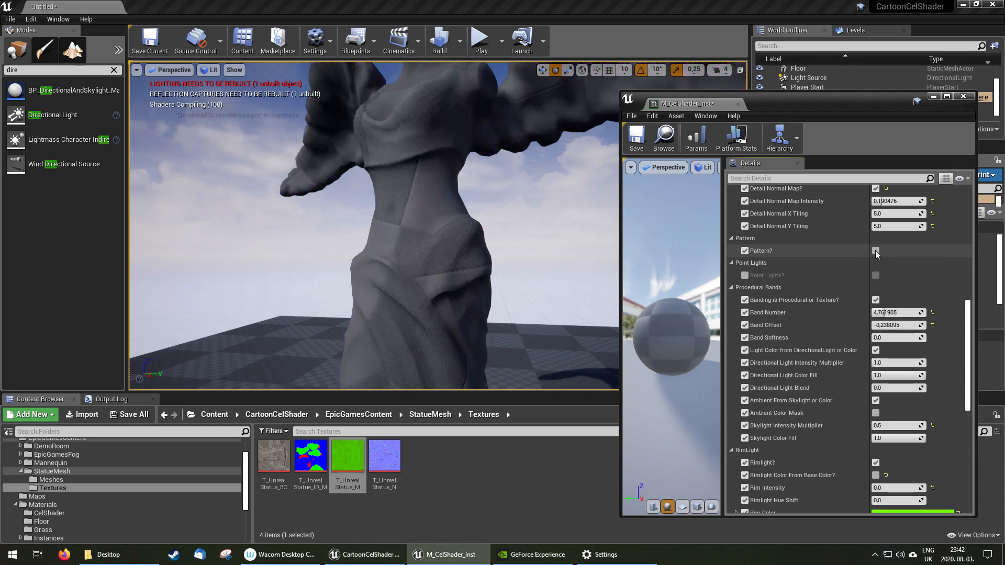
pyautogui.scroll(5, 814, 282)
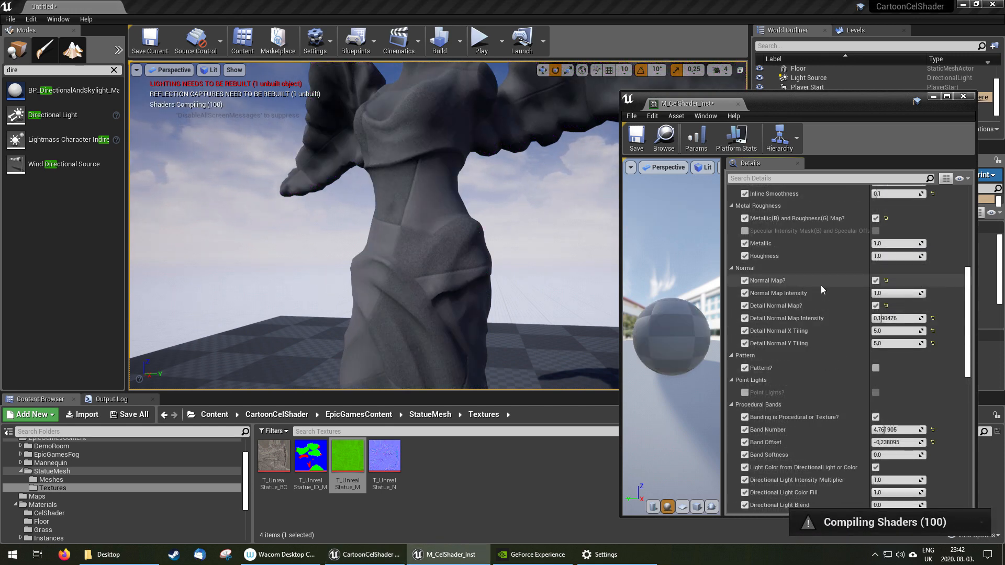
pyautogui.scroll(7, 821, 285)
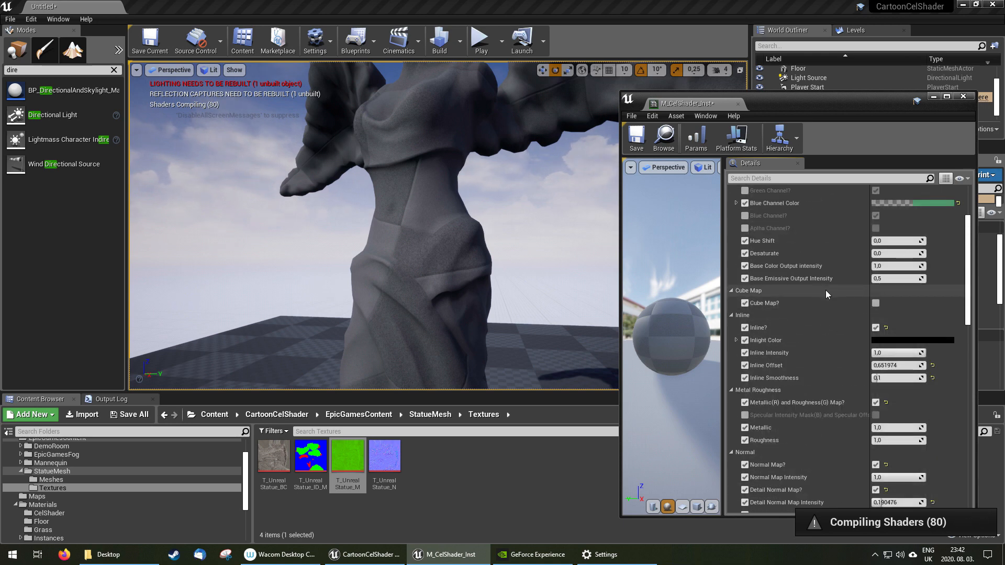
pyautogui.scroll(3, 825, 294)
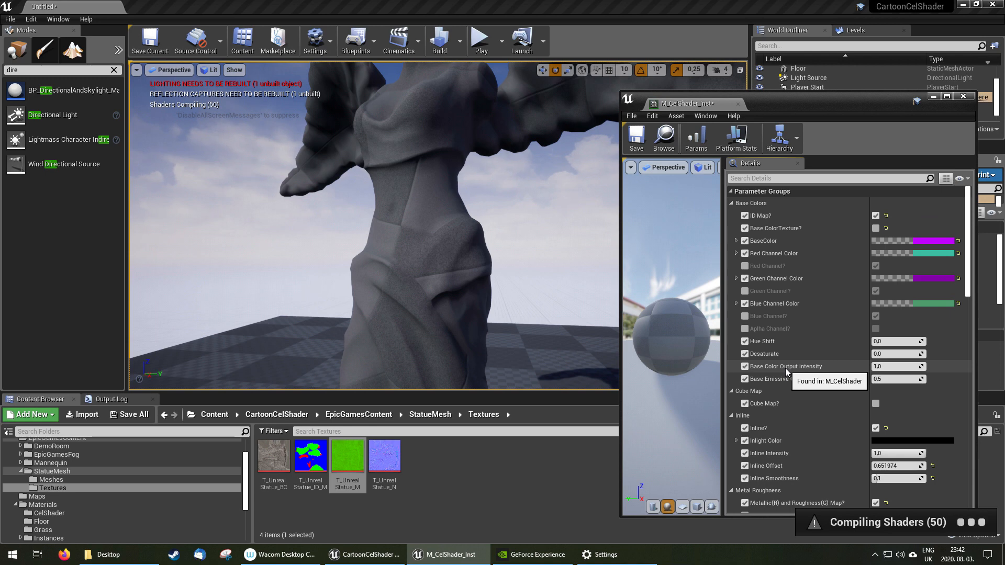
# Clear the actor search, place a point light beside the statue and raise it to the height of the upper body.
pyautogui.moveTo(466, 240); pyautogui.dragTo(461, 272, button='right')
pyautogui.press('s')
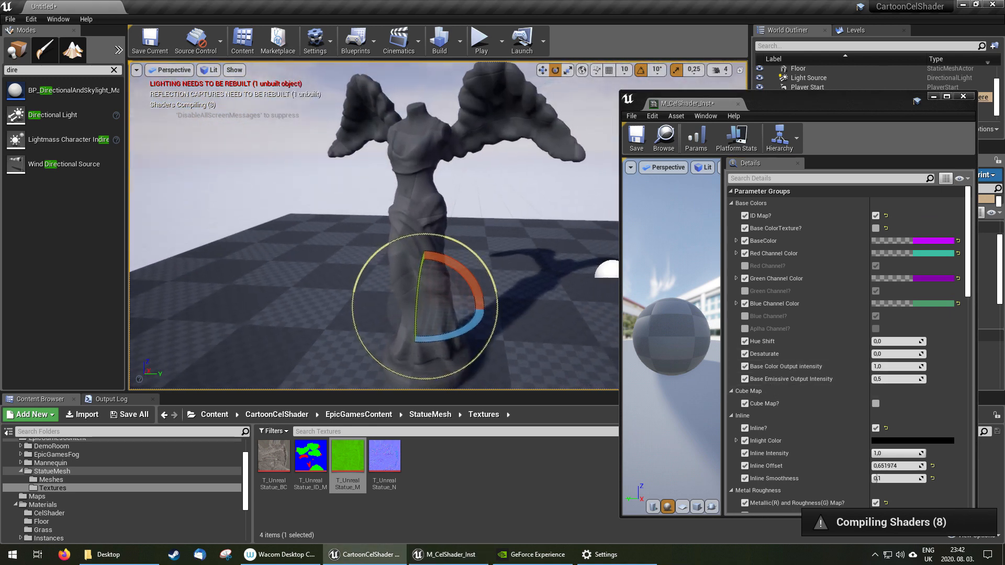
pyautogui.click(114, 71)
pyautogui.moveTo(76, 164); pyautogui.dragTo(301, 360)
pyautogui.press('w')
pyautogui.moveTo(298, 293); pyautogui.dragTo(284, 162)
pyautogui.moveTo(340, 192); pyautogui.dragTo(404, 193)
# Change the point light's Light Color to pure red (FF0000).
pyautogui.moveTo(837, 100); pyautogui.dragTo(781, 334)
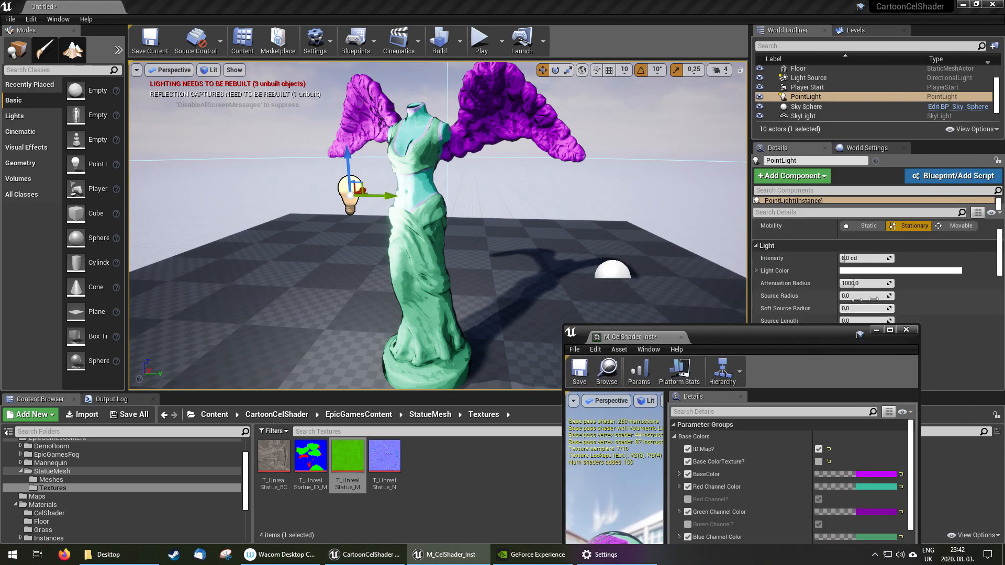
pyautogui.click(897, 271)
pyautogui.moveTo(803, 390); pyautogui.dragTo(803, 300)
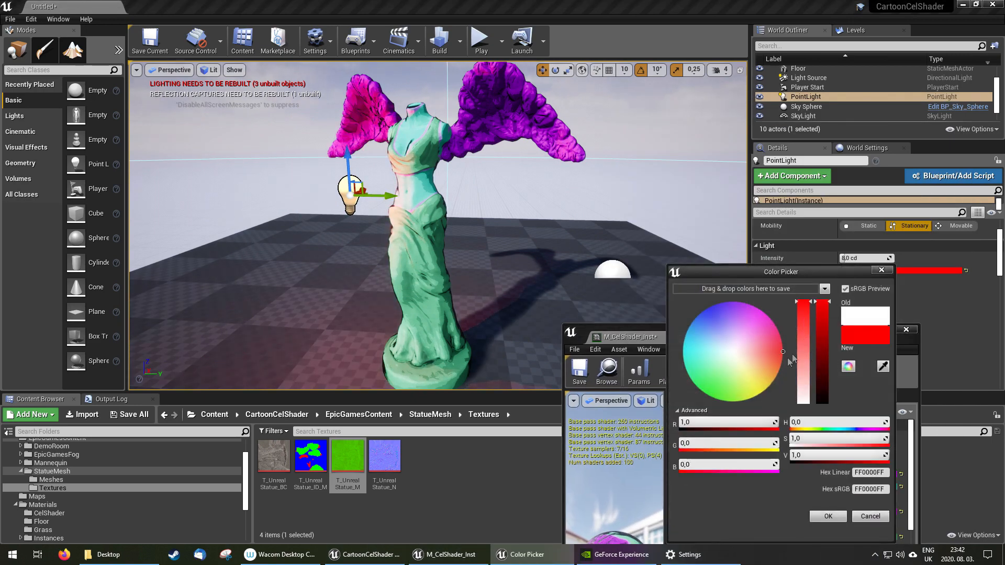
pyautogui.click(829, 516)
pyautogui.moveTo(843, 338); pyautogui.dragTo(860, 86)
# Place a cube in the level near the statue and enlarge it.
pyautogui.moveTo(492, 210)
pyautogui.mouseDown(button='right')
pyautogui.moveTo(528, 204)
pyautogui.moveTo(479, 196)
pyautogui.mouseUp(button='right')
pyautogui.moveTo(366, 218); pyautogui.dragTo(361, 218, button='right')
pyautogui.moveTo(476, 216)
pyautogui.mouseDown(button='right')
pyautogui.moveTo(445, 222)
pyautogui.moveTo(490, 223)
pyautogui.moveTo(477, 216)
pyautogui.mouseUp(button='right')
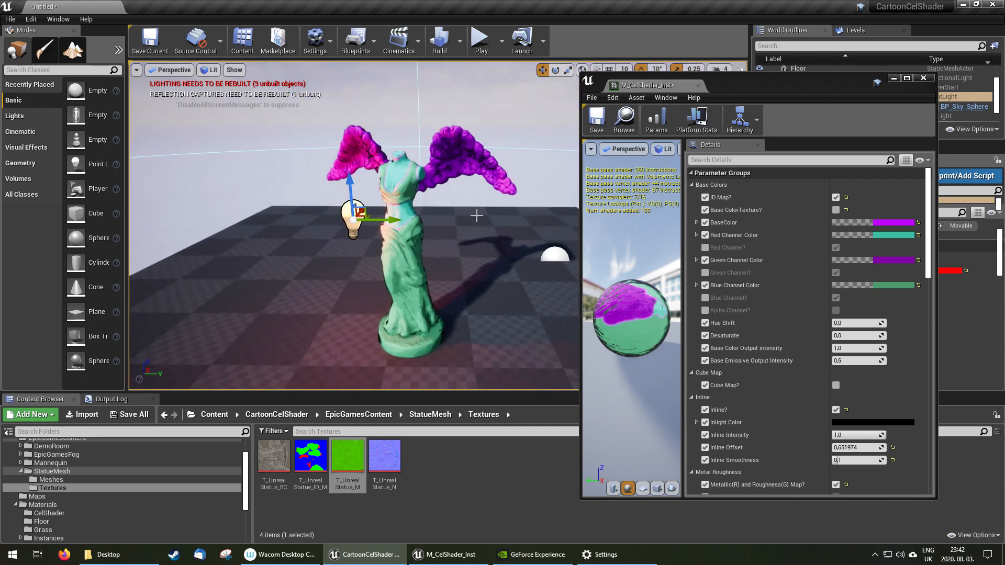
pyautogui.moveTo(78, 213); pyautogui.dragTo(297, 86)
pyautogui.press('r')
pyautogui.moveTo(298, 122); pyautogui.dragTo(359, 125)
# Raise the enlarged cube and position it overhead above the statue.
pyautogui.moveTo(359, 124); pyautogui.dragTo(298, 142, button='right')
pyautogui.press('w')
pyautogui.moveTo(335, 149); pyautogui.dragTo(332, 90)
pyautogui.moveTo(382, 162); pyautogui.dragTo(377, 134, button='right')
pyautogui.moveTo(292, 112); pyautogui.dragTo(288, 161)
pyautogui.moveTo(262, 100); pyautogui.dragTo(283, 122)
pyautogui.press('w')
pyautogui.moveTo(427, 261); pyautogui.dragTo(445, 272, button='right')
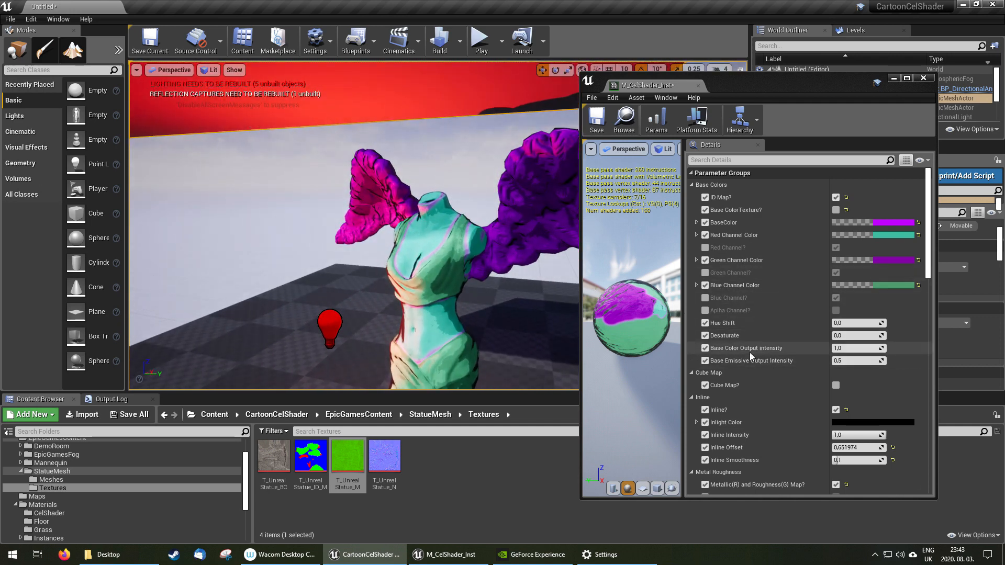
# Set the material's Base Color Output intensity to 0 and the Base Emissive Output Intensity to 1.
pyautogui.click(868, 350)
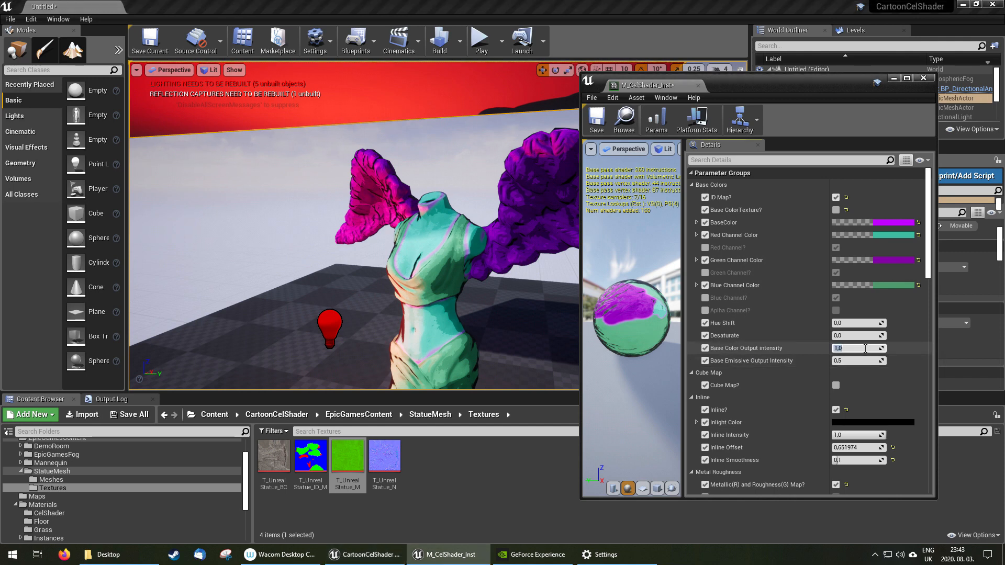
pyautogui.write('0')
pyautogui.press('Return')
pyautogui.click(850, 361)
pyautogui.write('1')
pyautogui.press('Return')
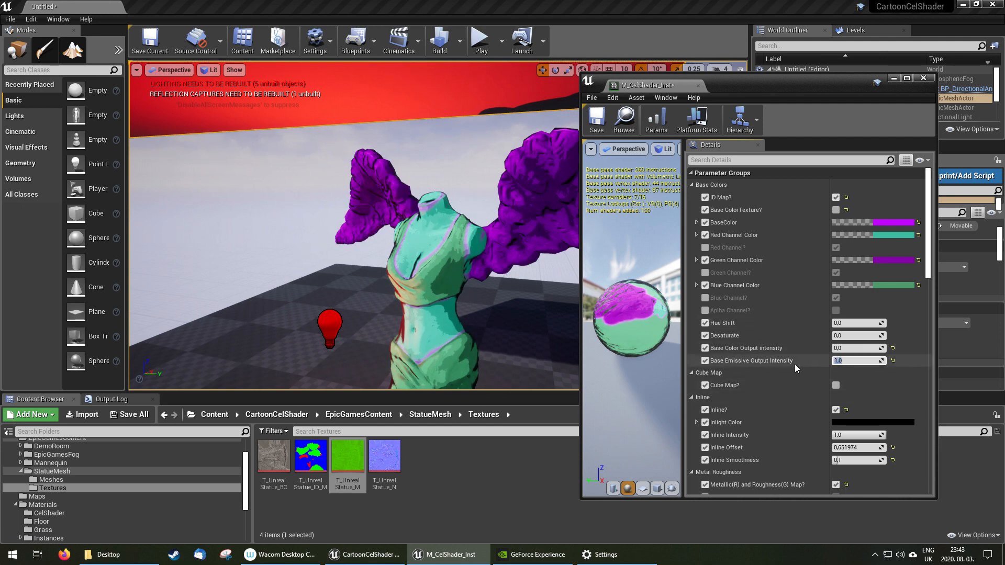
# Select the red point light and show the scene in the Base Color buffer visualization.
pyautogui.click(337, 329)
pyautogui.moveTo(337, 329); pyautogui.dragTo(416, 305, button='right')
pyautogui.moveTo(446, 241); pyautogui.dragTo(488, 222, button='right')
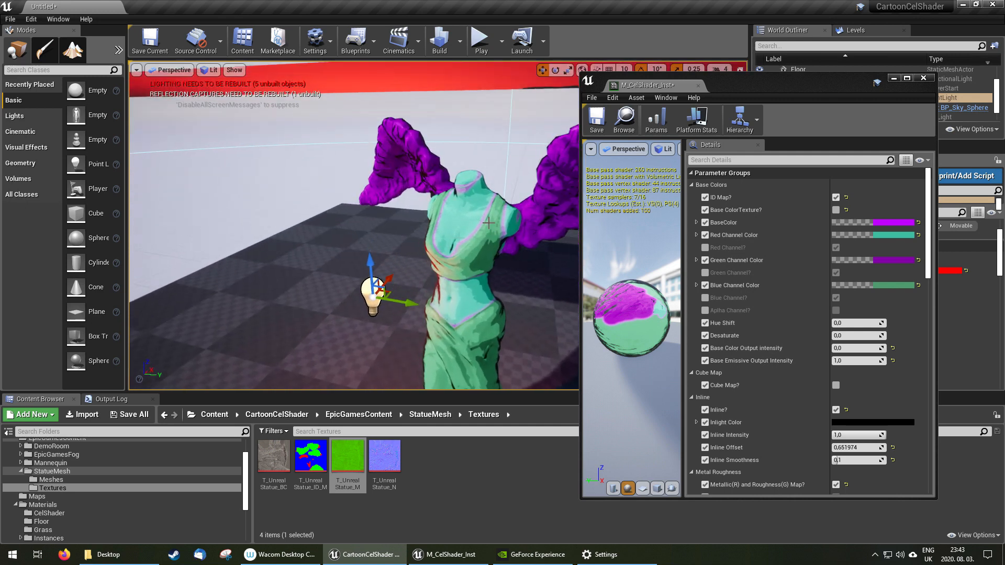
pyautogui.click(209, 69)
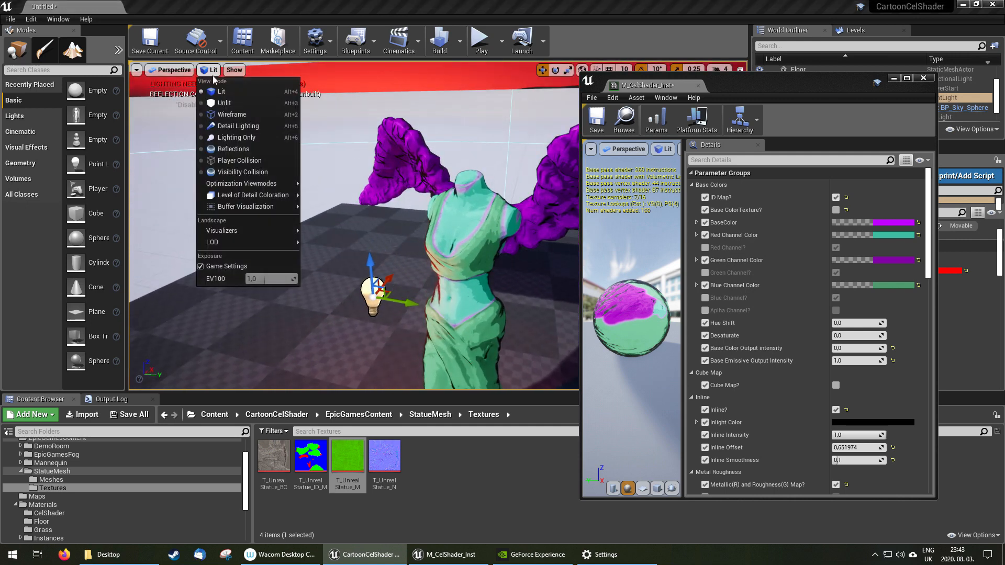
pyautogui.moveTo(245, 206)
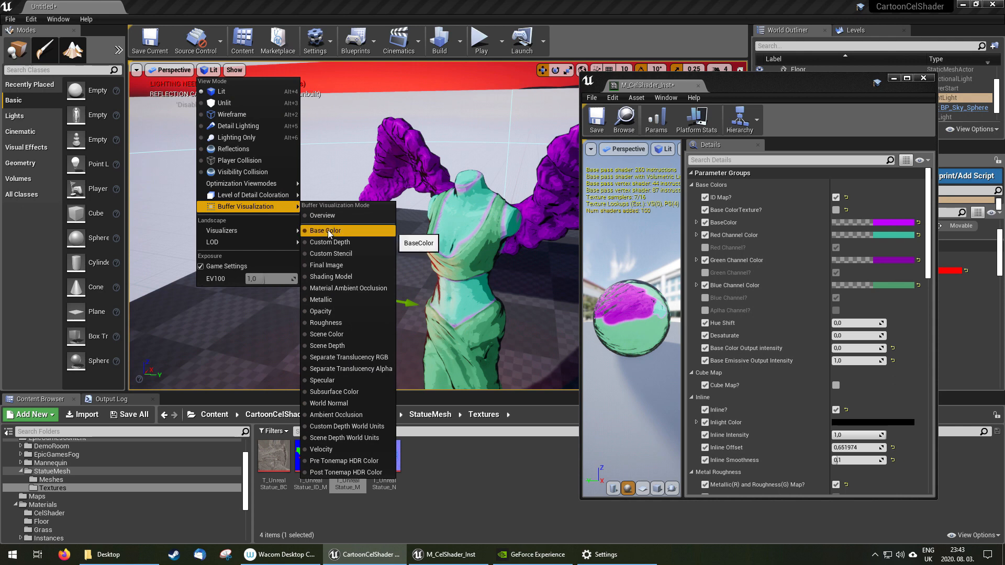
pyautogui.click(328, 230)
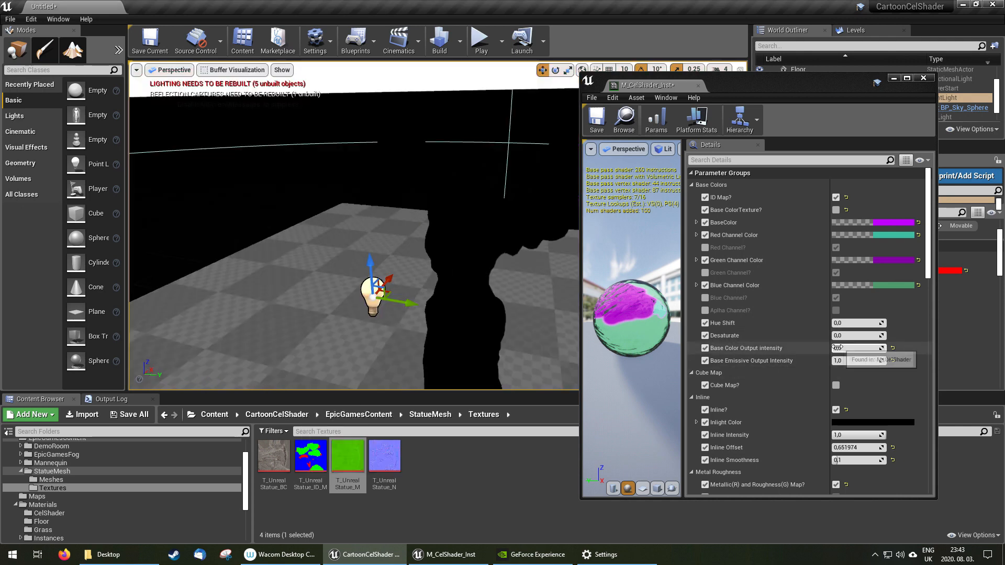
# Raise the Base Color Output intensity to about 0.71, then reset it to its default of 1.0.
pyautogui.moveTo(854, 348)
pyautogui.mouseDown()
pyautogui.moveTo(872, 348)
pyautogui.moveTo(844, 351)
pyautogui.moveTo(863, 351)
pyautogui.mouseUp()
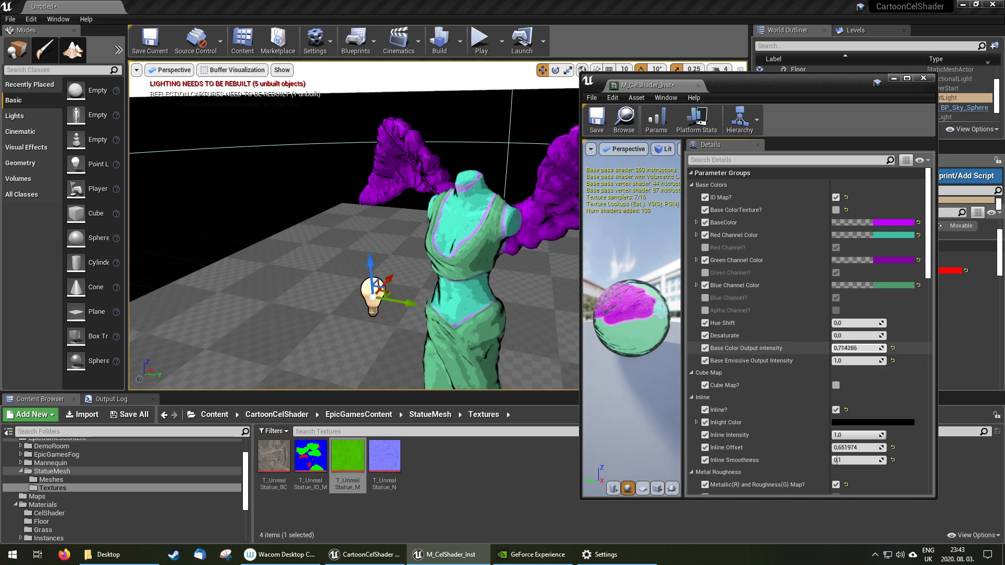
pyautogui.click(892, 348)
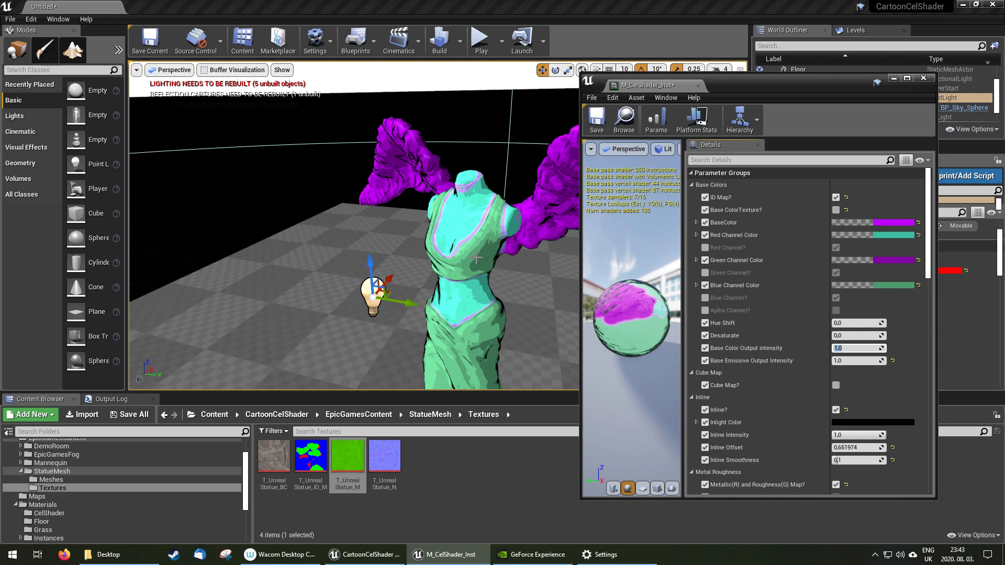
# Return the viewport to Lit mode and examine how the red point light affects the statue.
pyautogui.click(233, 69)
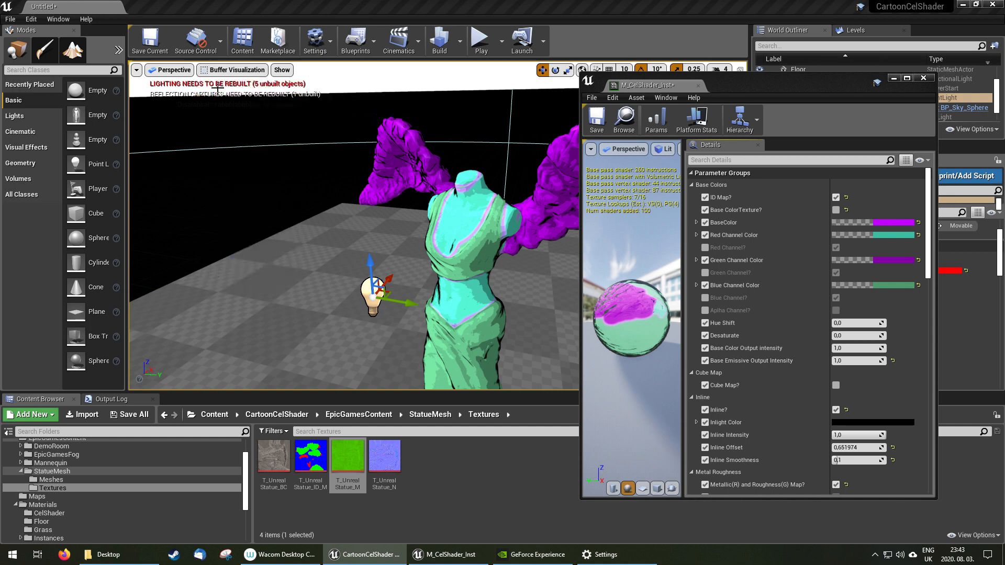
pyautogui.click(215, 90)
pyautogui.moveTo(440, 229); pyautogui.dragTo(447, 228, button='right')
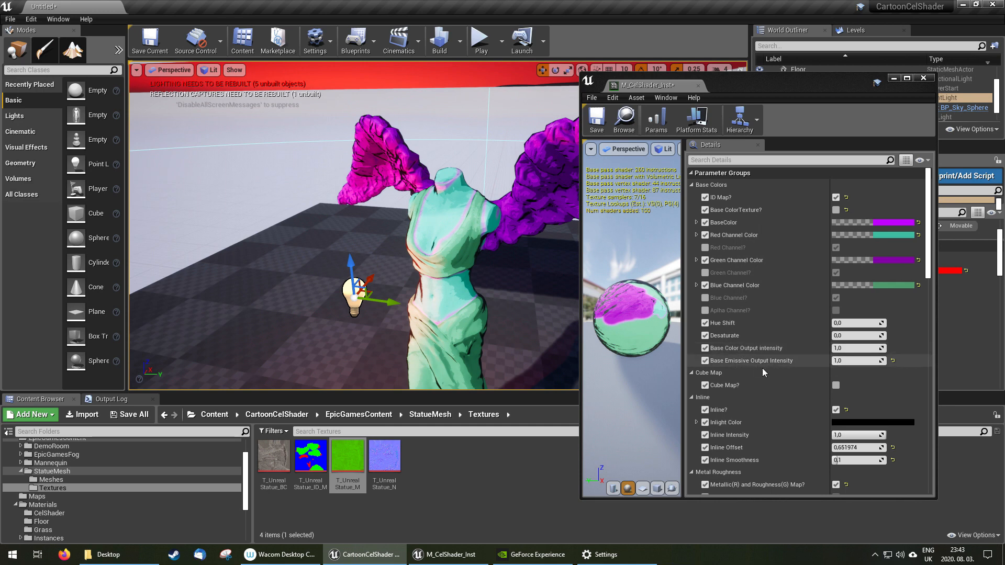
pyautogui.scroll(3, 446, 261)
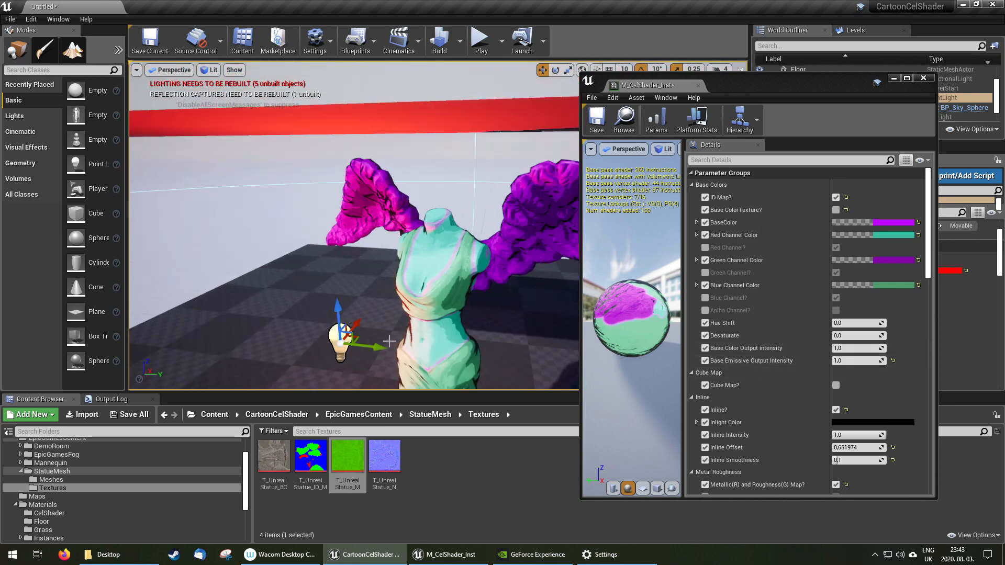
pyautogui.moveTo(439, 284); pyautogui.dragTo(433, 158, button='right')
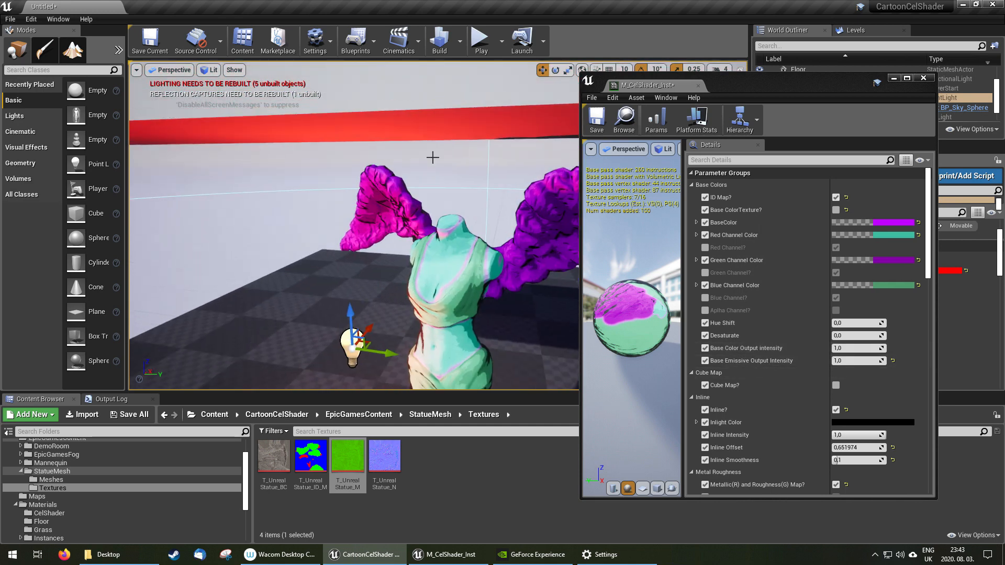
# Select the statue, set its material's Base Emissive Output Intensity to 0.25, and reduce it further to about 0.088.
pyautogui.click(425, 245)
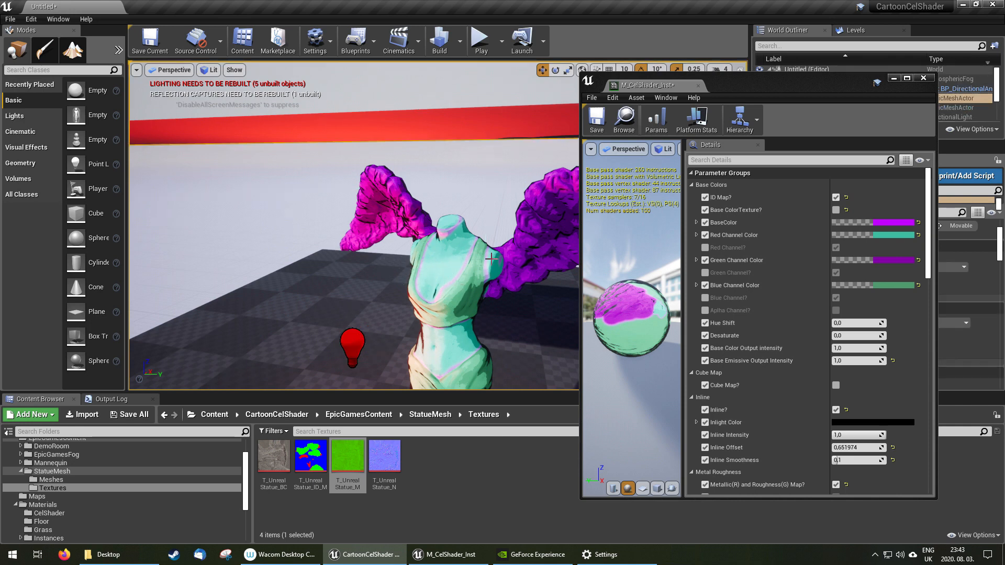
pyautogui.click(857, 361)
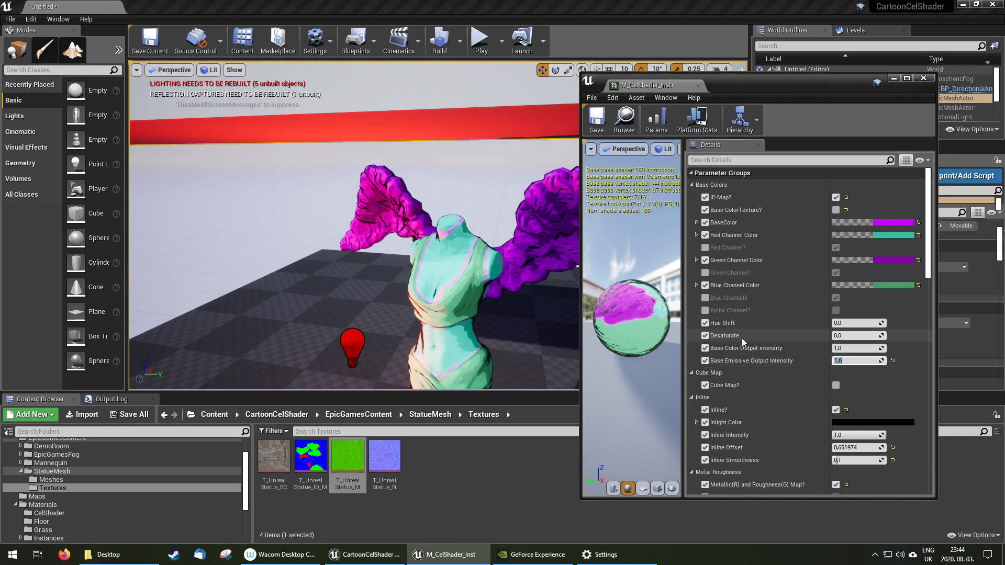
pyautogui.write('0,25')
pyautogui.press('Return')
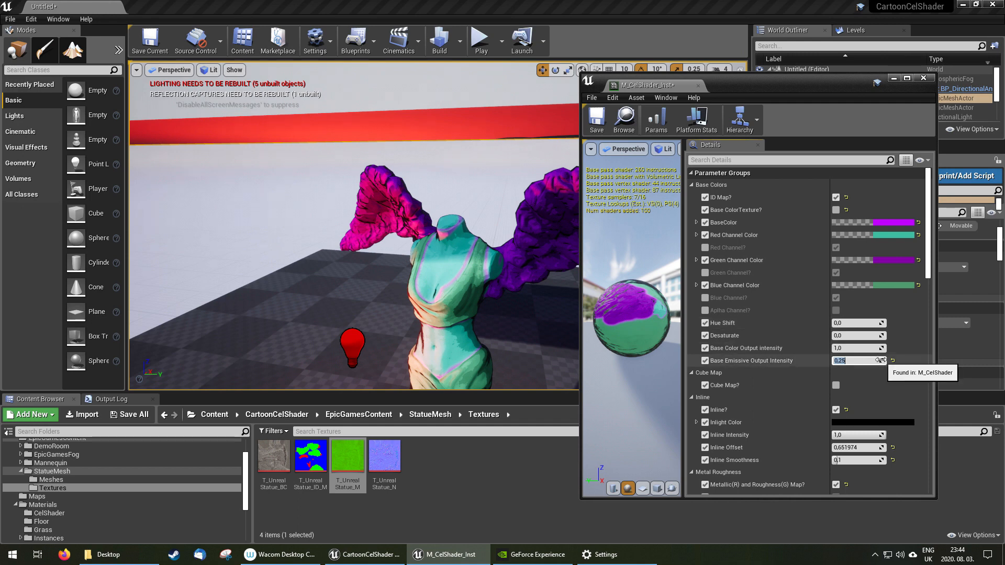
pyautogui.moveTo(881, 360); pyautogui.dragTo(823, 358)
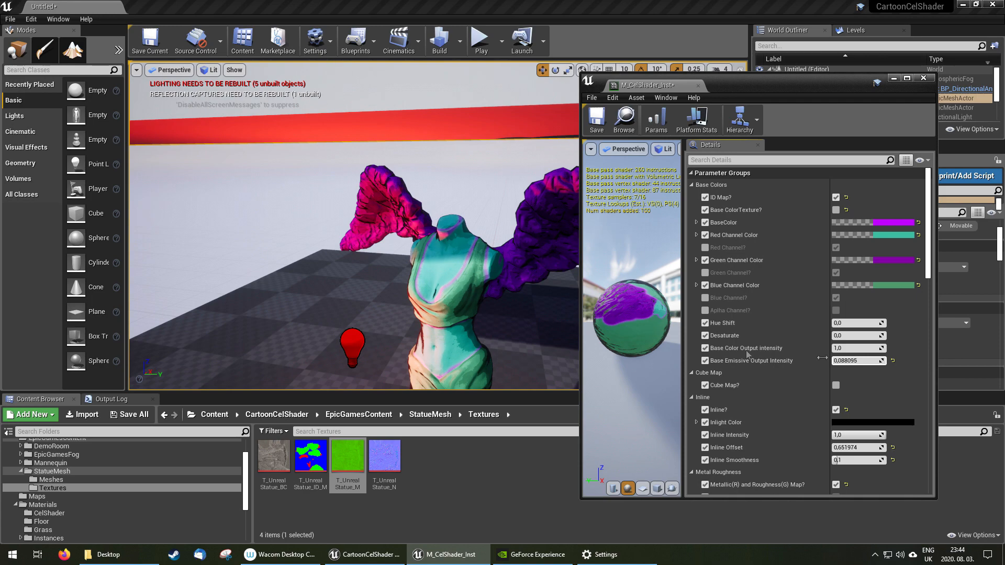
pyautogui.moveTo(460, 278)
pyautogui.mouseDown(button='right')
pyautogui.moveTo(461, 313)
pyautogui.moveTo(459, 277)
pyautogui.mouseUp(button='right')
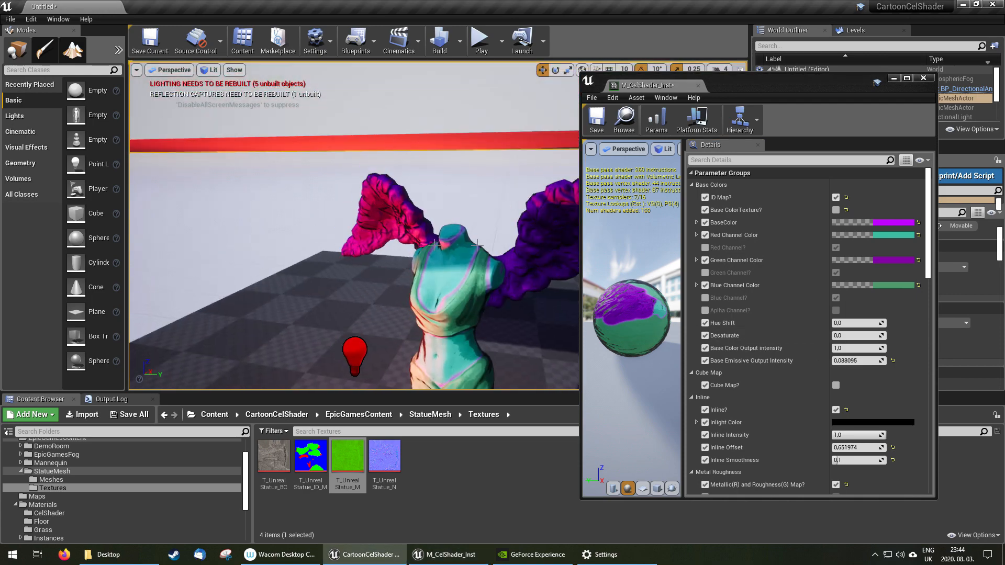
# Set the Base Emissive Output Intensity to 1 for comparison, then to 0.25.
pyautogui.click(854, 362)
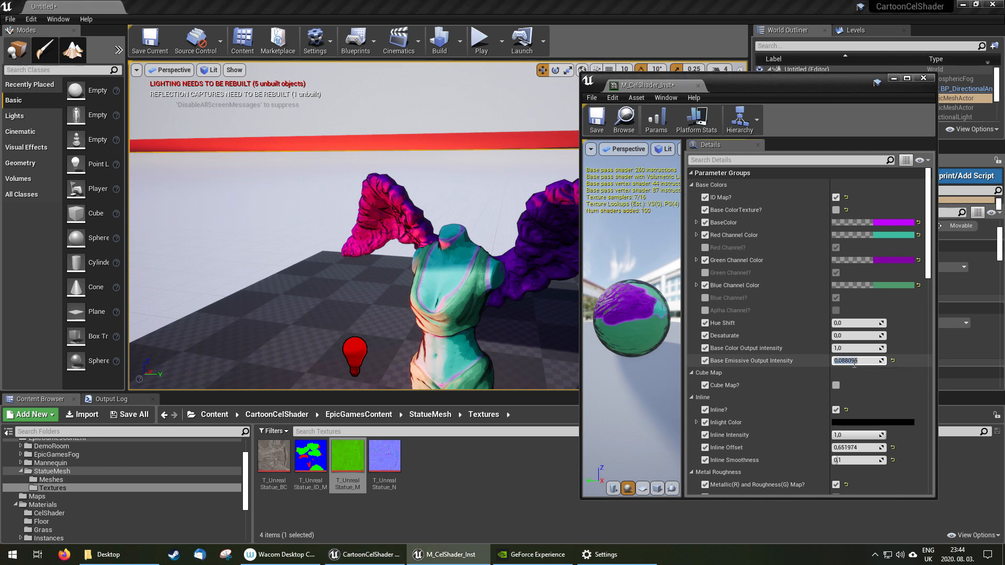
pyautogui.write('1')
pyautogui.press('Return')
pyautogui.write('0.')
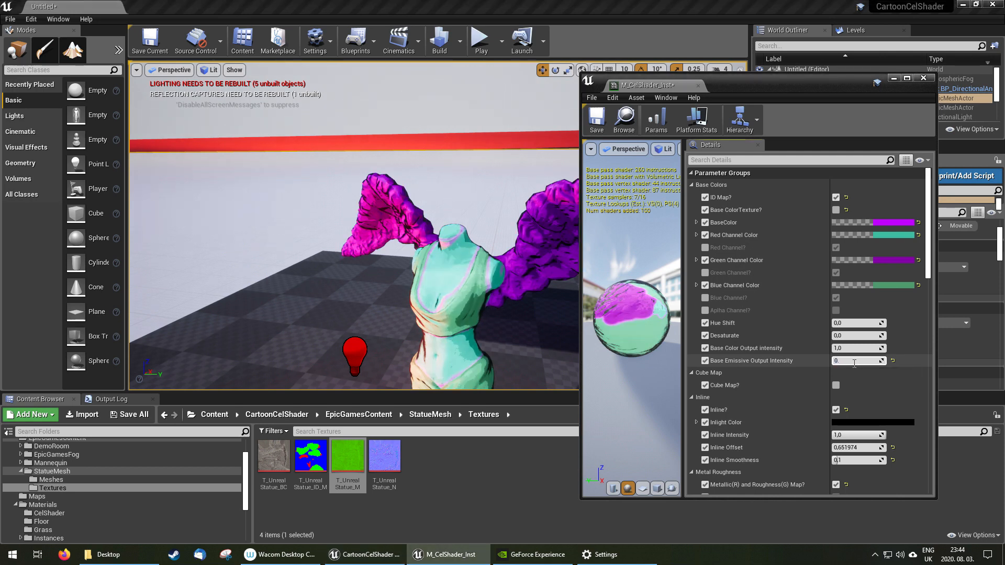
pyautogui.write('25')
pyautogui.press('Return')
# Raise the red point light so that it sits beside the statue's torso.
pyautogui.moveTo(341, 280); pyautogui.dragTo(316, 325, button='right')
pyautogui.click(315, 315)
pyautogui.moveTo(314, 294); pyautogui.dragTo(315, 256)
pyautogui.moveTo(323, 256); pyautogui.dragTo(317, 287, button='right')
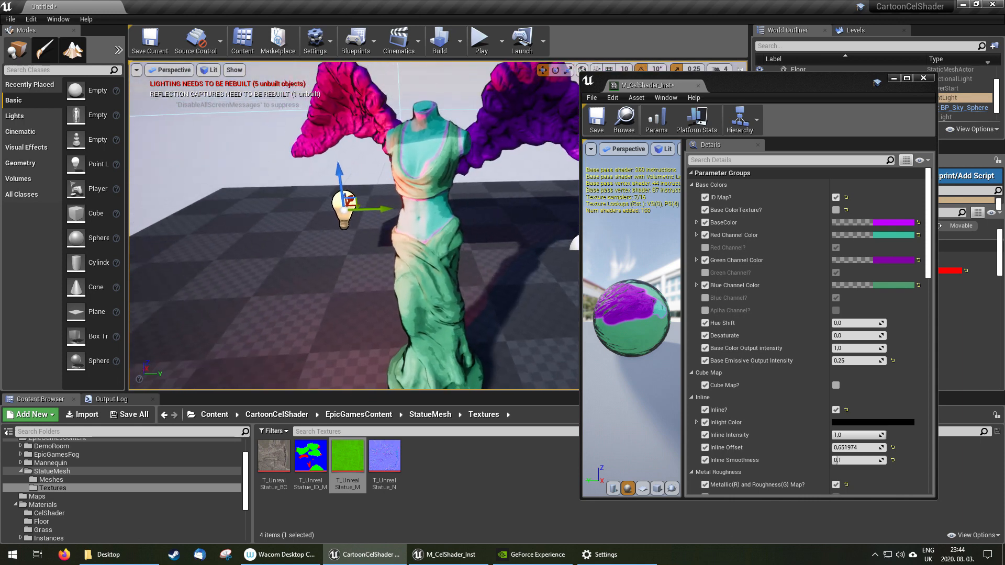
# Set the Base Color Output intensity to 0 and the Base Emissive Output Intensity to 1 with the light near the torso.
pyautogui.click(849, 348)
pyautogui.write('0')
pyautogui.press('Return')
pyautogui.click(850, 359)
pyautogui.write('1')
pyautogui.press('Return')
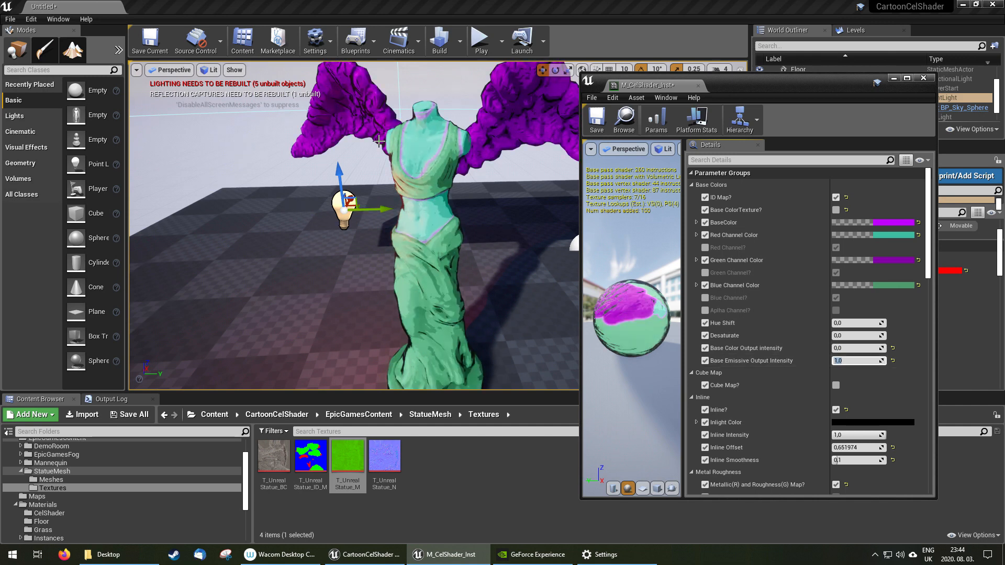
pyautogui.scroll(8, 432, 210)
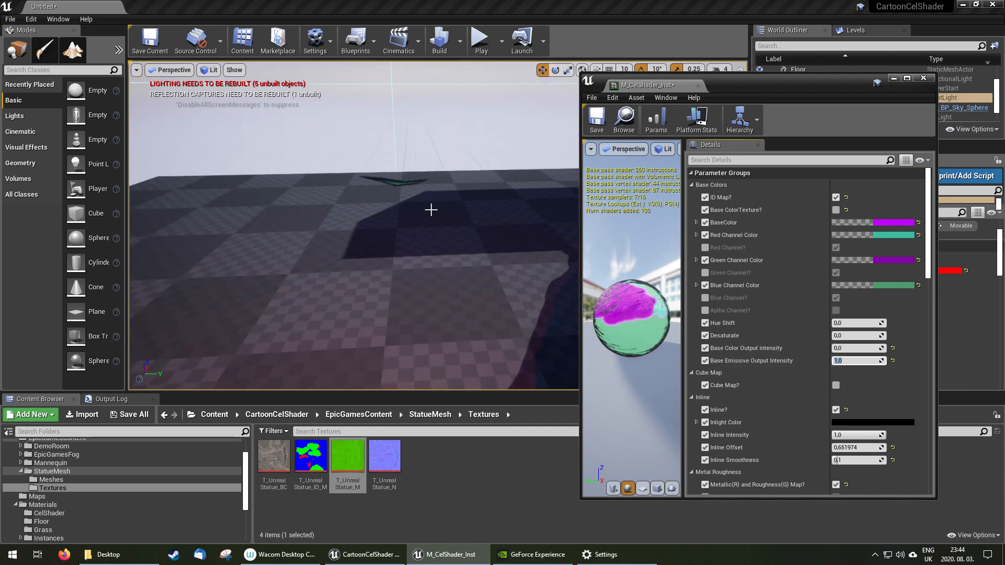
pyautogui.scroll(-4, 431, 211)
pyautogui.scroll(-4, 407, 208)
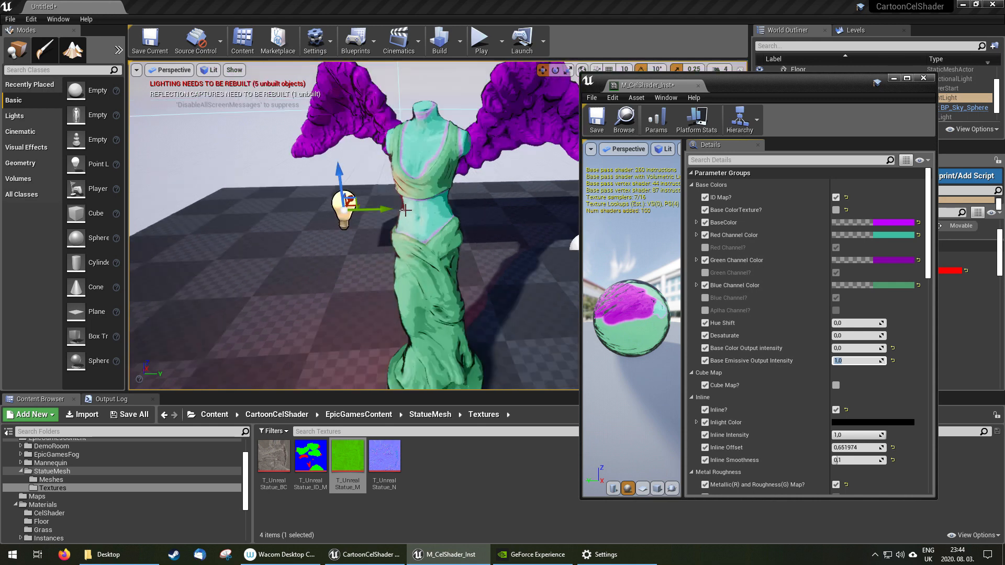
# Place BP_PointLight_Manager from the Blueprints folder on the floor near the statue and show its details.
pyautogui.scroll(3, 58, 470)
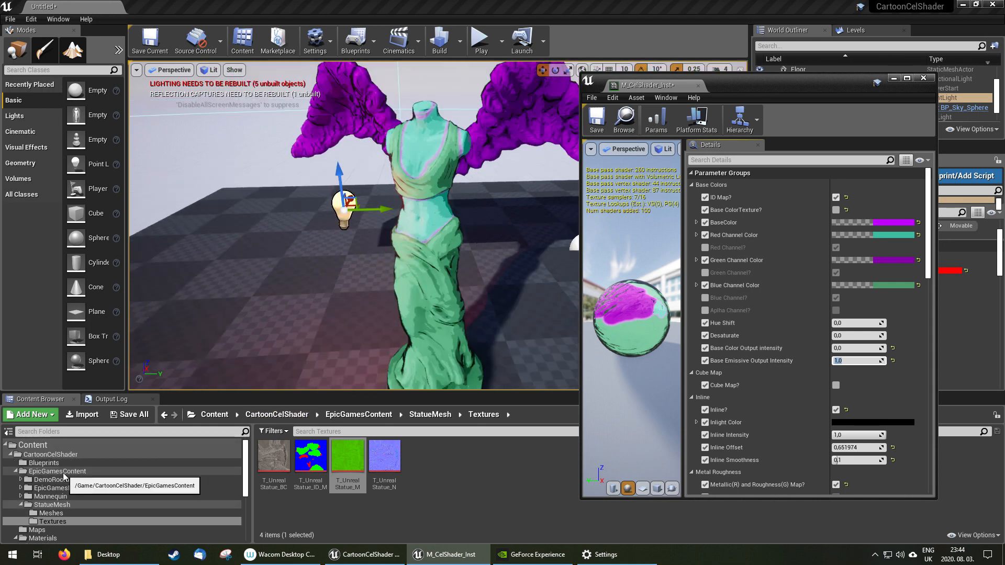
pyautogui.click(58, 467)
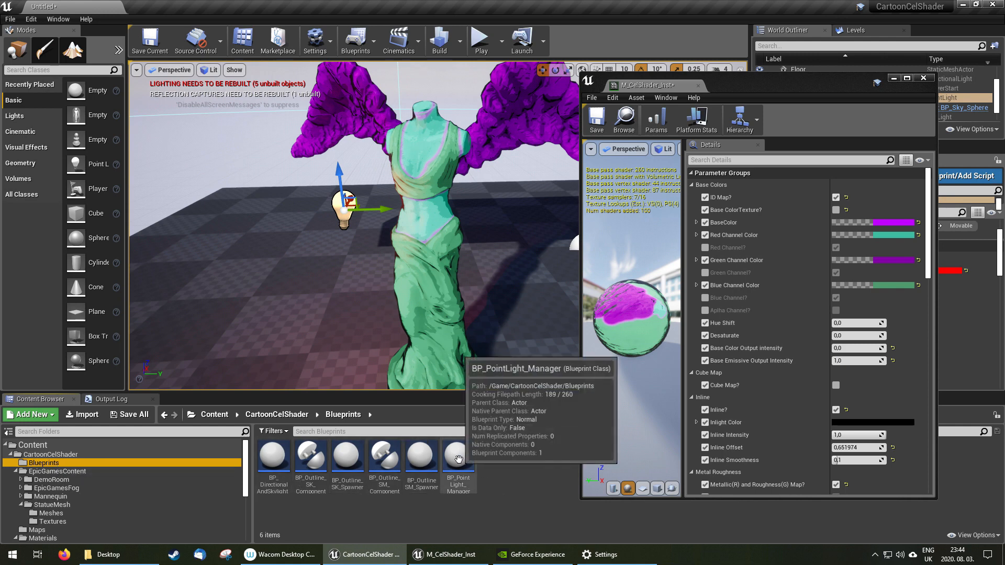
pyautogui.moveTo(459, 459); pyautogui.dragTo(214, 290)
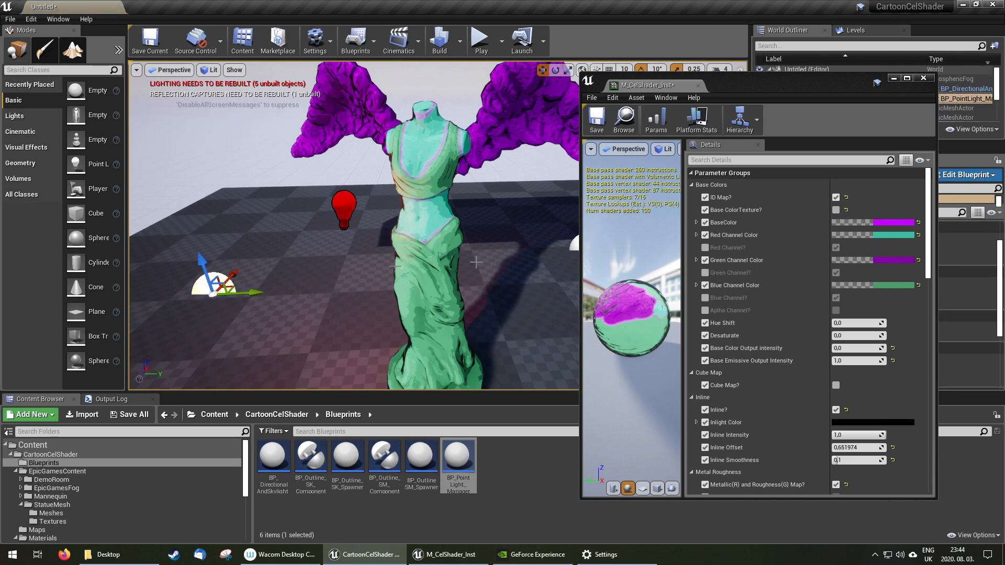
pyautogui.moveTo(831, 78); pyautogui.dragTo(694, 342)
pyautogui.click(813, 99)
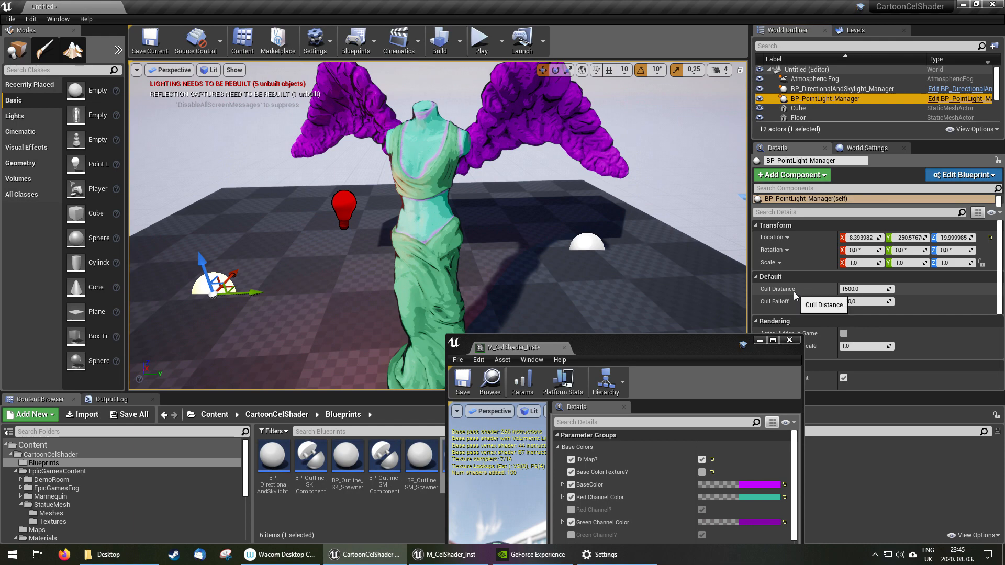
# Play the level to check the point light on the statue, then stop the session.
pyautogui.click(480, 40)
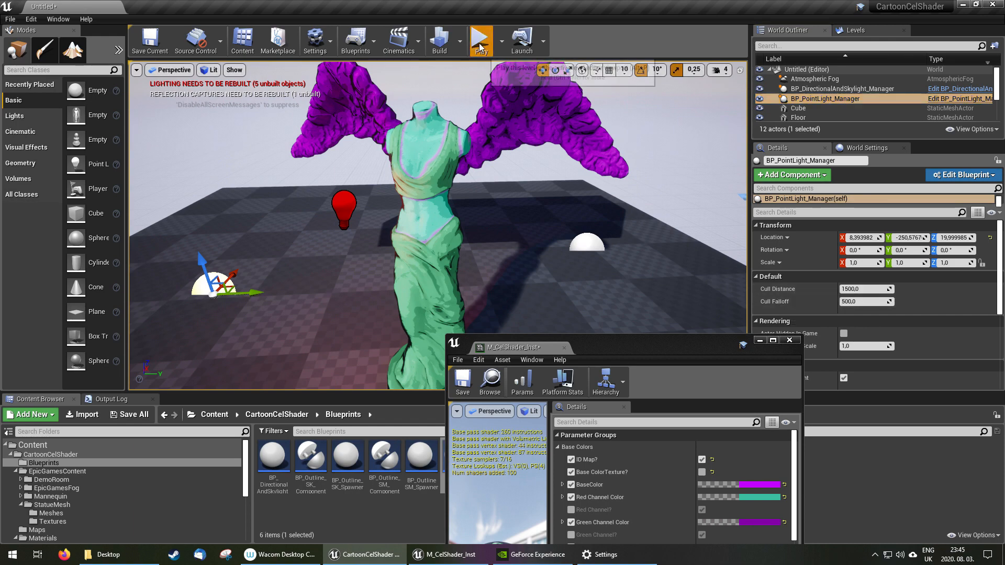
pyautogui.press('w')
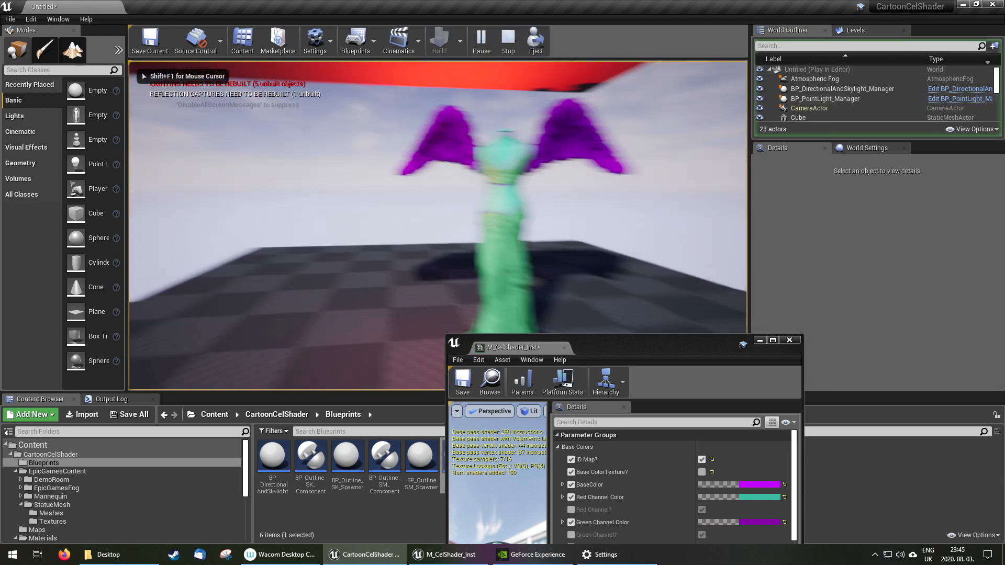
pyautogui.press('Escape')
# Override and enable the Point Lights? parameter in the M_CelShader_Inst material instance.
pyautogui.moveTo(679, 375); pyautogui.dragTo(778, 148)
pyautogui.scroll(-10, 770, 353)
pyautogui.scroll(-5, 769, 353)
pyautogui.click(670, 391)
pyautogui.click(802, 392)
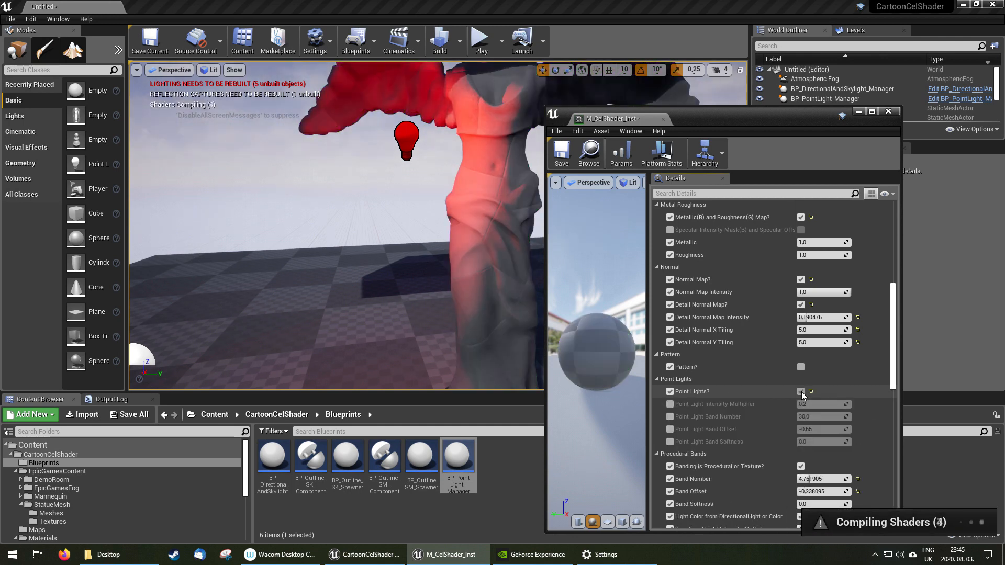
# Play the level, walk up to the statue and free the cursor while the session keeps running.
pyautogui.click(480, 41)
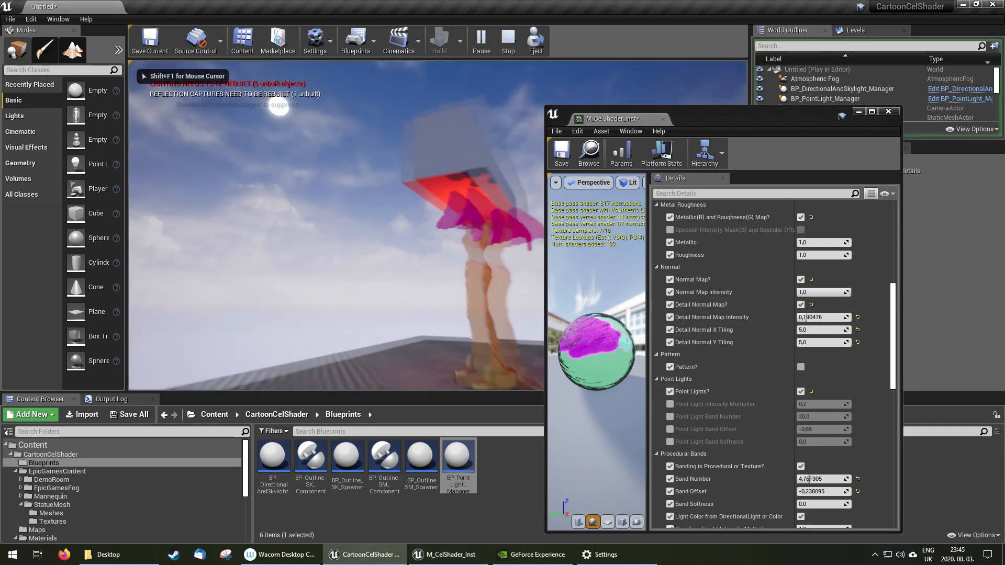
pyautogui.press('w')
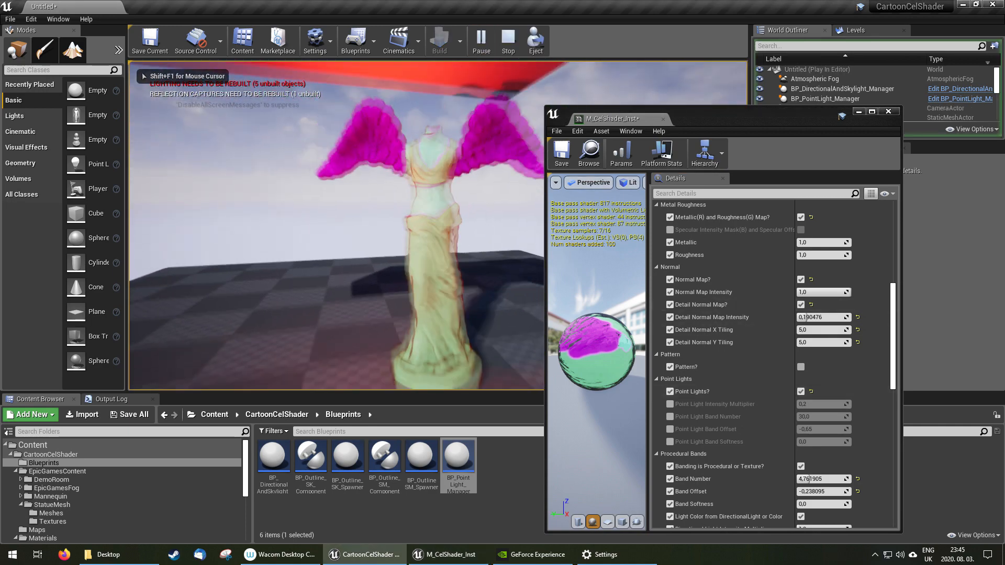
pyautogui.press('w')
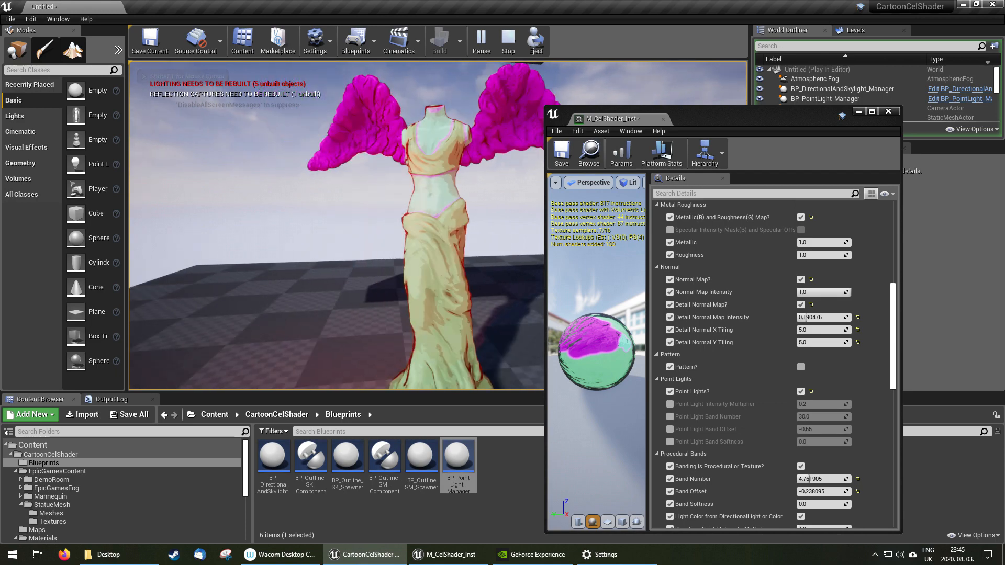
pyautogui.click(477, 214)
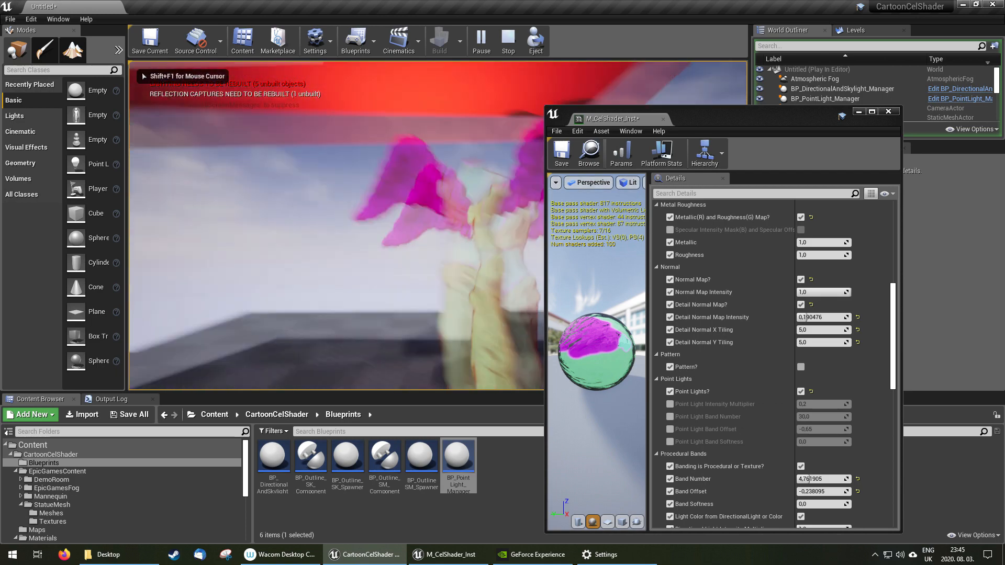
pyautogui.hotkey('shift', 'F1')
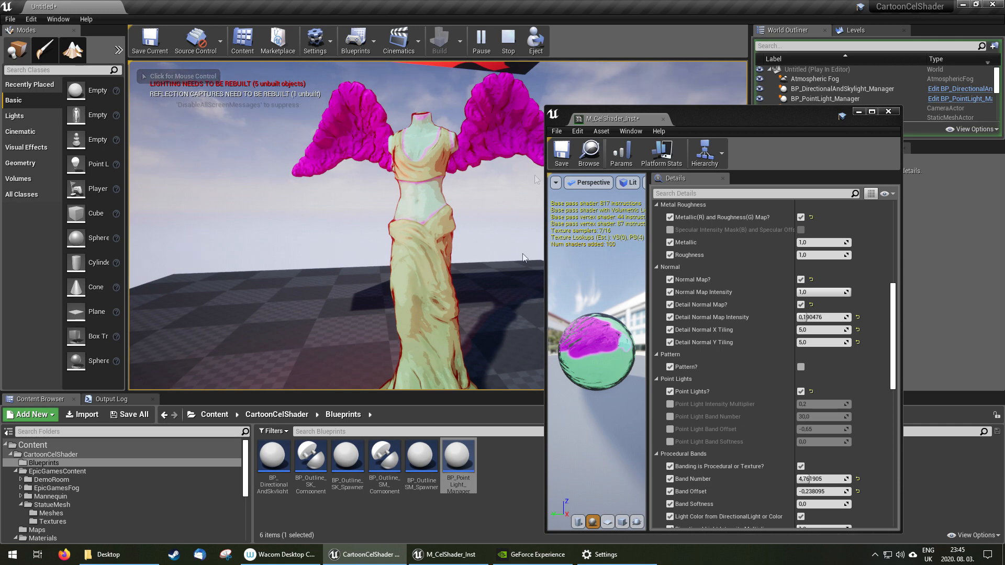
# Enable the overrides for Point Light Intensity Multiplier, Band Number, Band Offset and Band Softness.
pyautogui.scroll(-1, 722, 361)
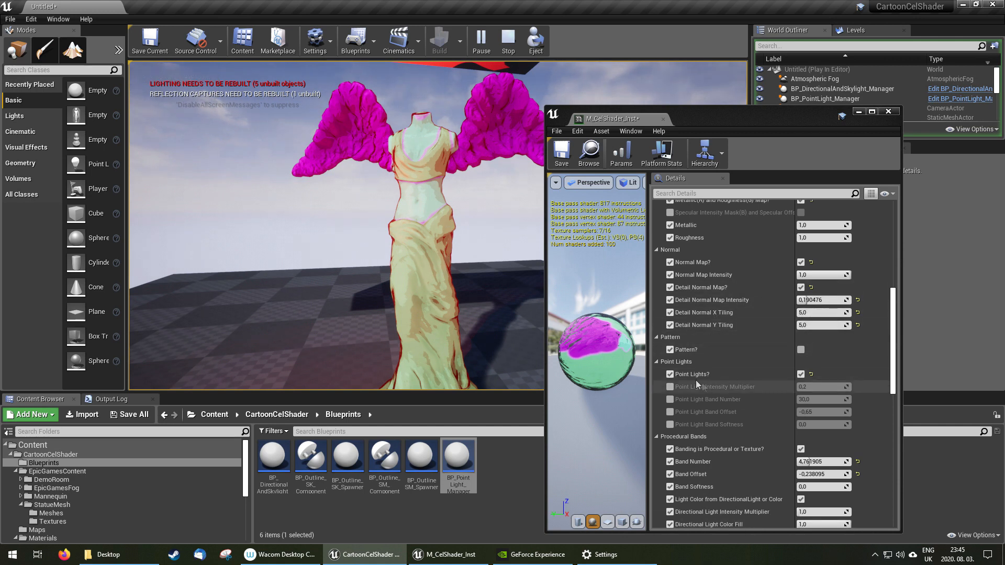
pyautogui.click(671, 387)
pyautogui.click(670, 399)
pyautogui.click(670, 412)
pyautogui.click(670, 424)
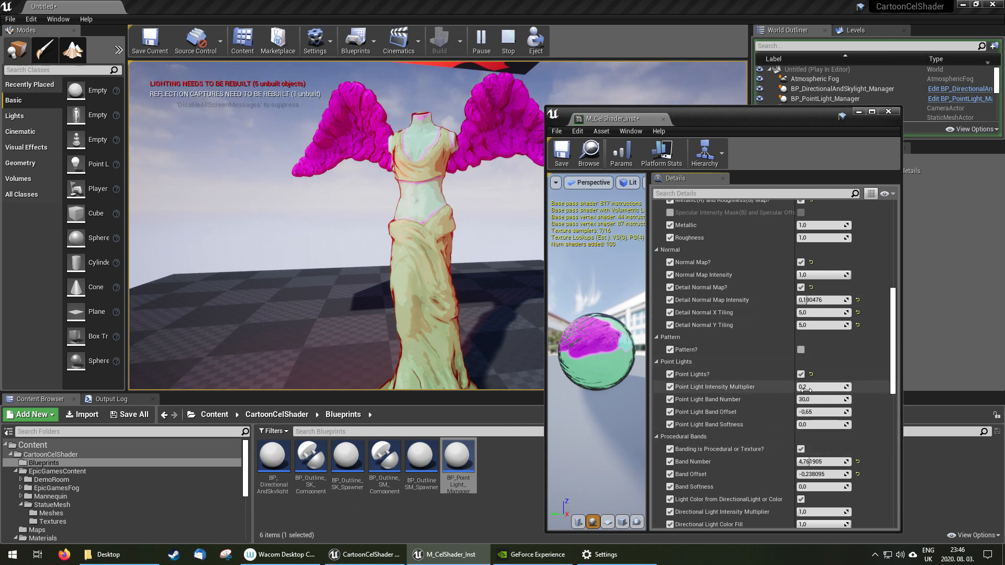
# Try a Point Light Intensity Multiplier of 2, then set it to 0.5.
pyautogui.write('1')
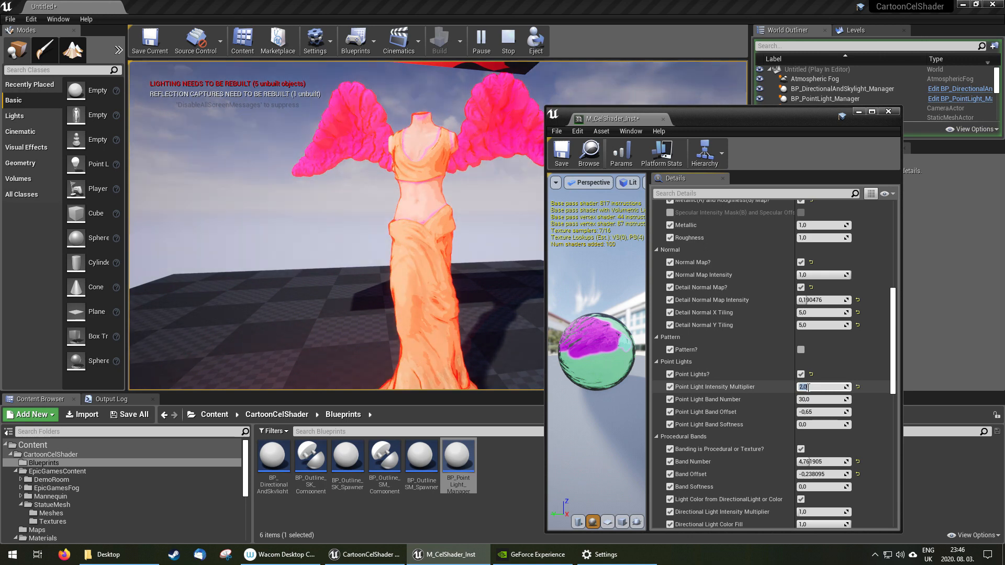
pyautogui.press('BackSpace')
pyautogui.write('2')
pyautogui.press('Return')
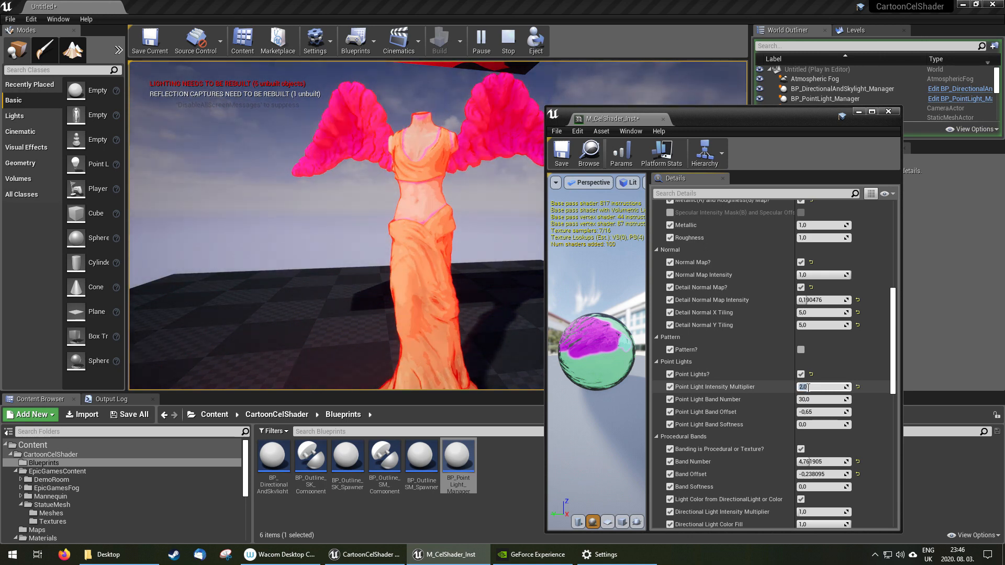
pyautogui.write('0,5')
pyautogui.press('Return')
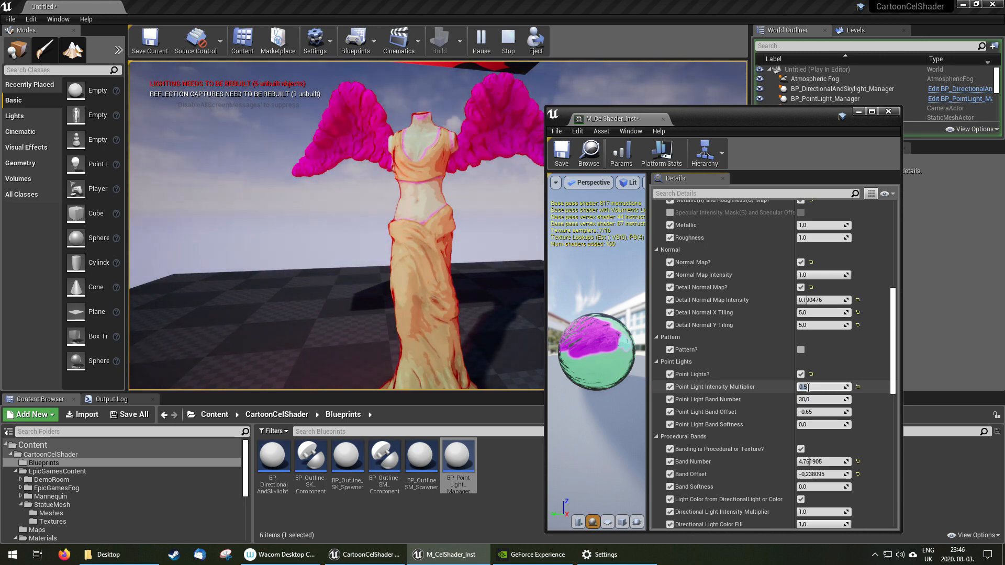
# Set the Point Light Intensity Multiplier to 52 and the Point Light Band Offset to about -0.84.
pyautogui.moveTo(812, 413); pyautogui.dragTo(793, 413)
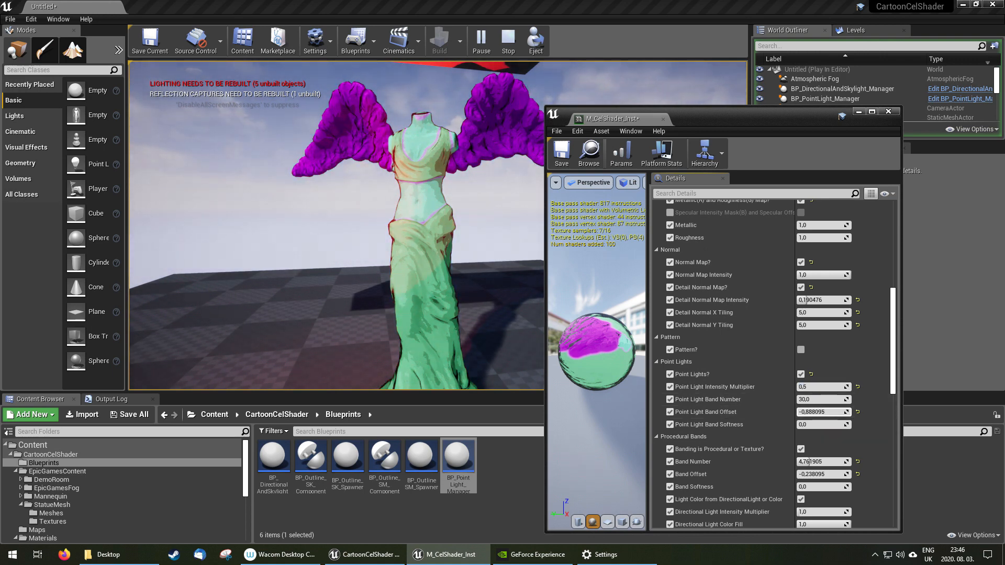
pyautogui.click(817, 386)
pyautogui.write('52')
pyautogui.press('Return')
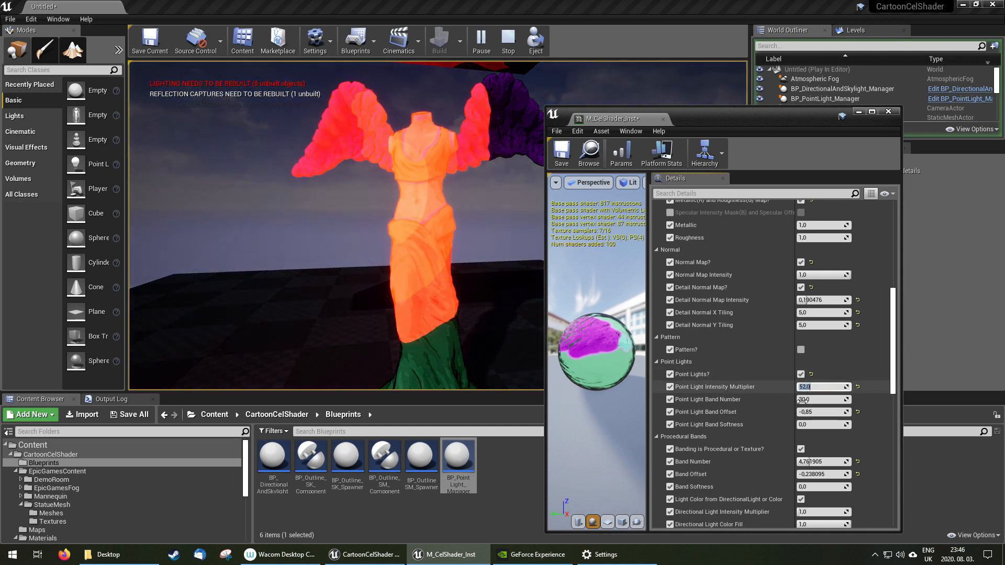
pyautogui.moveTo(817, 413); pyautogui.dragTo(818, 412)
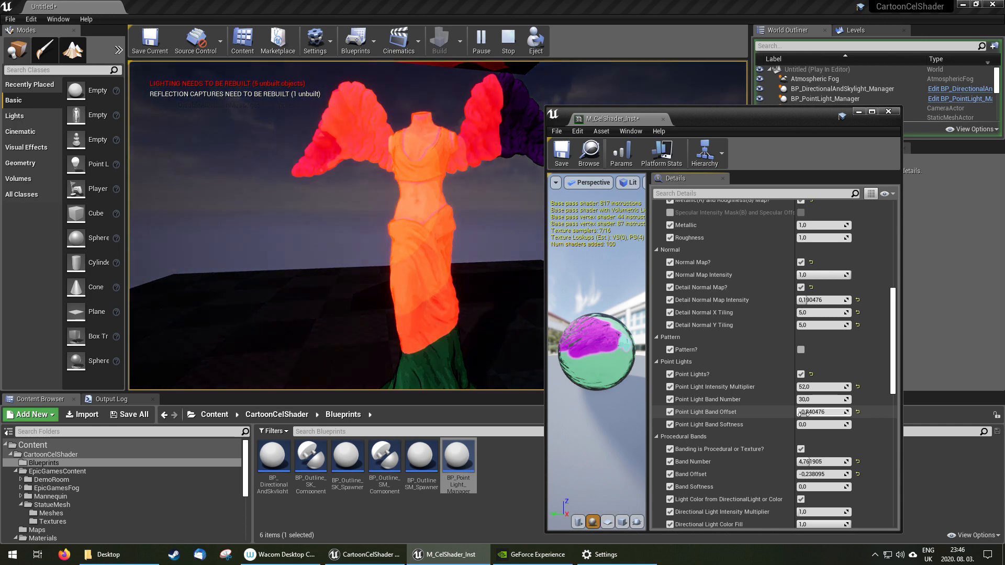
# Set the Point Light Band Number to about 45.2, its Band Softness to 0.4 and its Intensity Multiplier to 2.
pyautogui.moveTo(810, 400); pyautogui.dragTo(801, 425)
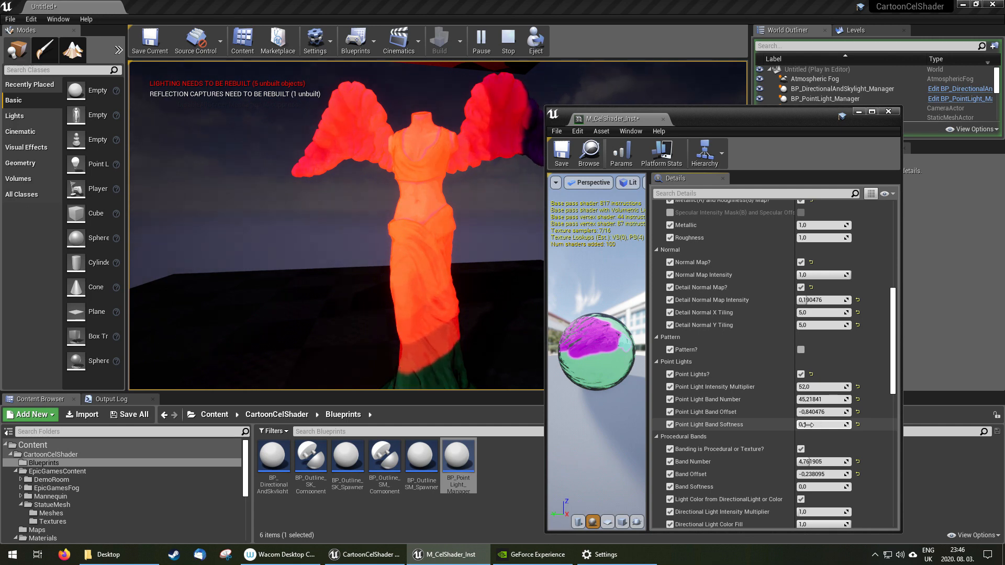
pyautogui.click(817, 387)
pyautogui.write('2')
pyautogui.press('Return')
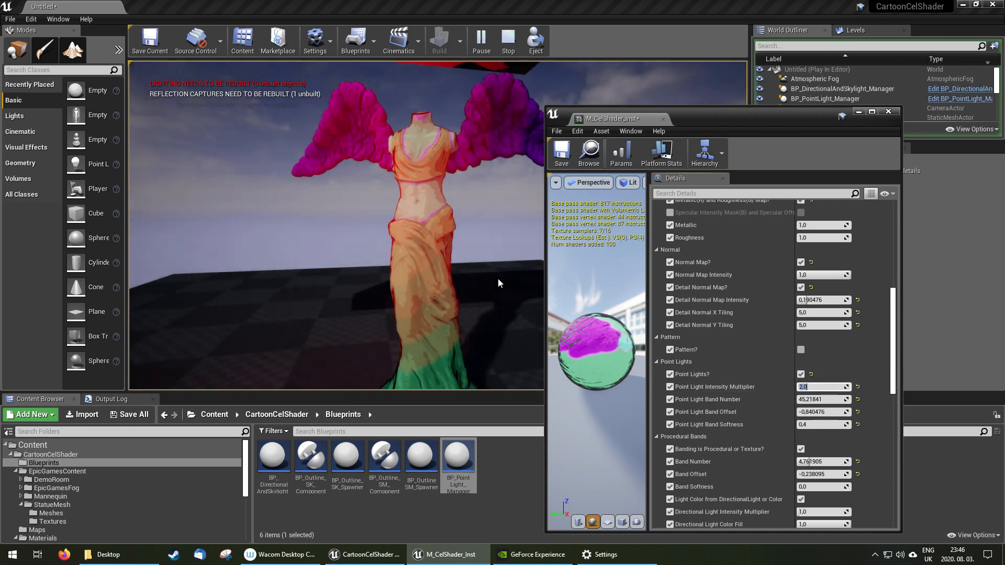
# Reset the Red Channel Color and BaseColor parameters to their default white.
pyautogui.scroll(10, 768, 341)
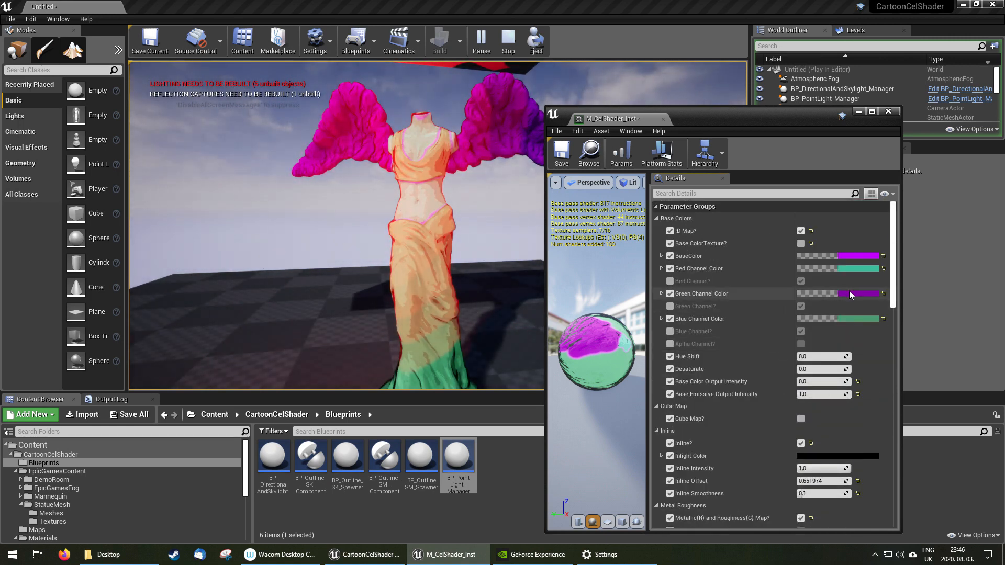
pyautogui.click(883, 268)
pyautogui.click(884, 256)
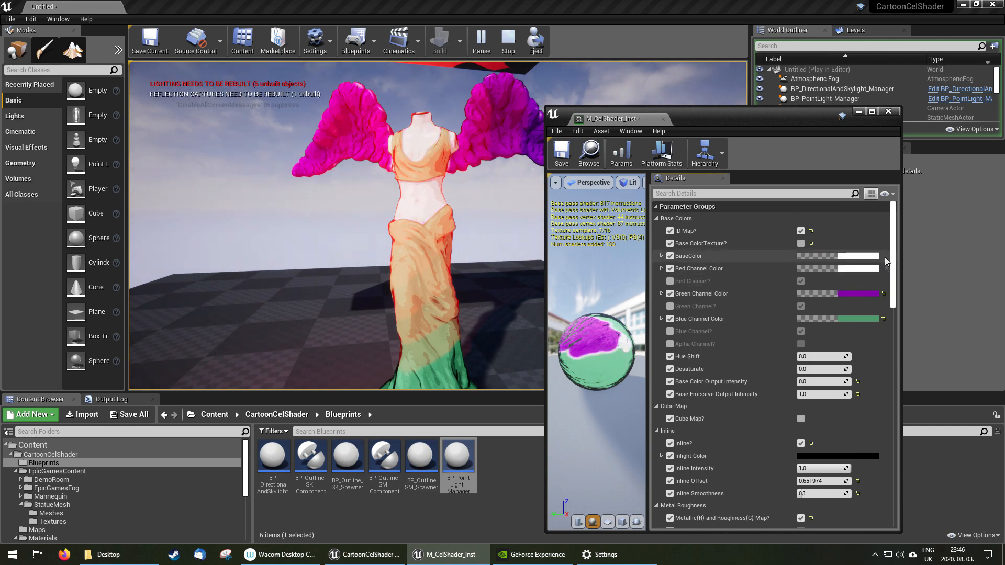
# Reset the Green Channel Color and Blue Channel Color parameters to default and disable the ID Map option.
pyautogui.click(884, 294)
pyautogui.click(884, 318)
pyautogui.click(801, 231)
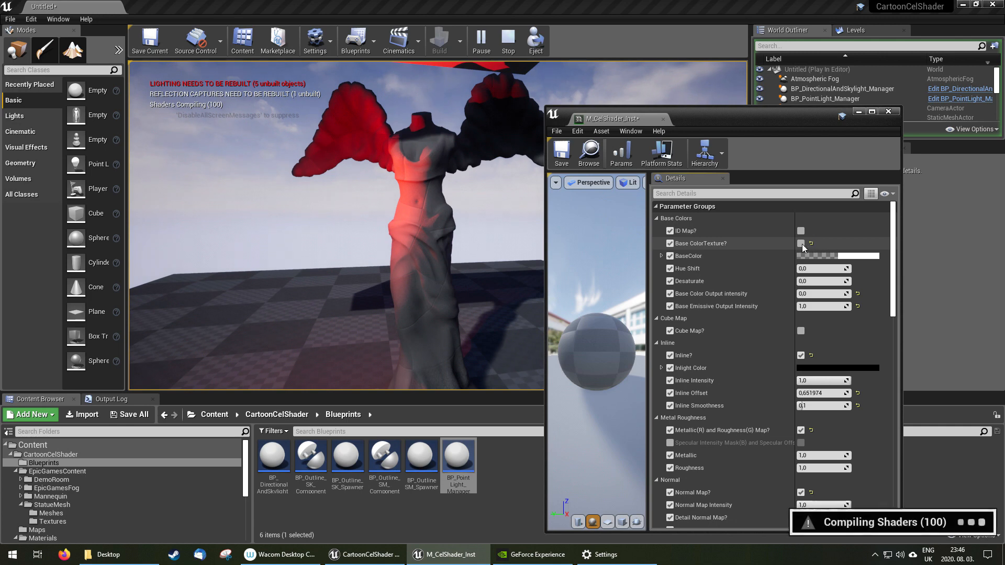
# Set the BaseColor parameter to black and shift the material instance window clear of the statue.
pyautogui.click(817, 256)
pyautogui.moveTo(758, 296); pyautogui.dragTo(757, 398)
pyautogui.click(780, 510)
pyautogui.moveTo(727, 123); pyautogui.dragTo(752, 118)
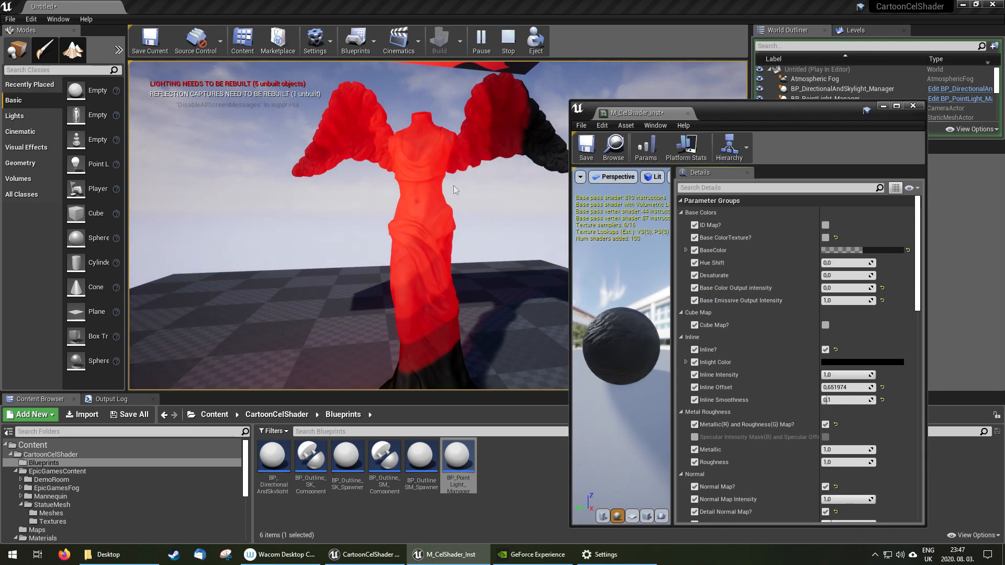
# Stop the play session and duplicate the red point light to the opposite side of the statue.
pyautogui.click(455, 191)
pyautogui.press('s')
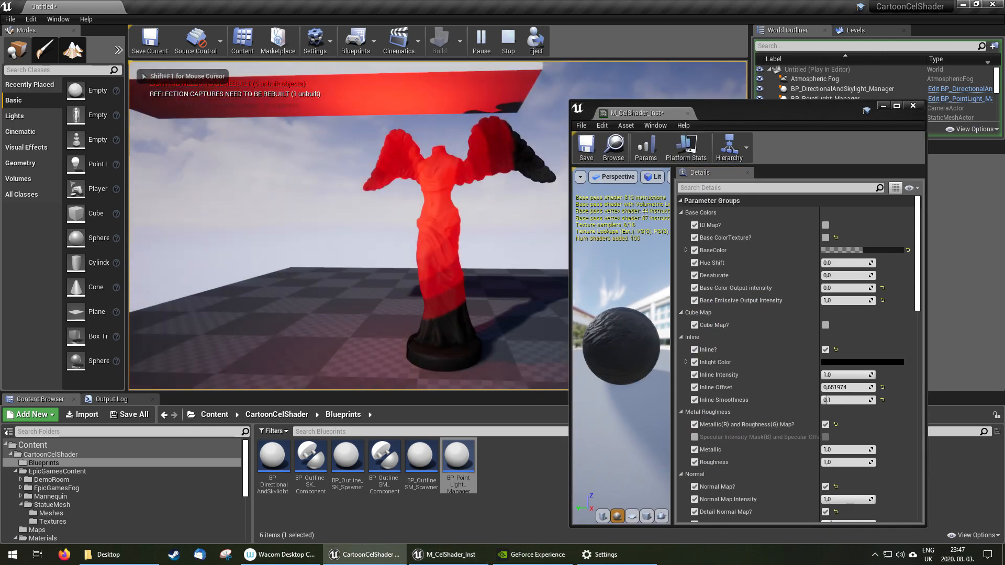
pyautogui.press('Escape')
pyautogui.keyDown('alt'); pyautogui.moveTo(402, 198); pyautogui.dragTo(543, 202); pyautogui.keyUp('alt')
# Try a blue Light Color on the duplicated point light, and settle on a bright green with hex sRGB 00FF73FF.
pyautogui.moveTo(832, 112); pyautogui.dragTo(720, 357)
pyautogui.click(913, 321)
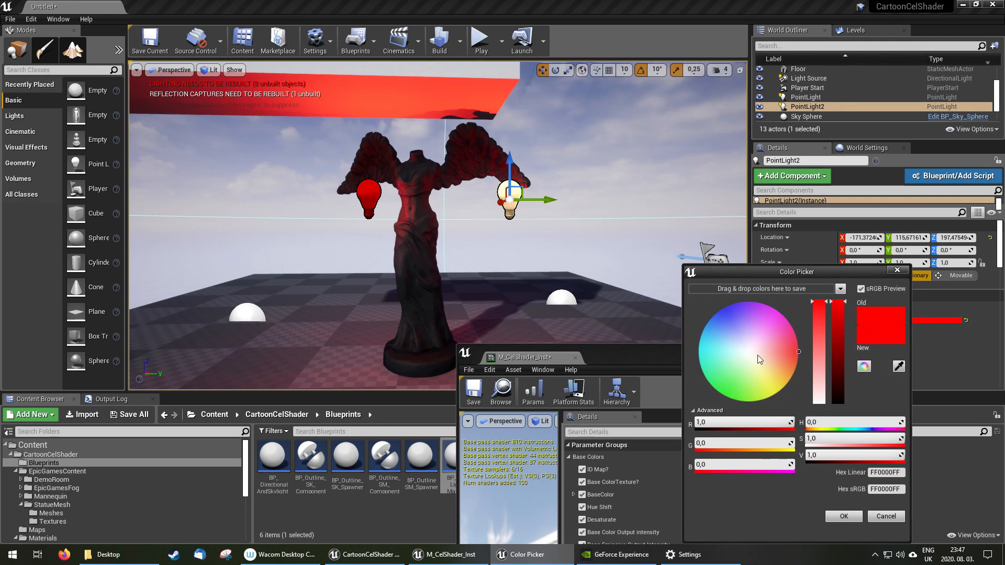
pyautogui.click(714, 312)
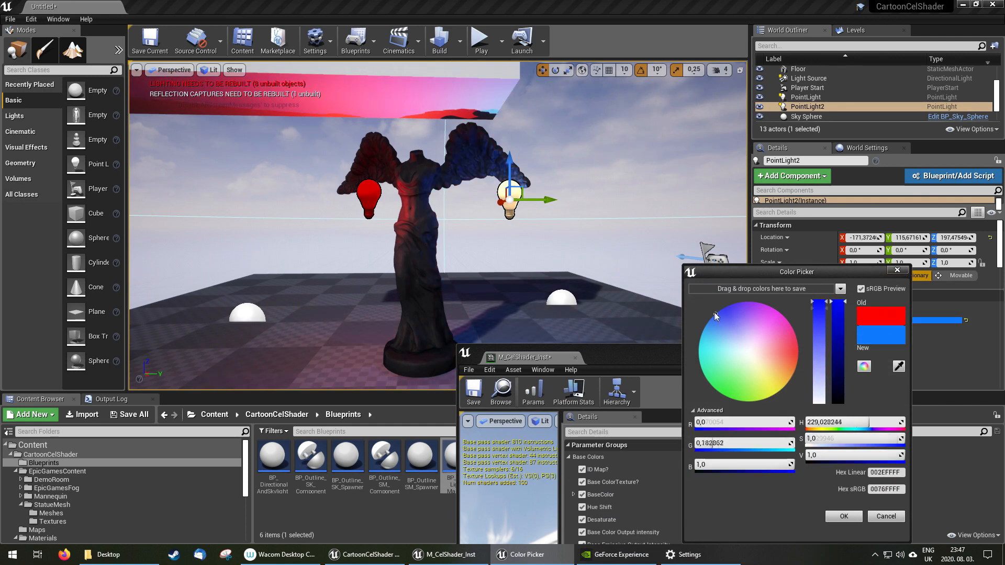
pyautogui.click(841, 516)
pyautogui.click(863, 320)
pyautogui.moveTo(733, 347); pyautogui.dragTo(645, 412)
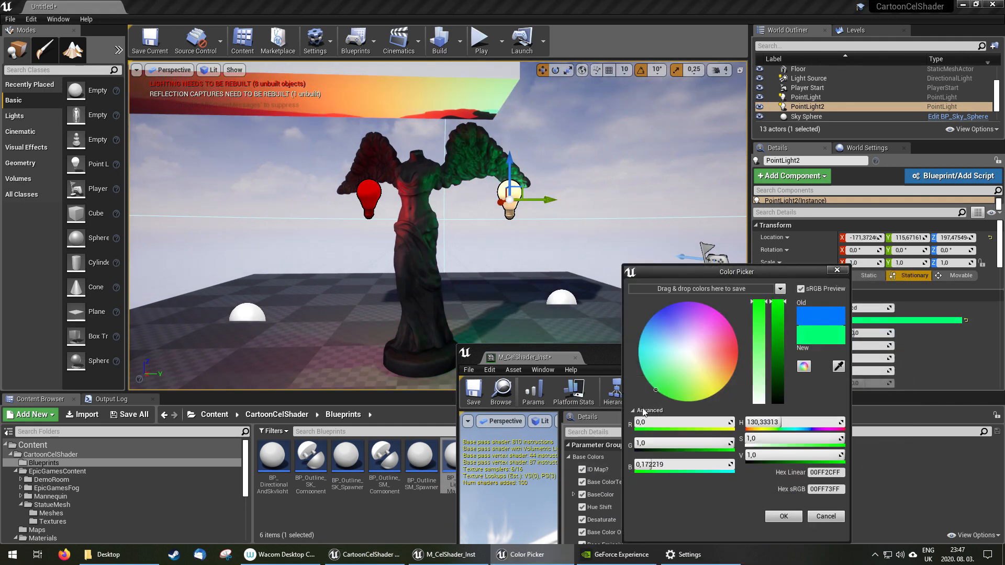
pyautogui.click(788, 517)
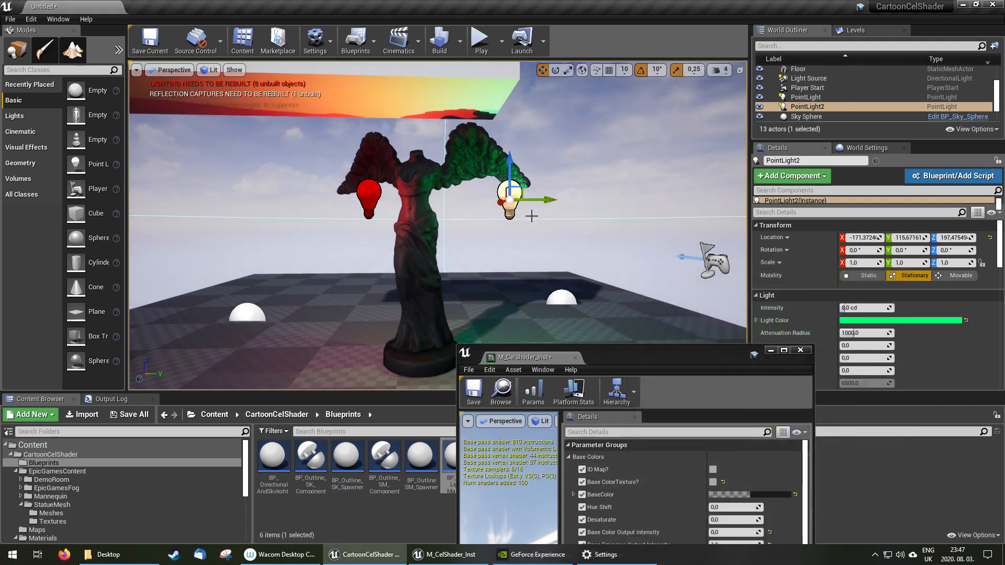
# Play the level and examine from several angles how the red and green point lights blend on the statue.
pyautogui.click(477, 45)
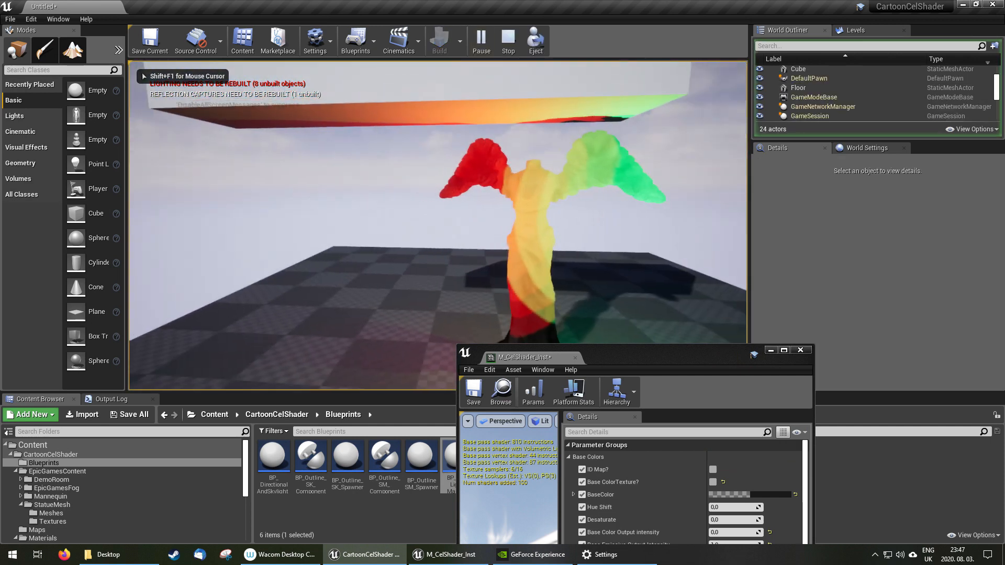
pyautogui.press('w')
pyautogui.hotkey('shift', 'F1')
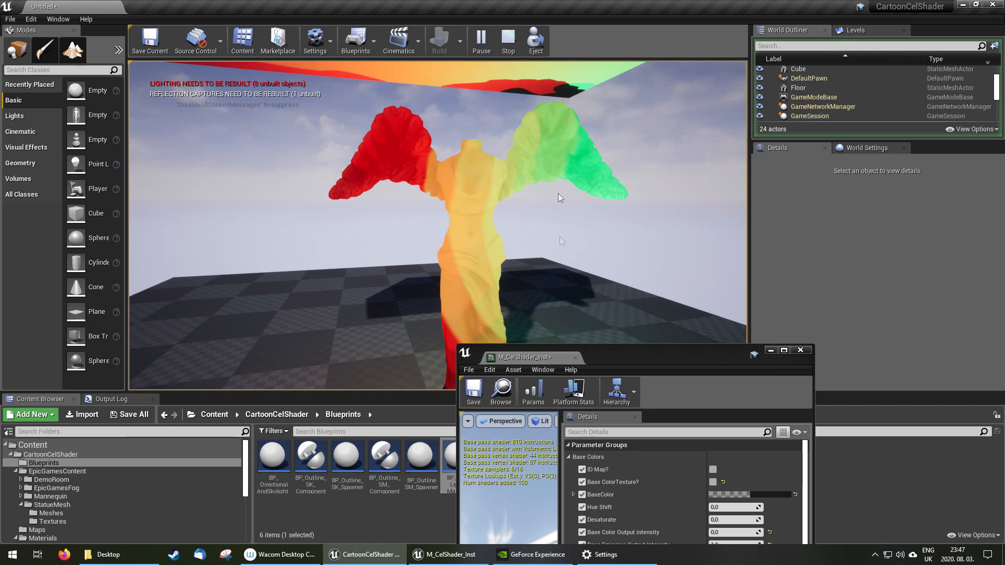
pyautogui.moveTo(658, 351); pyautogui.dragTo(792, 174)
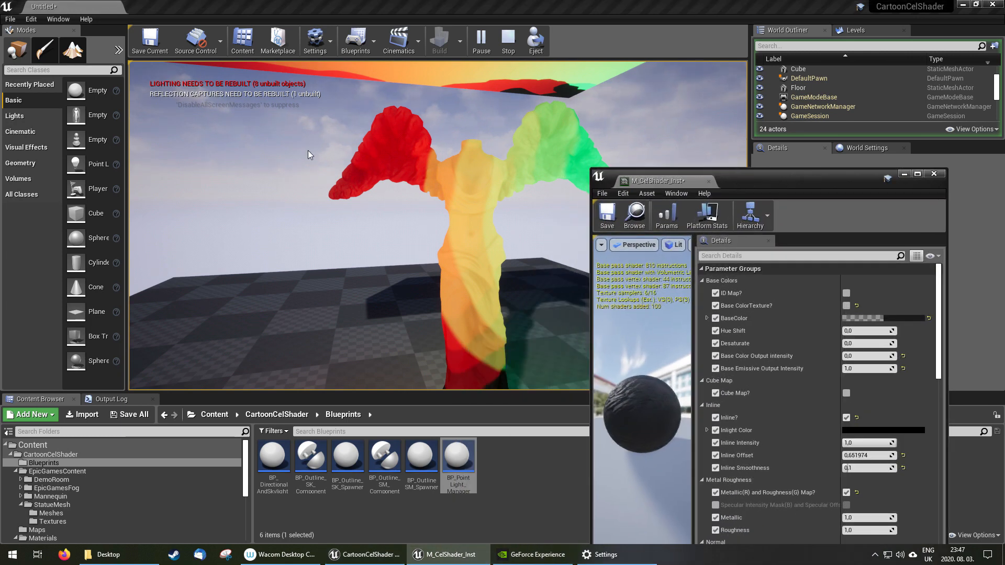
pyautogui.click(378, 151)
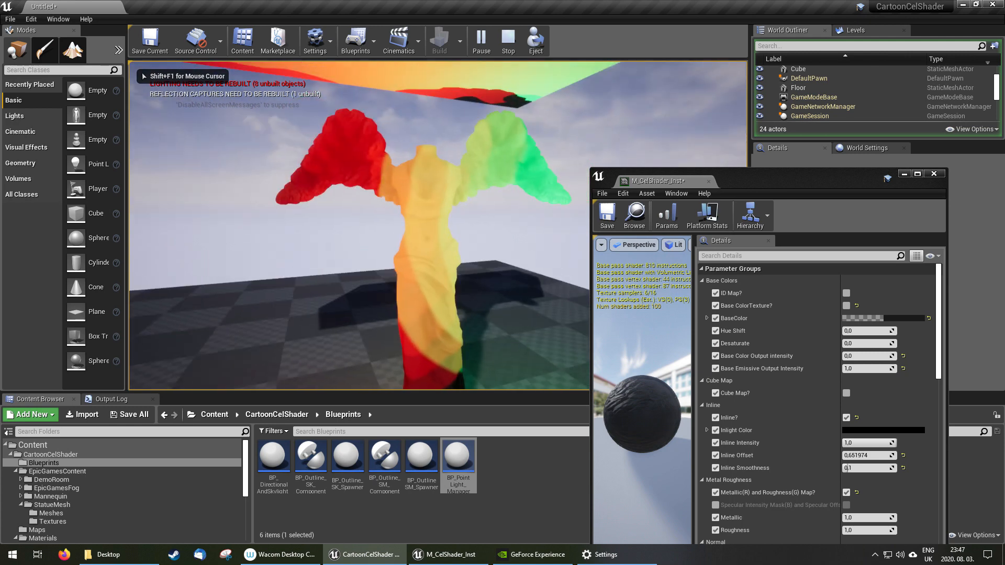
pyautogui.hotkey('shift', 'F1')
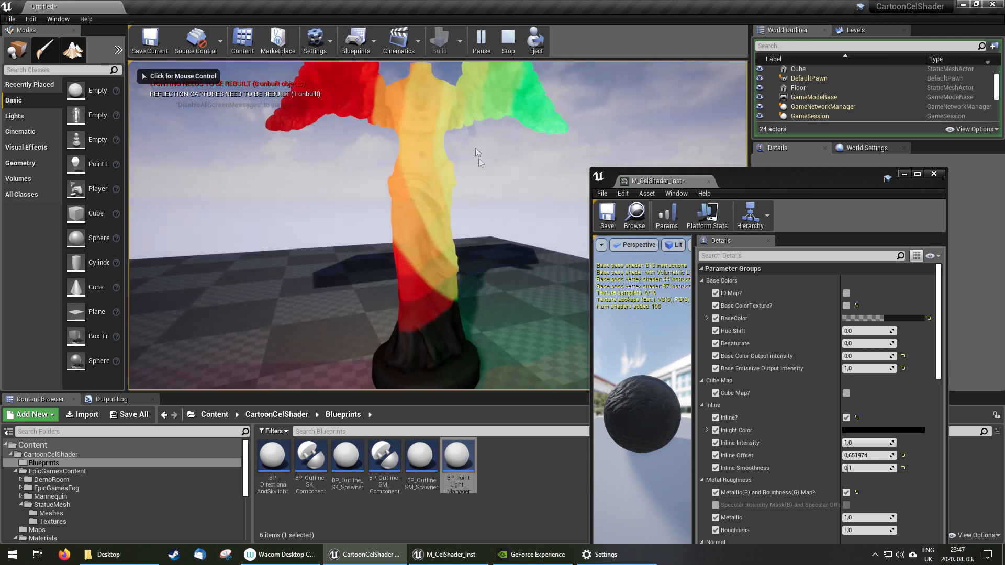
pyautogui.click(475, 150)
pyautogui.hotkey('shift', 'F1')
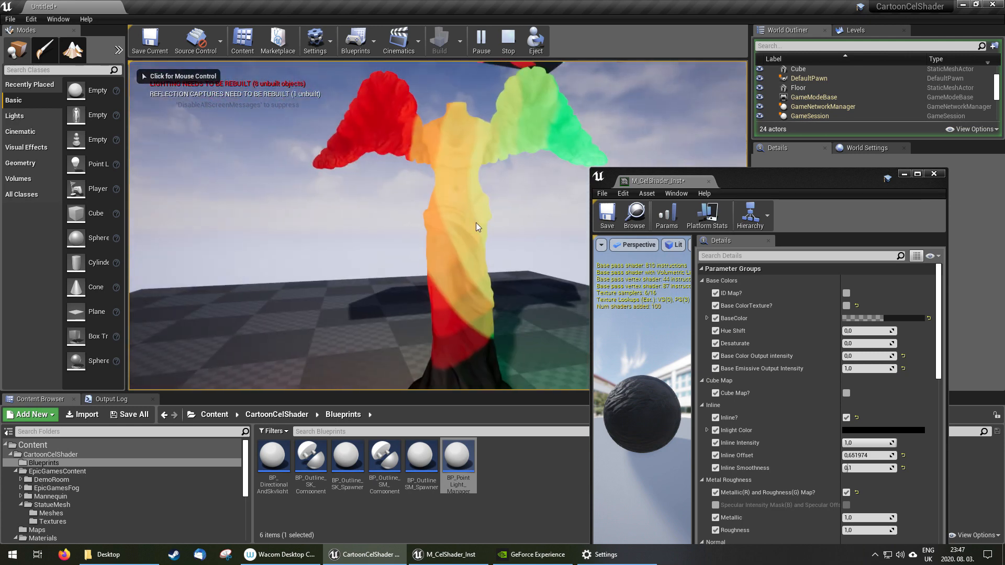
# Try Point Light Band Offset values of 0, -0.1 and -0.65 in the material instance.
pyautogui.scroll(-10, 780, 401)
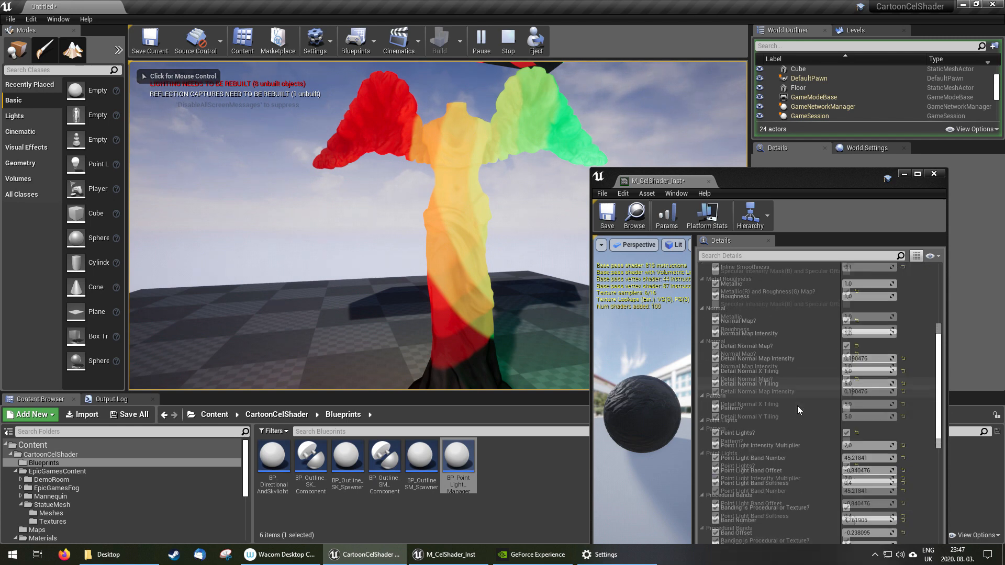
pyautogui.scroll(-3, 798, 410)
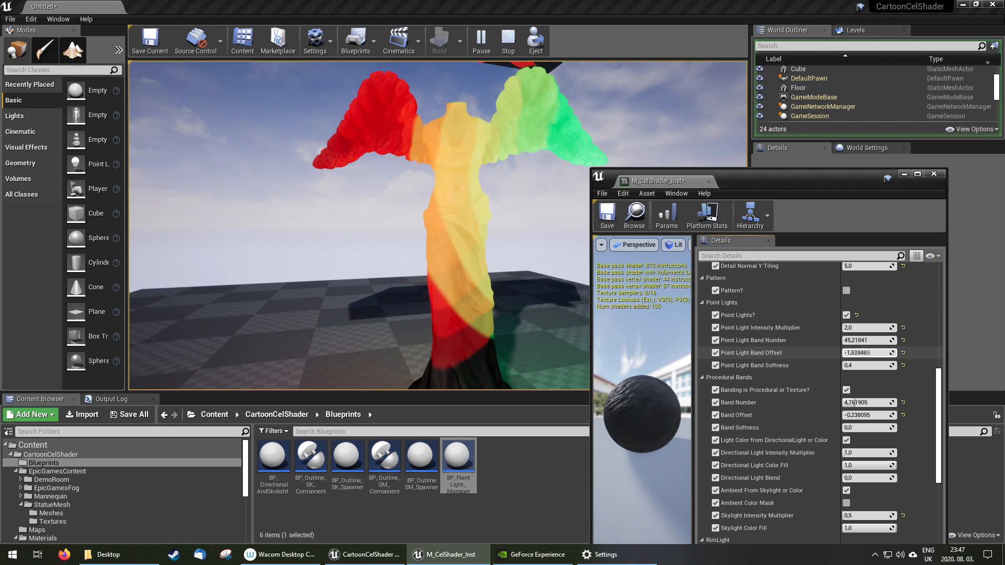
pyautogui.moveTo(860, 352); pyautogui.dragTo(865, 353)
pyautogui.click(865, 353)
pyautogui.write('0')
pyautogui.press('Return')
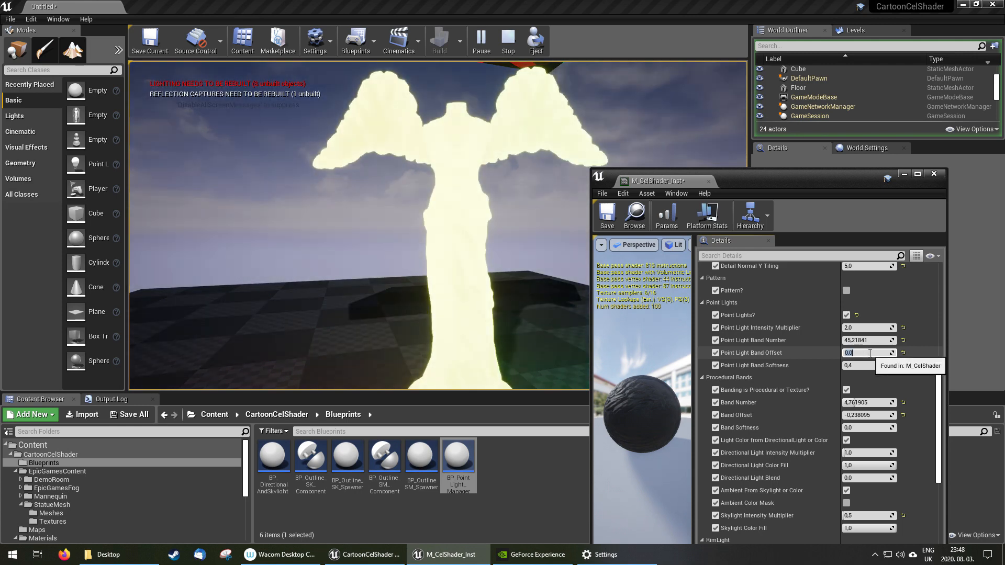
pyautogui.write('-0,1')
pyautogui.press('Return')
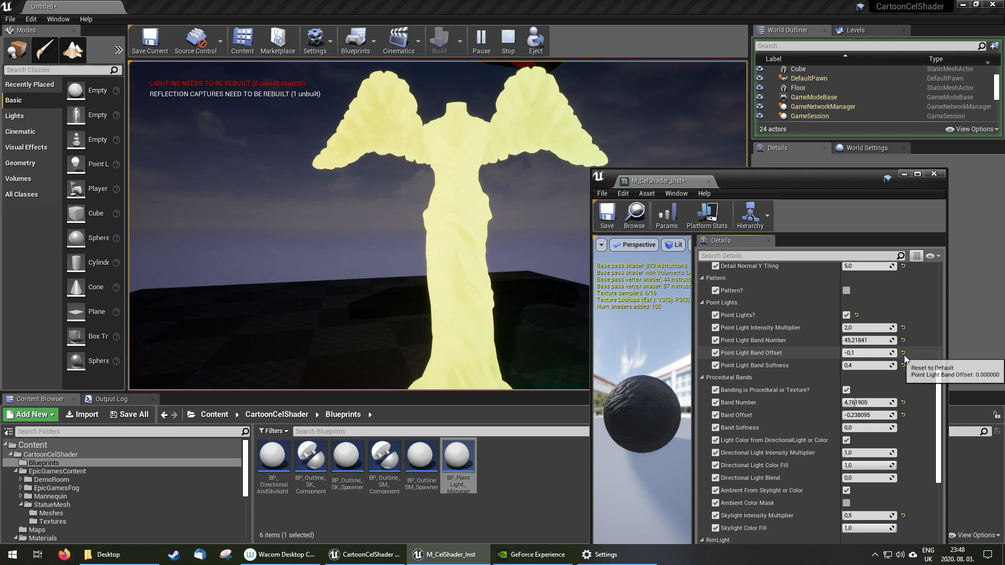
pyautogui.click(905, 356)
pyautogui.click(881, 355)
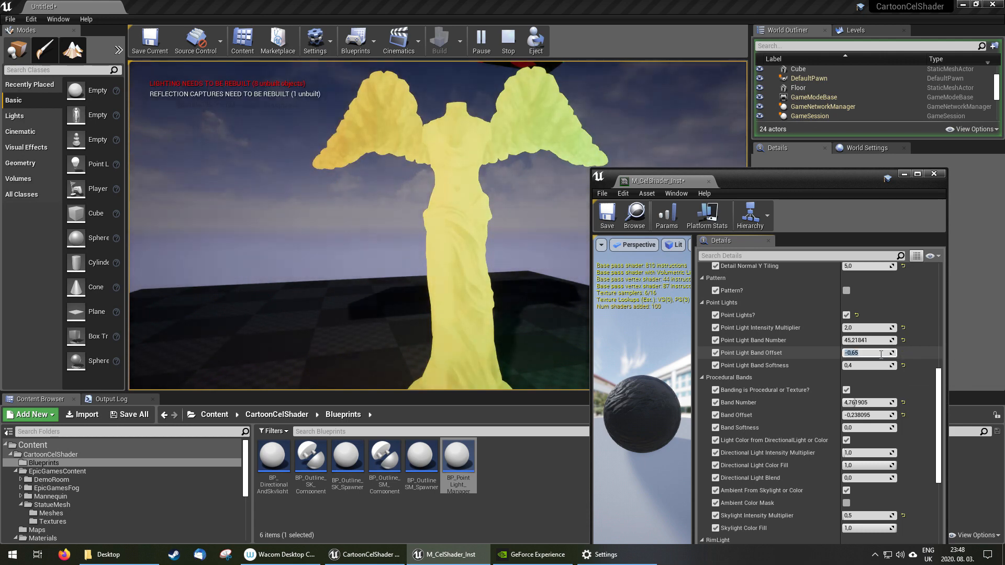
# Try Point Light Band Offset values of -0.75 and -0.95, and settle on -0.85.
pyautogui.write('-0,75')
pyautogui.press('Return')
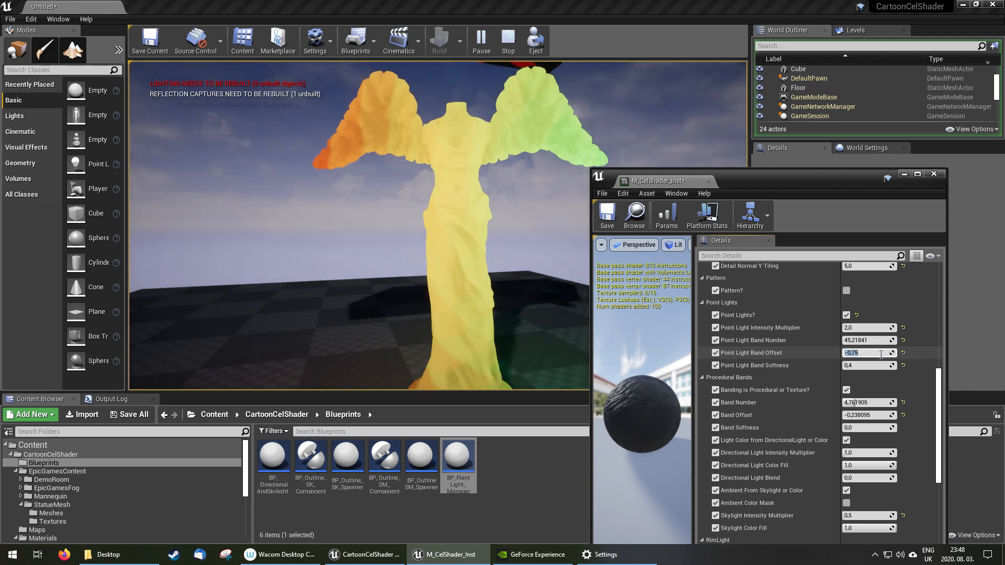
pyautogui.write('-0,95')
pyautogui.press('Return')
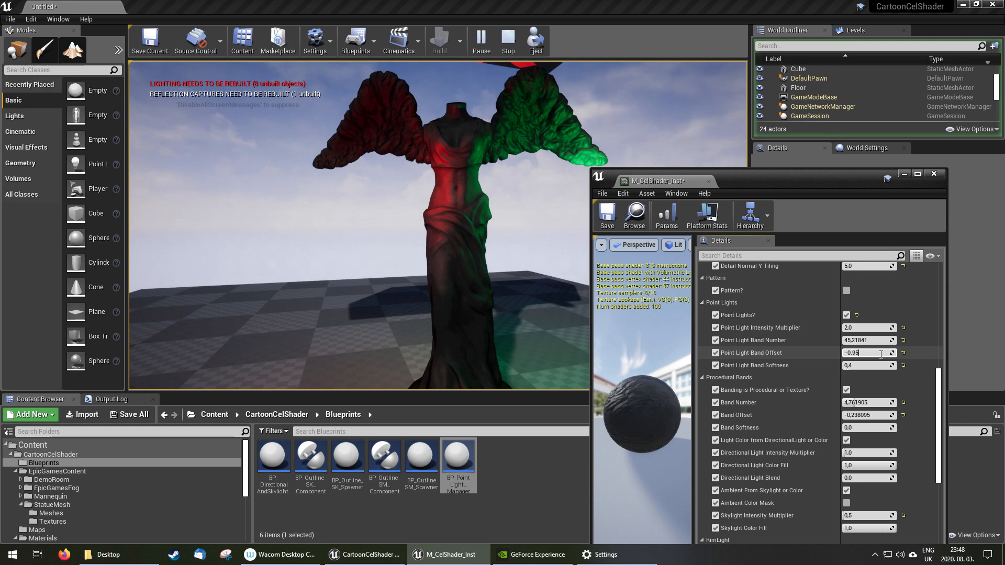
pyautogui.write('-0,85')
pyautogui.press('Return')
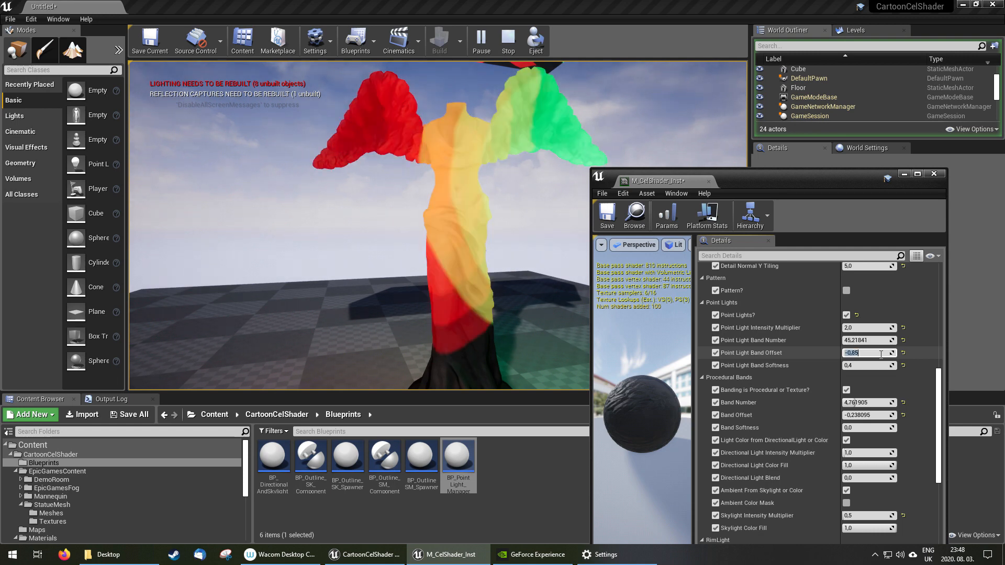
# Set the Point Light Band Softness to 0 and inspect the hard-edged bands on the statue in the running level.
pyautogui.click(866, 366)
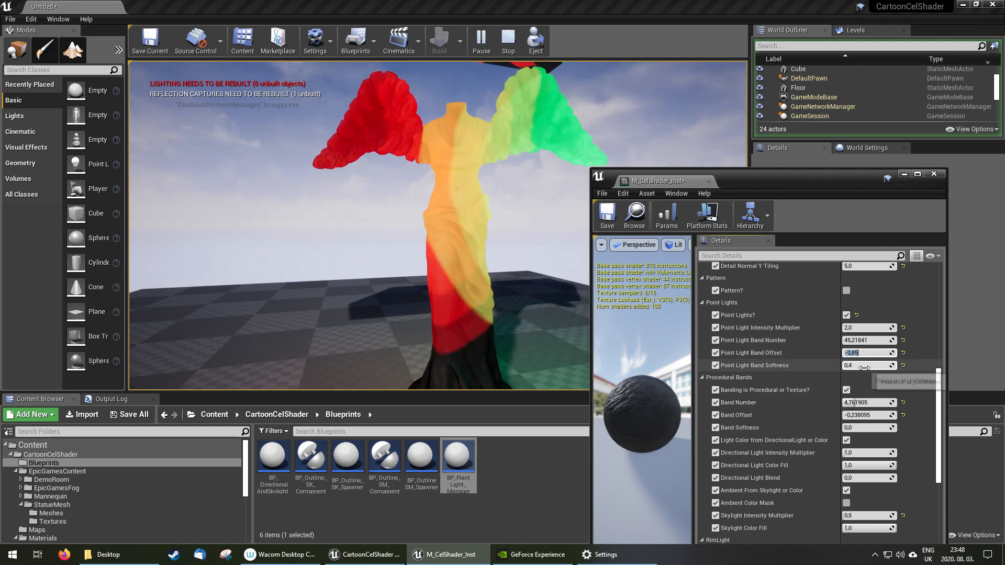
pyautogui.write('0,0')
pyautogui.press('Return')
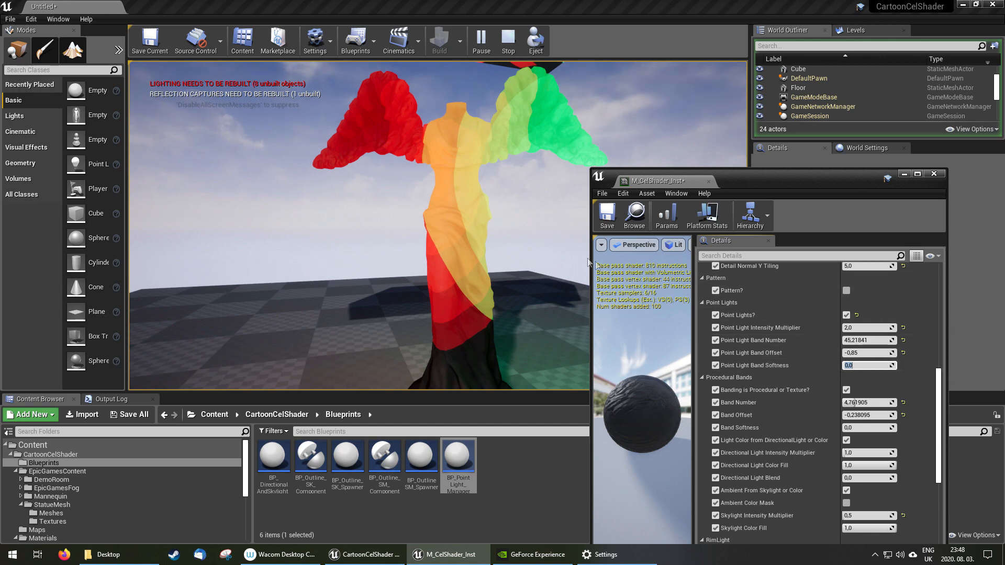
pyautogui.click(464, 233)
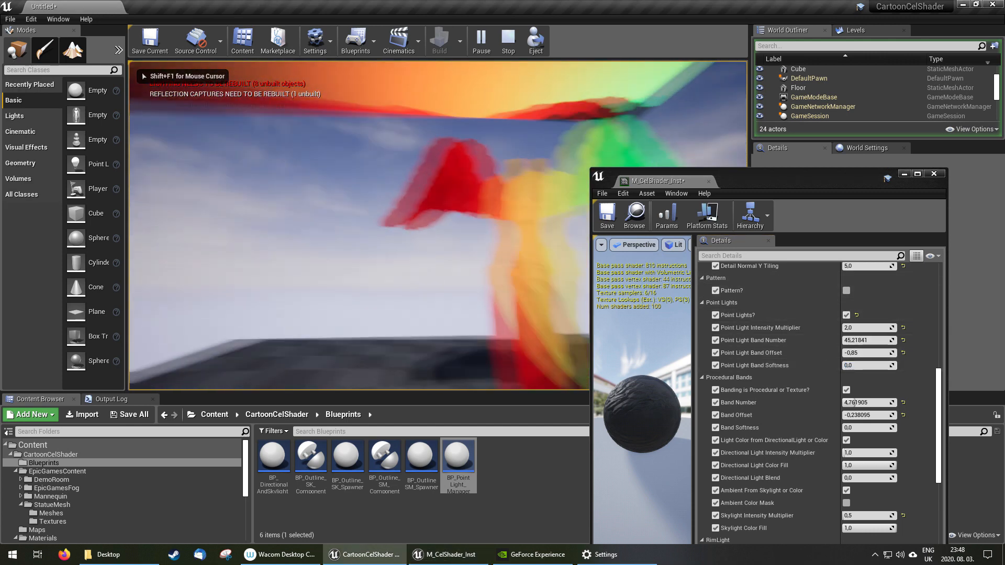
pyautogui.hotkey('shift', 'F1')
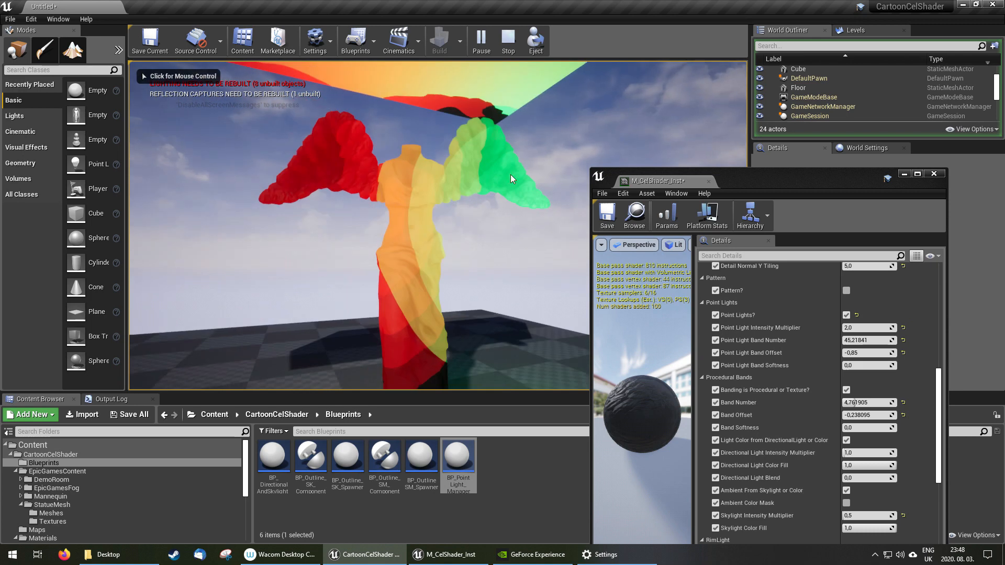
pyautogui.click(497, 225)
pyautogui.hotkey('shift', 'F1')
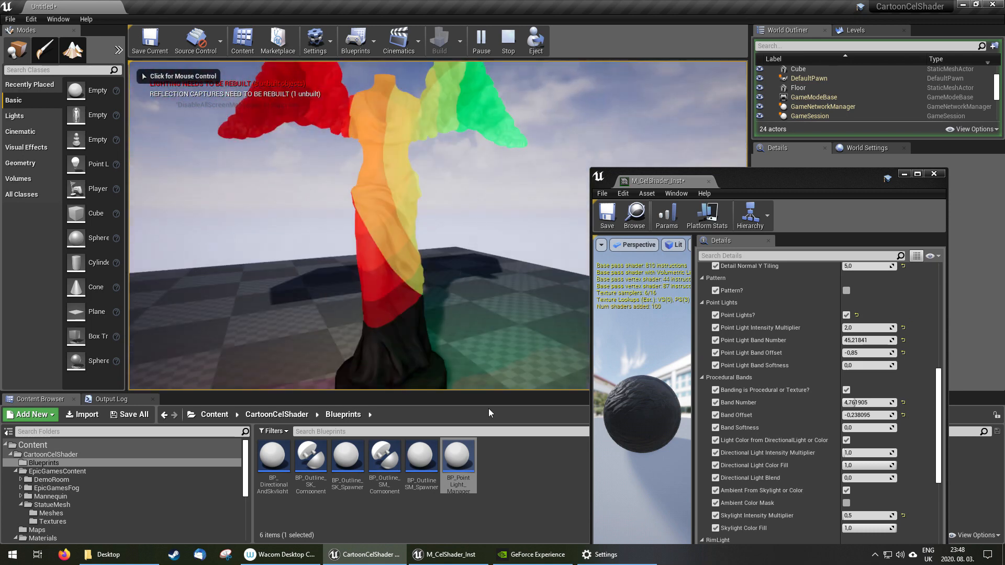
# Stop the play session, select the green point light and move the material instance window off its light settings.
pyautogui.click(459, 461)
pyautogui.moveTo(813, 175); pyautogui.dragTo(748, 349)
pyautogui.click(508, 41)
pyautogui.click(511, 157)
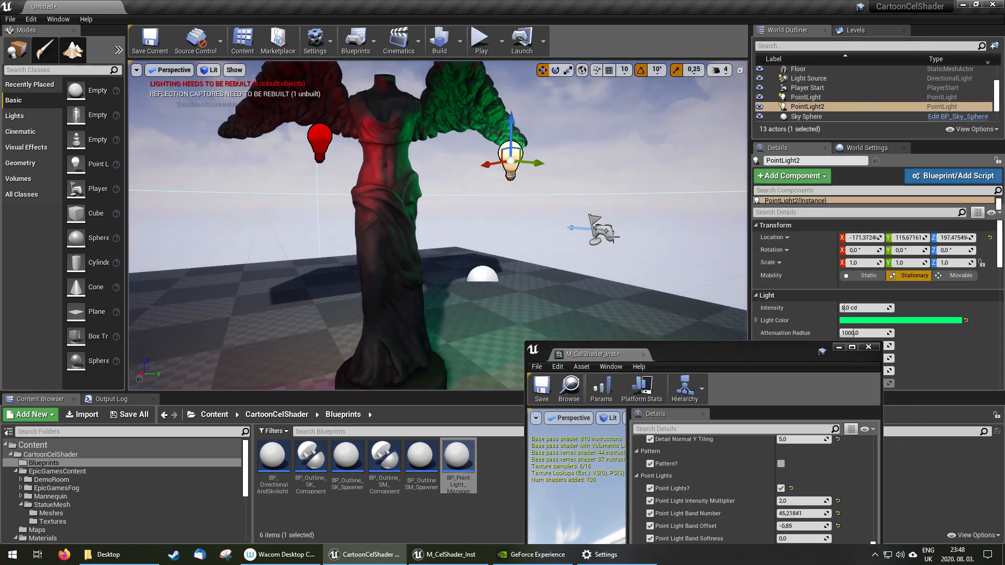
pyautogui.moveTo(801, 349); pyautogui.dragTo(671, 387)
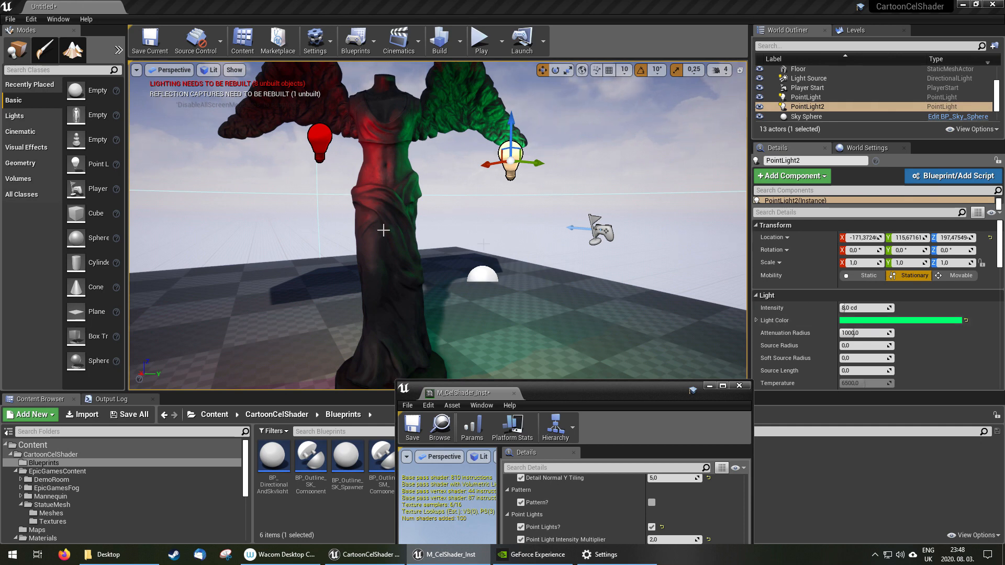
# Select the BP_PointLight_Manager actor in the level to show its Cull Distance and Cull Falloff settings.
pyautogui.moveTo(606, 246); pyautogui.dragTo(585, 249, button='right')
pyautogui.press('d')
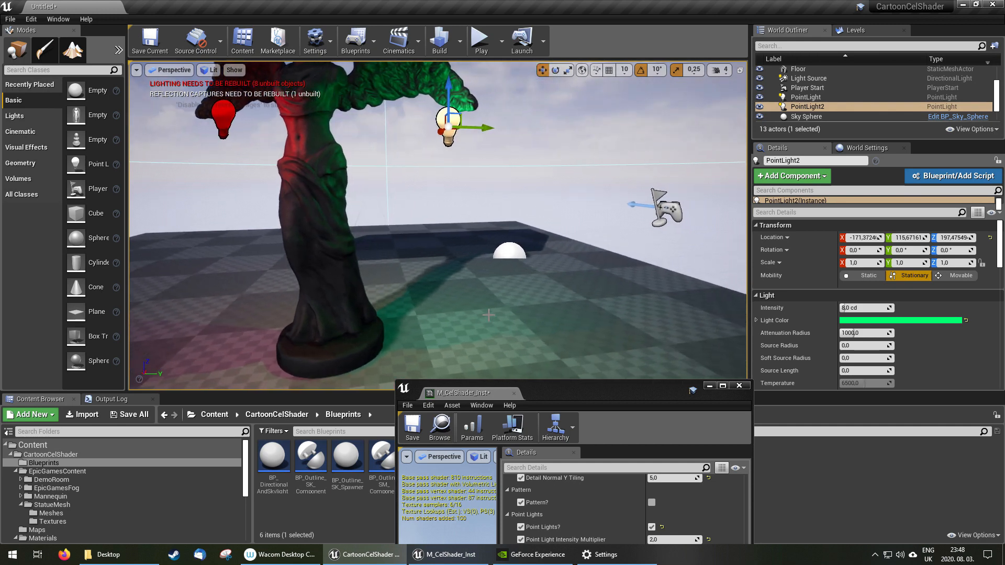
pyautogui.scroll(3, 816, 115)
pyautogui.click(821, 90)
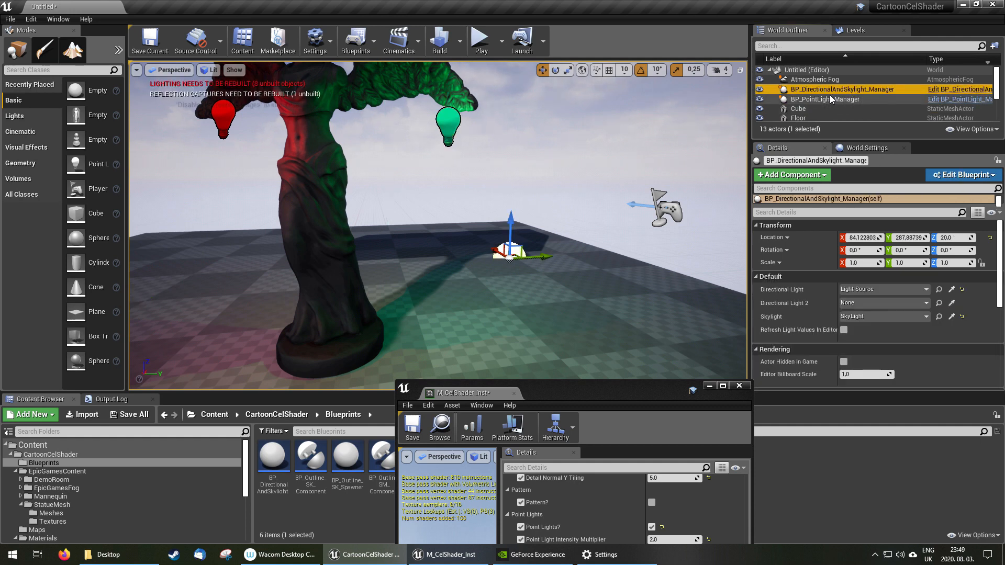
pyautogui.click(821, 99)
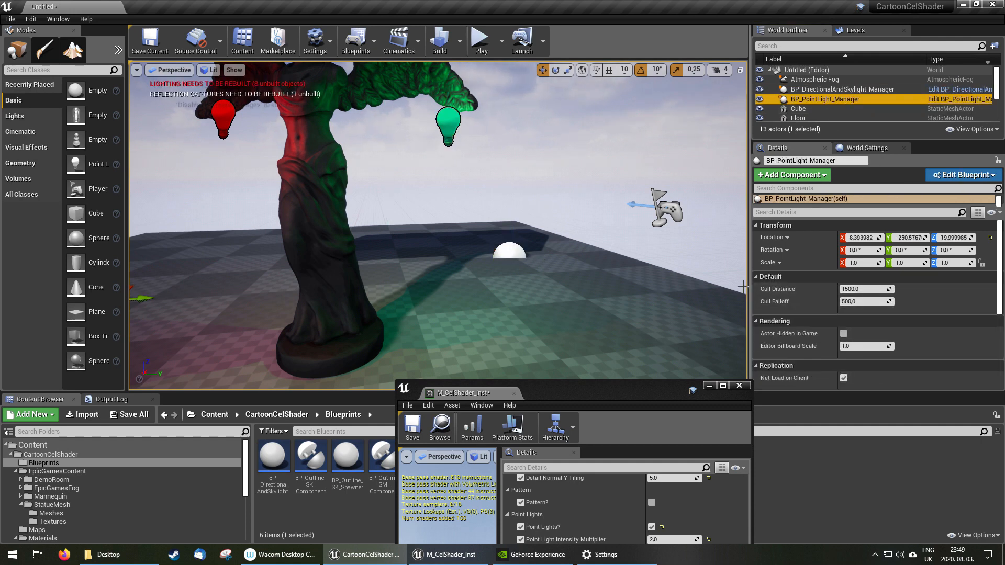
# Preview the point light culling in the running level, try a Cull Distance of 3000 on BP_PointLight_Manager, and preview the level again.
pyautogui.click(479, 40)
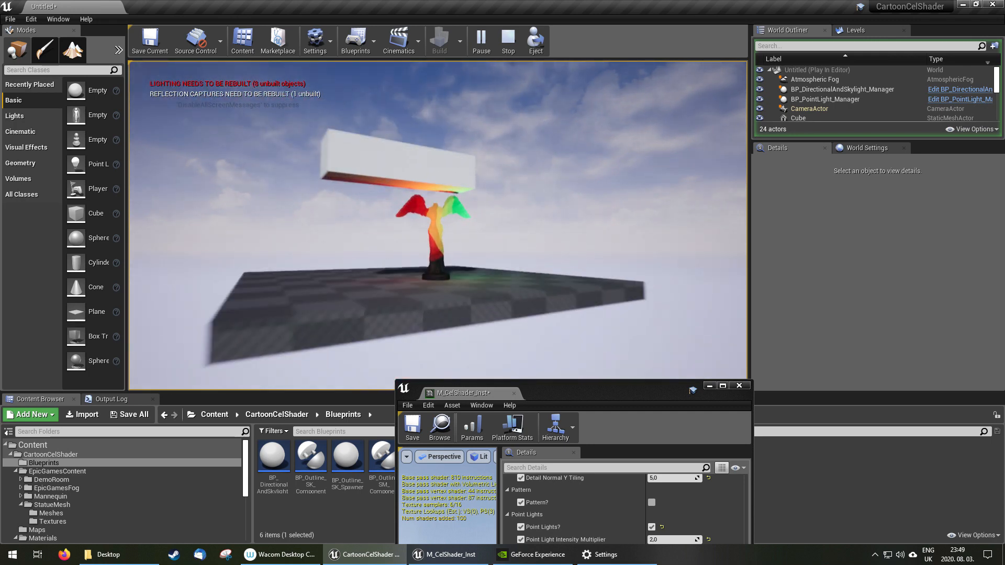
pyautogui.press('Escape')
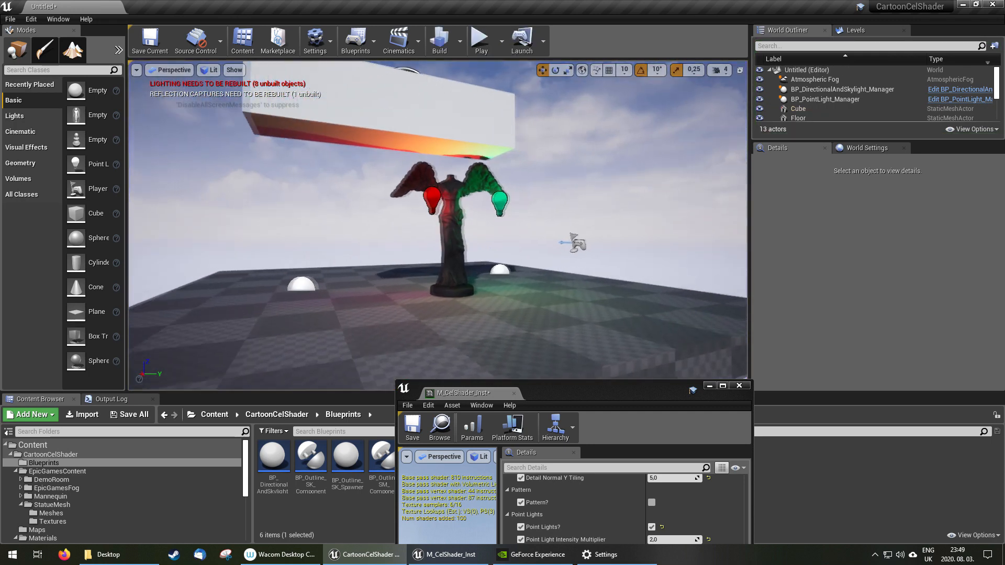
pyautogui.click(809, 99)
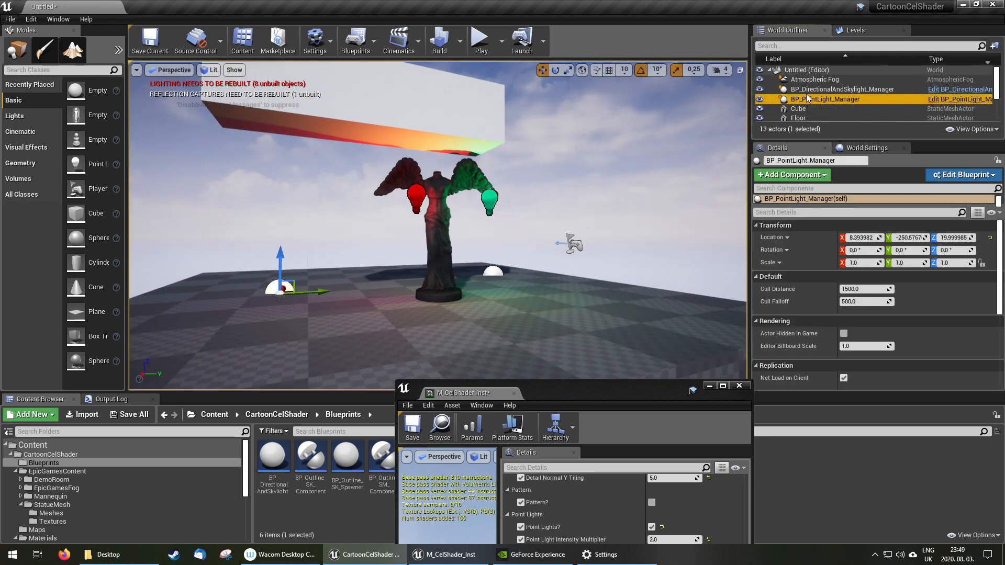
pyautogui.click(866, 290)
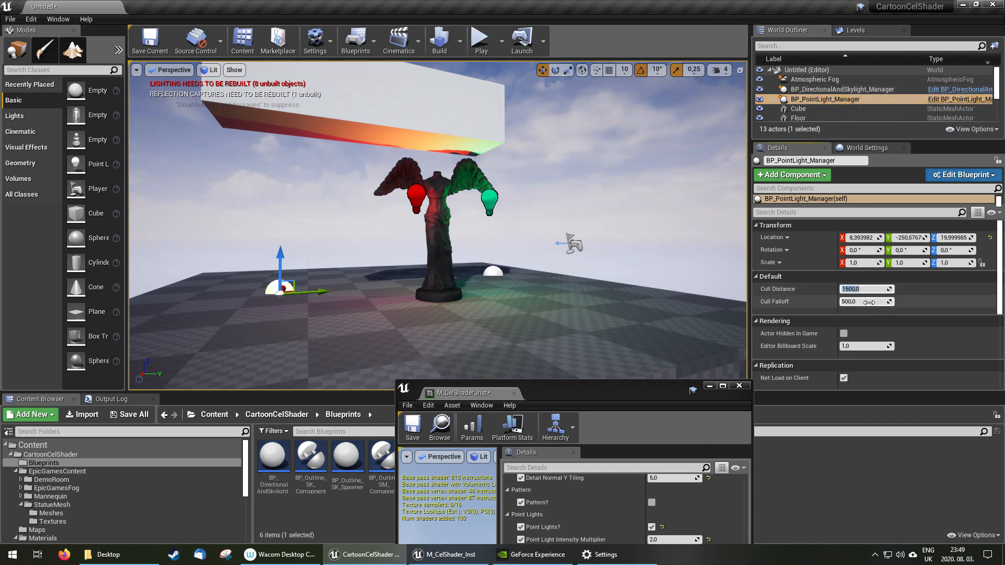
pyautogui.click(863, 290)
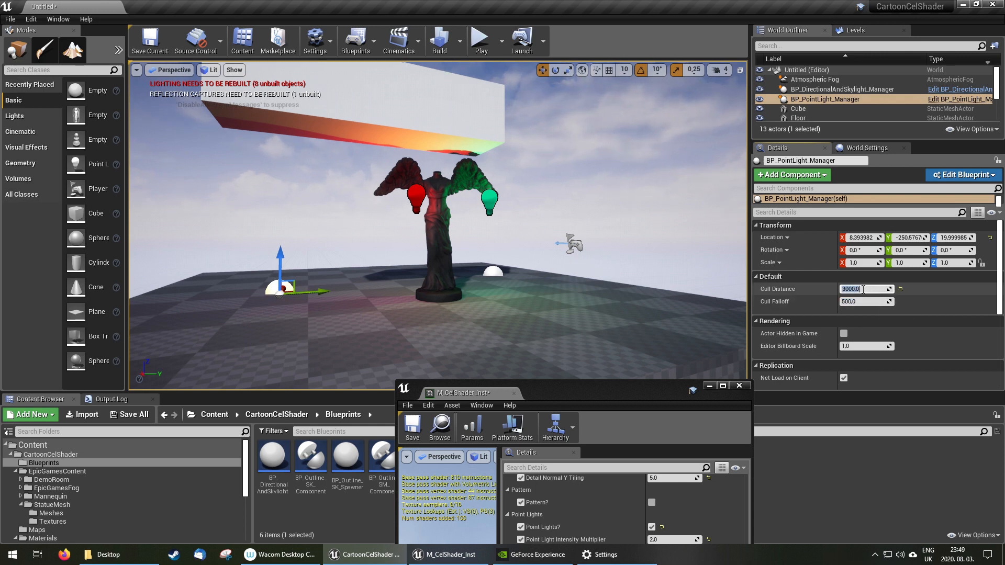
pyautogui.click(481, 42)
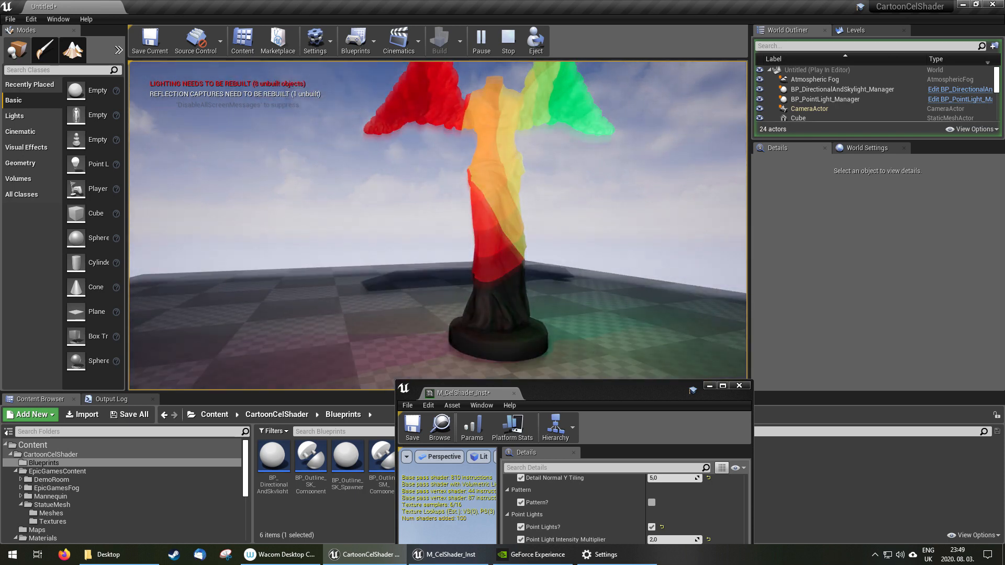
pyautogui.press('Escape')
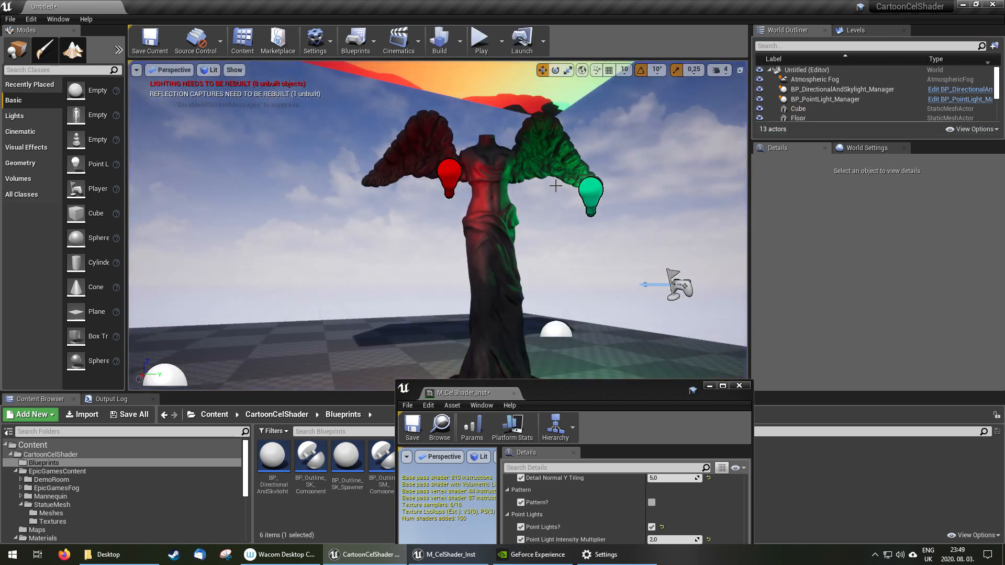
# Set BP_PointLight_Manager's Cull Distance to 1500 and check the statue's banding in the running level.
pyautogui.click(803, 100)
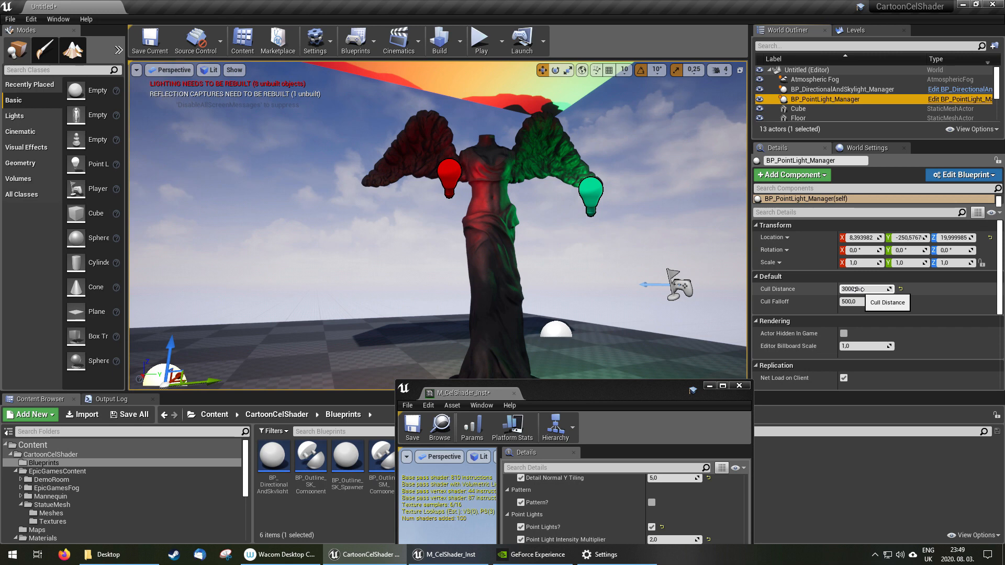
pyautogui.click(858, 289)
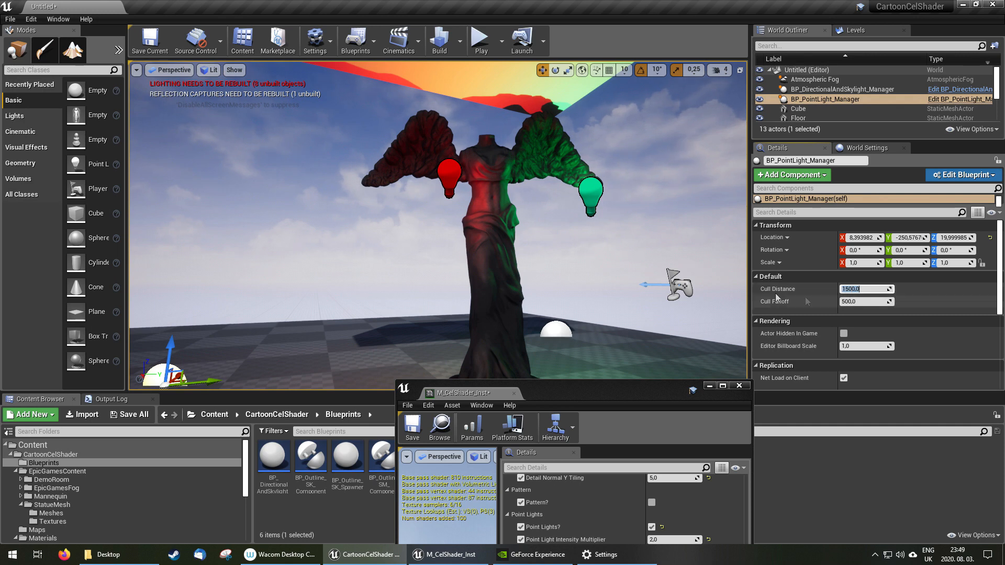
pyautogui.moveTo(598, 216); pyautogui.dragTo(582, 222, button='right')
pyautogui.click(481, 50)
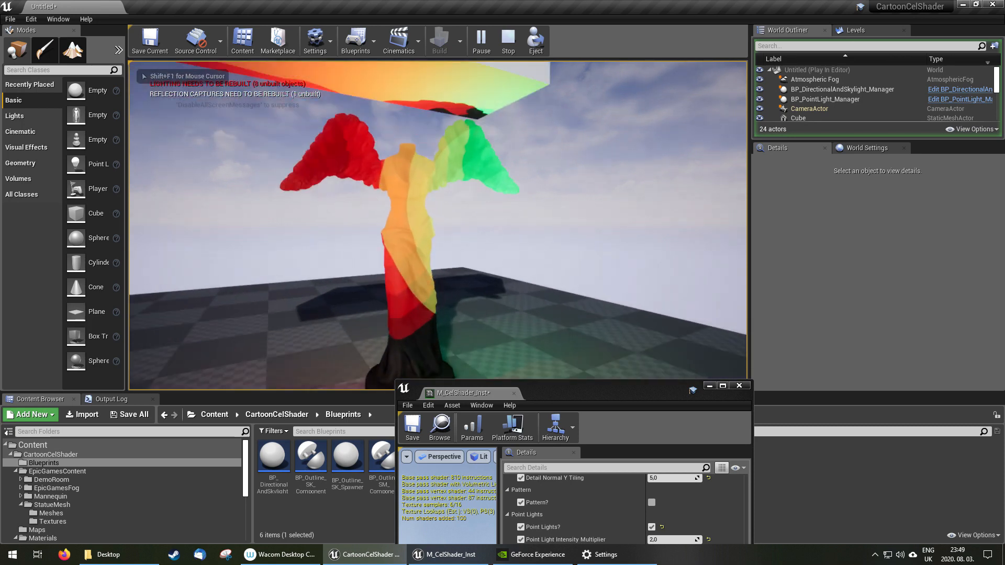
pyautogui.press('Escape')
# Delete the green and red point lights and the cube above the statue from the level.
pyautogui.moveTo(627, 399); pyautogui.dragTo(821, 128)
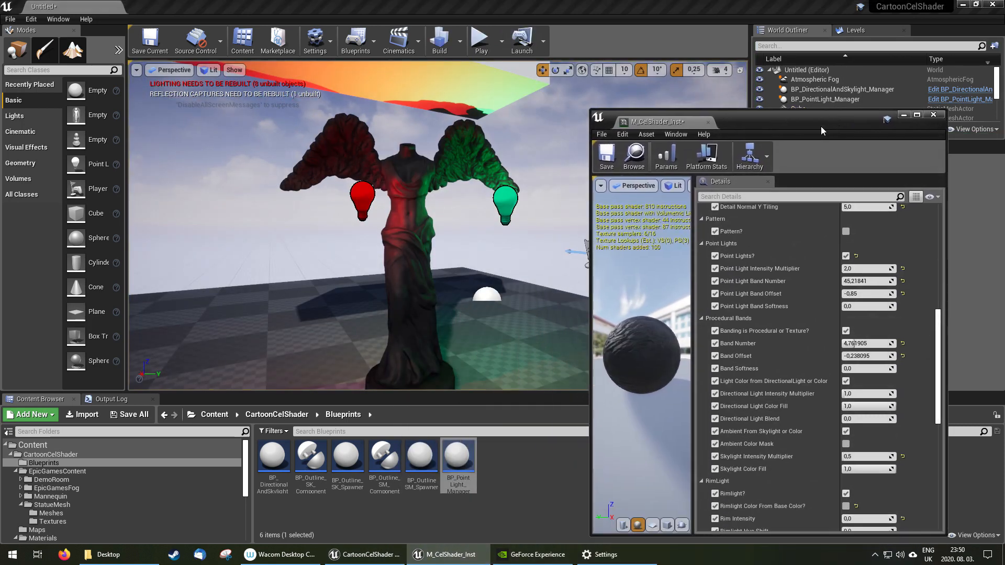
pyautogui.click(502, 200)
pyautogui.press('Delete')
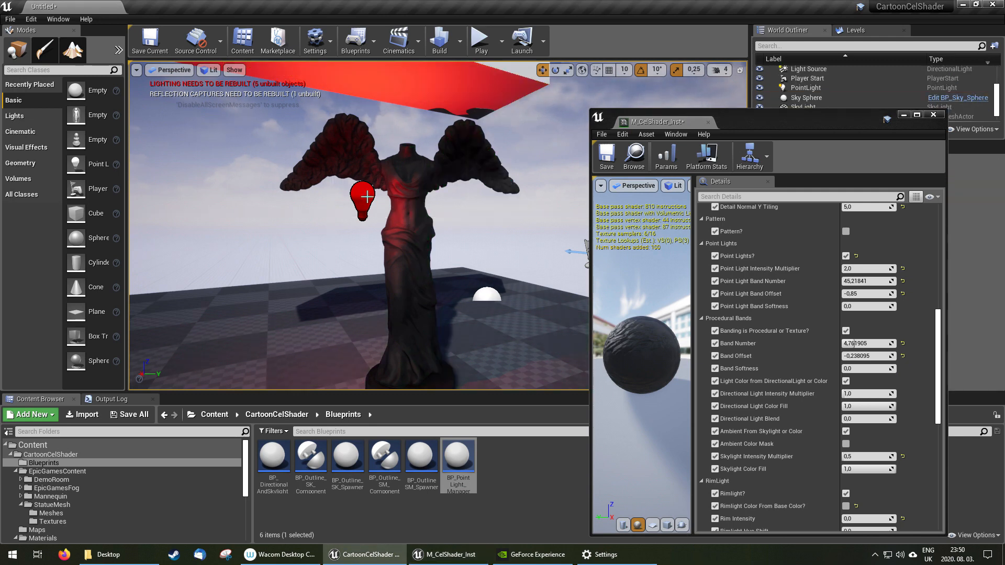
pyautogui.click(366, 195)
pyautogui.press('Delete')
pyautogui.click(414, 100)
pyautogui.press('Delete')
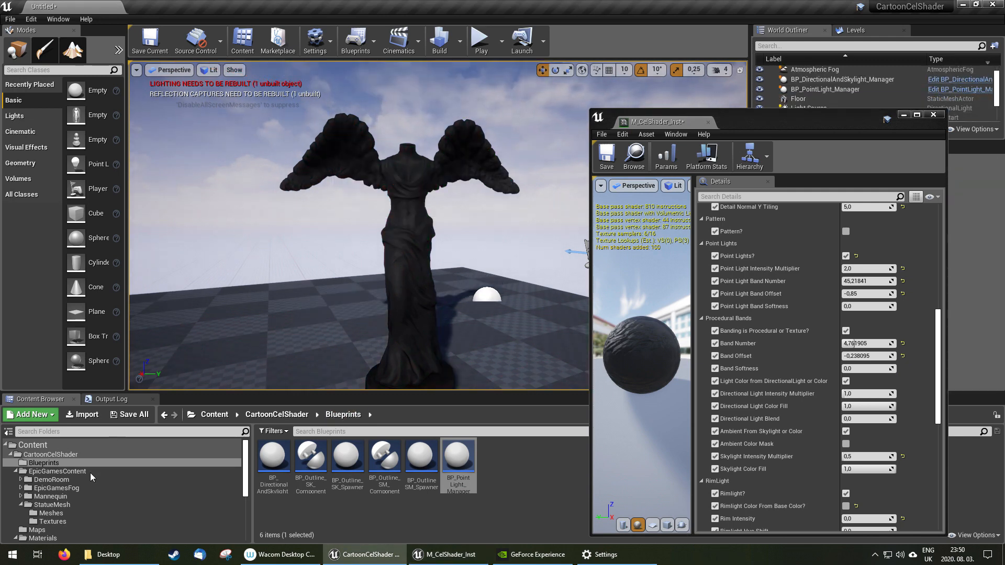
# Show the Materials/CelShader folder, look over the M_CelShader_Inst parameters and close that material instance window.
pyautogui.scroll(-1, 69, 513)
pyautogui.click(50, 530)
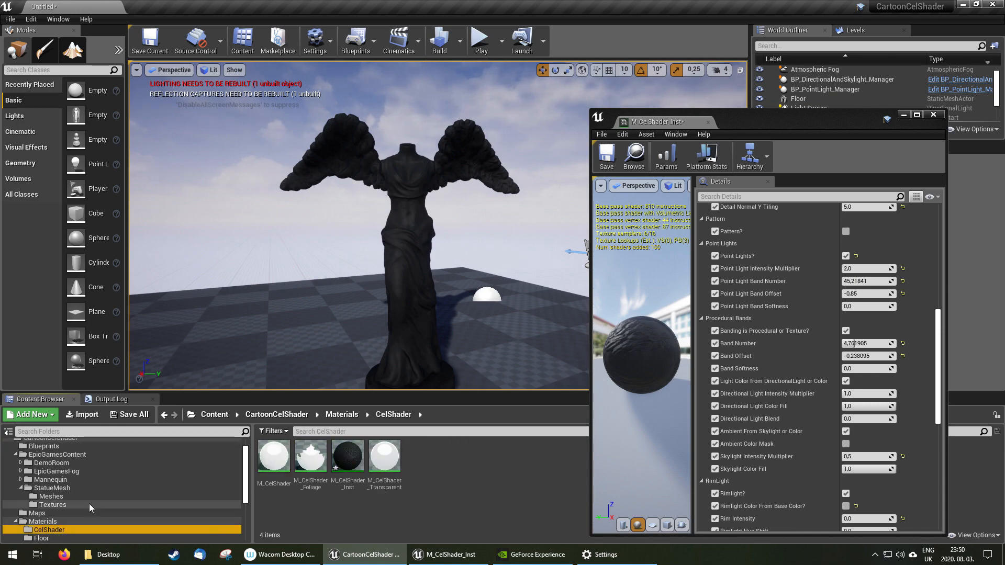
pyautogui.scroll(-3, 89, 504)
pyautogui.scroll(6, 826, 329)
pyautogui.scroll(-4, 826, 329)
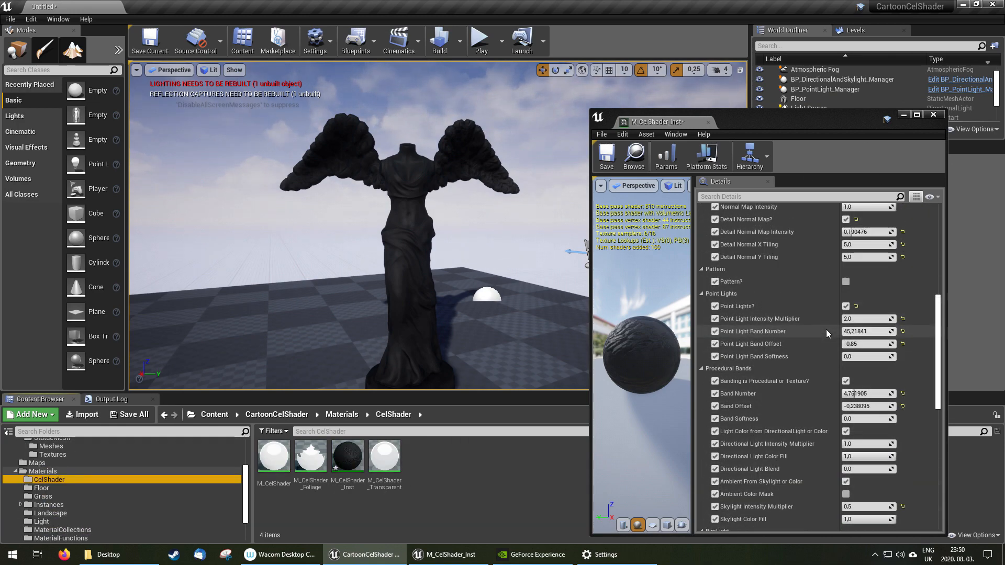
pyautogui.click(933, 114)
# Browse the Materials folder to Instances and open the DemoMap folder of material instances.
pyautogui.scroll(-2, 60, 514)
pyautogui.click(44, 513)
pyautogui.click(59, 529)
pyautogui.scroll(2, 73, 497)
pyautogui.click(68, 490)
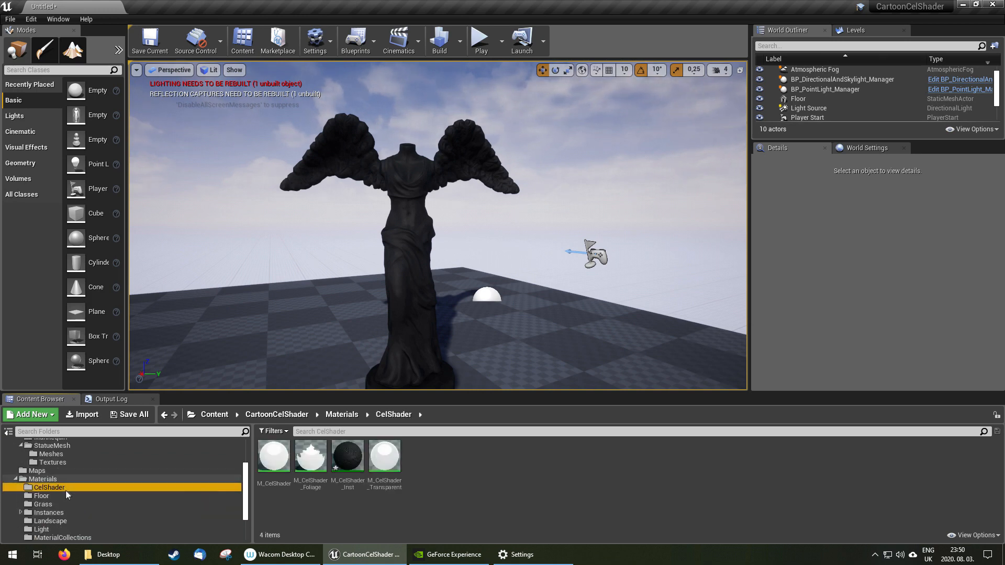
pyautogui.scroll(-1, 68, 518)
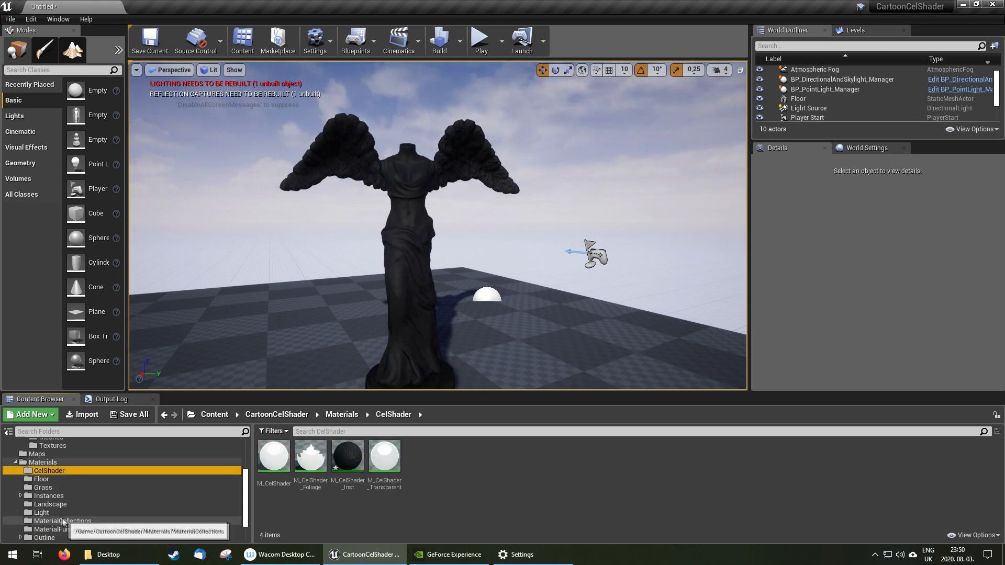
pyautogui.scroll(-2, 70, 510)
pyautogui.click(48, 479)
pyautogui.doubleClick(270, 457)
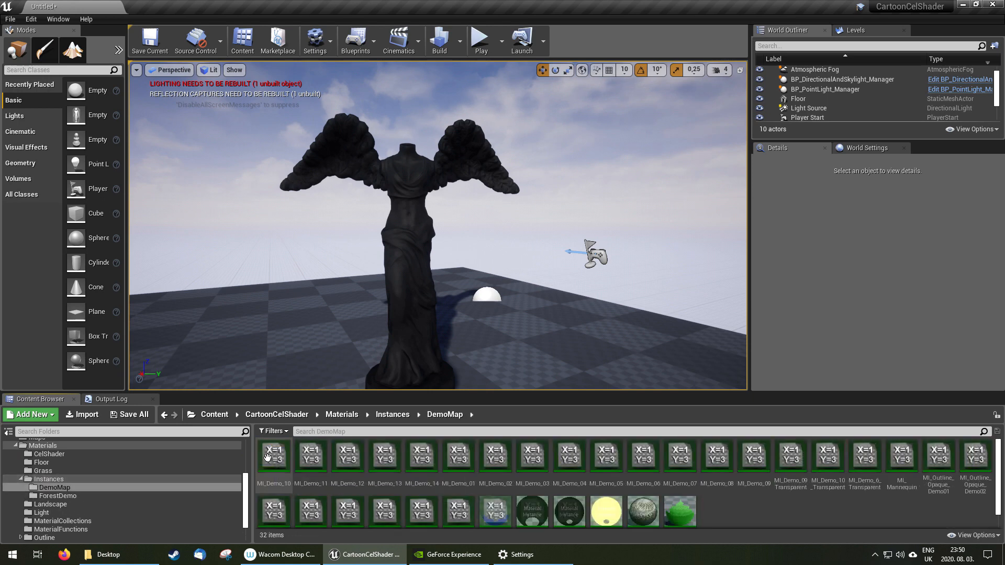
# Apply the MI_Statue material instance to the winged statue and view the textured result.
pyautogui.moveTo(643, 511); pyautogui.dragTo(460, 209)
pyautogui.moveTo(460, 209); pyautogui.dragTo(458, 214)
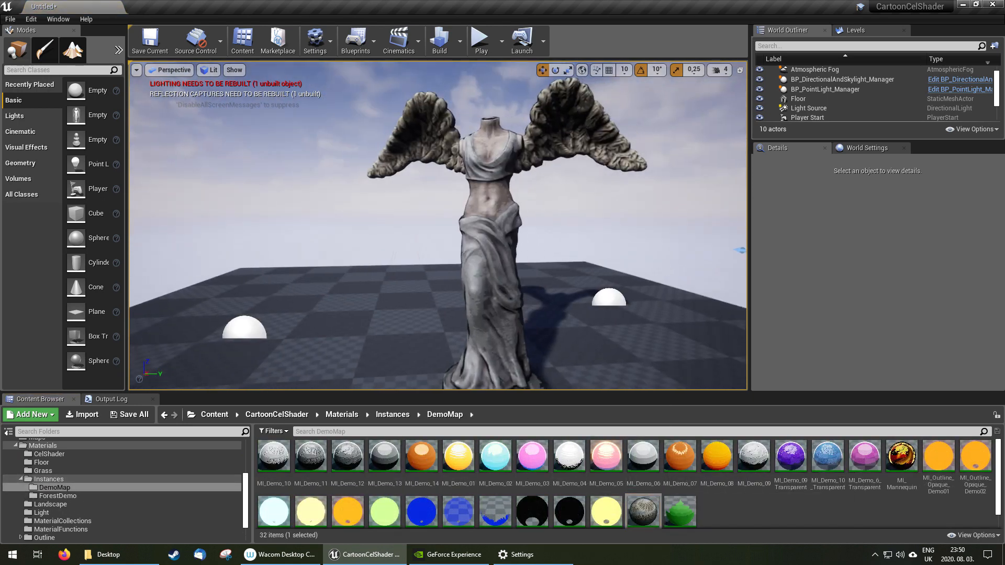
pyautogui.moveTo(387, 272); pyautogui.dragTo(387, 285, button='right')
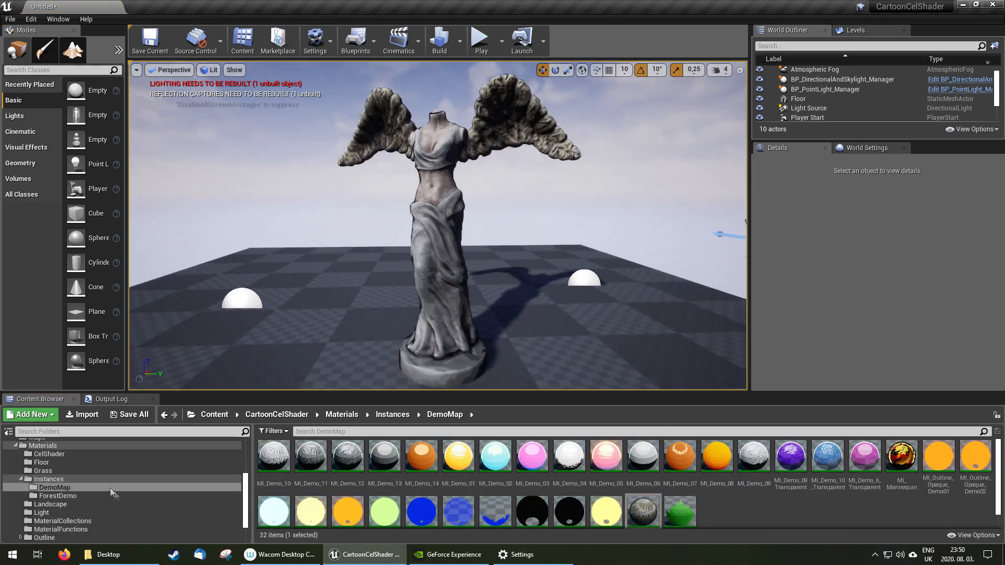
pyautogui.press('w')
pyautogui.moveTo(491, 266); pyautogui.dragTo(491, 266, button='right')
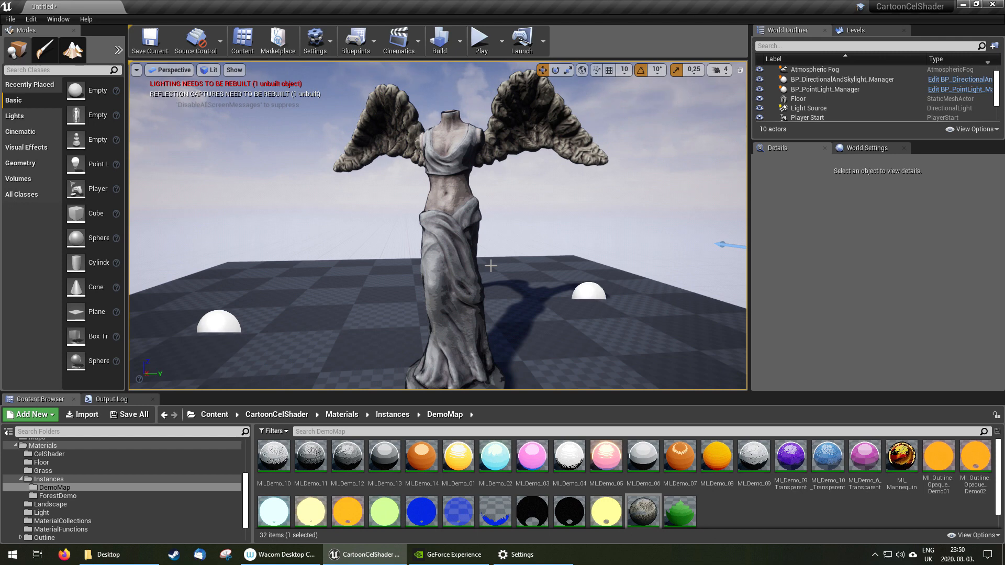
# Show the outline master materials in the Materials/Outline folder.
pyautogui.scroll(-1, 59, 497)
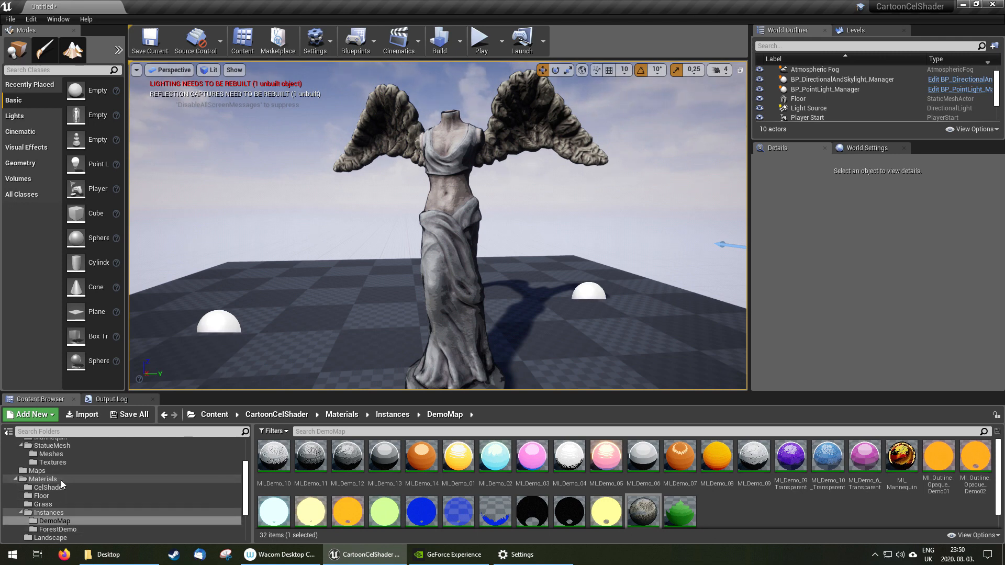
pyautogui.scroll(-1, 61, 483)
pyautogui.scroll(-2, 61, 487)
pyautogui.click(54, 505)
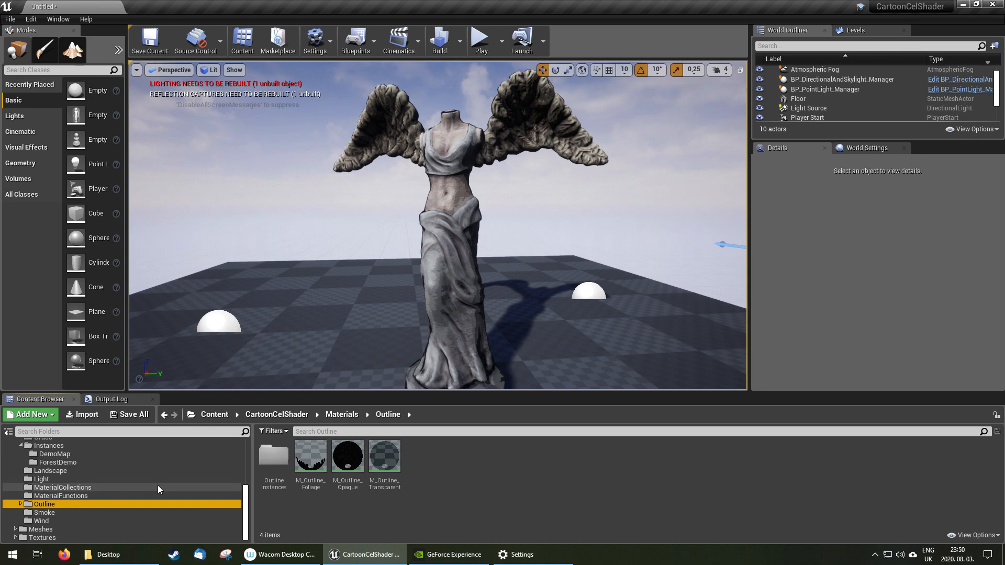
# Add a BP Outline SM Component to the SM_Statue actor.
pyautogui.click(465, 153)
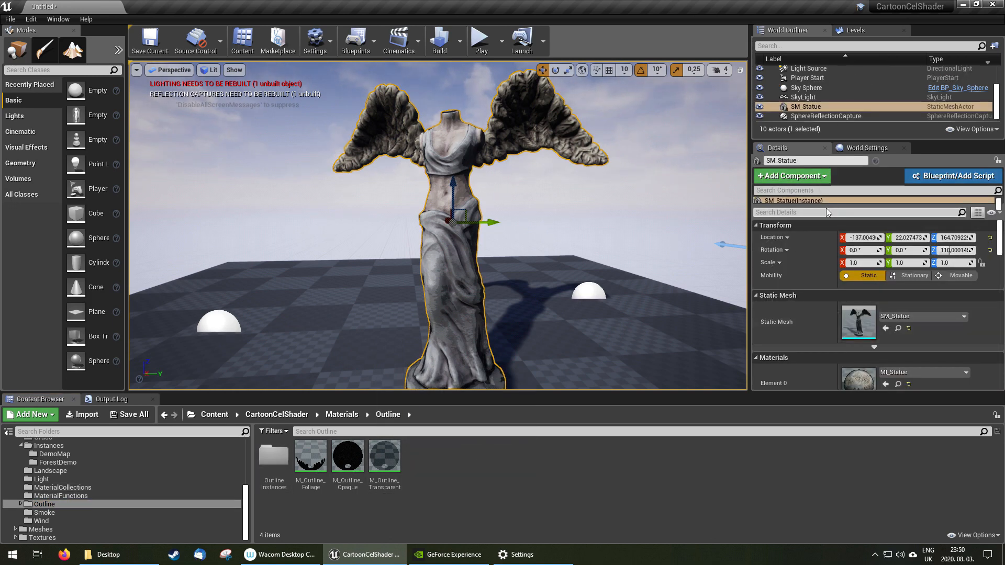
pyautogui.click(813, 179)
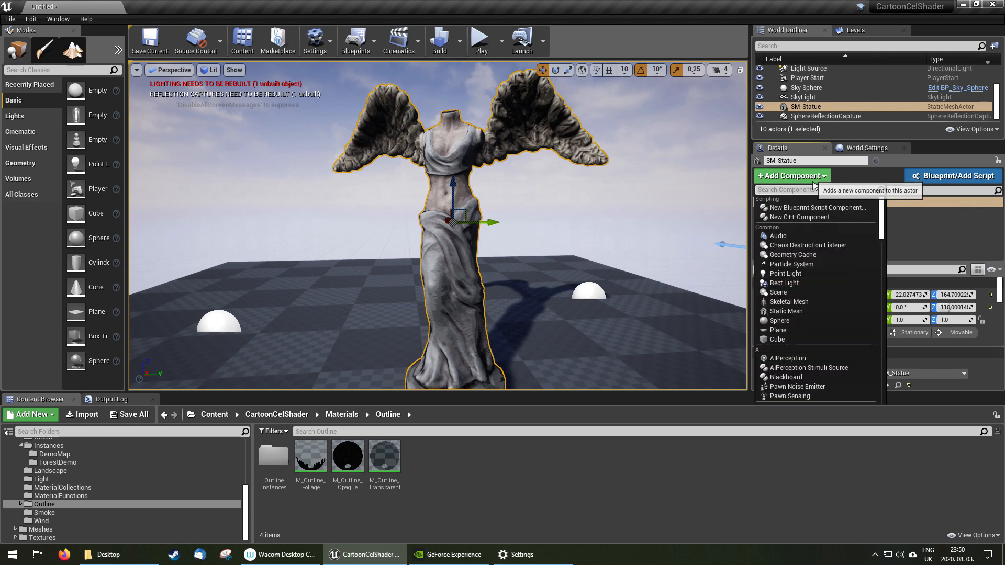
pyautogui.write('outl')
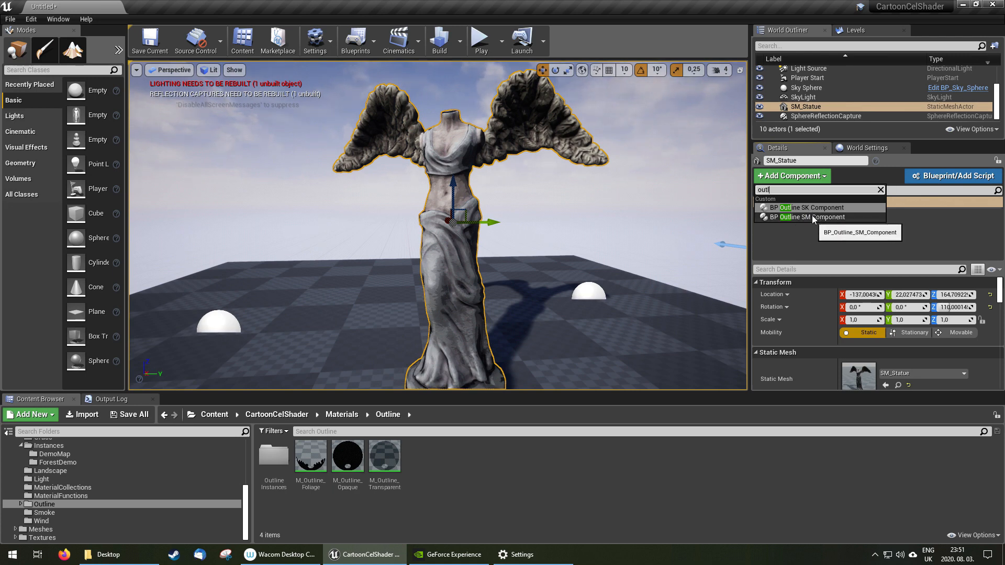
pyautogui.click(812, 215)
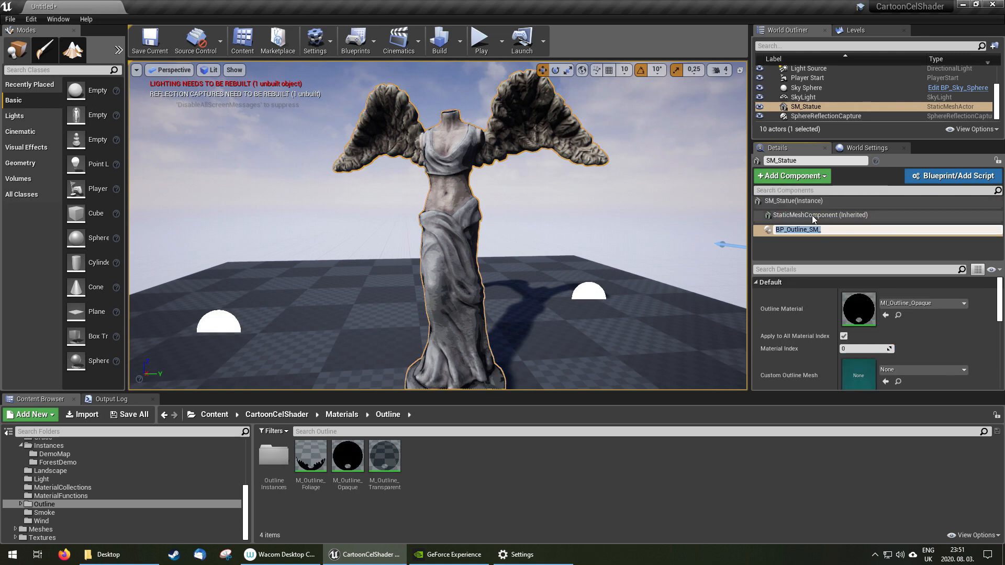
# Locate the component's MI_Outline_Opaque outline material, examine its parameters and minimize its window.
pyautogui.click(899, 315)
pyautogui.doubleClick(310, 456)
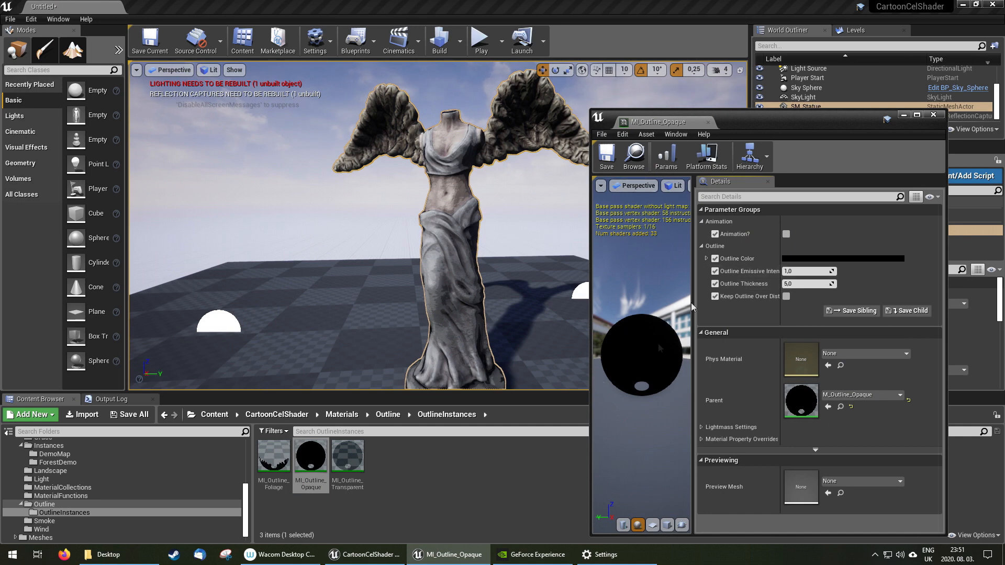
pyautogui.click(904, 116)
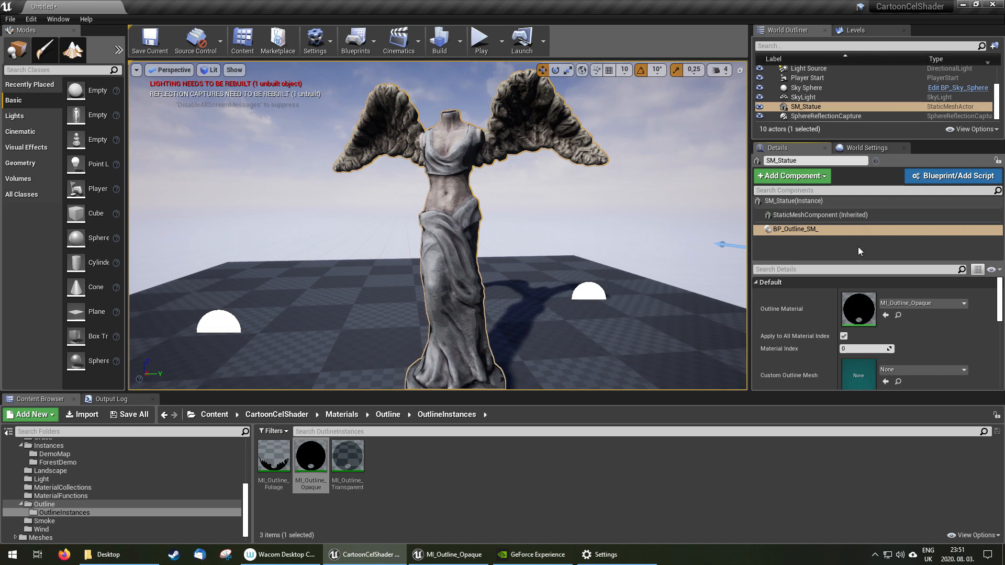
# Play the level to inspect the statue's outline, stop the session and restart it in Simulate mode.
pyautogui.click(480, 39)
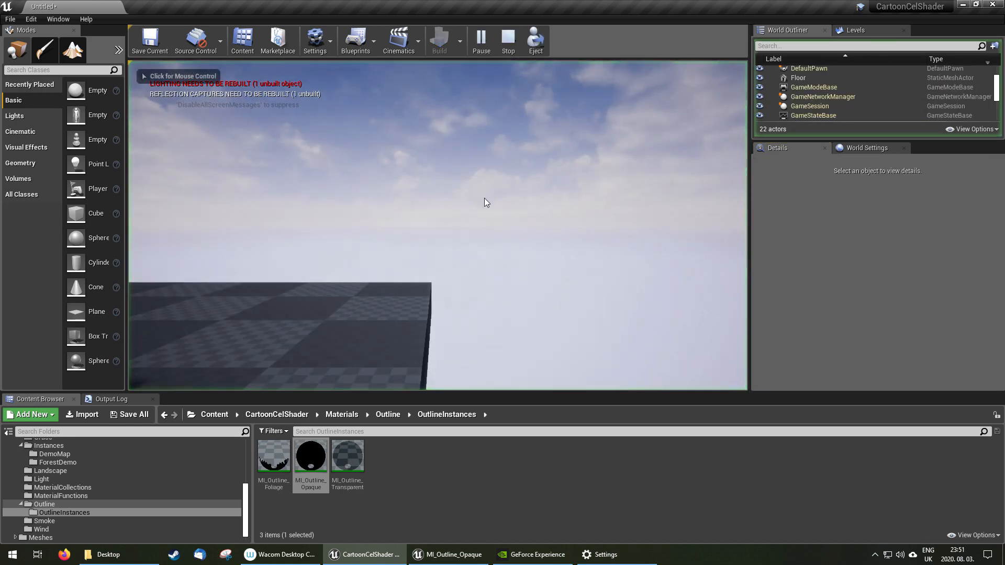
pyautogui.click(484, 202)
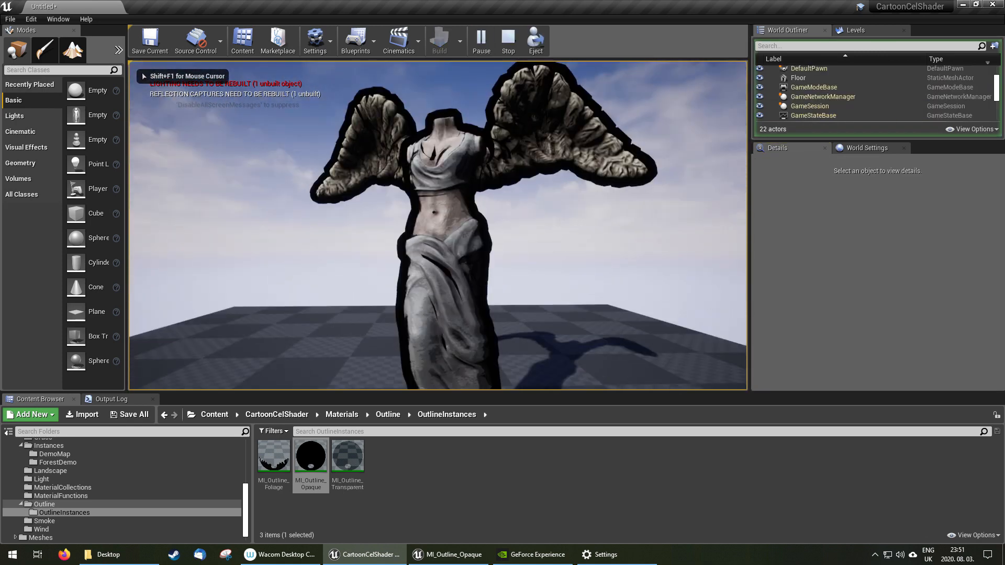
pyautogui.press('Escape')
pyautogui.click(501, 41)
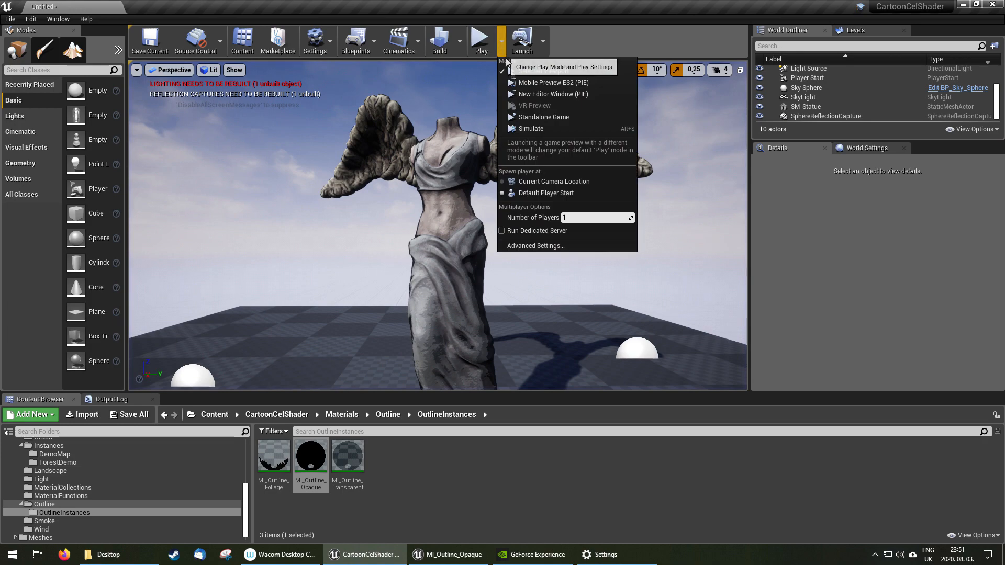
pyautogui.click(534, 127)
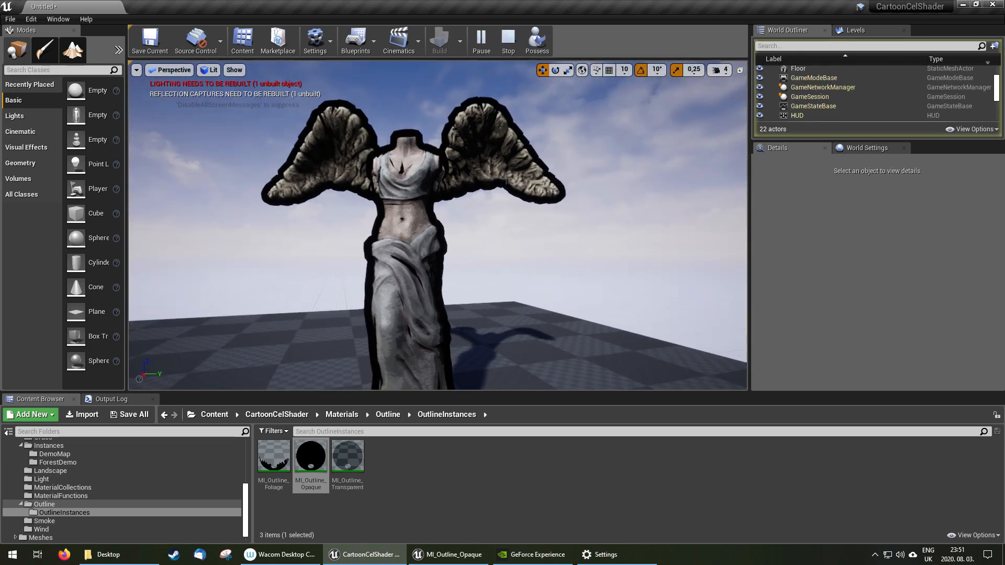
# Open the MI_Outline_Opaque material instance and set its Outline Thickness to 3.
pyautogui.doubleClick(311, 456)
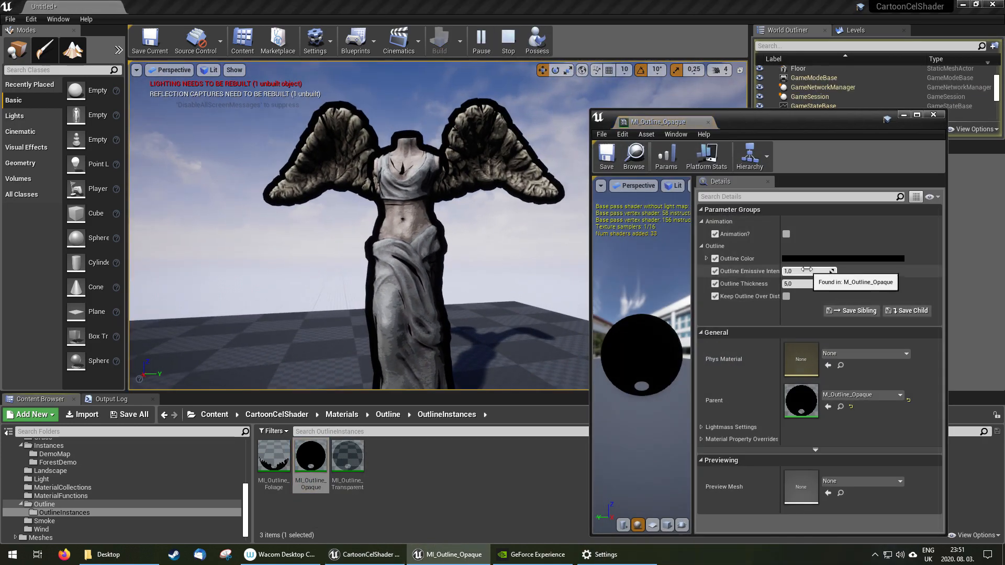
pyautogui.moveTo(801, 283)
pyautogui.mouseDown()
pyautogui.moveTo(775, 284)
pyautogui.moveTo(801, 283)
pyautogui.mouseUp()
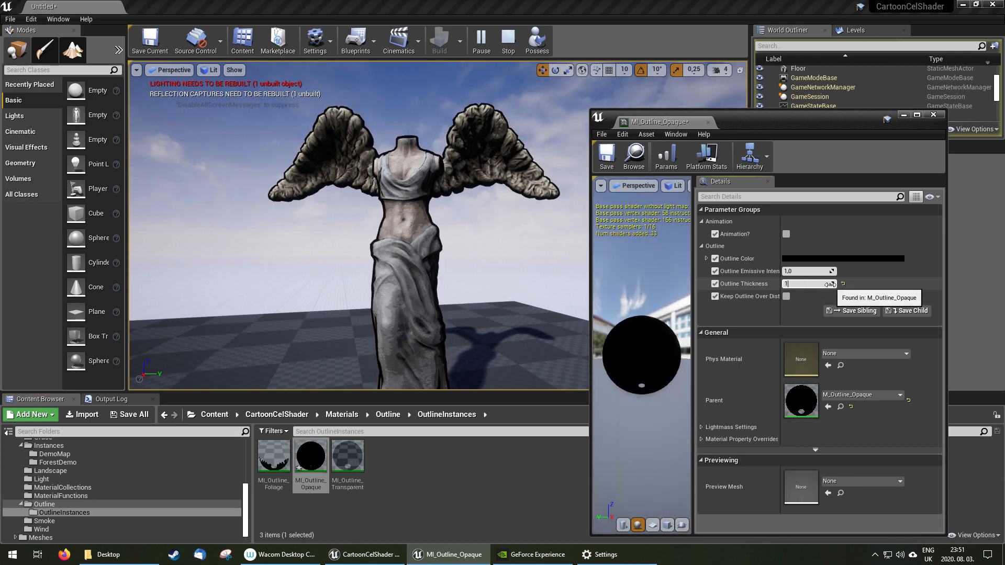
pyautogui.press('Return')
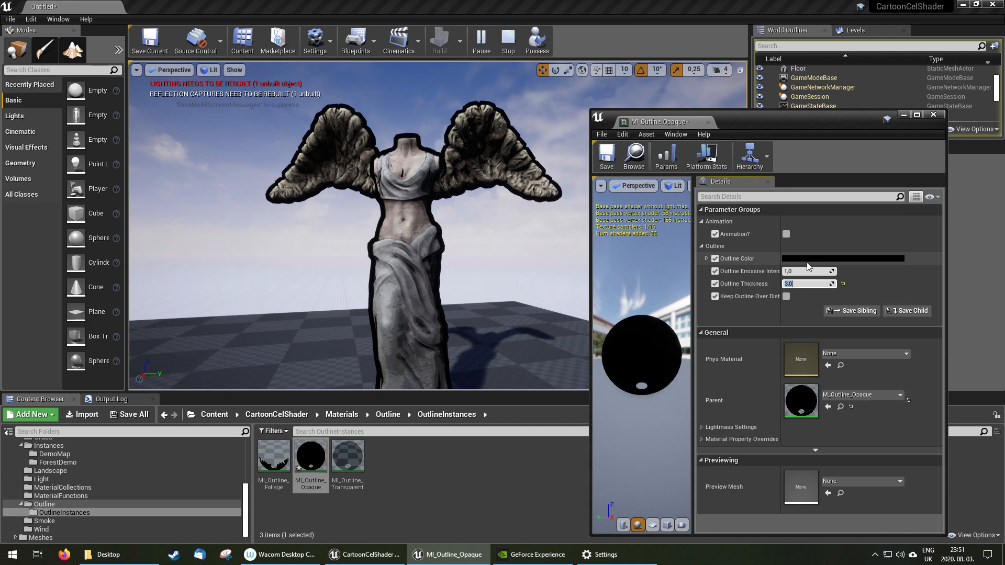
# Change the Outline Color to a fully saturated bright pink and accept it.
pyautogui.click(813, 258)
pyautogui.click(697, 332)
pyautogui.moveTo(737, 326); pyautogui.dragTo(738, 283)
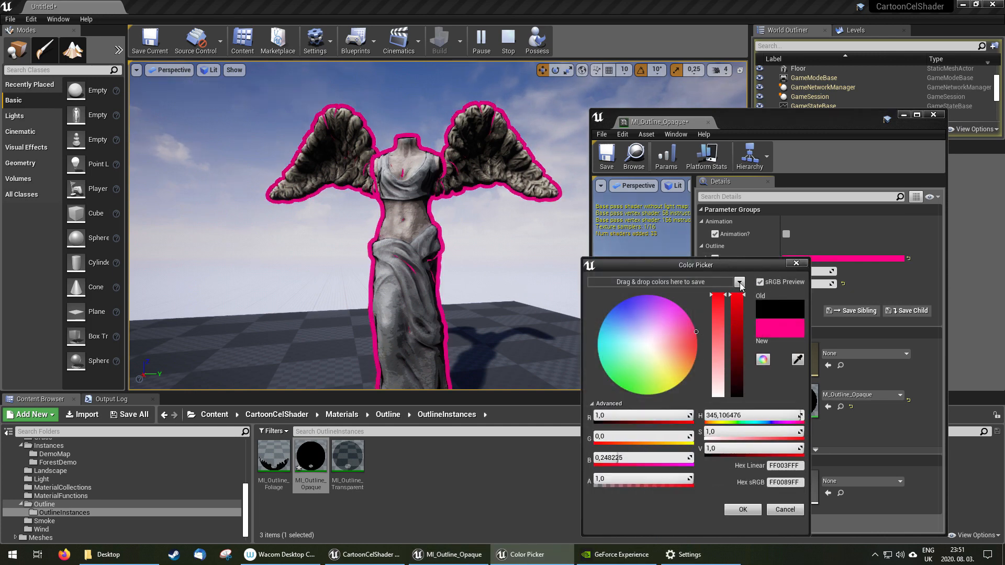
pyautogui.click(750, 511)
# Try an Outline Emissive Intensity of 50, then reduce it to 15 and inspect the glow around the statue.
pyautogui.click(809, 274)
pyautogui.write('50')
pyautogui.press('Return')
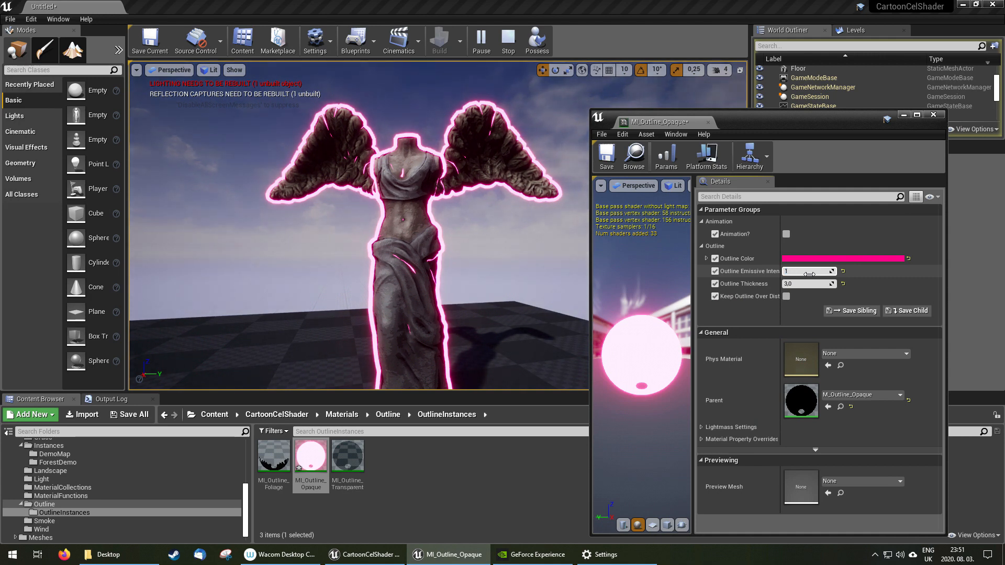
pyautogui.press('Return')
pyautogui.press('s')
pyautogui.moveTo(484, 231); pyautogui.dragTo(505, 232, button='right')
pyautogui.press('w')
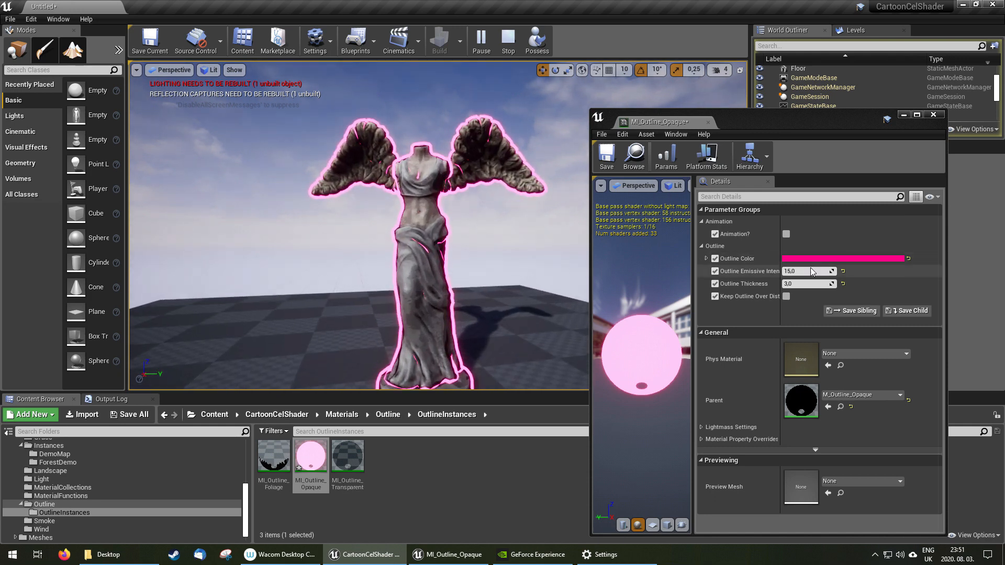
# Preview a blue Outline Color, then choose a bright mint green and accept it.
pyautogui.click(816, 258)
pyautogui.moveTo(652, 306); pyautogui.dragTo(614, 297)
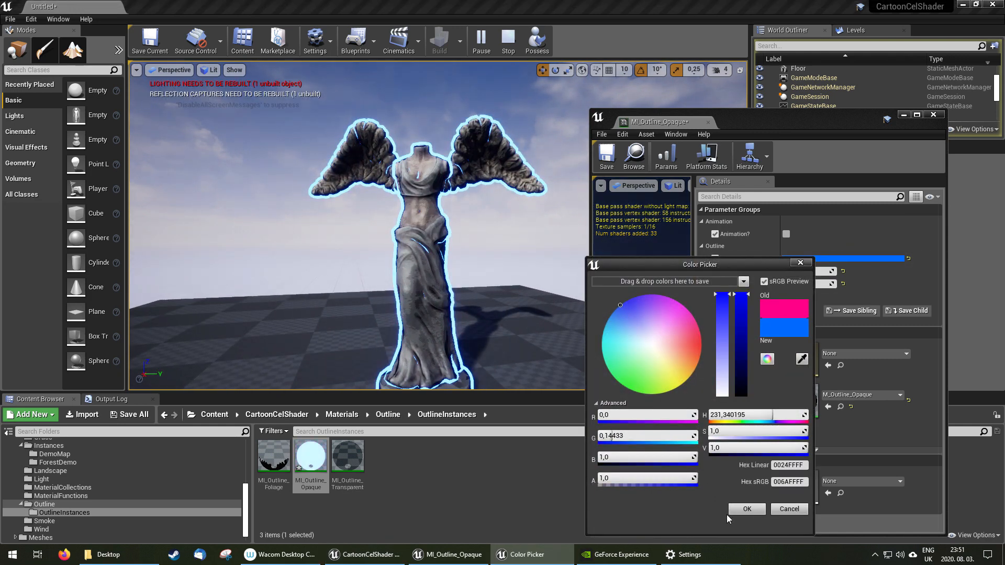
pyautogui.moveTo(619, 344); pyautogui.dragTo(617, 385)
pyautogui.click(747, 509)
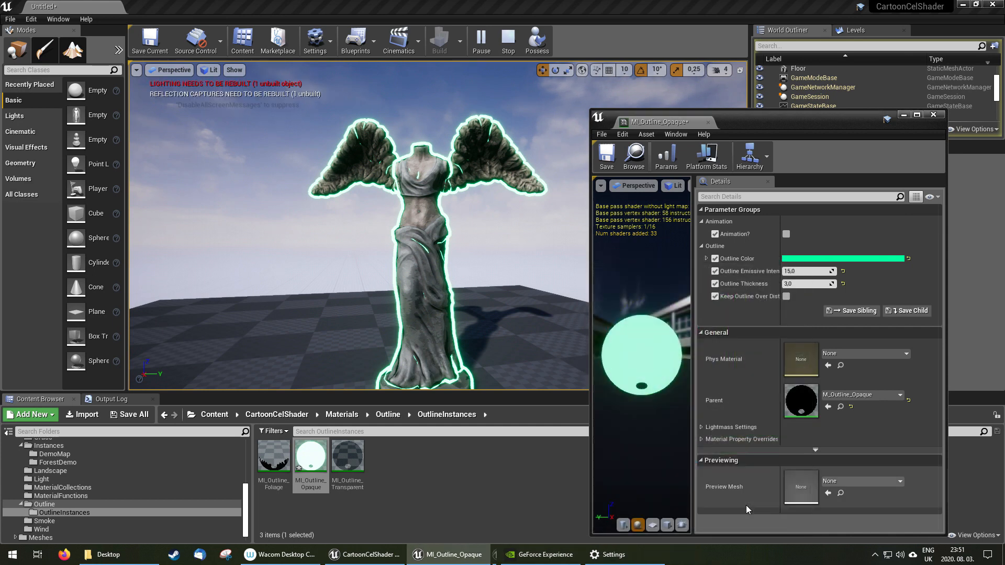
# Examine how the statue's outline looks from far away and from close up.
pyautogui.press('s')
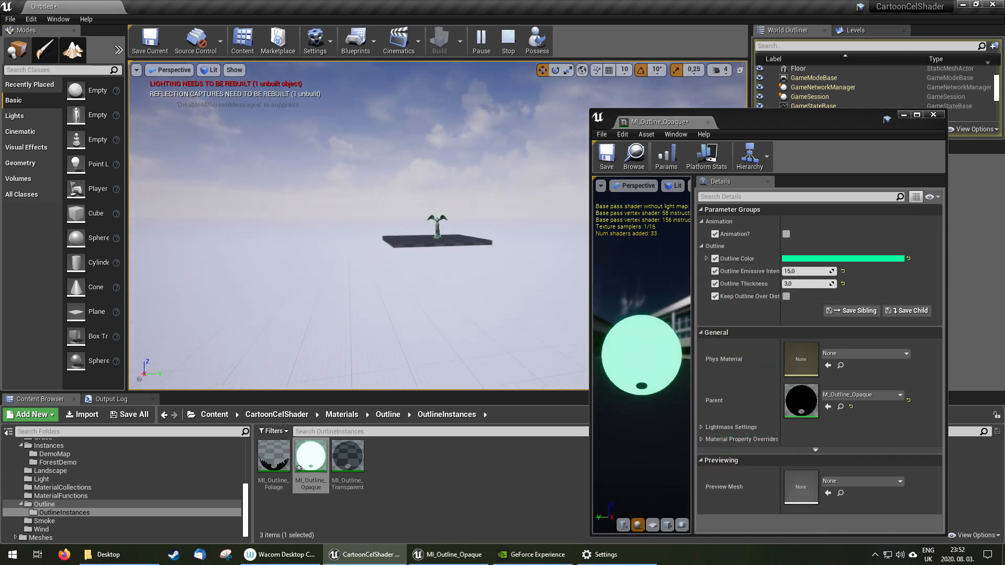
pyautogui.press('w')
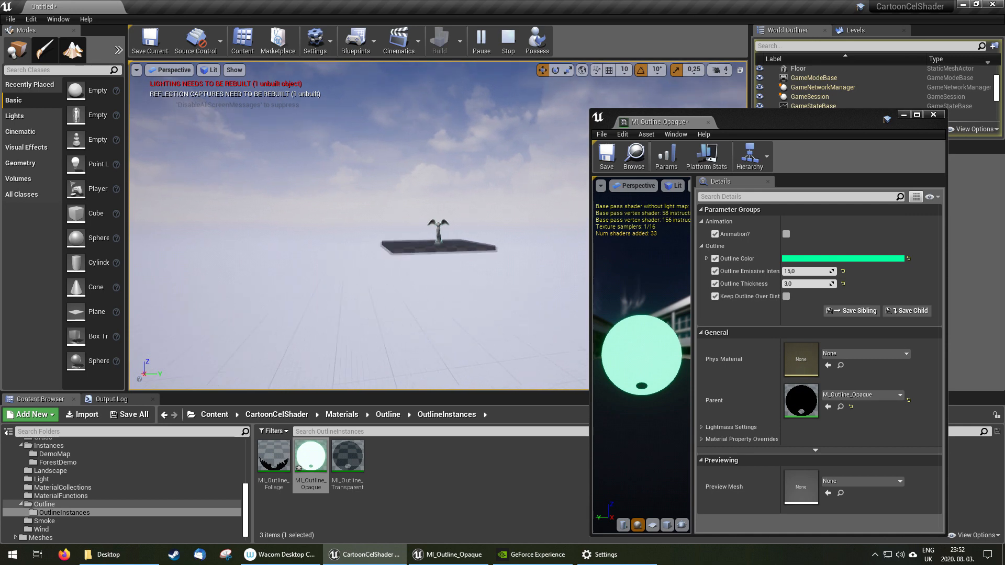
pyautogui.press('w')
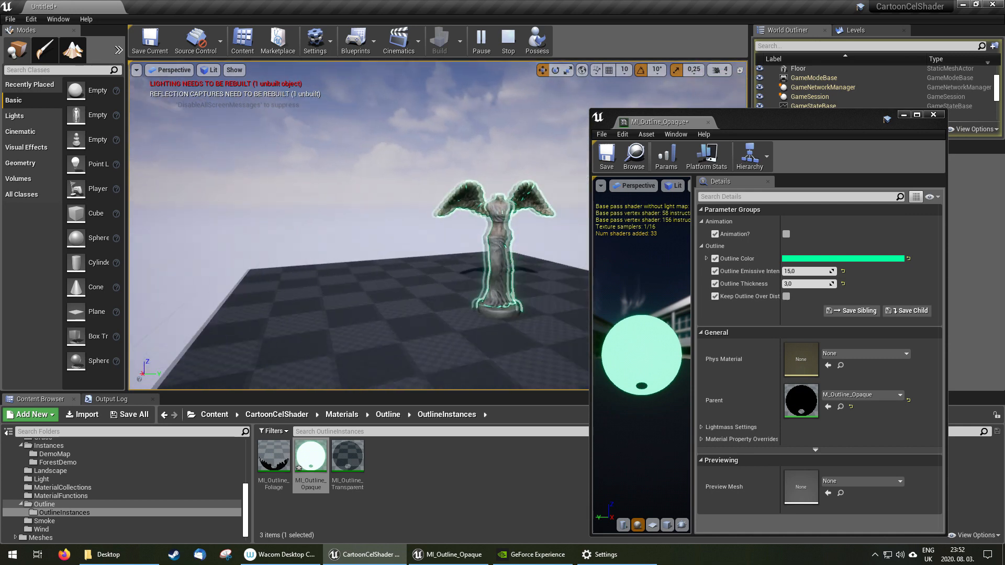
pyautogui.press('d')
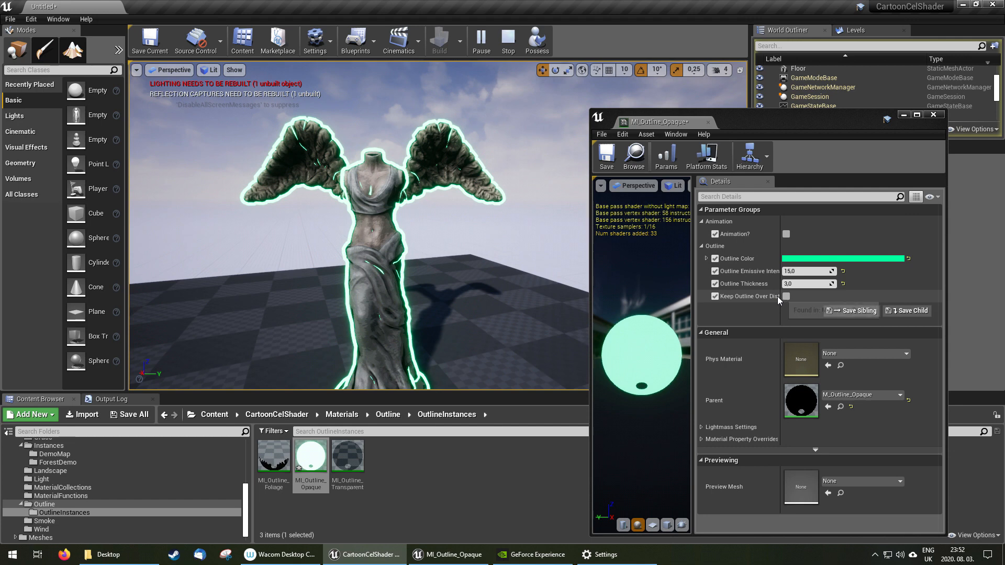
# Enable Keep Outline Over Distance, compare the statue's outline near and far, and disable the option again.
pyautogui.moveTo(780, 296); pyautogui.dragTo(798, 296)
pyautogui.click(803, 297)
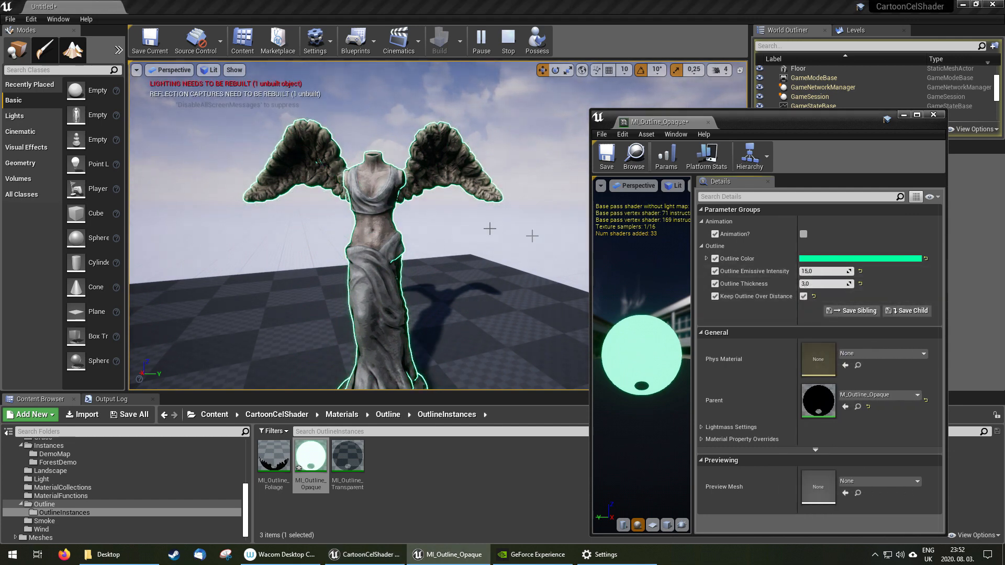
pyautogui.press('s')
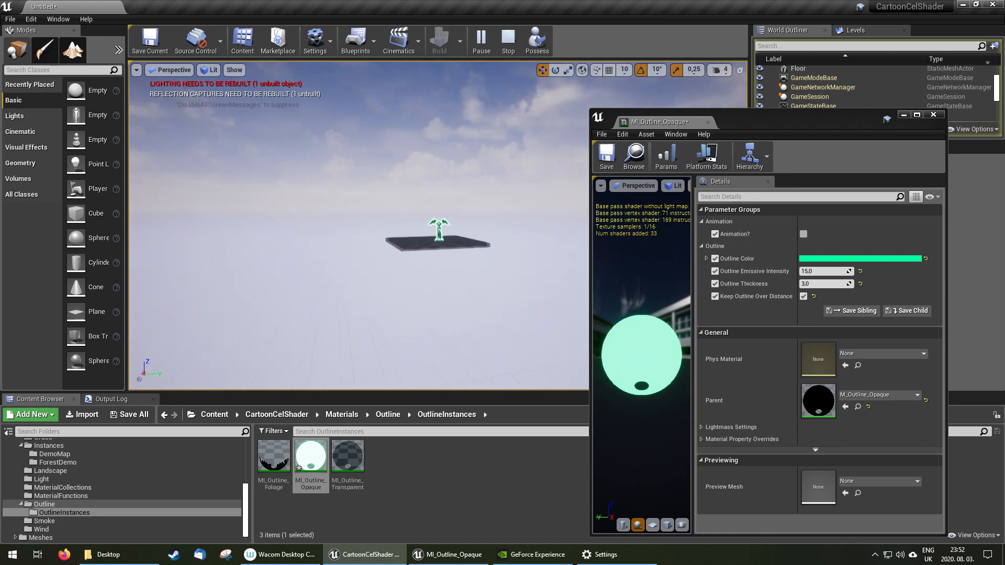
pyautogui.press('w')
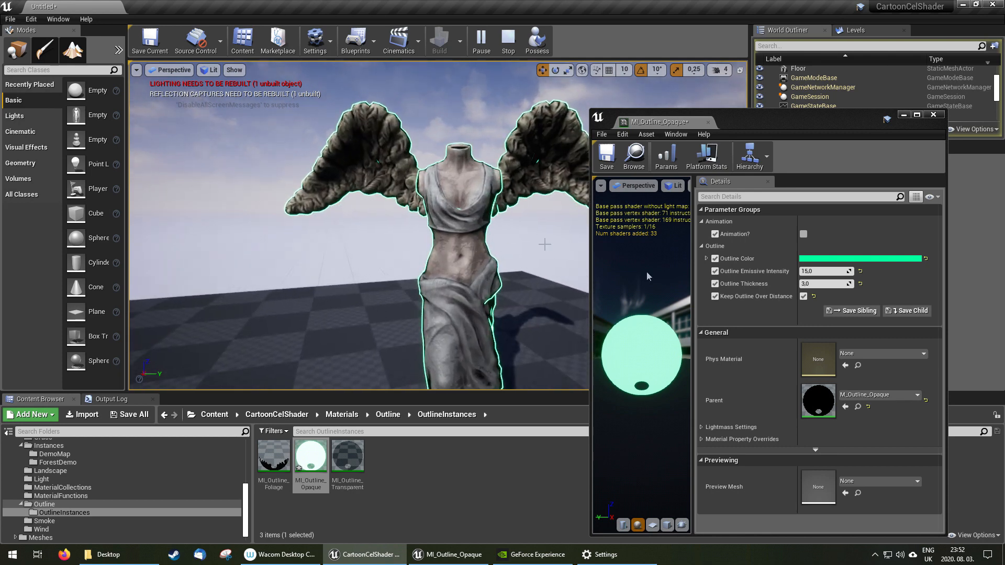
pyautogui.click(803, 296)
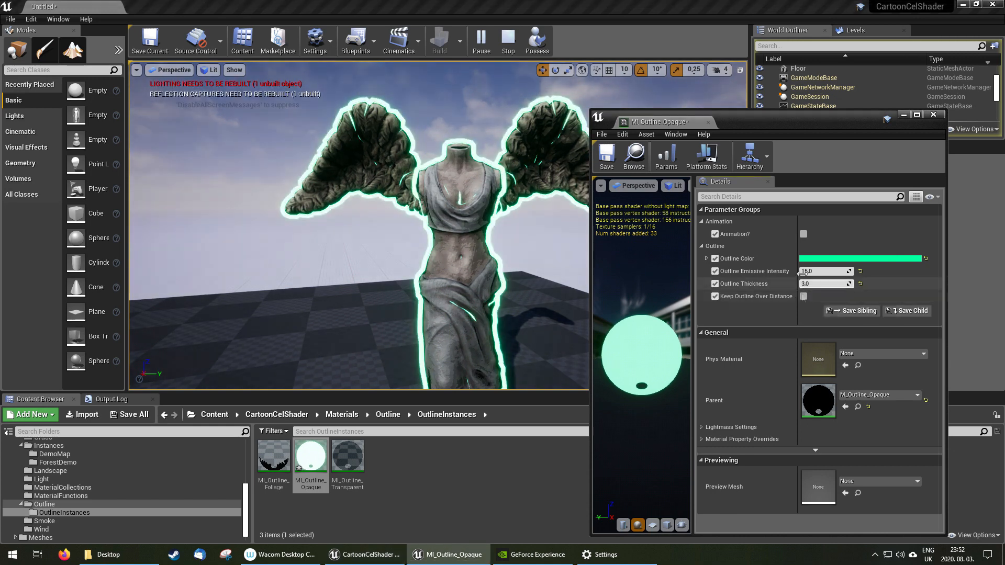
# Enable the outline Animation and override its Wave Length, Wave Amplitude, Speed and X, Y and Z Direction parameters.
pyautogui.click(803, 234)
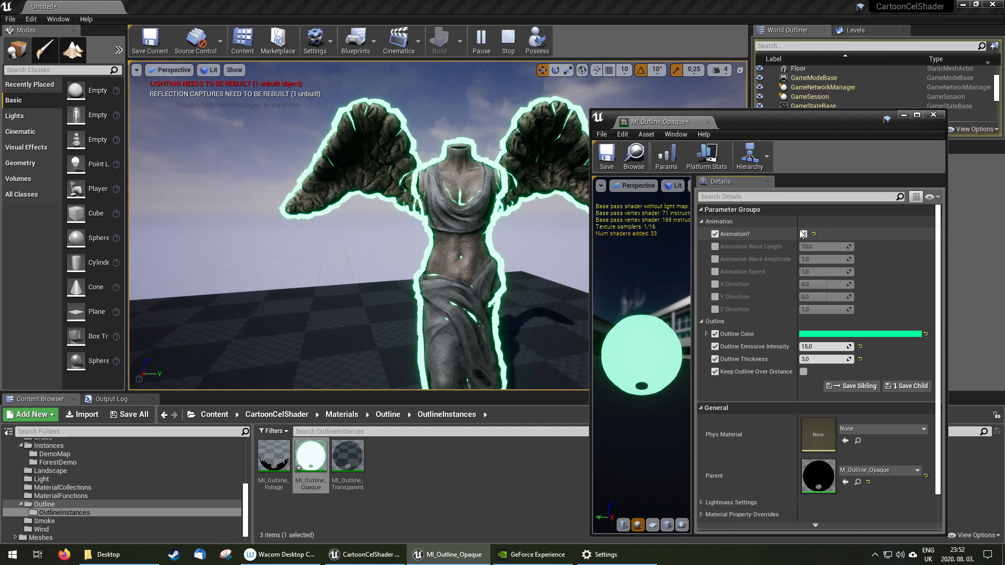
pyautogui.click(715, 247)
pyautogui.click(715, 260)
pyautogui.click(715, 272)
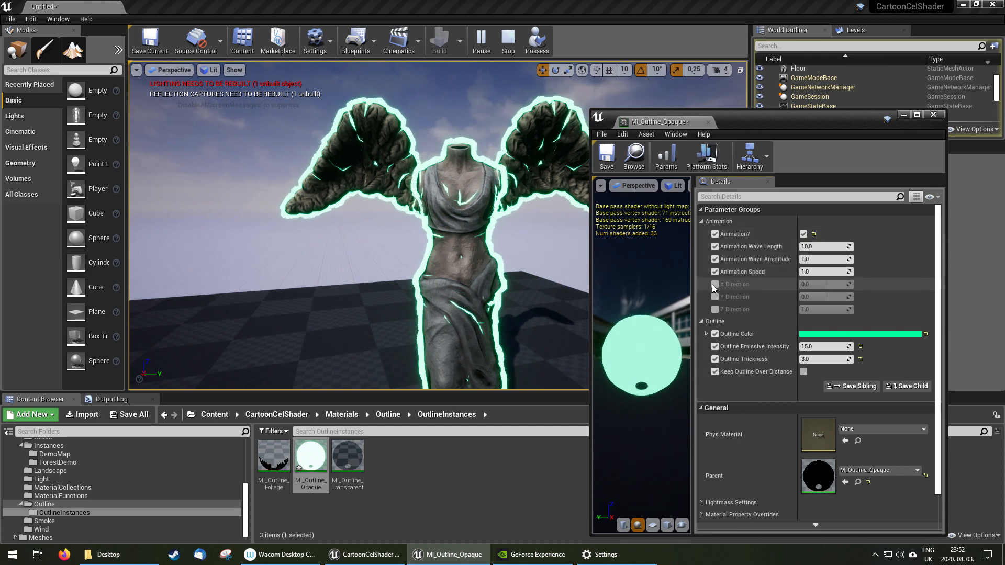
pyautogui.click(715, 284)
pyautogui.click(716, 296)
pyautogui.click(715, 309)
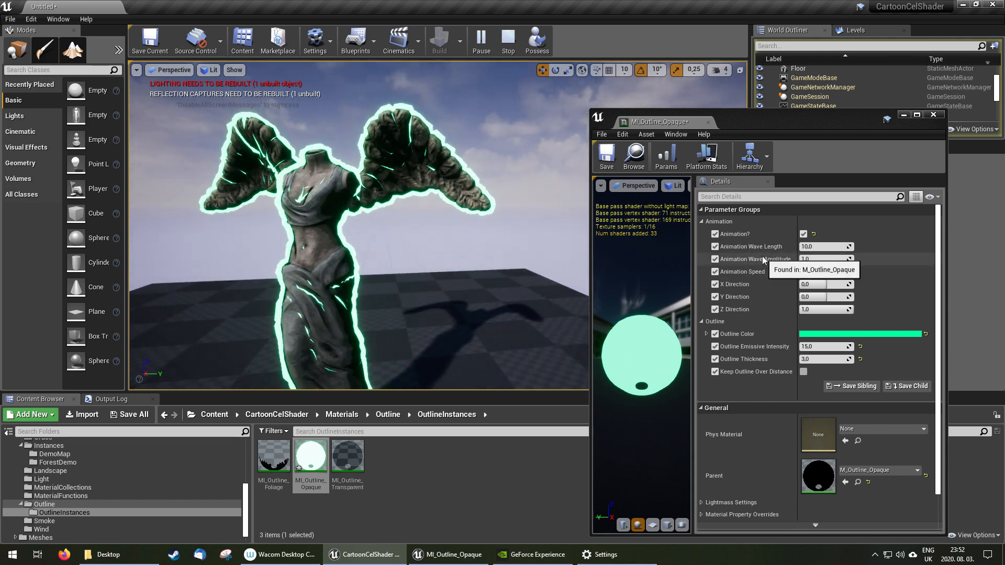
# Tune the animated outline to a Wave Length of 150, a Wave Amplitude of 2 and an Outline Thickness of 2.
pyautogui.click(810, 247)
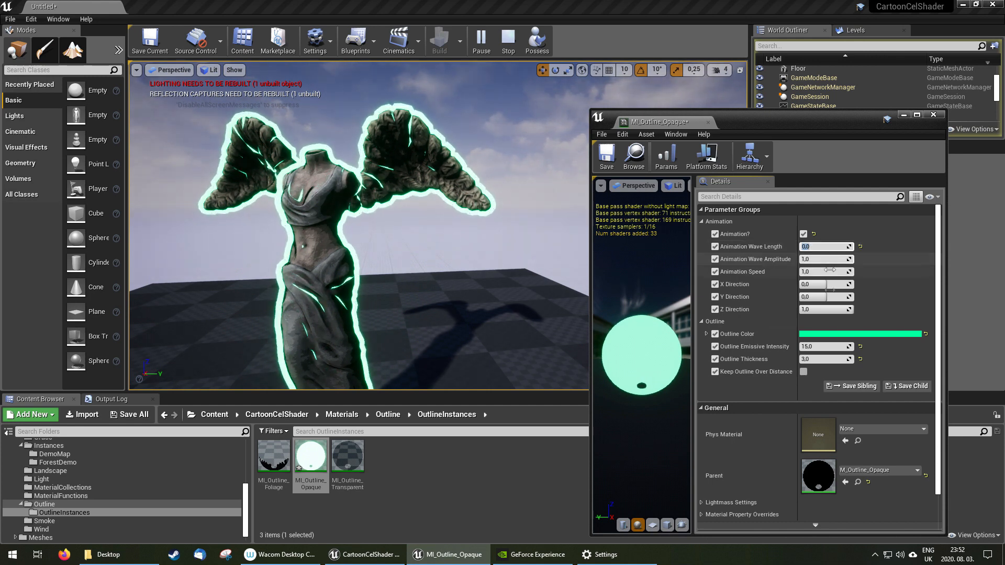
pyautogui.click(829, 360)
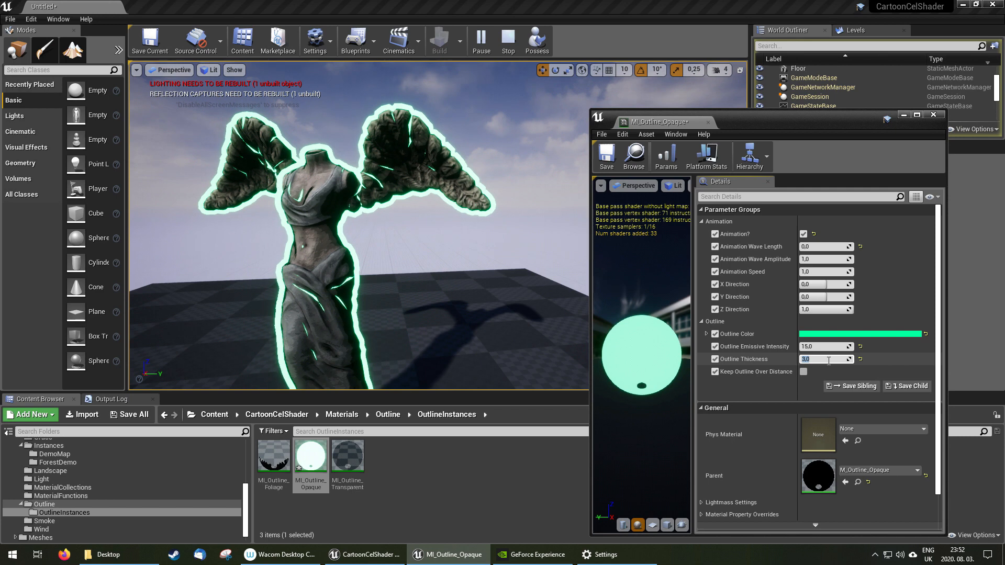
pyautogui.click(816, 260)
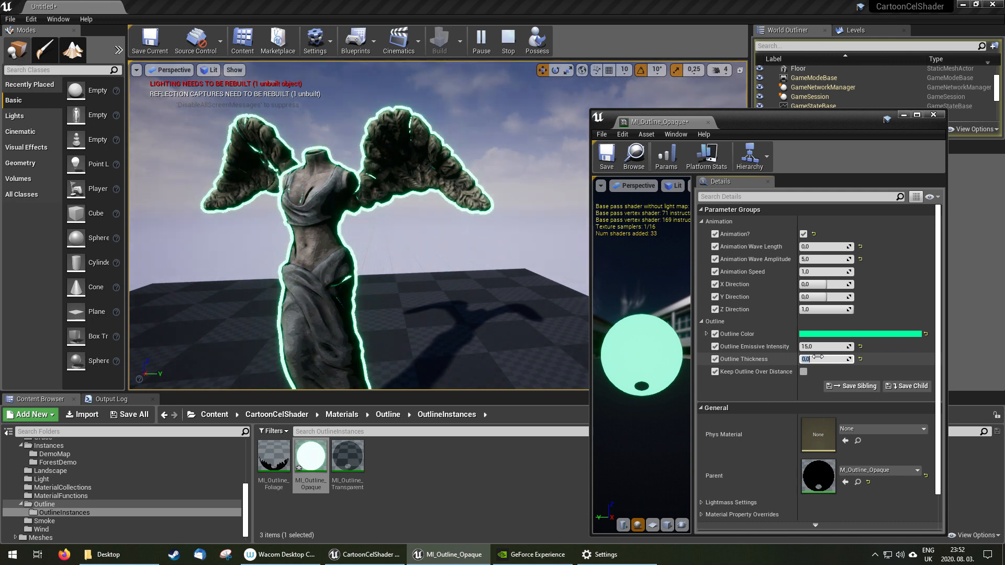
pyautogui.click(813, 259)
pyautogui.write('2')
pyautogui.press('Return')
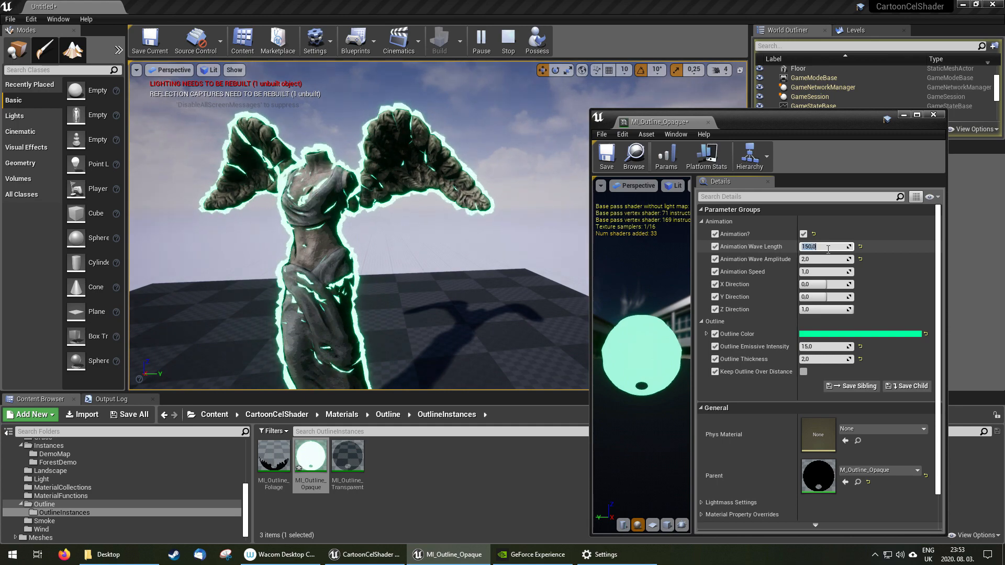
# Inspect the animated outline on the statue, then set the Animation Wave Length to 1 and the Animation Speed to 0.5.
pyautogui.moveTo(502, 246); pyautogui.dragTo(469, 228, button='right')
pyautogui.press('s')
pyautogui.press('w')
pyautogui.press('s')
pyautogui.press('w')
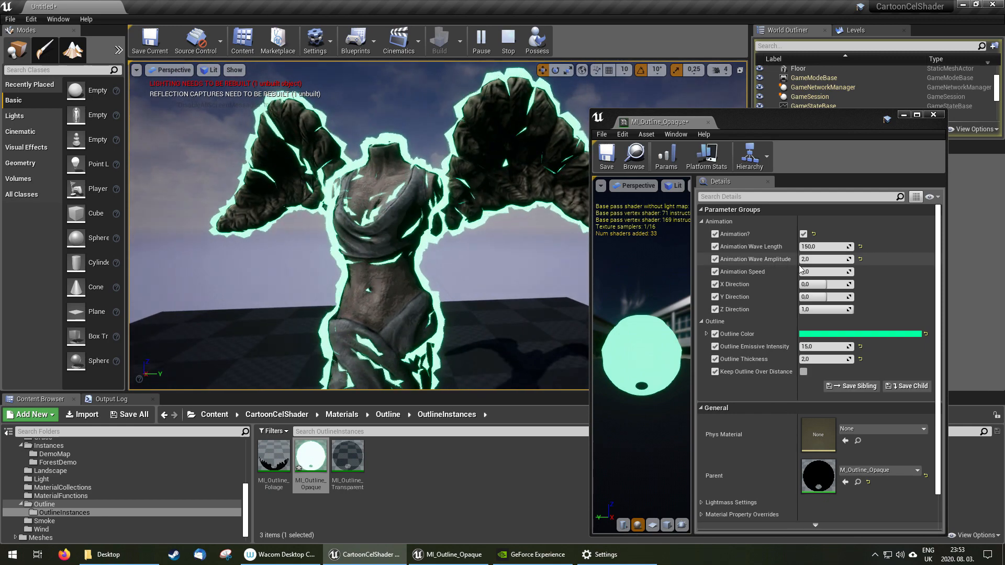
pyautogui.click(820, 247)
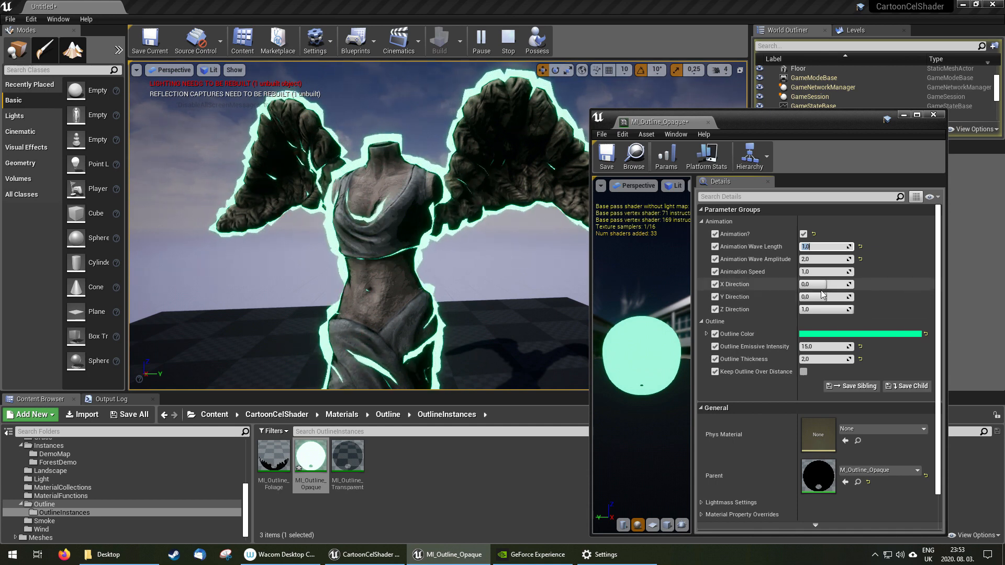
pyautogui.click(820, 272)
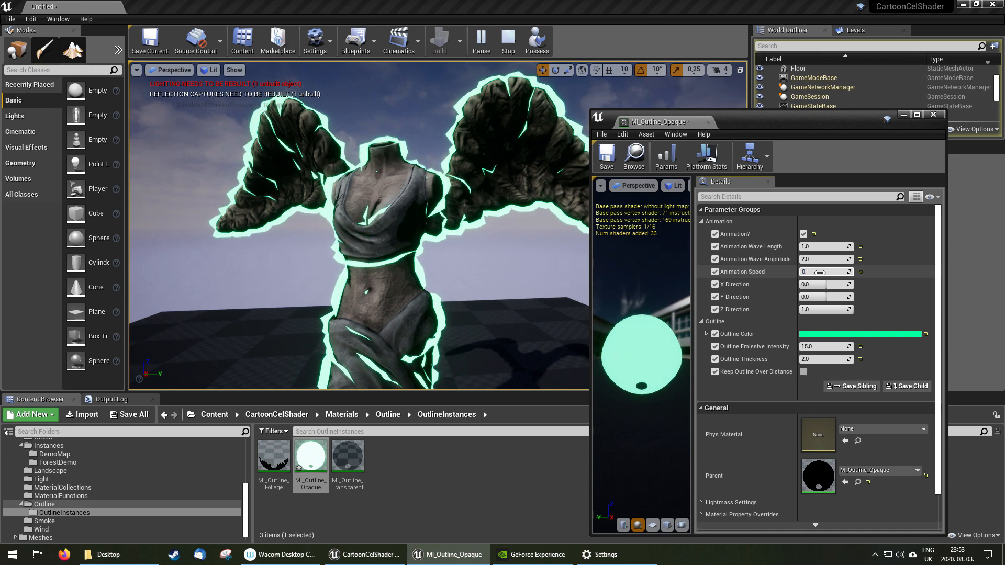
# Set the animation's Z Direction to -1 and Y Direction to 1, and edit the X Direction.
pyautogui.click(820, 309)
pyautogui.write('-1')
pyautogui.press('Return')
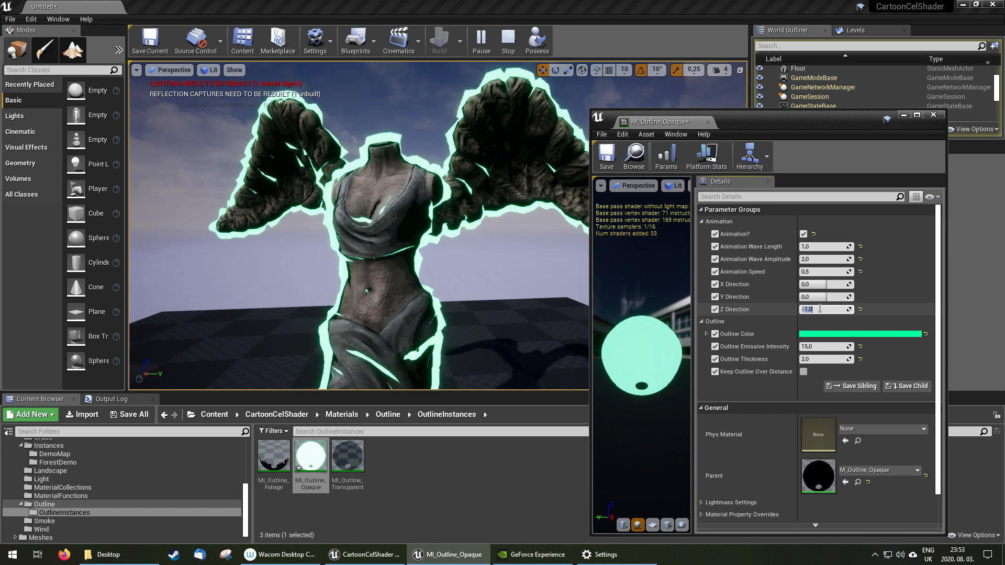
pyautogui.click(815, 296)
pyautogui.write('1')
pyautogui.press('Return')
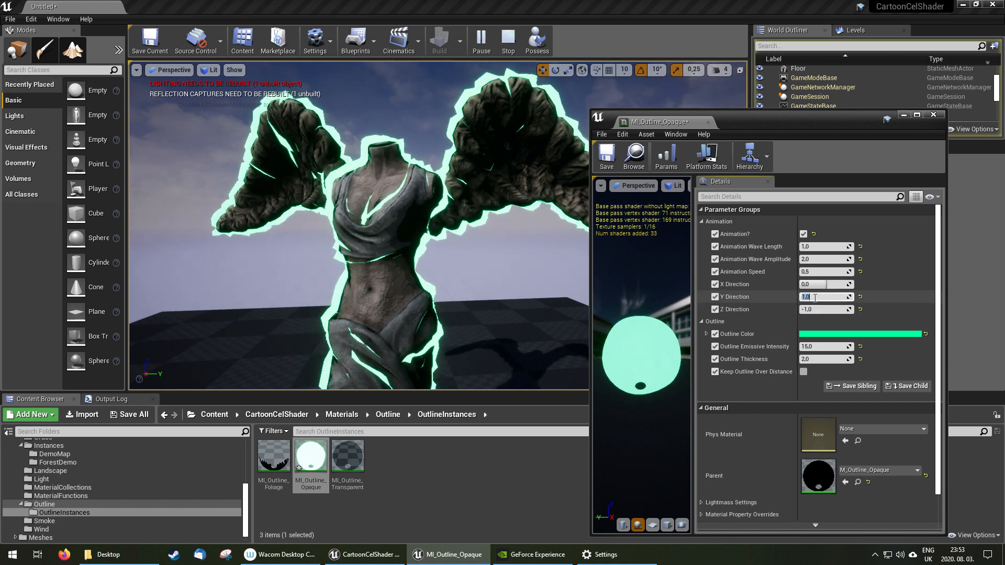
pyautogui.click(821, 283)
pyautogui.press('Return')
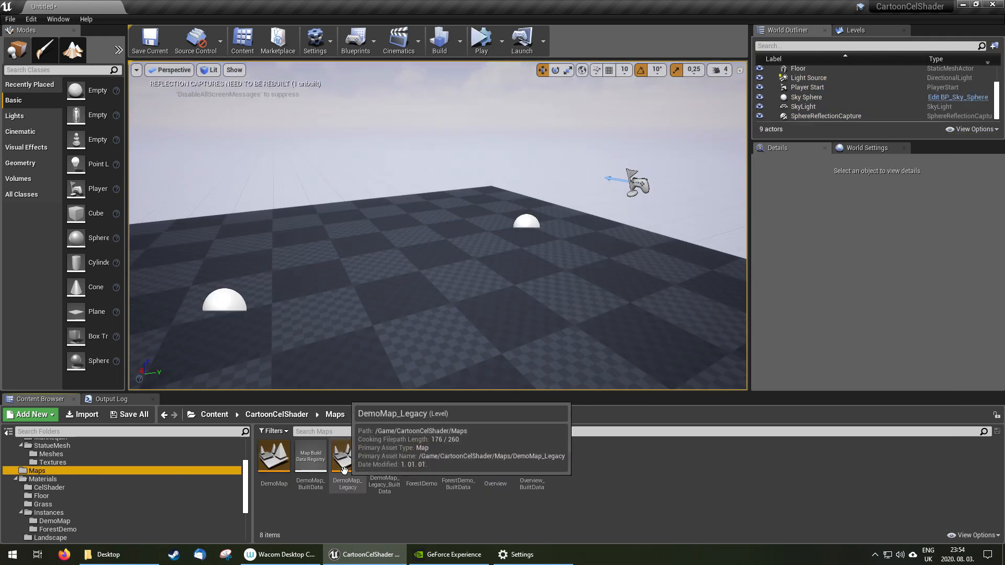
# Open the DemoMap level without saving the untitled one, and start simulating it at the Outline Split Fix exhibit.
pyautogui.doubleClick(274, 465)
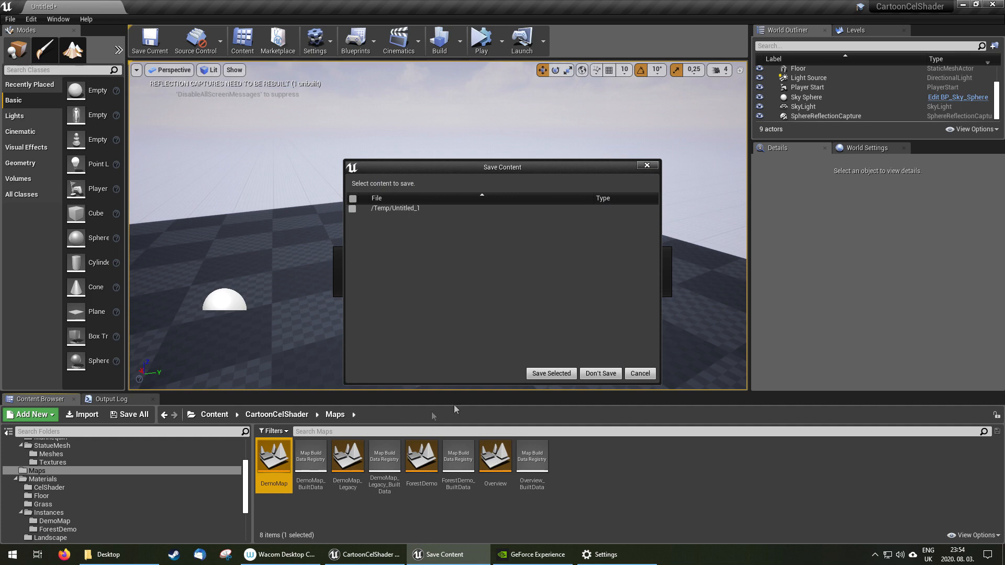
pyautogui.click(602, 373)
pyautogui.press('w')
pyautogui.moveTo(602, 371)
pyautogui.mouseDown(button='right')
pyautogui.moveTo(647, 369)
pyautogui.moveTo(618, 374)
pyautogui.mouseUp(button='right')
pyautogui.moveTo(508, 257); pyautogui.dragTo(413, 261, button='right')
pyautogui.press('a')
pyautogui.press('w')
pyautogui.click(481, 50)
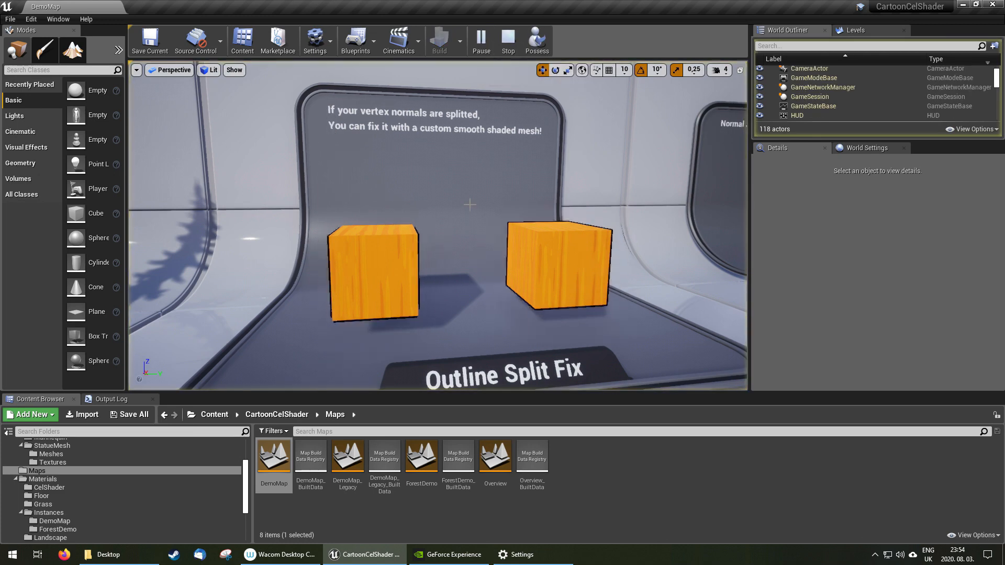
# Select the SM_Box cube at the Outline Split Fix exhibit.
pyautogui.press('a')
pyautogui.moveTo(479, 205); pyautogui.dragTo(494, 210, button='right')
pyautogui.press('d')
pyautogui.press('w')
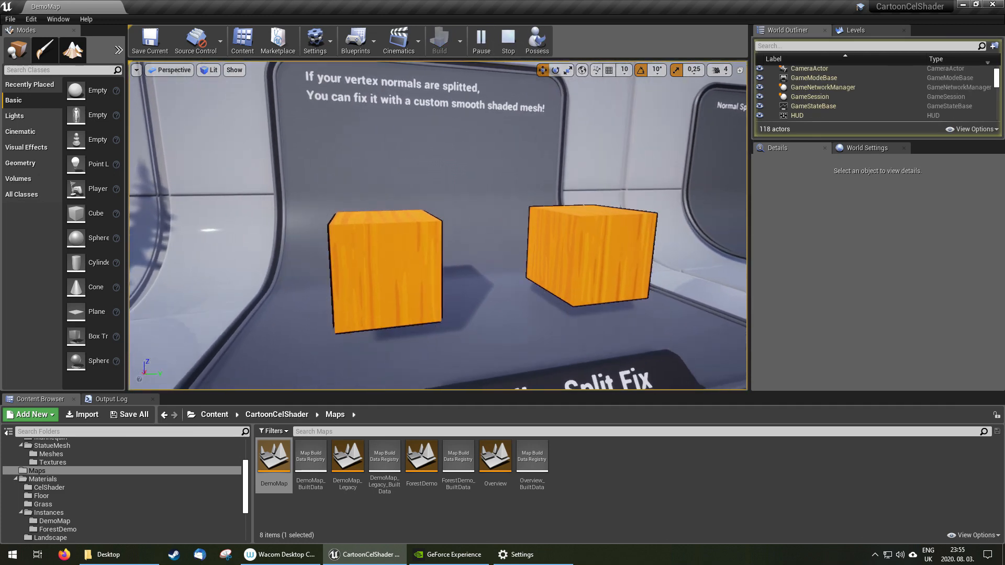
pyautogui.click(427, 239)
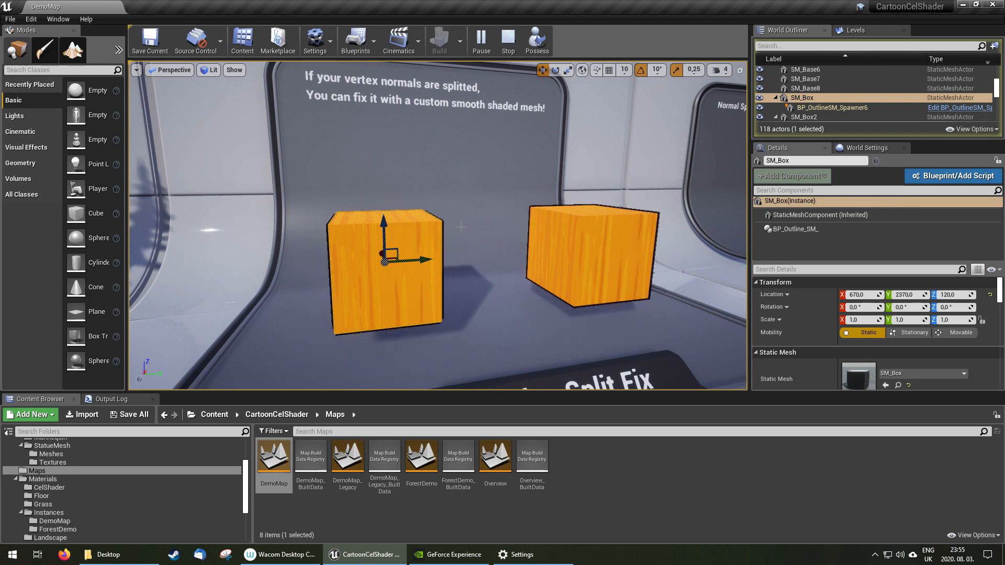
# Examine the outlines of the two Outline Split Fix cubes from several angles, comparing how their edges and corners connect.
pyautogui.press('w')
pyautogui.moveTo(461, 228); pyautogui.dragTo(466, 228, button='right')
pyautogui.press('s')
pyautogui.press('a')
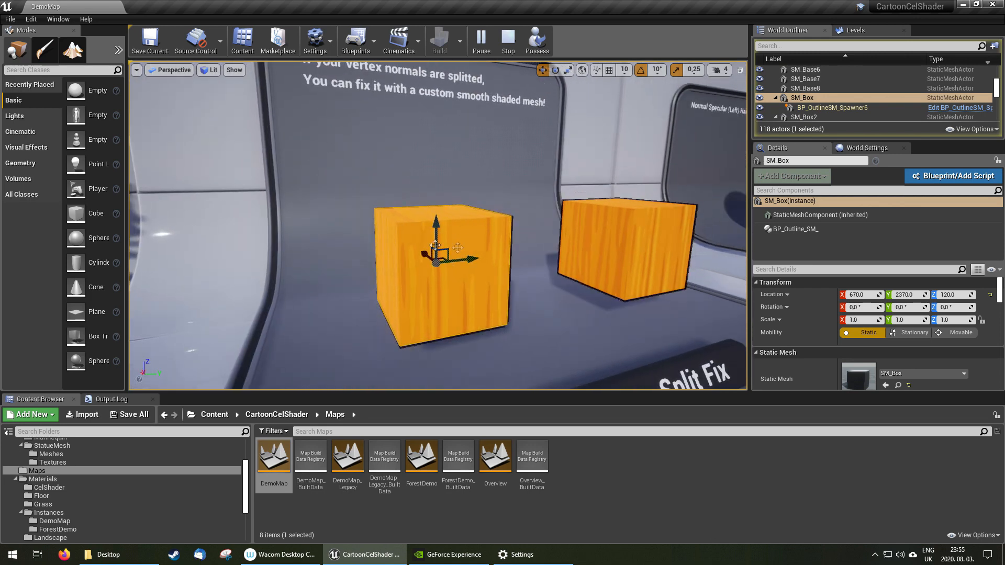
pyautogui.press('w')
pyautogui.moveTo(529, 233); pyautogui.dragTo(487, 230, button='right')
pyautogui.press('d')
pyautogui.moveTo(390, 209); pyautogui.dragTo(390, 246, button='right')
pyautogui.moveTo(471, 246)
pyautogui.mouseDown(button='right')
pyautogui.moveTo(471, 202)
pyautogui.moveTo(460, 266)
pyautogui.moveTo(471, 254)
pyautogui.mouseUp(button='right')
pyautogui.press('e')
pyautogui.press('s')
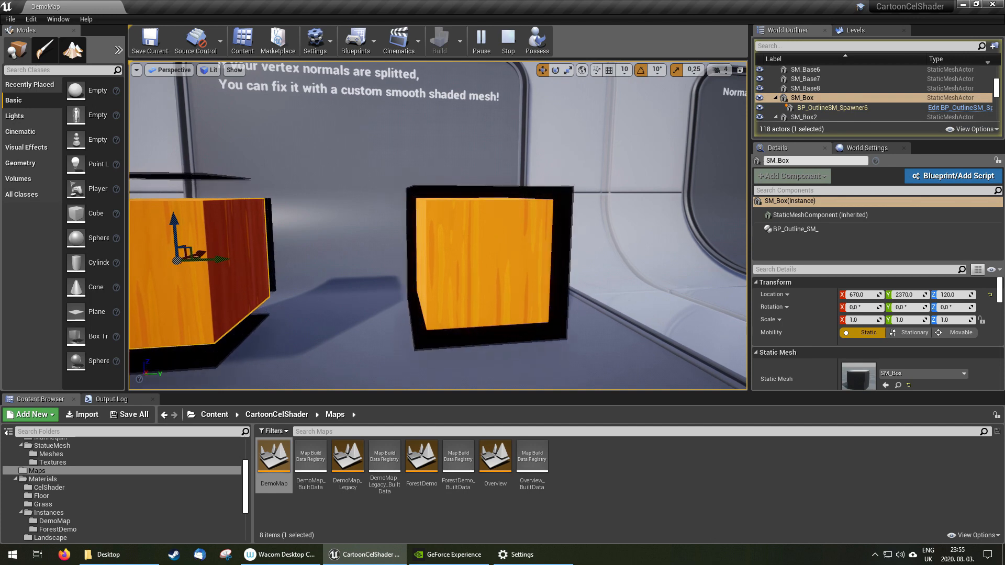
# Select SM_Box2's BP_Outline_SM_ component, locate its Custom Outline Mesh asset, and open SM_BoxSmooth_Outline in the mesh editor.
pyautogui.click(803, 117)
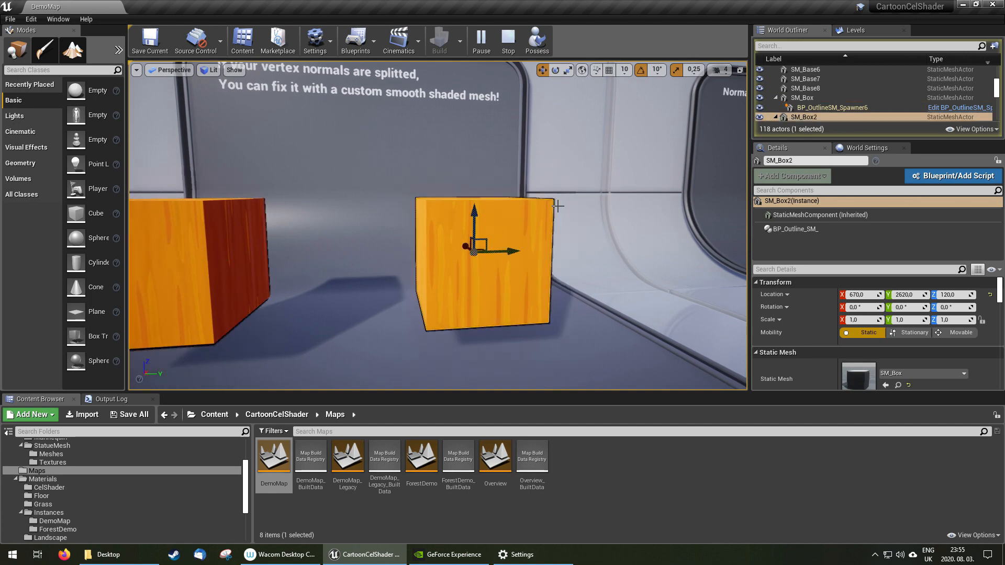
pyautogui.scroll(-2, 818, 100)
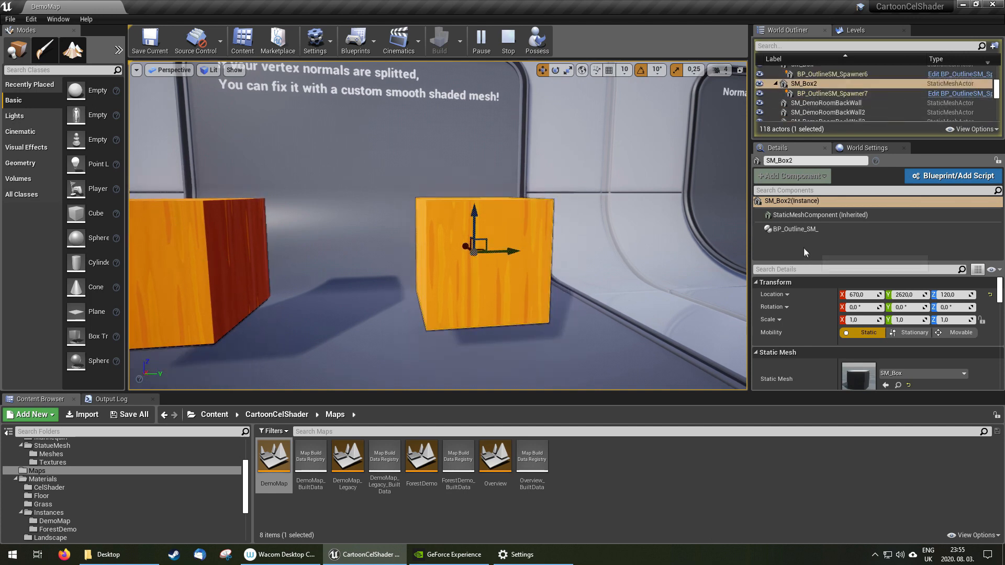
pyautogui.click(803, 230)
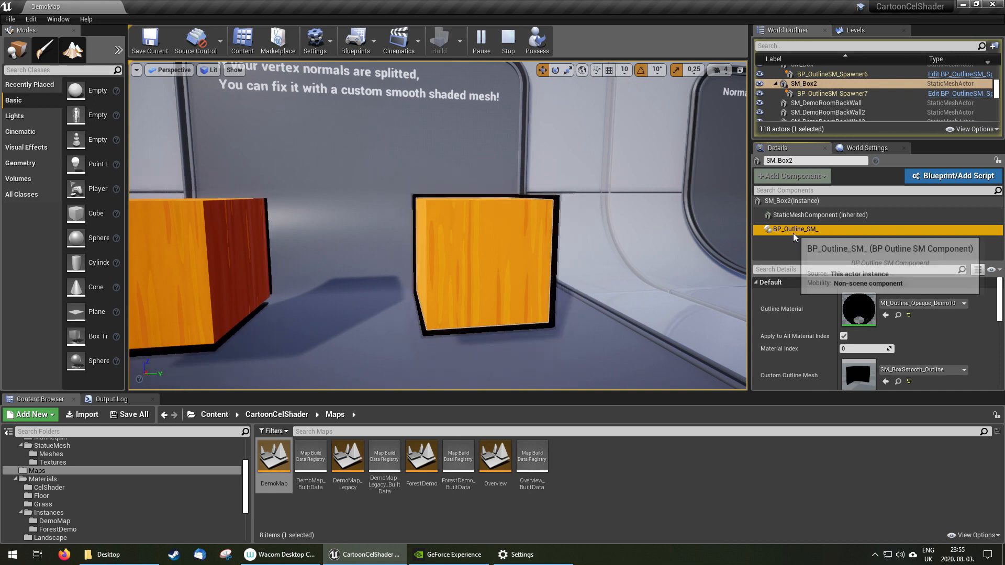
pyautogui.scroll(-1, 806, 313)
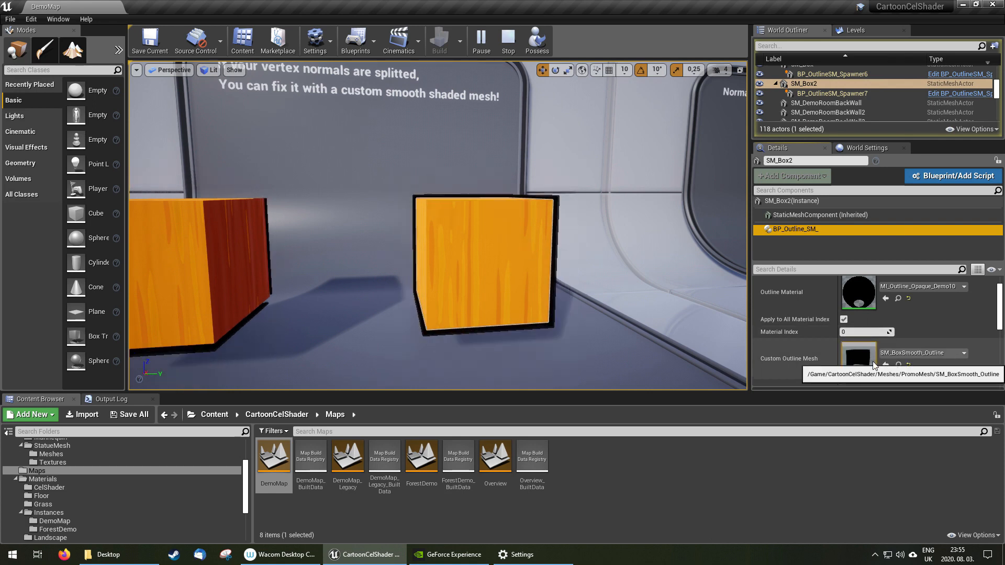
pyautogui.click(897, 364)
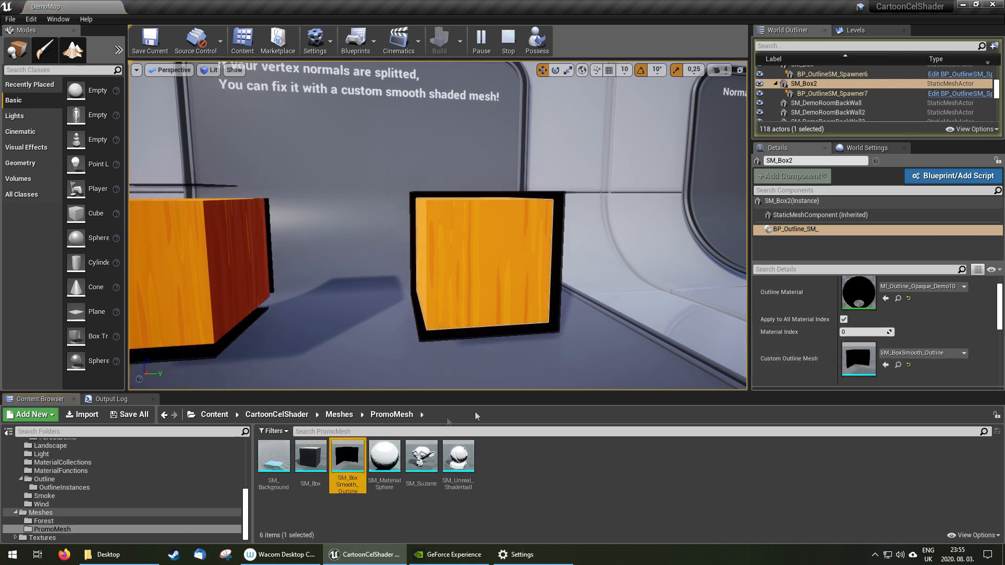
pyautogui.doubleClick(348, 458)
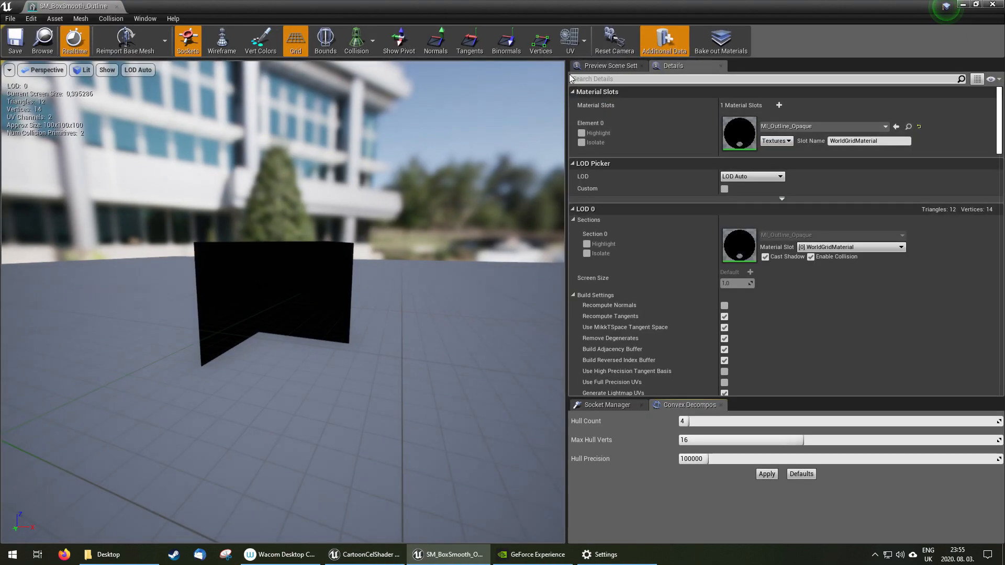
# Inspect the vertex normals, tangents and binormals at the corners of the SM_BoxSmooth_Outline mesh.
pyautogui.click(470, 42)
pyautogui.moveTo(438, 144); pyautogui.dragTo(467, 80)
pyautogui.click(469, 40)
pyautogui.click(506, 40)
pyautogui.moveTo(367, 209); pyautogui.dragTo(324, 173)
pyautogui.moveTo(461, 126); pyautogui.dragTo(498, 146, button='right')
pyautogui.click(507, 40)
pyautogui.click(469, 40)
pyautogui.click(435, 40)
pyautogui.click(500, 42)
pyautogui.click(475, 42)
pyautogui.moveTo(450, 131); pyautogui.dragTo(468, 154, button='right')
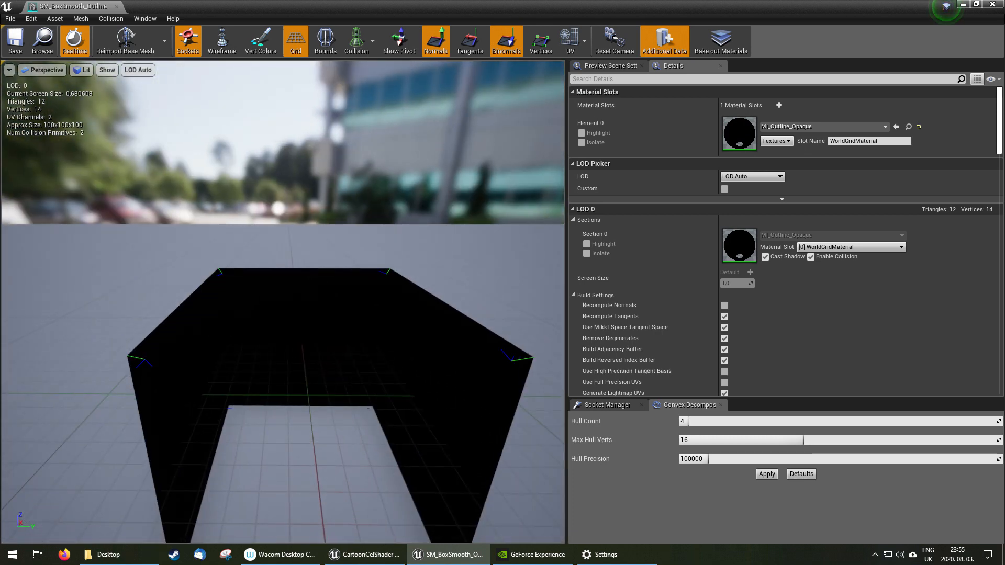
pyautogui.press('d')
pyautogui.press('q')
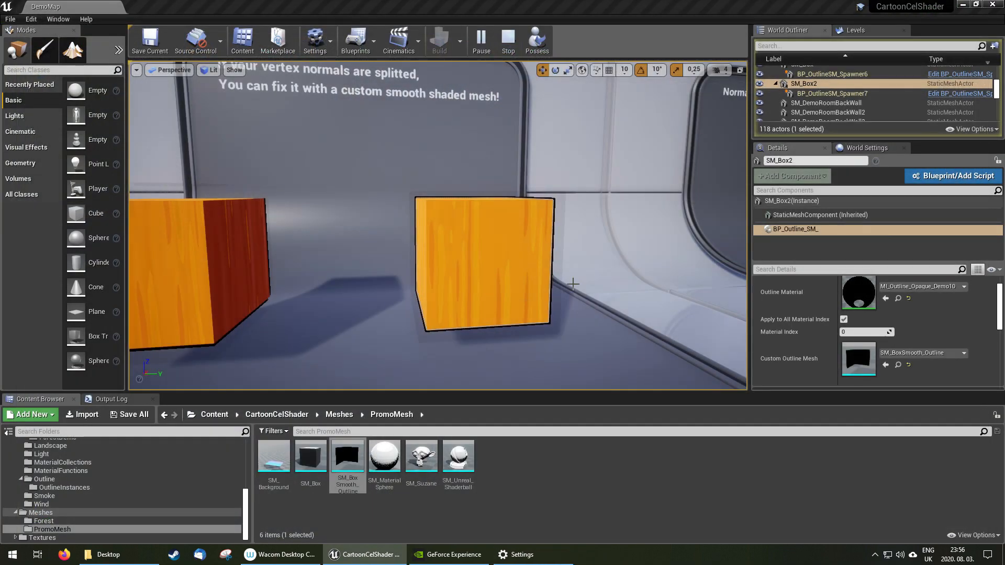
# Open the SM_Box mesh, examine its split vertex normals at the corners, and close the mesh editor.
pyautogui.doubleClick(305, 461)
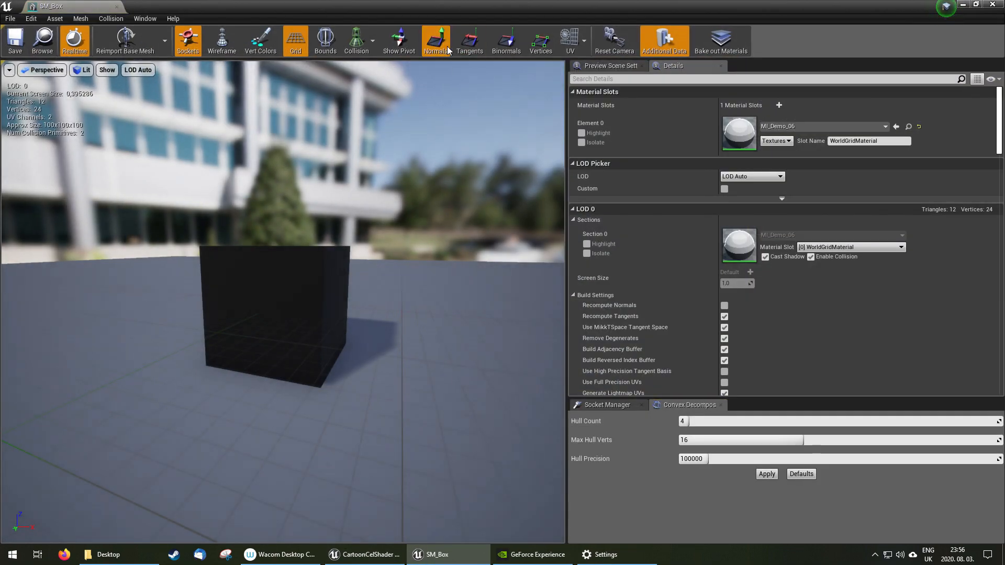
pyautogui.scroll(5, 482, 128)
pyautogui.scroll(-3, 424, 191)
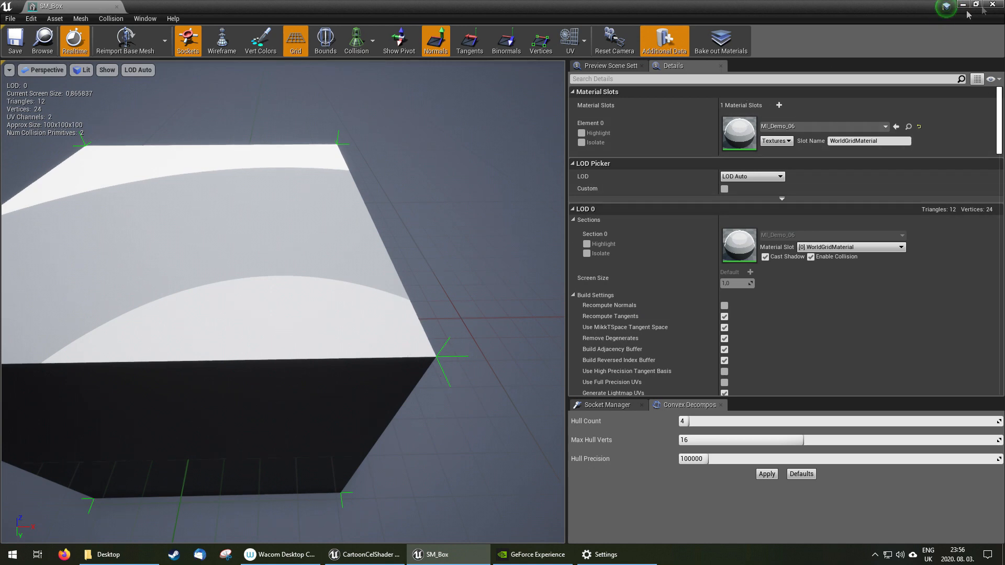
pyautogui.click(993, 4)
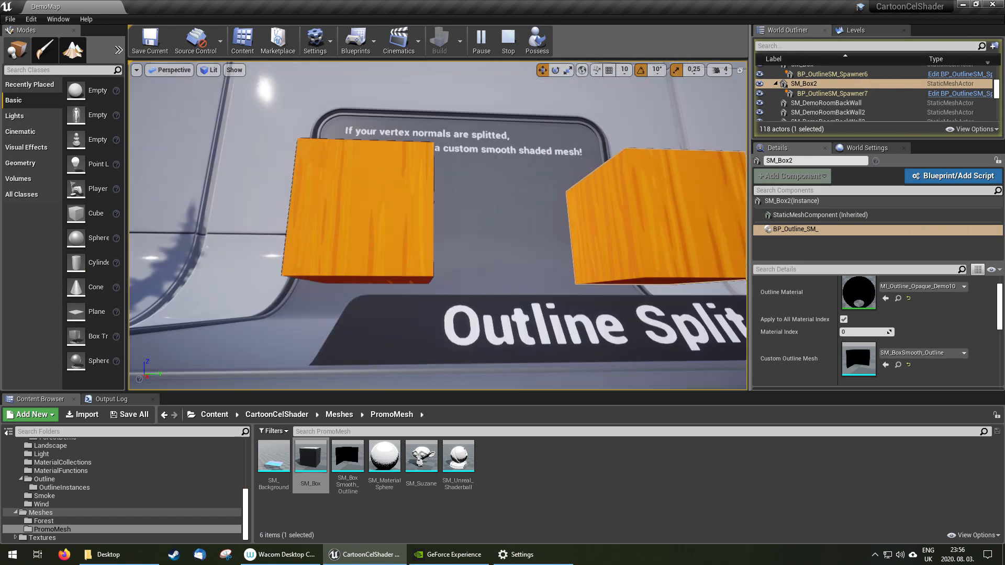
# Compare the two cubes' outlines in the level and review SM_Box2's custom outline mesh setting against SM_BoxSmooth_Outline.
pyautogui.moveTo(438, 225); pyautogui.dragTo(451, 273, button='right')
pyautogui.moveTo(451, 234); pyautogui.dragTo(481, 237, button='right')
pyautogui.press('a')
pyautogui.press('d')
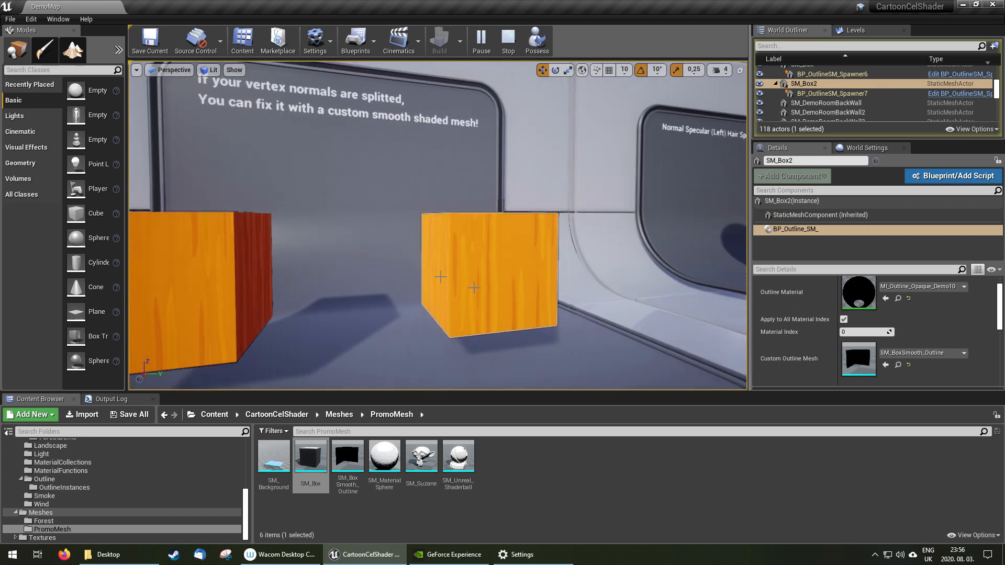
pyautogui.click(351, 459)
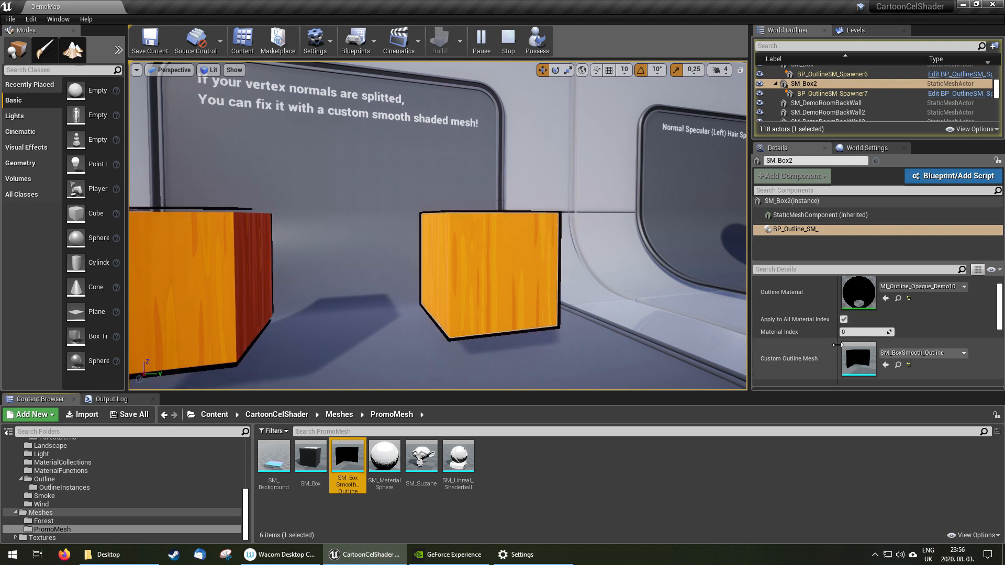
pyautogui.scroll(1, 844, 336)
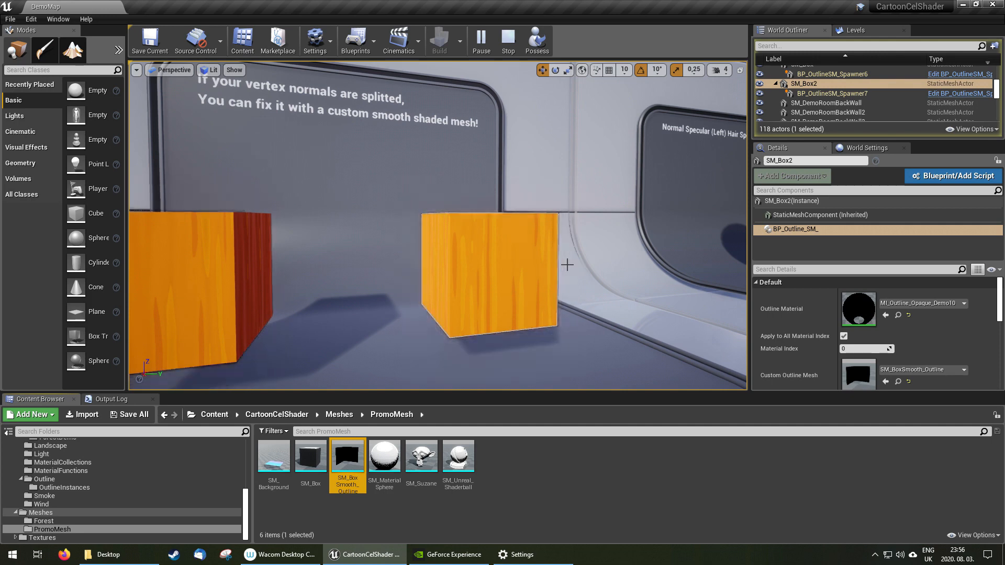
pyautogui.moveTo(533, 270); pyautogui.dragTo(535, 256, button='right')
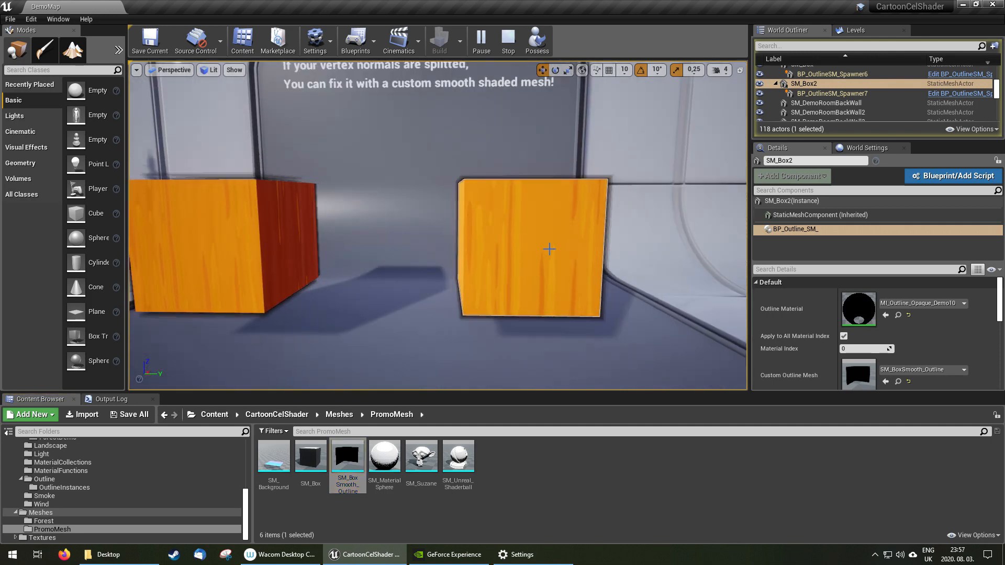
# Select the SM_PineTree_01 actor at the Opaque, Transparent, Masked exhibit and check its materials and foliage outlines up close.
pyautogui.press('a')
pyautogui.moveTo(549, 249); pyautogui.dragTo(495, 247, button='right')
pyautogui.click(495, 247)
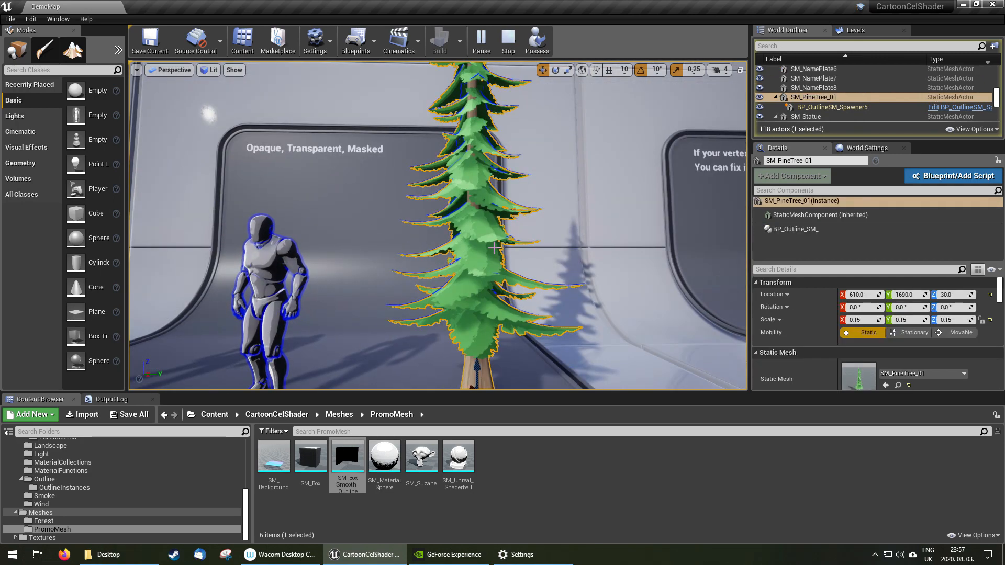
pyautogui.scroll(-5, 890, 325)
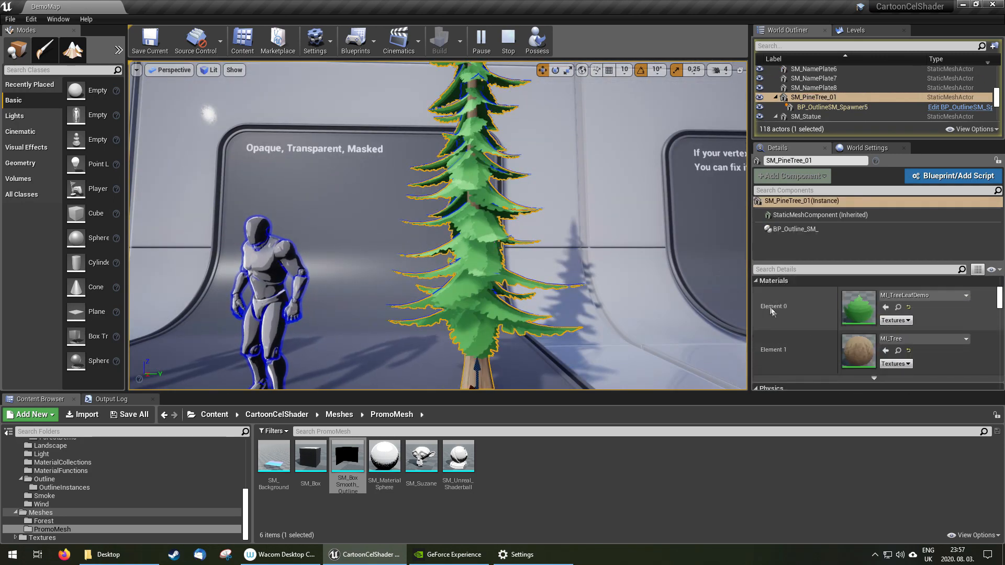
pyautogui.scroll(3, 781, 329)
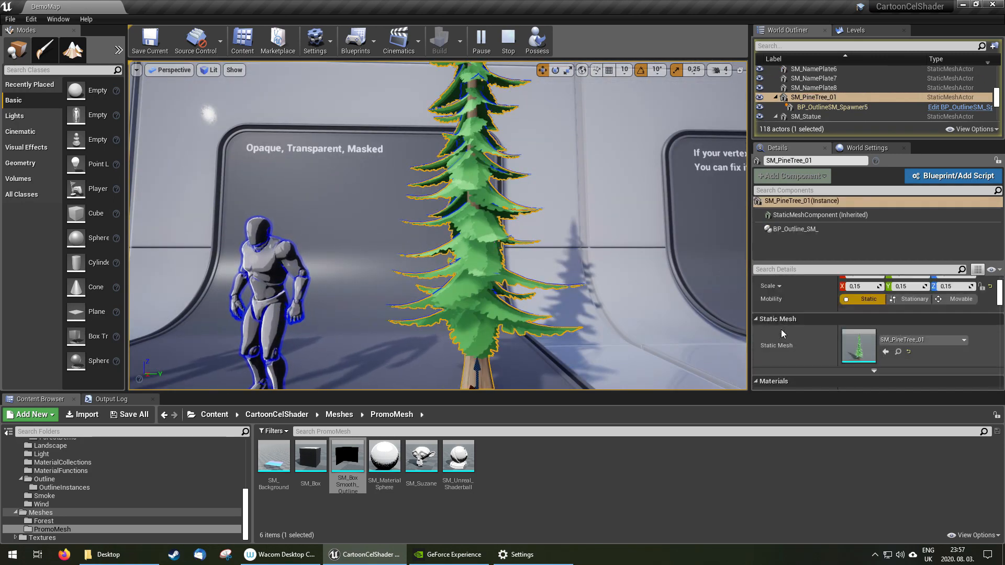
pyautogui.scroll(5, 346, 207)
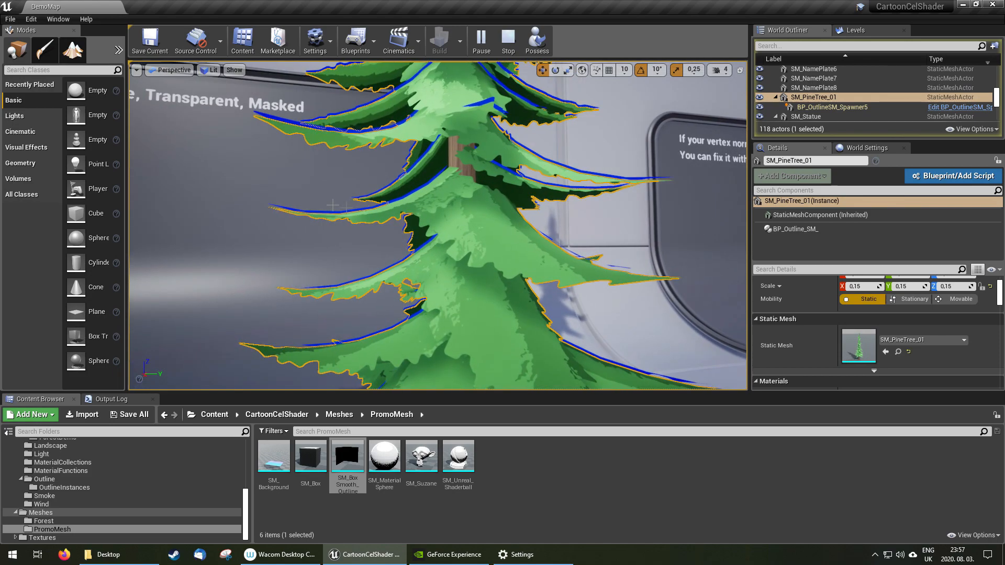
pyautogui.moveTo(476, 256)
pyautogui.mouseDown(button='right')
pyautogui.moveTo(474, 270)
pyautogui.moveTo(472, 251)
pyautogui.mouseUp(button='right')
pyautogui.scroll(1, 799, 293)
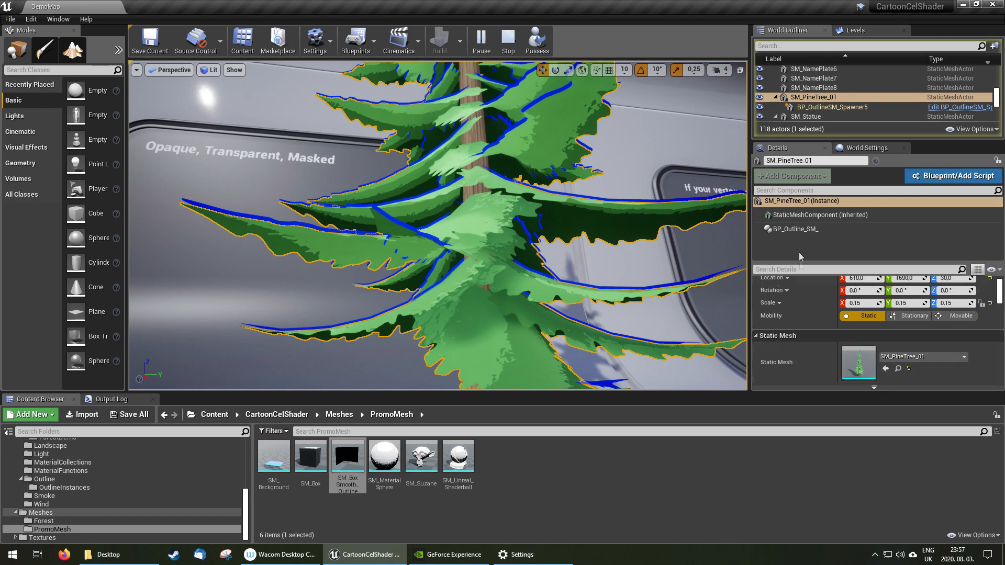
# Review the pine tree's BP_Outline_SM_ component settings and compare the outlines on its leaves and trunk.
pyautogui.click(795, 228)
pyautogui.scroll(1, 822, 295)
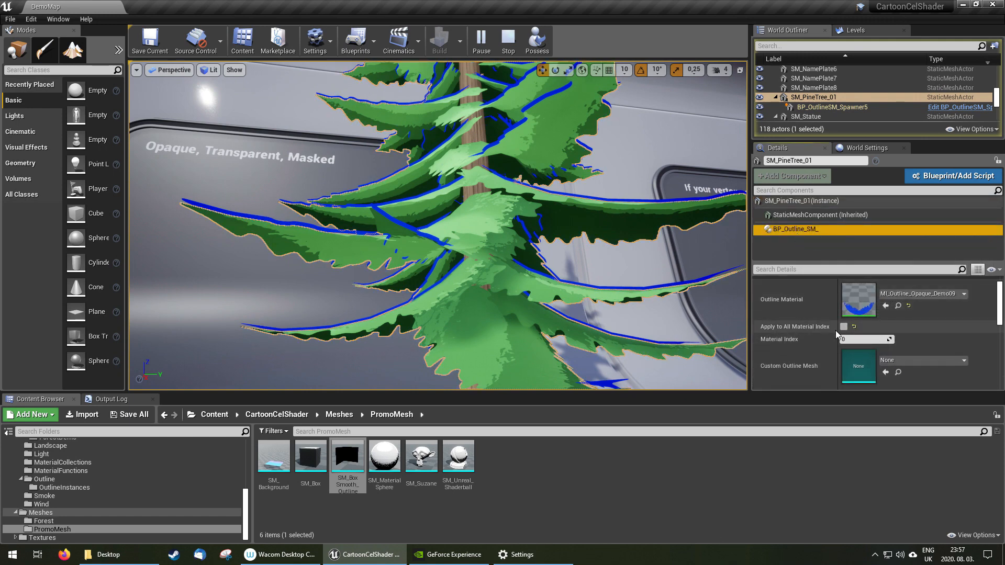
pyautogui.scroll(-5, 842, 331)
pyautogui.moveTo(502, 302); pyautogui.dragTo(503, 367, button='right')
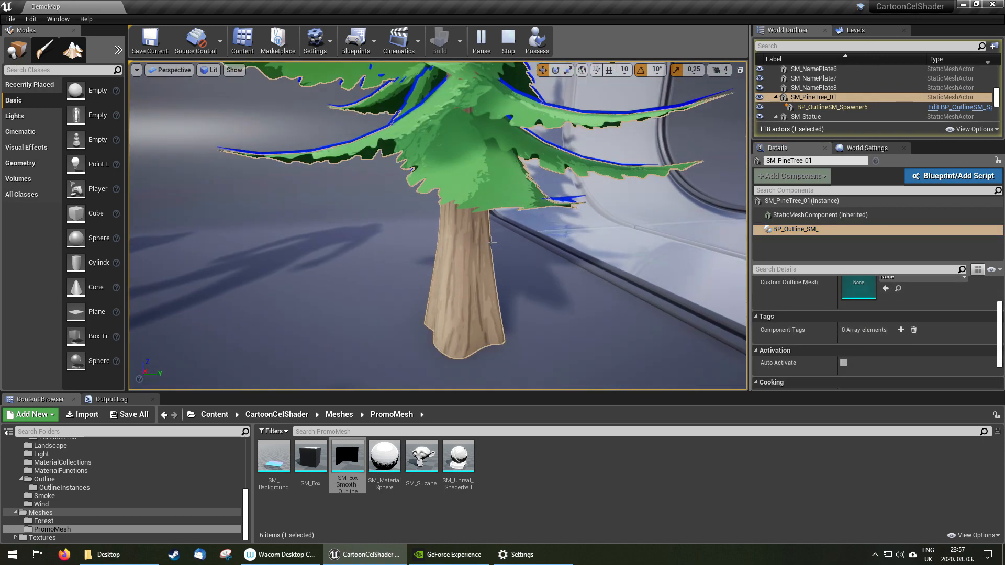
pyautogui.moveTo(563, 267); pyautogui.dragTo(572, 179, button='right')
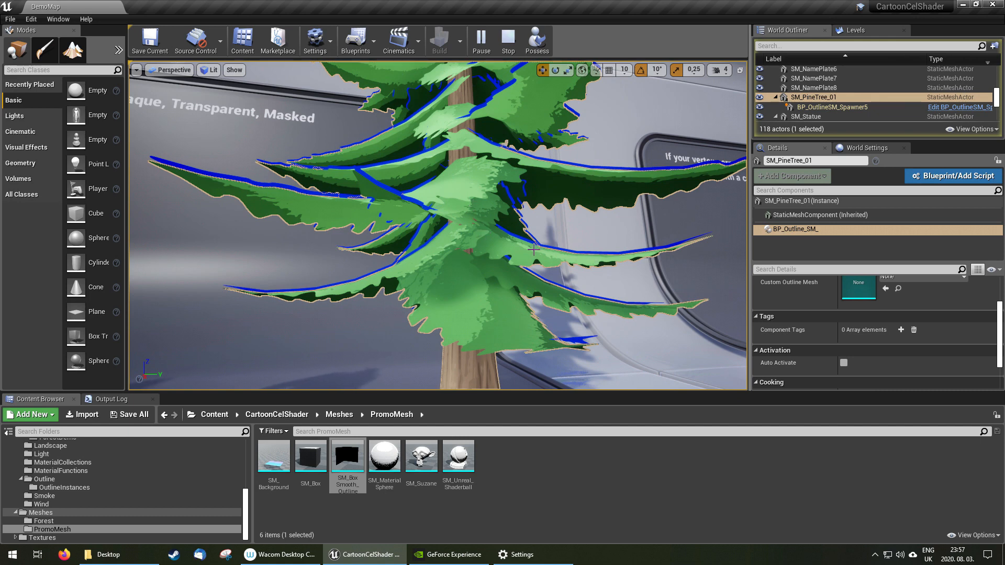
pyautogui.scroll(5, 869, 324)
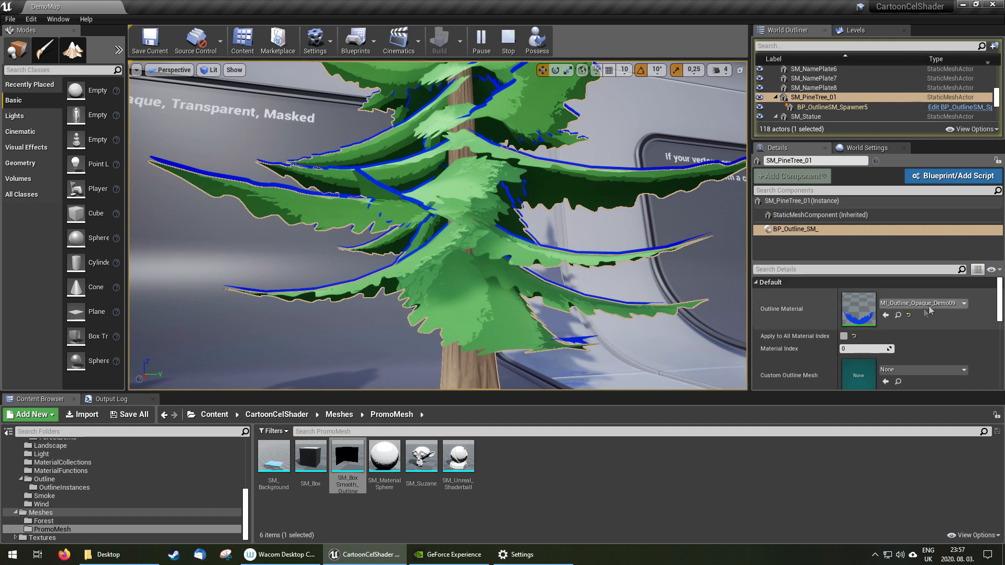
# Locate the pine tree's outline material MI_Outline_Opaque_Demo09 in the project and find its parent material, M_Outline_Foliage.
pyautogui.click(898, 315)
pyautogui.rightClick(515, 489)
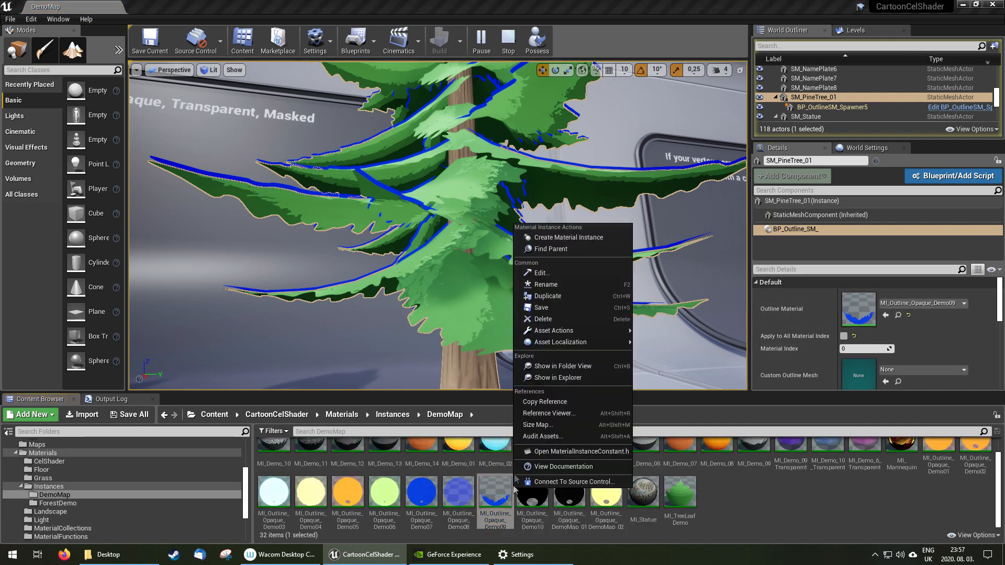
pyautogui.click(681, 414)
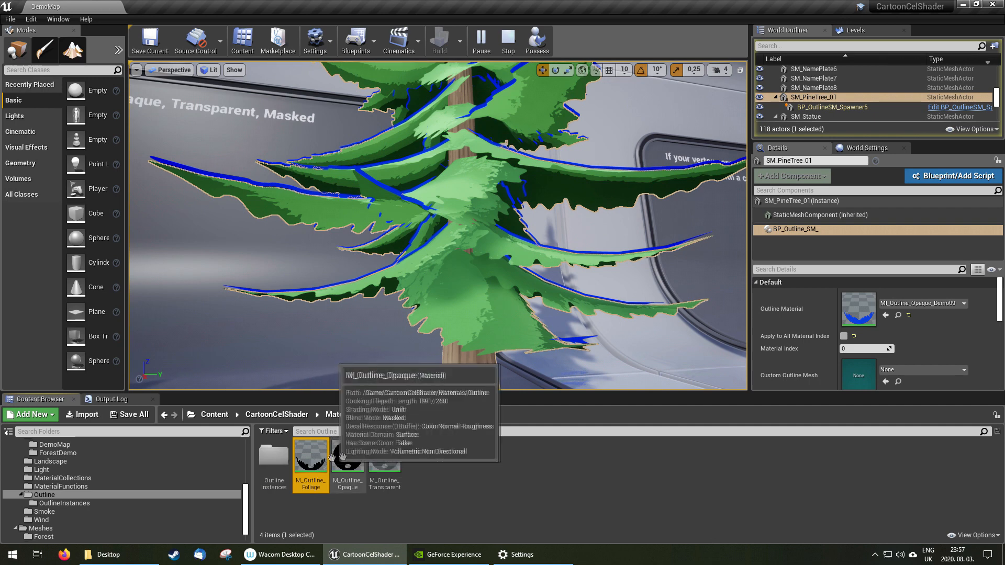
pyautogui.click(461, 479)
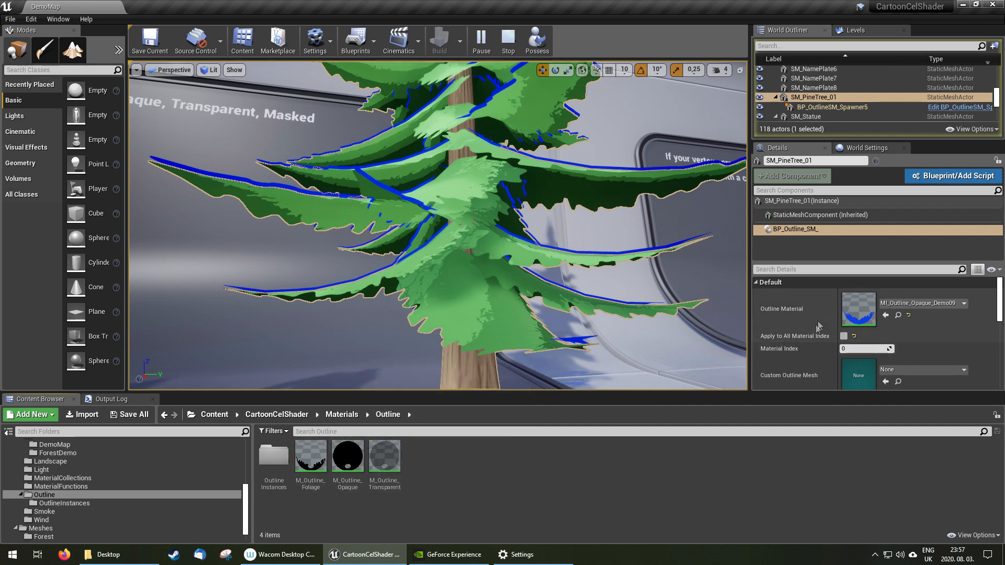
# Compare the outline component's Material Index with the pine tree's static mesh material elements, and examine the outlined foliage.
pyautogui.moveTo(477, 179); pyautogui.dragTo(495, 257, button='right')
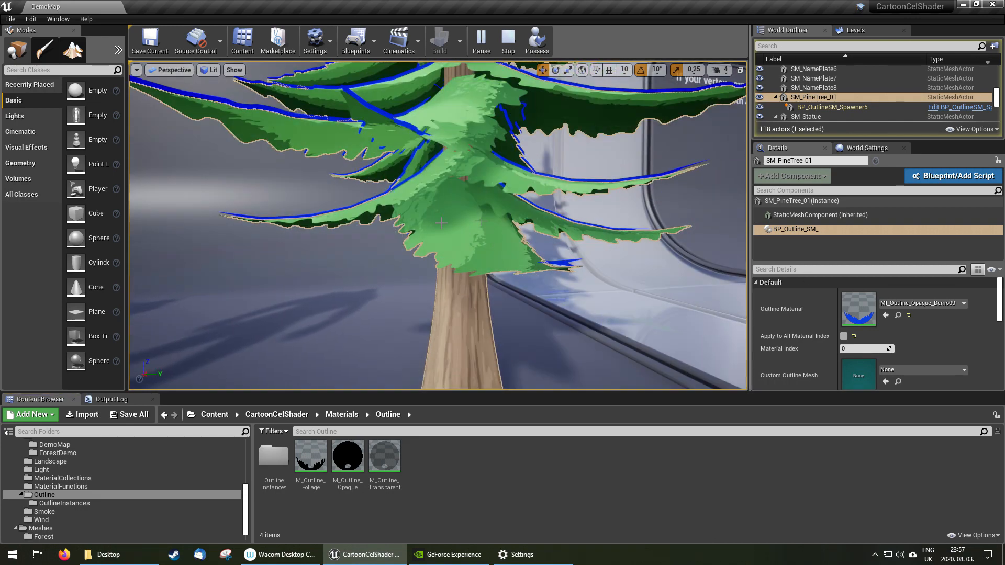
pyautogui.click(806, 215)
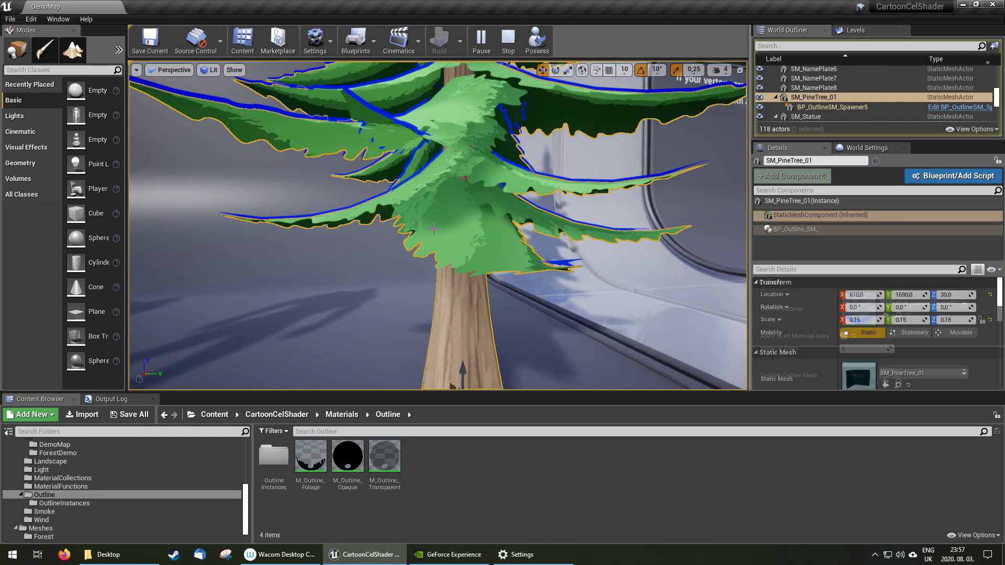
pyautogui.click(798, 230)
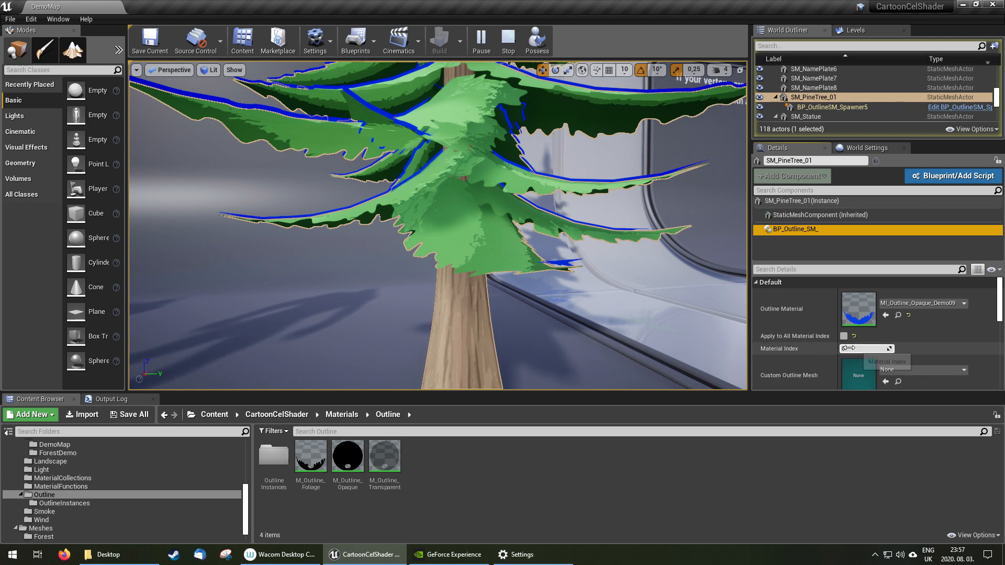
pyautogui.click(817, 215)
pyautogui.scroll(-5, 832, 334)
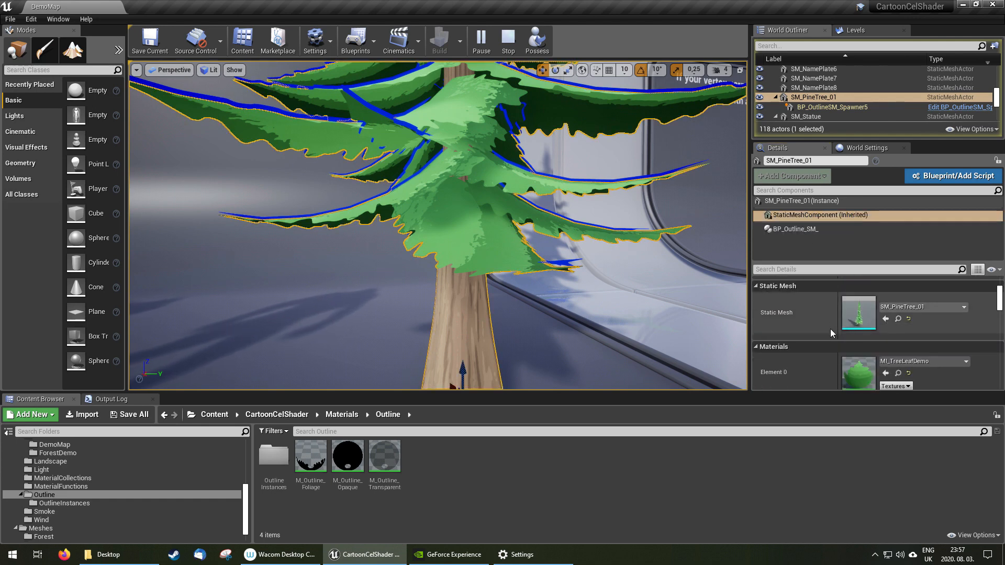
pyautogui.scroll(-1, 824, 343)
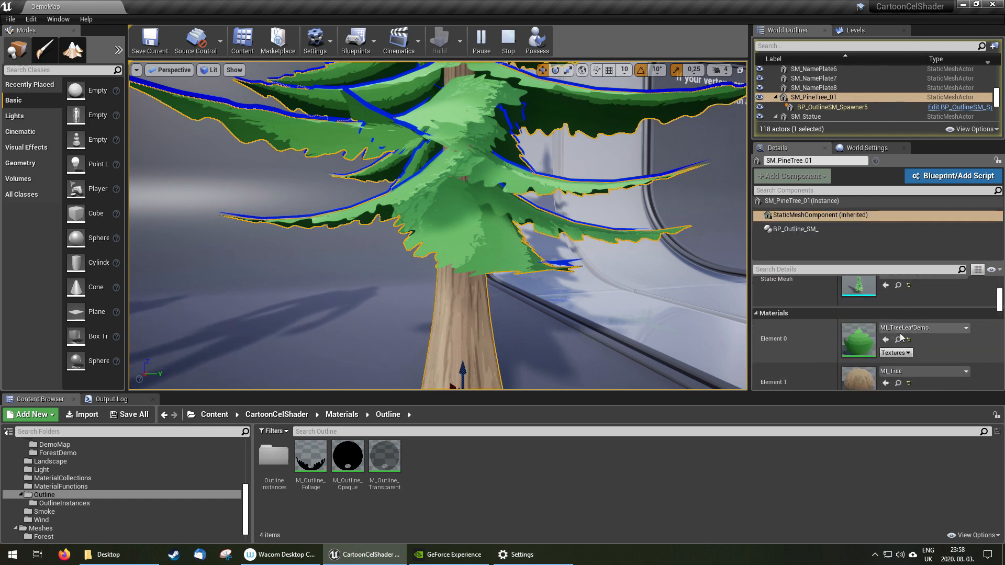
pyautogui.moveTo(524, 220); pyautogui.dragTo(413, 101, button='right')
pyautogui.moveTo(542, 255); pyautogui.dragTo(680, 250, button='right')
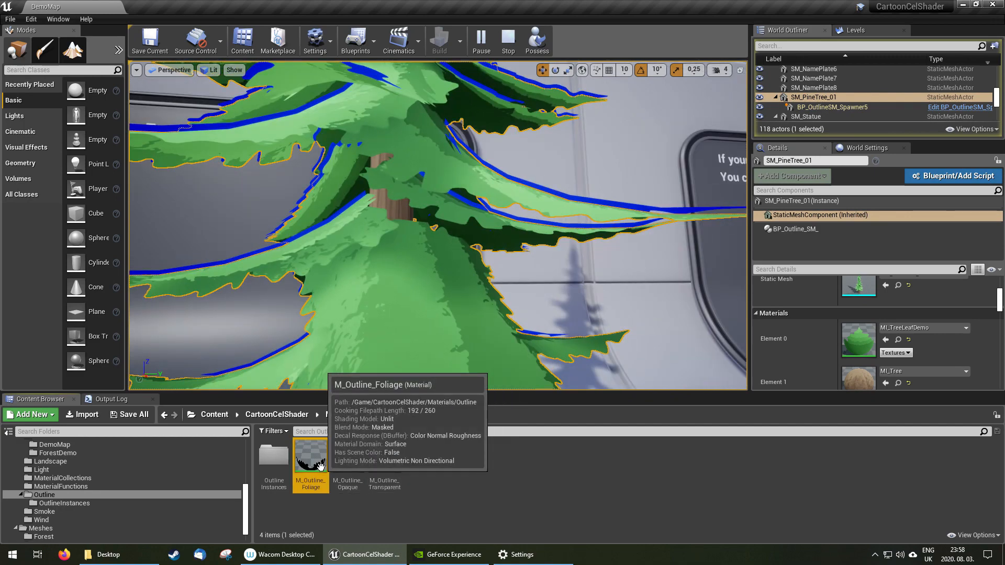
# Select the M_Outline_Transparent material and view the outlined models at the Transparency with refraction exhibit.
pyautogui.click(384, 459)
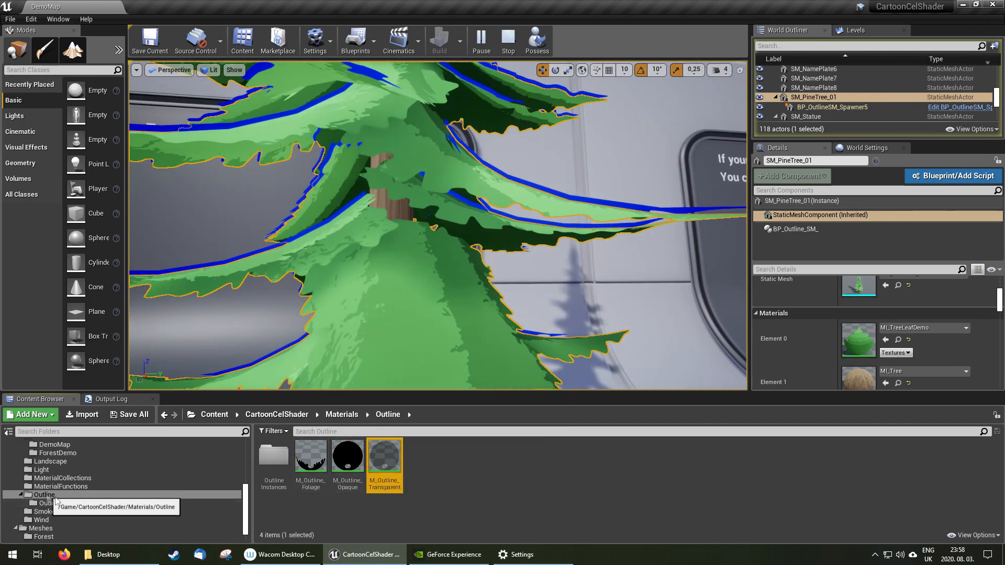
pyautogui.moveTo(408, 304); pyautogui.dragTo(545, 287, button='right')
pyautogui.press('s')
pyautogui.press('s')
pyautogui.press('w')
pyautogui.press('w')
pyautogui.press('w')
pyautogui.press('s')
pyautogui.scroll(4, 86, 479)
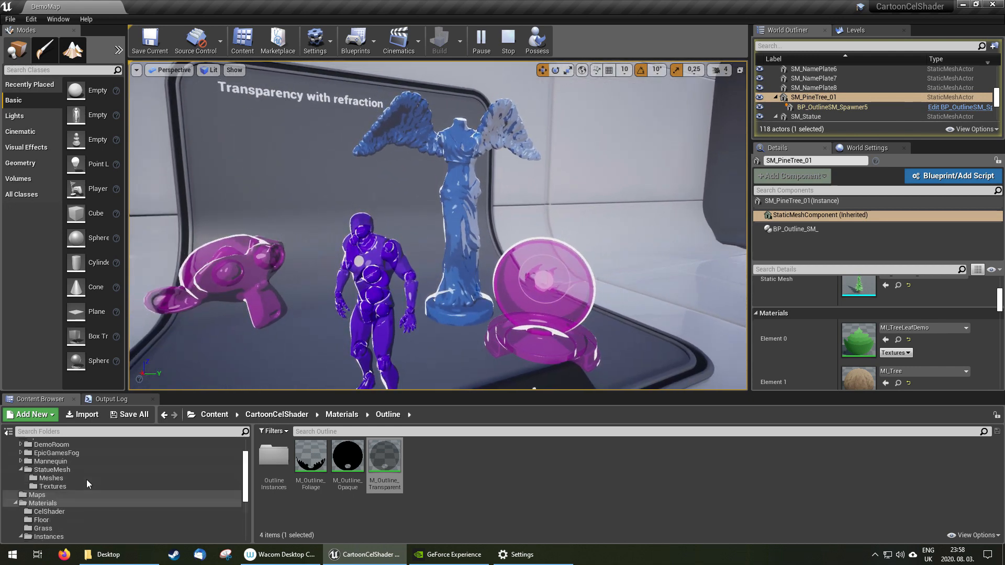
# Browse the project to the Materials/CelShader folder and select the M_CelShader_Transparent material.
pyautogui.click(74, 464)
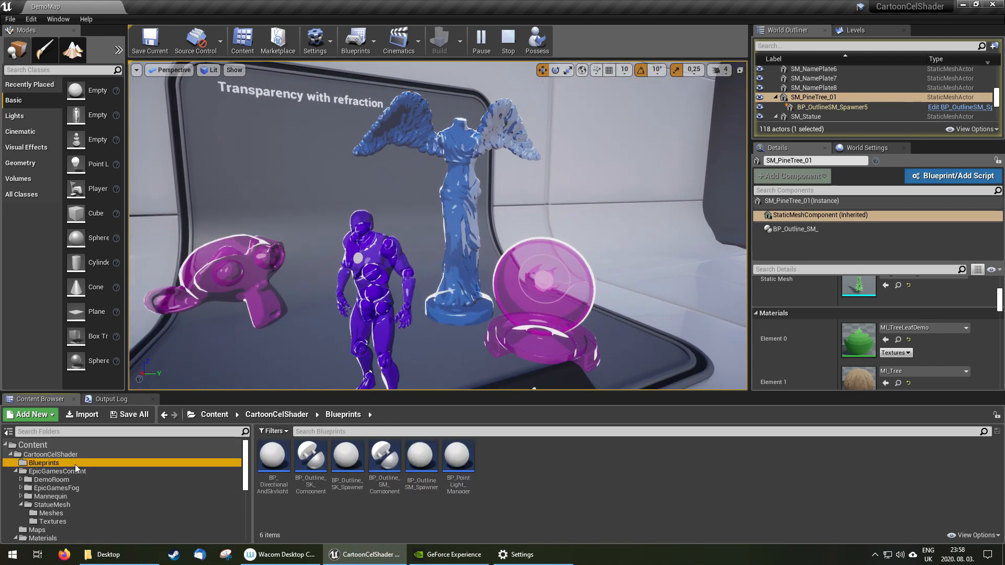
pyautogui.scroll(-1, 74, 505)
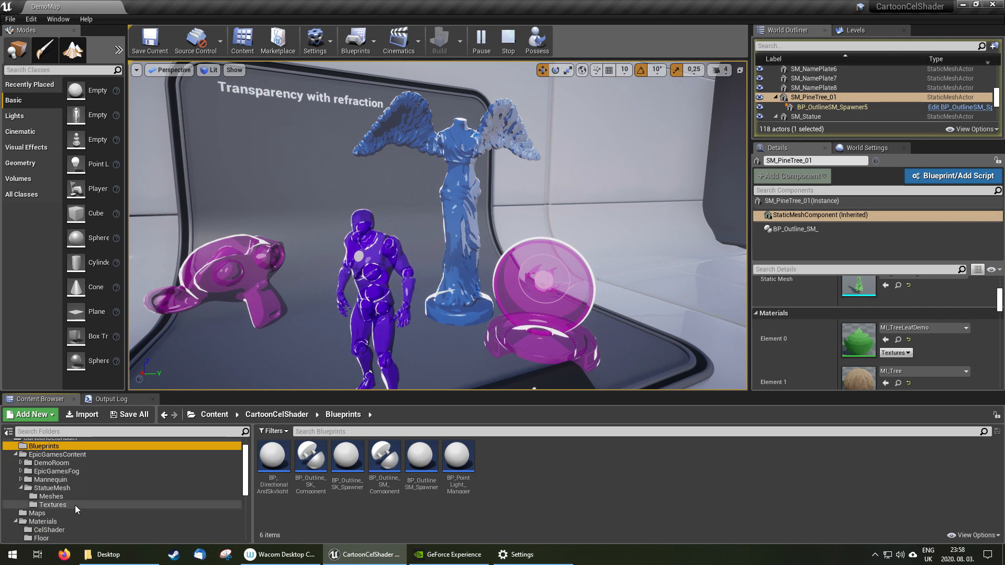
pyautogui.click(65, 529)
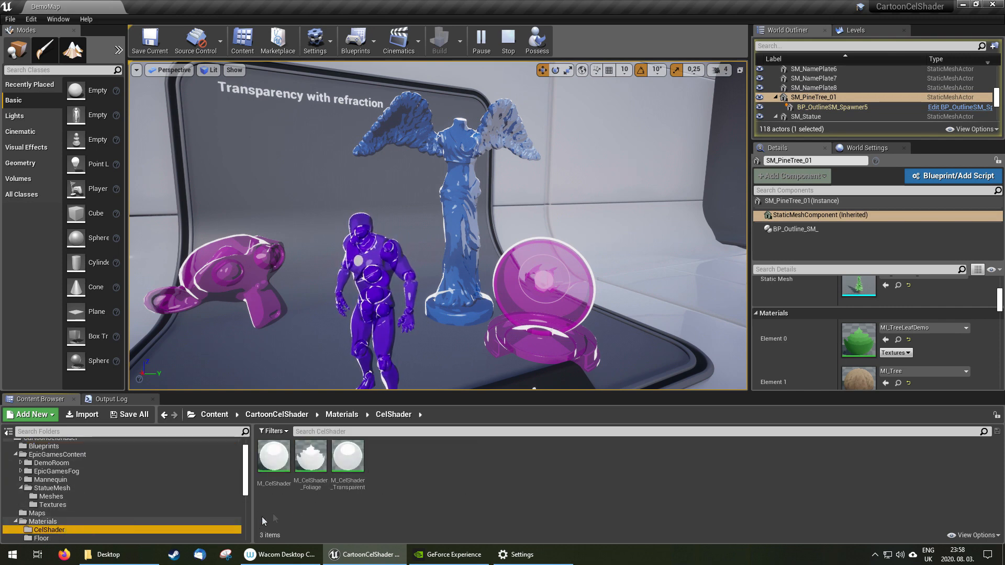
pyautogui.click(274, 456)
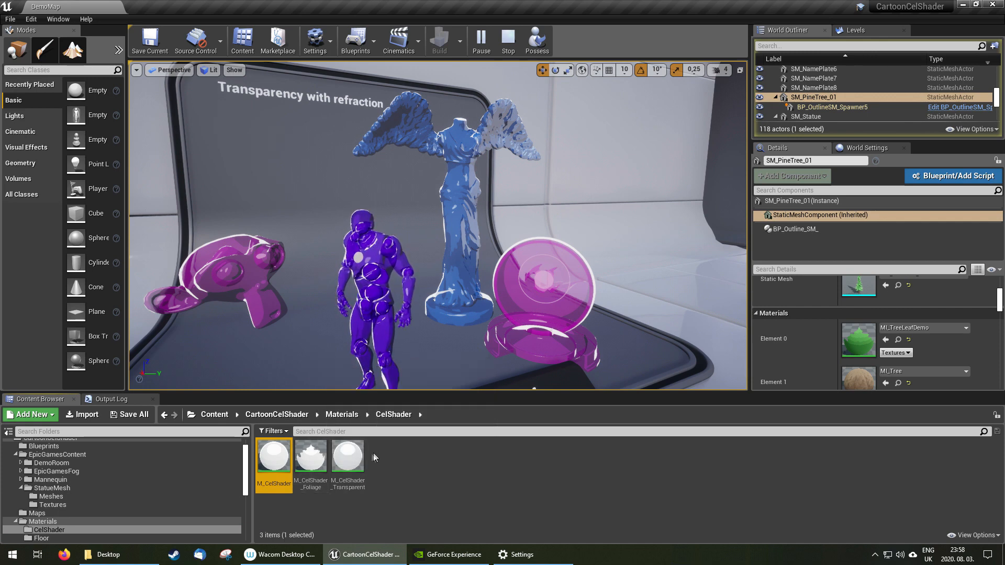
pyautogui.click(354, 453)
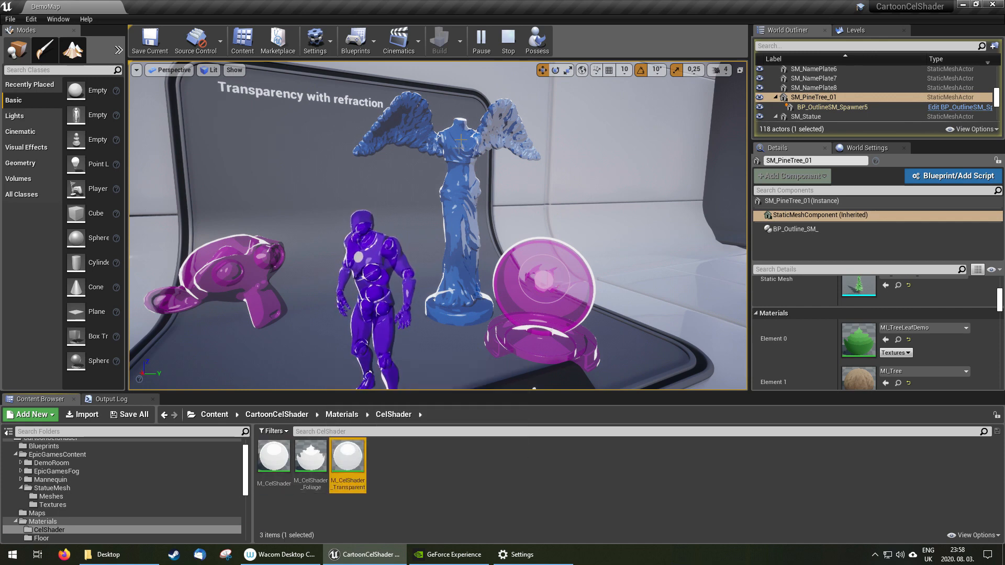
# Select the pink shader ball at the transparency exhibit and locate its Element 0 material in the project.
pyautogui.press('a')
pyautogui.moveTo(551, 212)
pyautogui.mouseDown(button='right')
pyautogui.moveTo(587, 212)
pyautogui.moveTo(552, 213)
pyautogui.mouseUp(button='right')
pyautogui.press('d')
pyautogui.press('w')
pyautogui.click(554, 238)
pyautogui.click(898, 341)
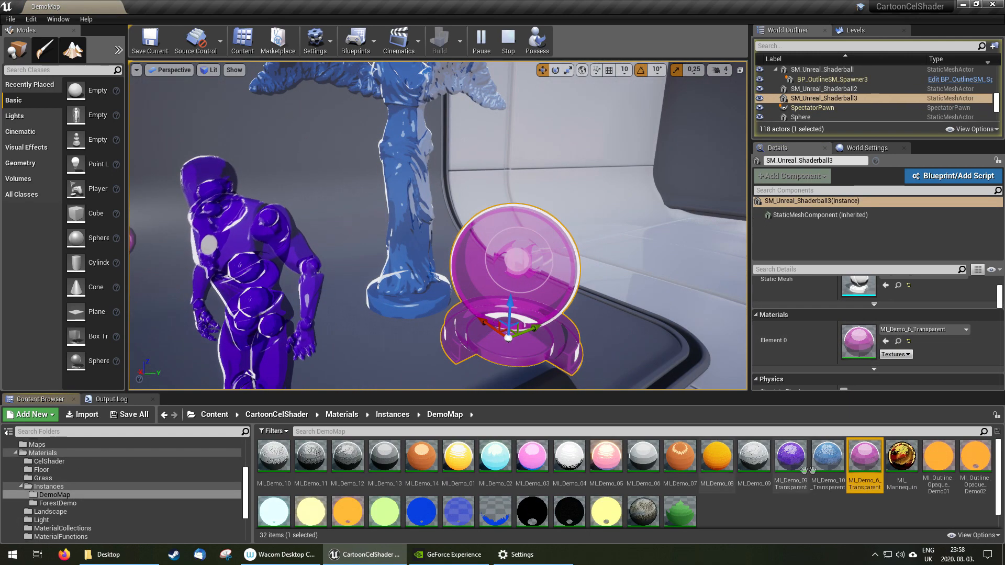
# Open MI_Demo_6_Transparent beside the viewport and show its Opacity parameters with their full names readable.
pyautogui.doubleClick(870, 454)
pyautogui.moveTo(590, 4); pyautogui.dragTo(789, 62)
pyautogui.scroll(-3, 856, 285)
pyautogui.scroll(-3, 856, 284)
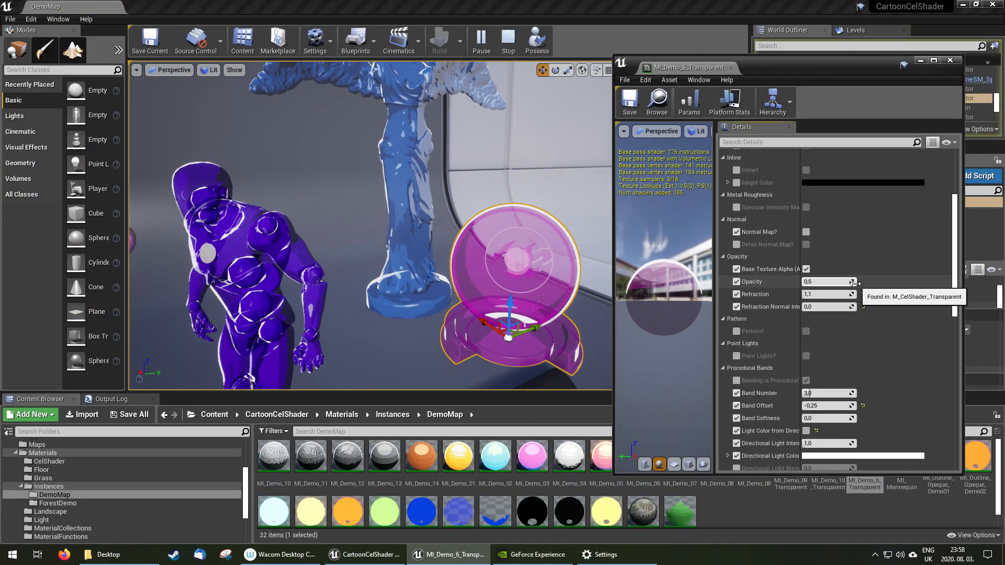
pyautogui.moveTo(800, 253); pyautogui.dragTo(858, 253)
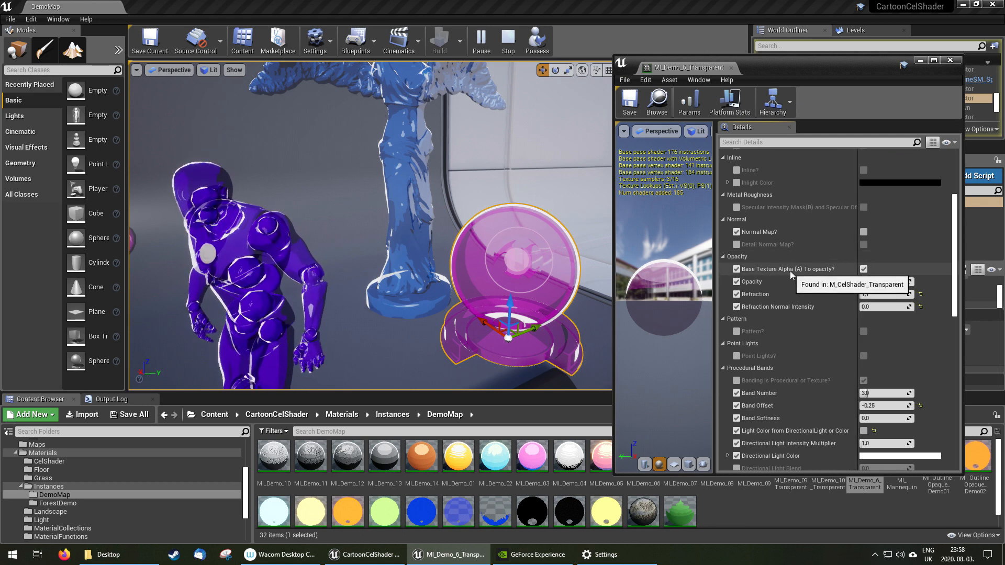
# Enable the Base Texture and Base ColorTexture? parameter overrides of the pink transparent material.
pyautogui.scroll(-3, 793, 269)
pyautogui.scroll(-12, 793, 279)
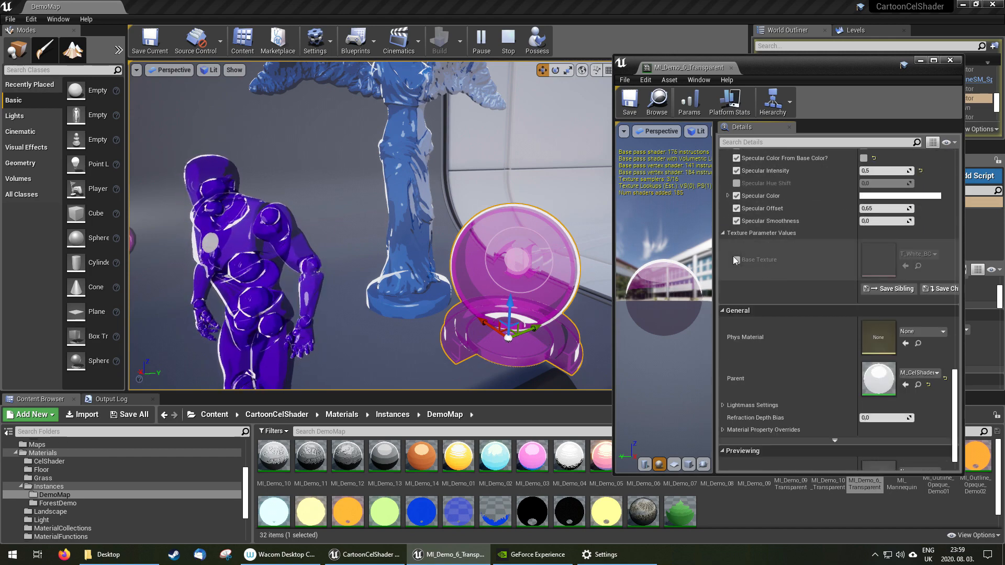
pyautogui.click(737, 260)
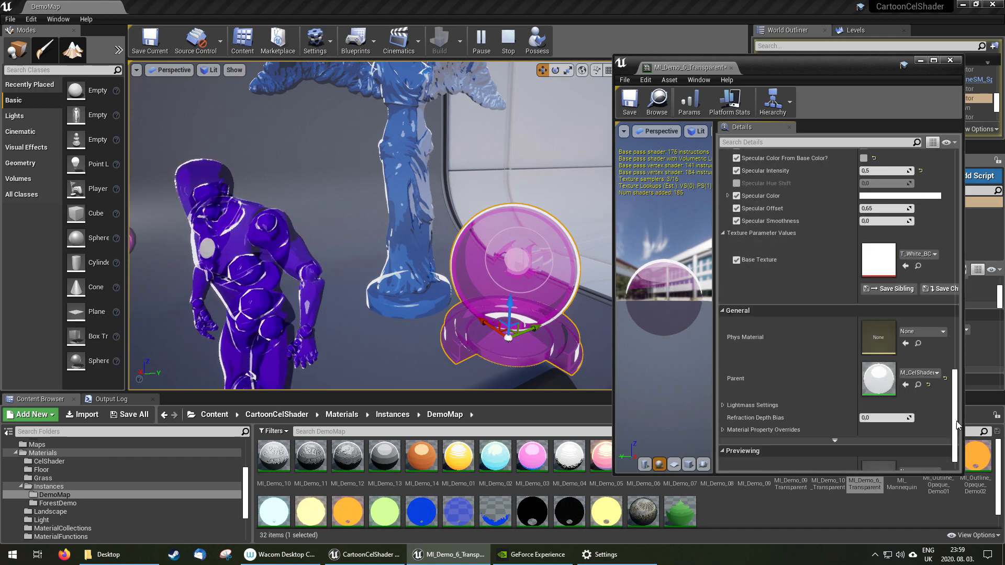
pyautogui.scroll(20, 957, 425)
pyautogui.click(737, 192)
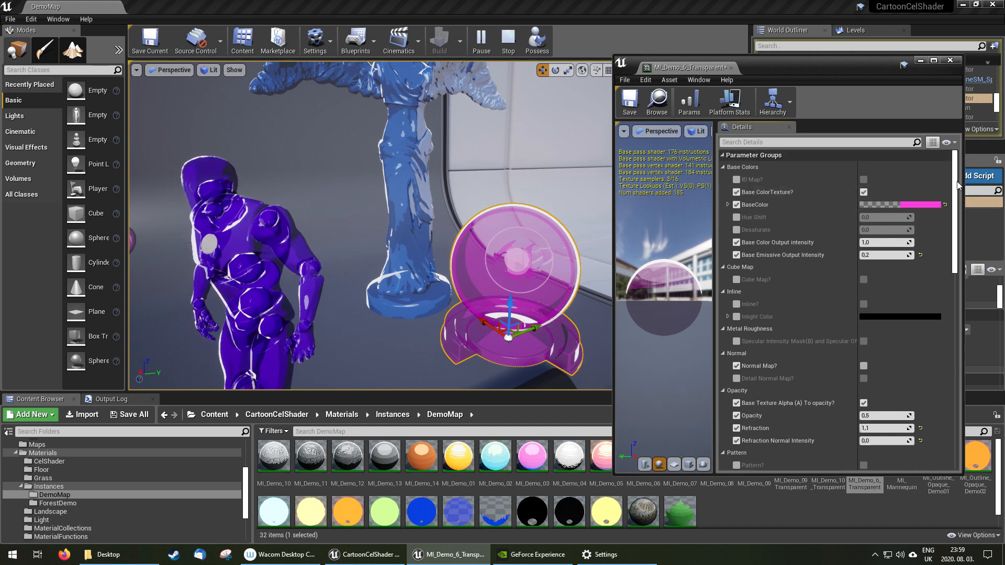
pyautogui.moveTo(956, 184); pyautogui.dragTo(956, 237)
pyautogui.scroll(9, 853, 225)
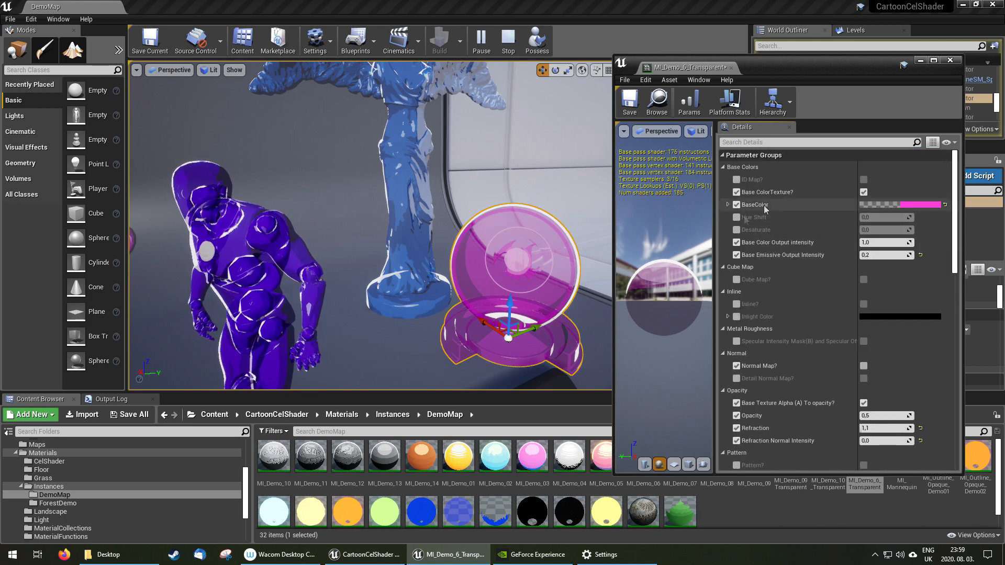
# Try Opacity values of 0, 1 and 0.2 on the pink transparent material and return it to 0.5.
pyautogui.scroll(-5, 809, 315)
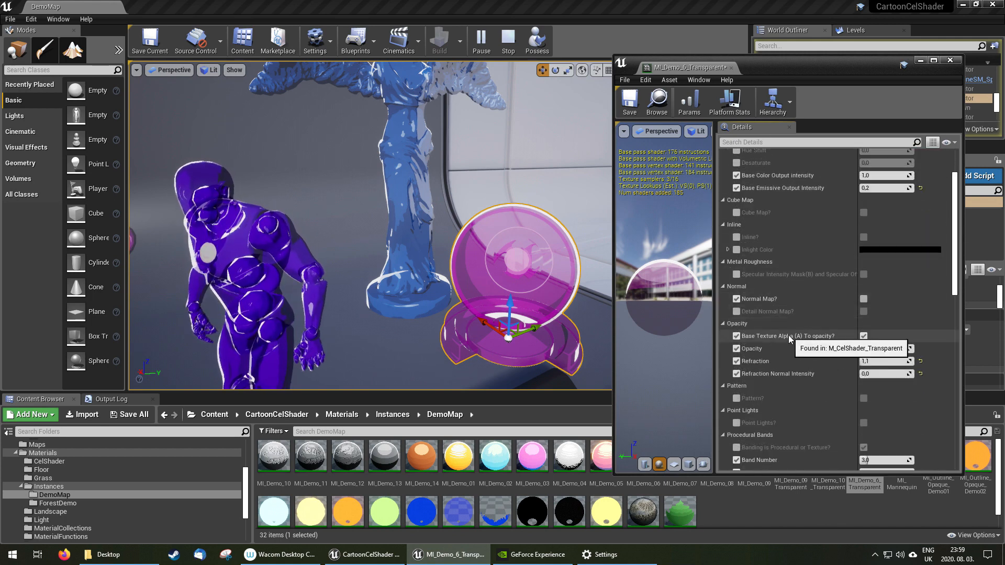
pyautogui.click(907, 351)
pyautogui.write('0,5')
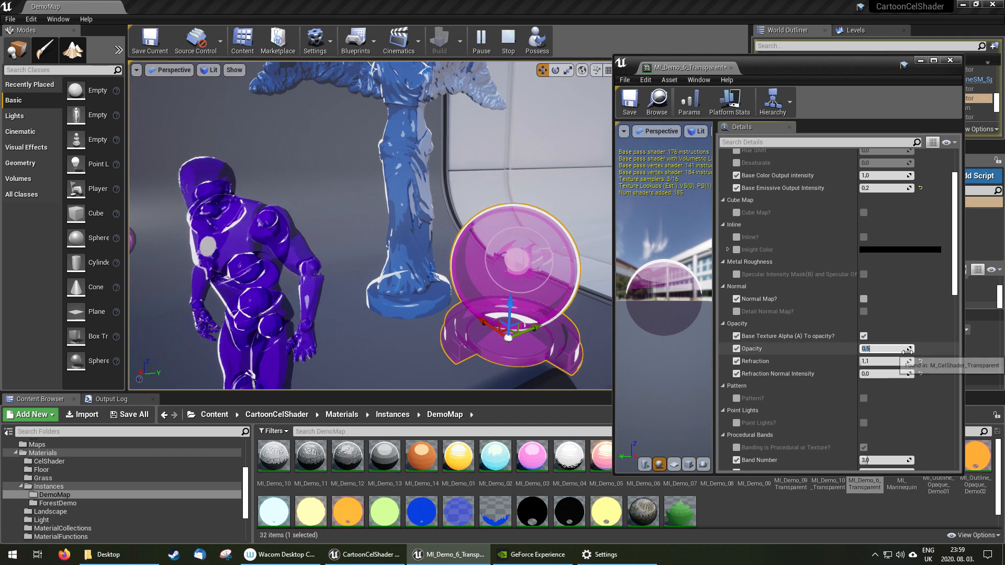
pyautogui.press('Return')
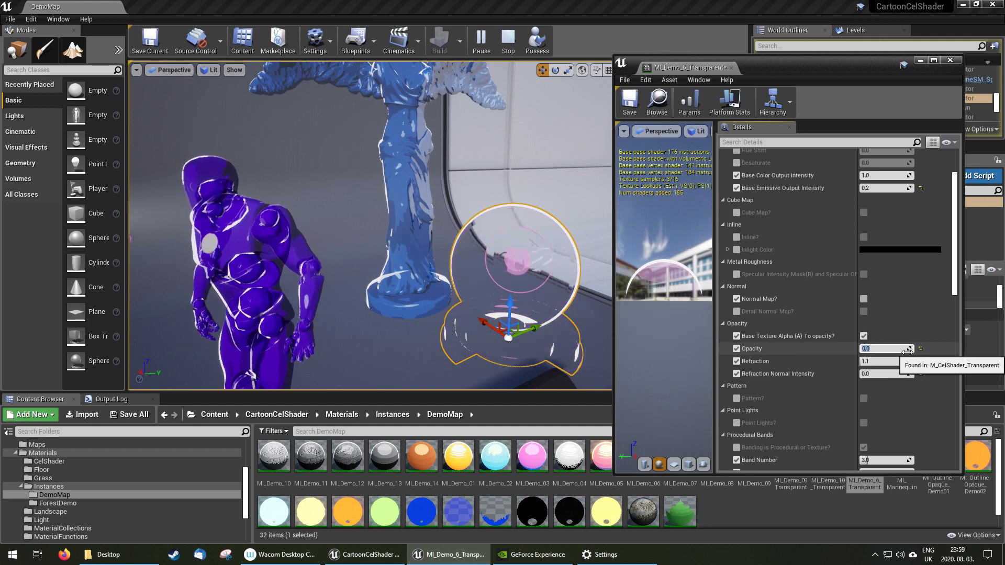
pyautogui.write('1')
pyautogui.press('Return')
pyautogui.write('0')
pyautogui.press('Return')
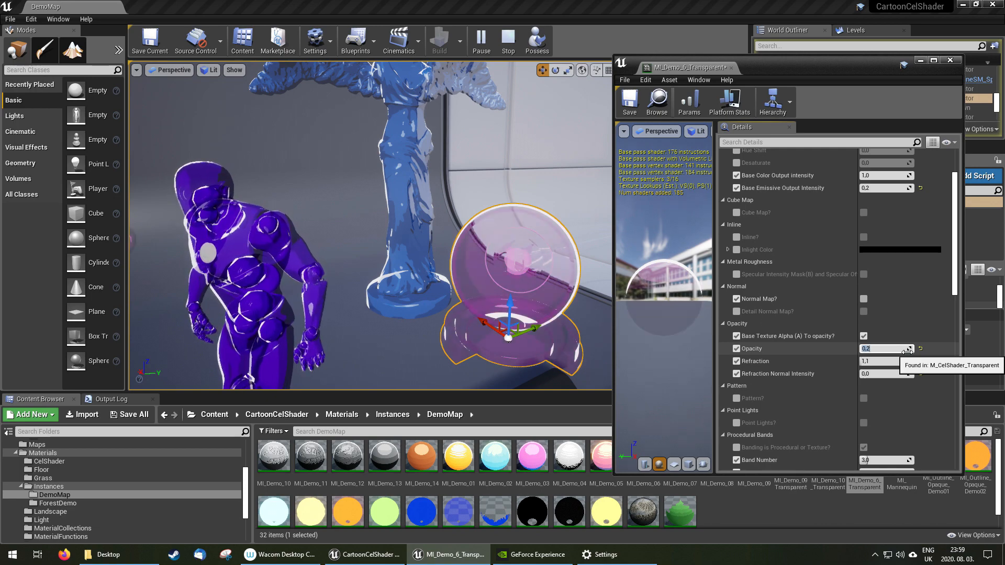
pyautogui.press('Return')
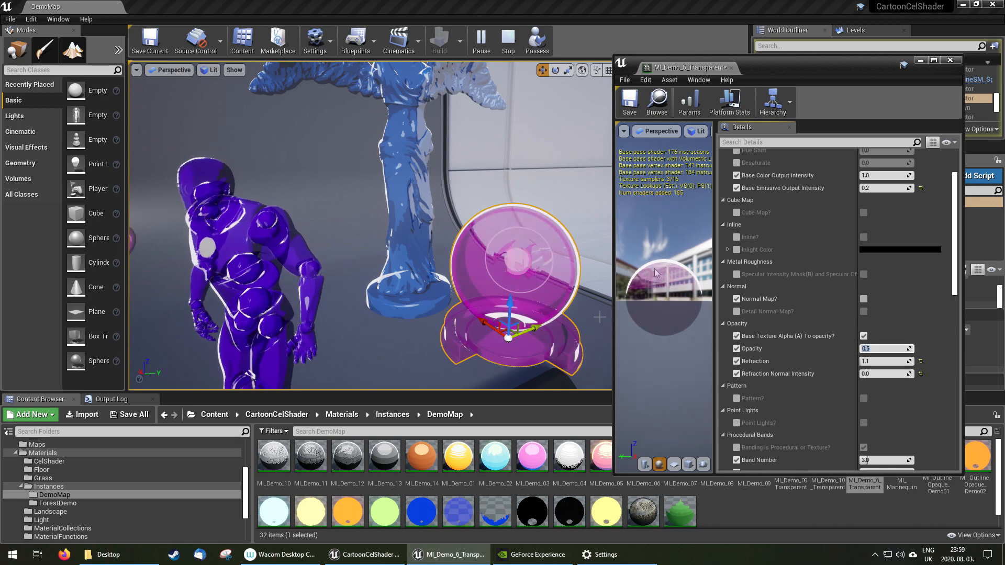
# Test Refraction values of 1.0 and 0.1 on the pink shader ball's material, and set it to 1.2.
pyautogui.moveTo(601, 317); pyautogui.dragTo(626, 310, button='right')
pyautogui.press('w')
pyautogui.moveTo(462, 323); pyautogui.dragTo(476, 341, button='right')
pyautogui.click(872, 362)
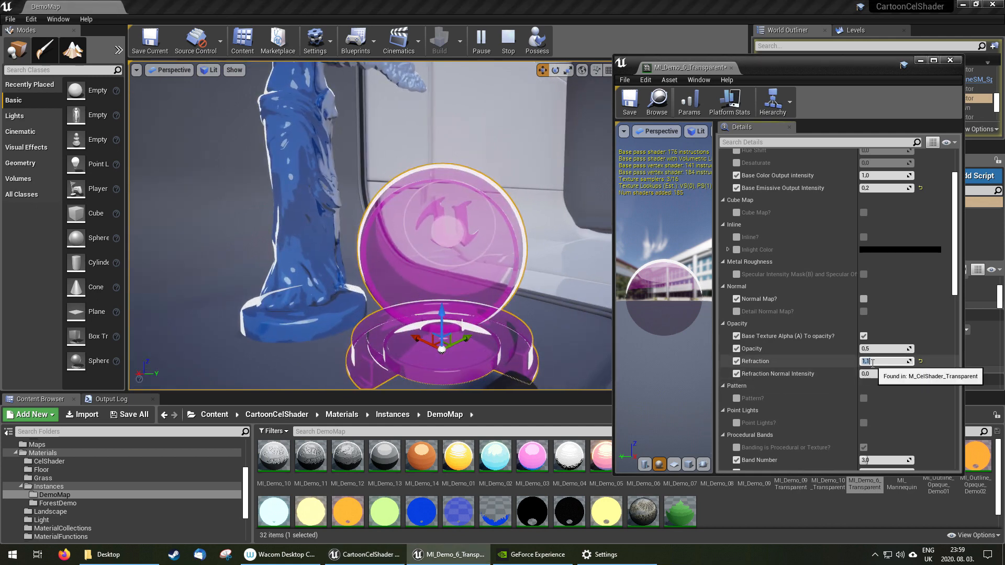
pyautogui.write('1,0')
pyautogui.press('Return')
pyautogui.write('0,1')
pyautogui.press('Return')
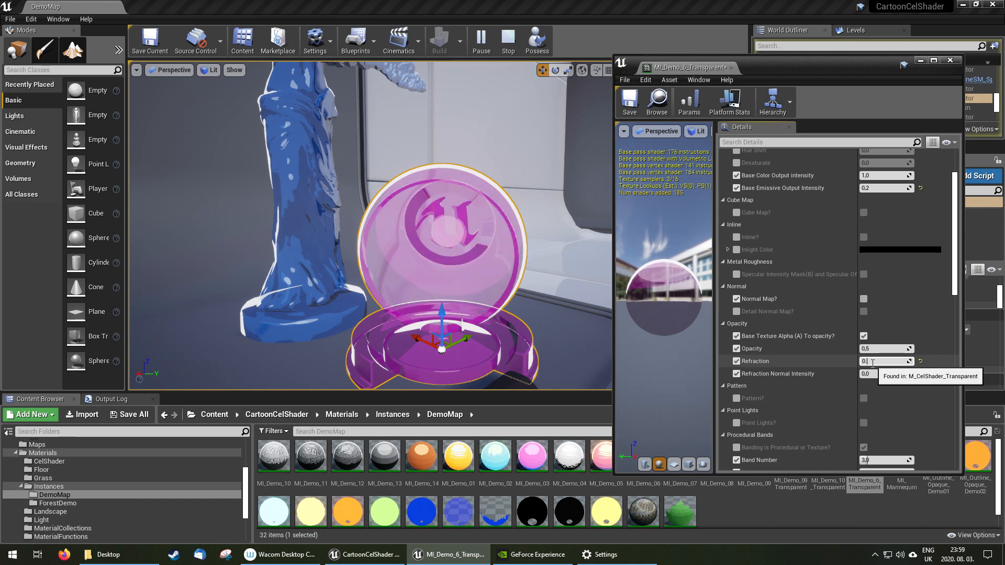
pyautogui.write('1')
pyautogui.press('Return')
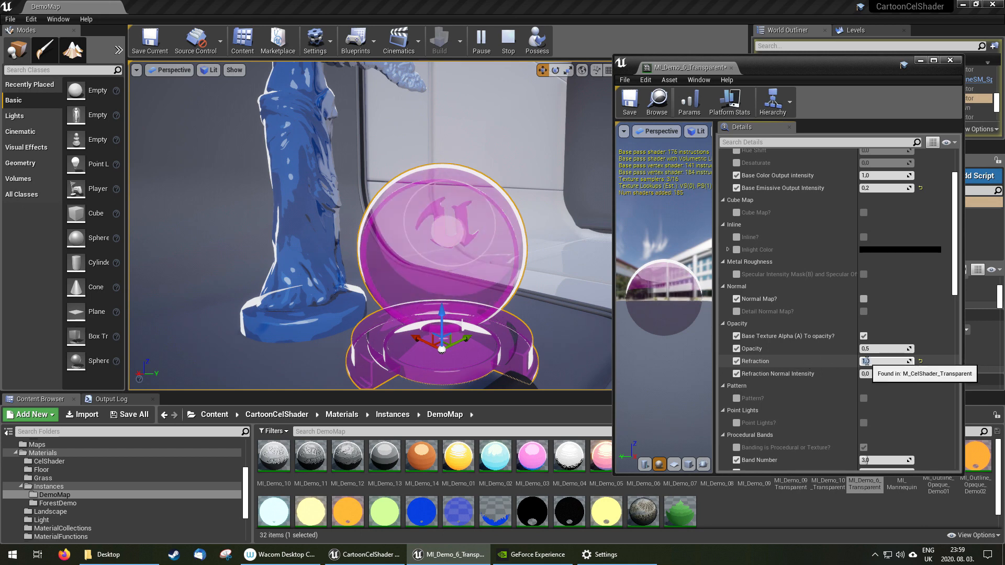
pyautogui.moveTo(879, 362); pyautogui.dragTo(854, 363)
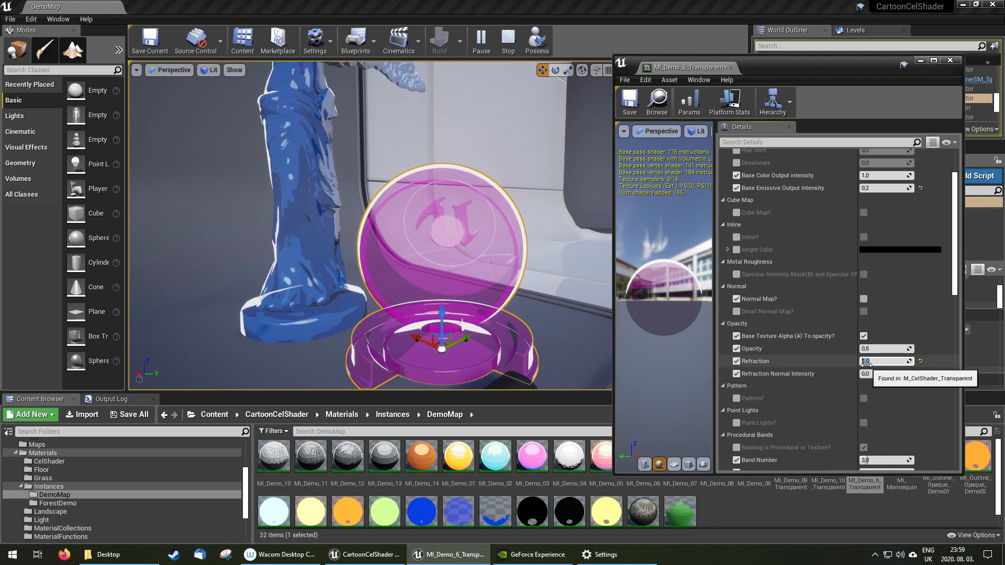
pyautogui.write('1,2')
pyautogui.press('Return')
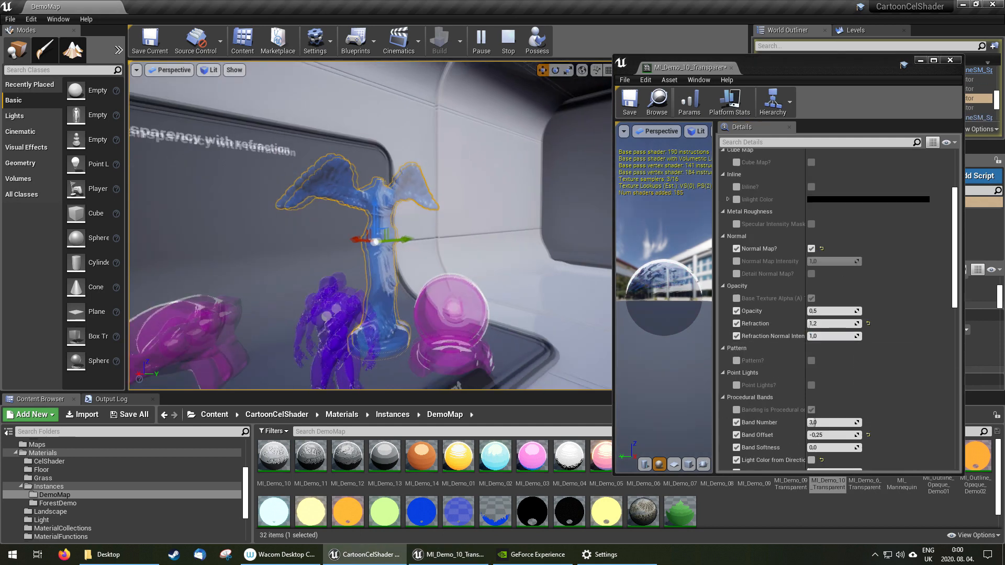
# Stop the running play session and close the MI_Demo_10_Transparent material editor.
pyautogui.moveTo(438, 225); pyautogui.dragTo(439, 231, button='right')
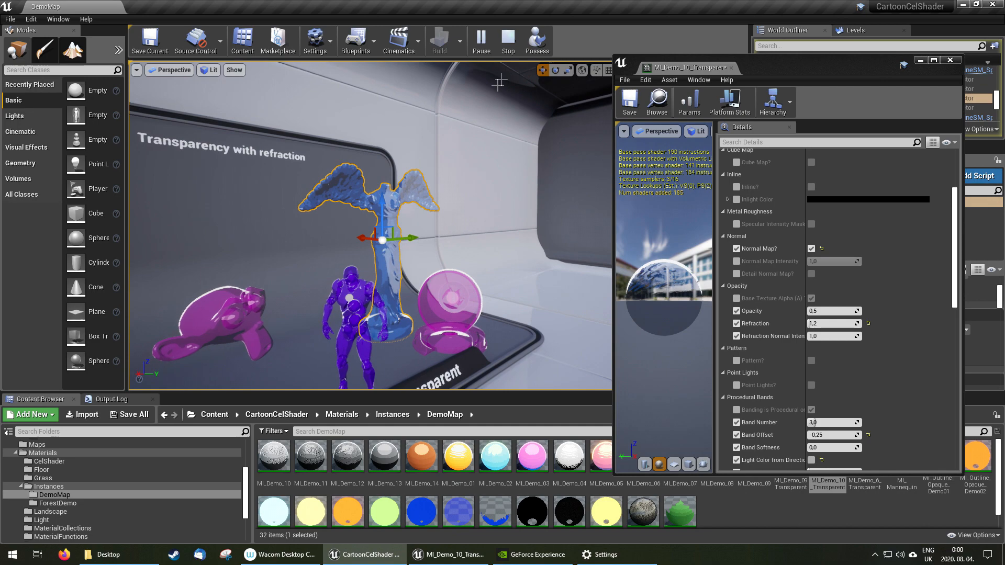
pyautogui.click(508, 51)
pyautogui.click(954, 62)
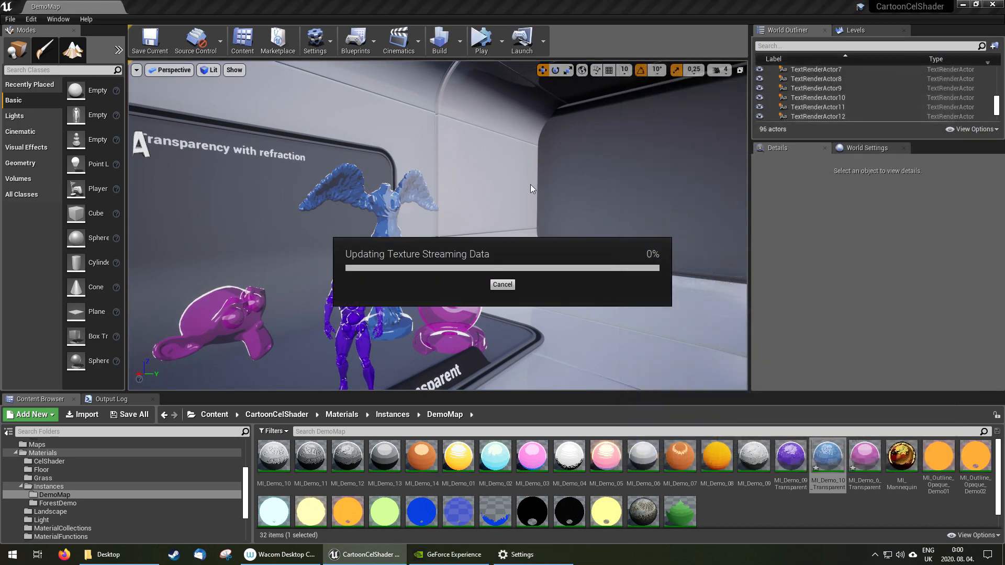
# View the two statues at the Shrinking Outline exhibit.
pyautogui.moveTo(606, 223)
pyautogui.mouseDown(button='right')
pyautogui.moveTo(445, 220)
pyautogui.moveTo(598, 226)
pyautogui.mouseUp(button='right')
pyautogui.press('w')
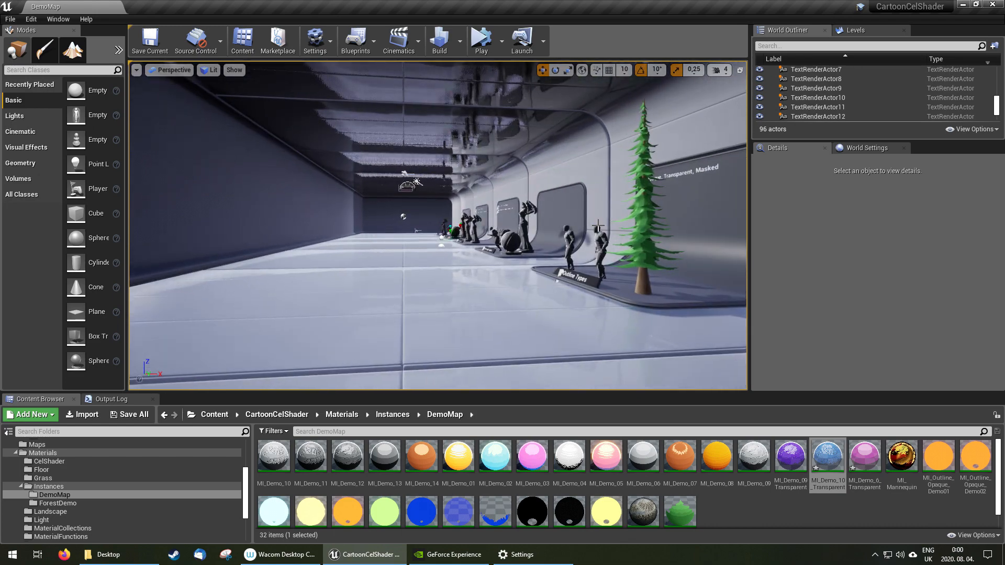
pyautogui.moveTo(584, 226); pyautogui.dragTo(673, 227, button='right')
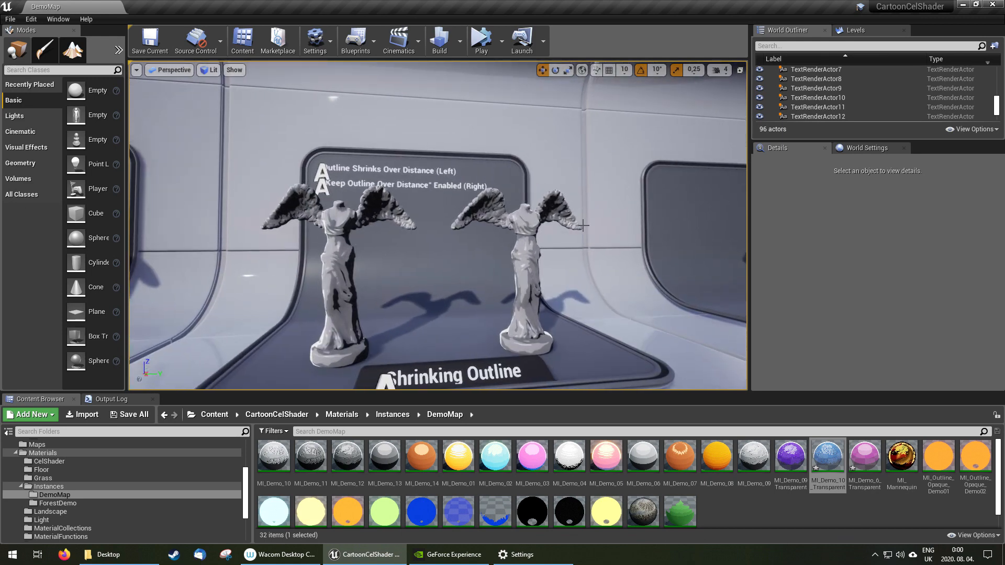